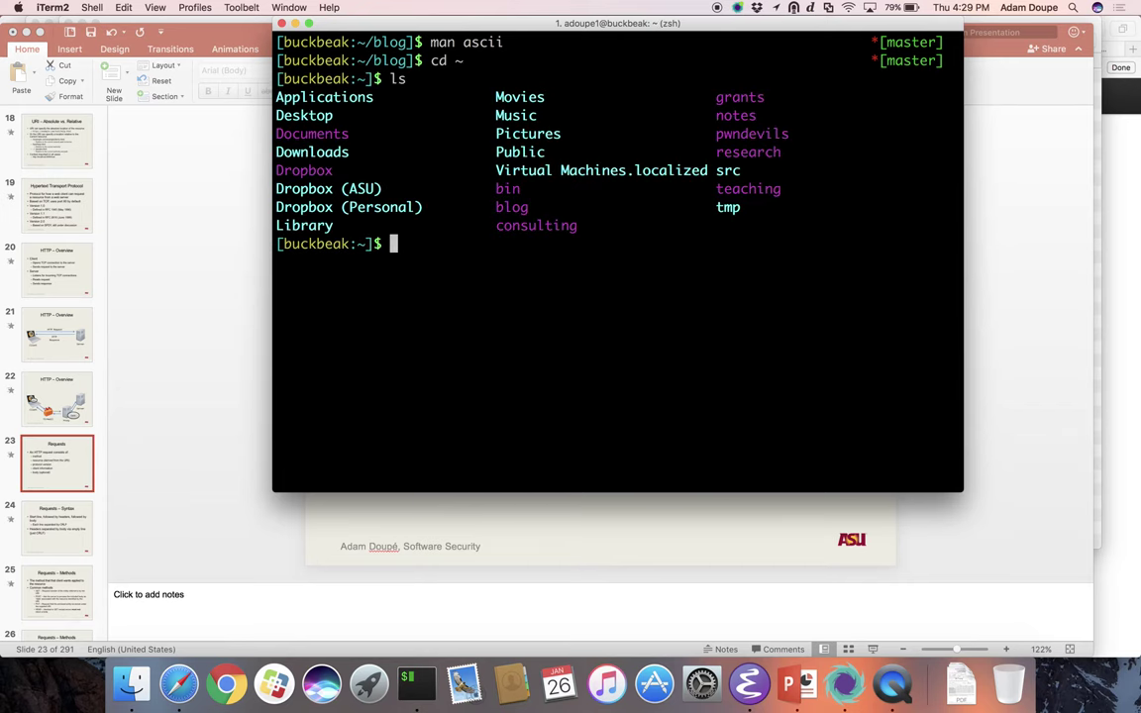
Step: List the machine's network interfaces with ifconfig and look through the output
type("sudo tcp")
key("BackSpace")
key("BackSpace")
key("BackSpace")
key("BackSpace")
key("BackSpace")
key("BackSpace")
key("BackSpace")
key("BackSpace")
type("ifconfig")
key("Return")
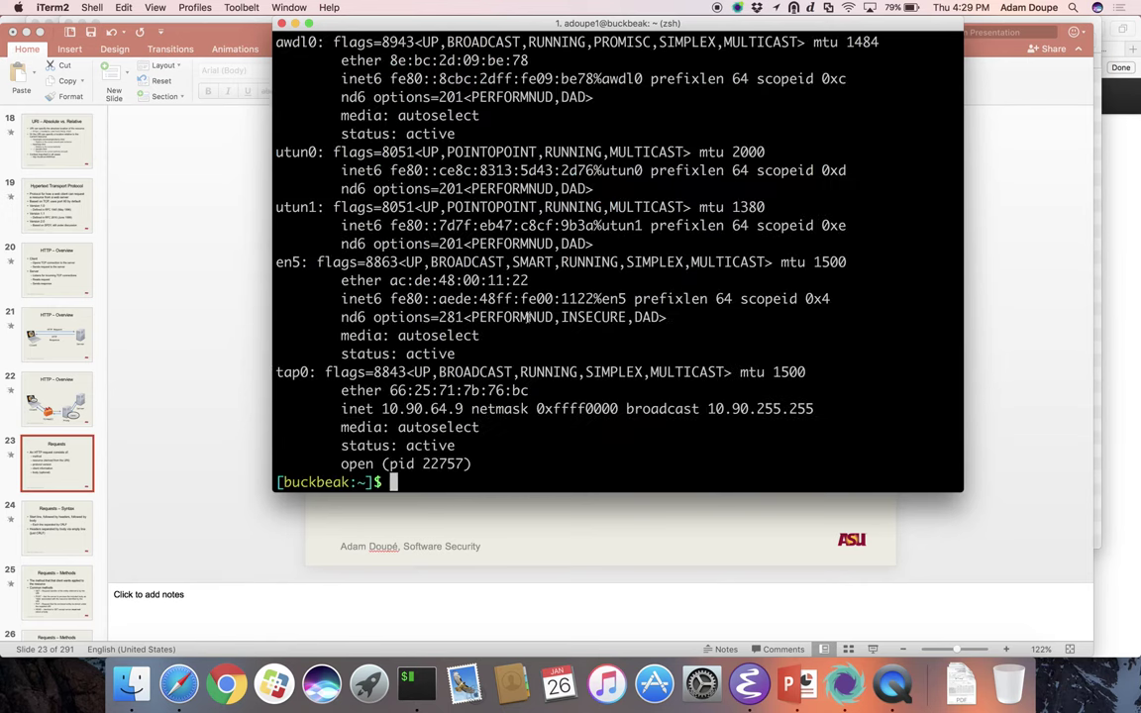
scroll(474, 288, "up", 3)
scroll(528, 317, "up", 10)
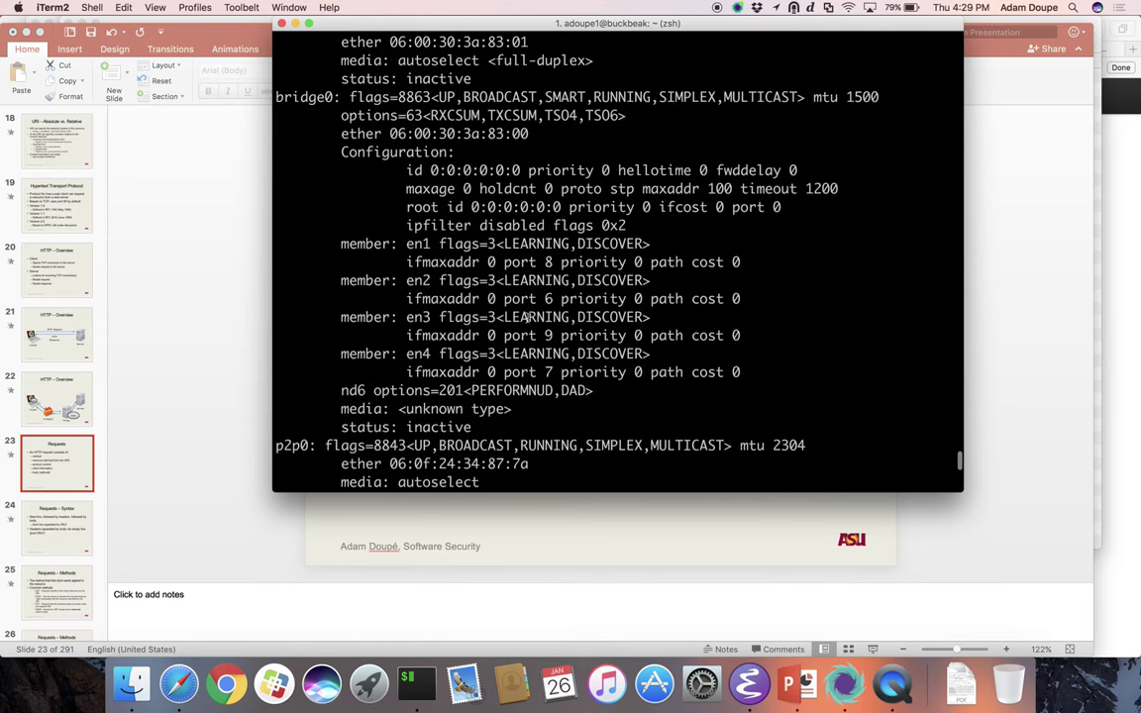
Step: Try to run tcpdump without sudo or any options
scroll(528, 317, "down", 12)
type("tcpdump")
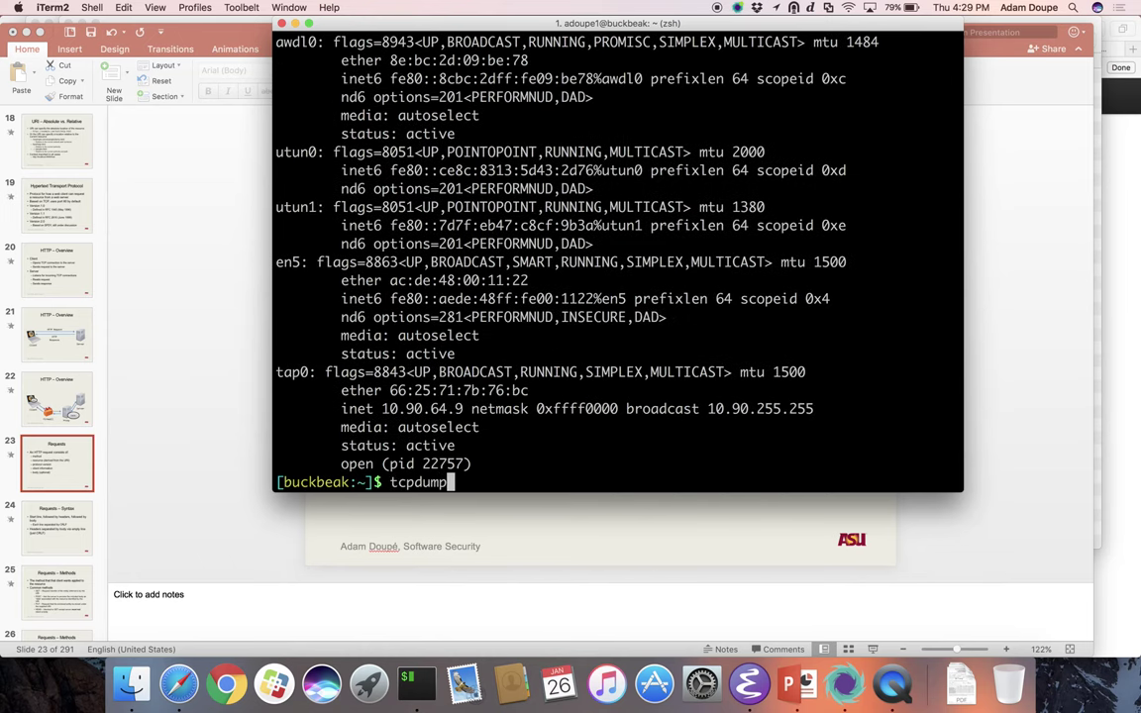
key("Return")
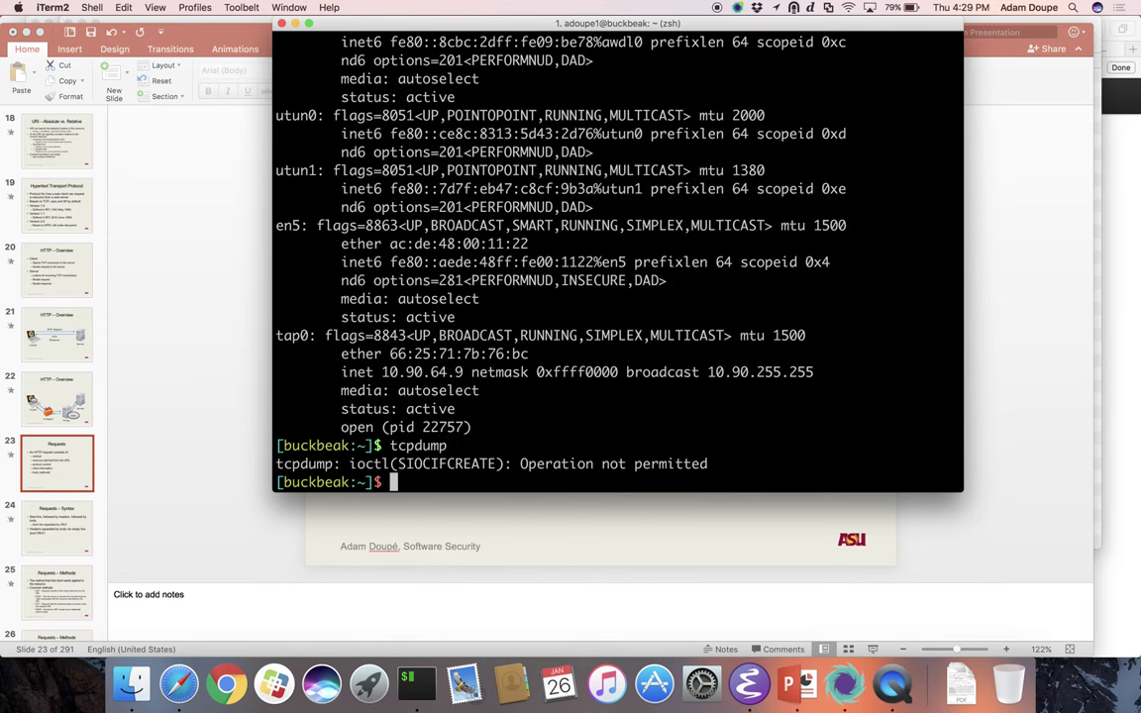
Step: Find the en0 interface in the ifconfig output and compose the command sudo tcpdump -n -i en0
scroll(461, 223, "up", 15)
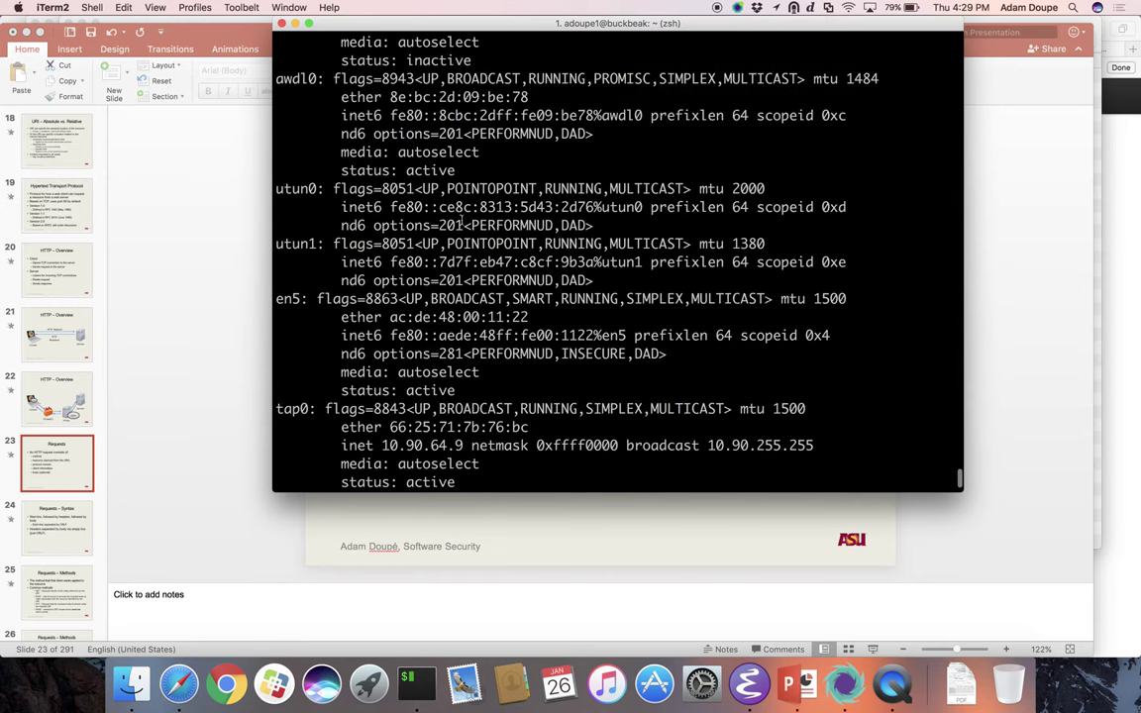
scroll(462, 223, "up", 10)
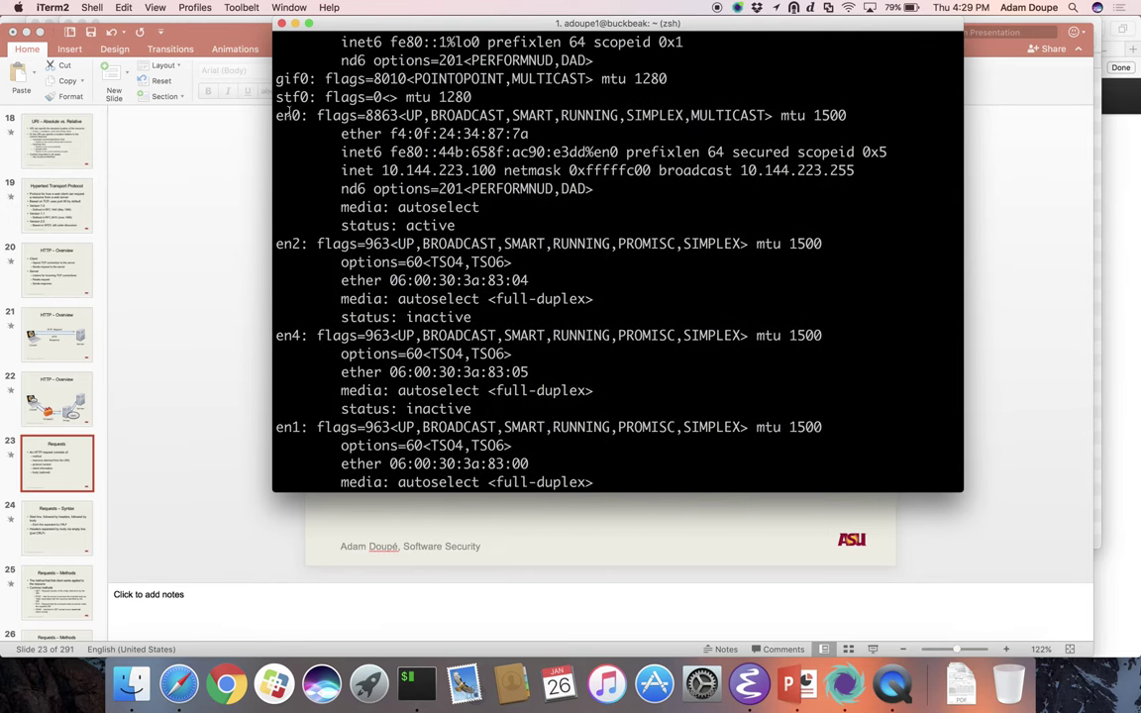
double_click(287, 116)
scroll(459, 149, "down", 20)
type("sudo tcpdu")
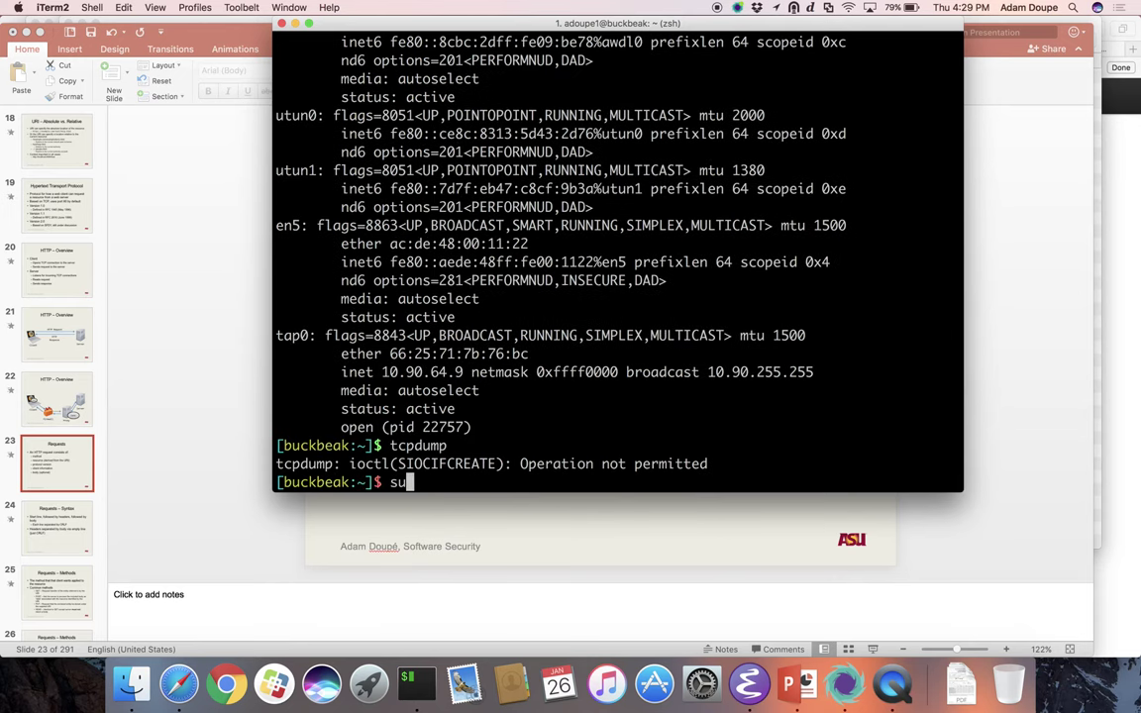
type("mp -")
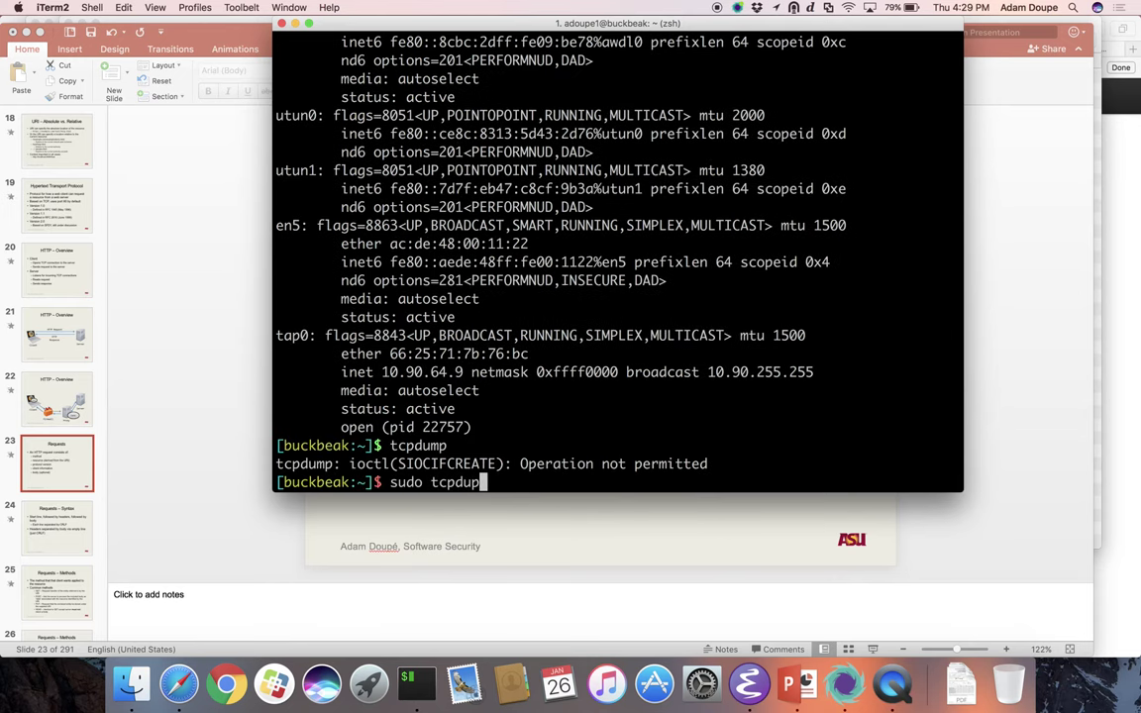
type("i")
key("BackSpace")
key("BackSpace")
type("n =")
key("BackSpace")
type("-i ")
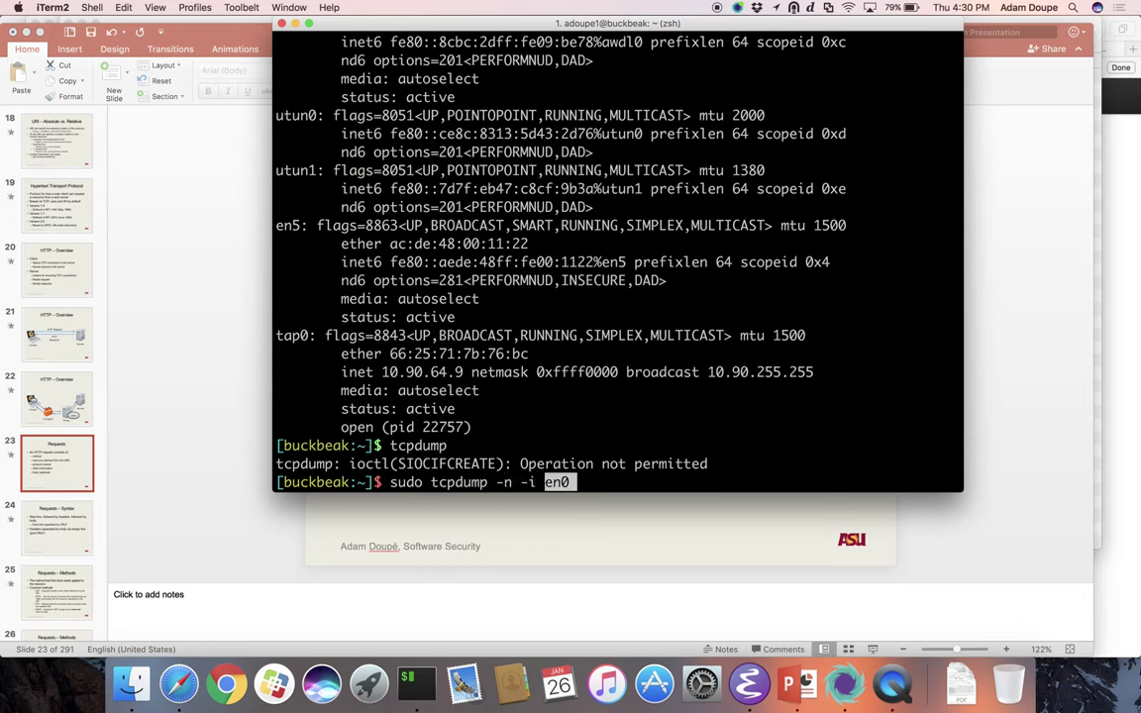
type("en0 ")
Step: Try to run the en0 capture with http as the filter, entering the account password for sudo
type("port 80")
key("BackSpace")
key("BackSpace")
key("BackSpace")
key("BackSpace")
key("BackSpace")
key("BackSpace")
key("BackSpace")
type("ht")
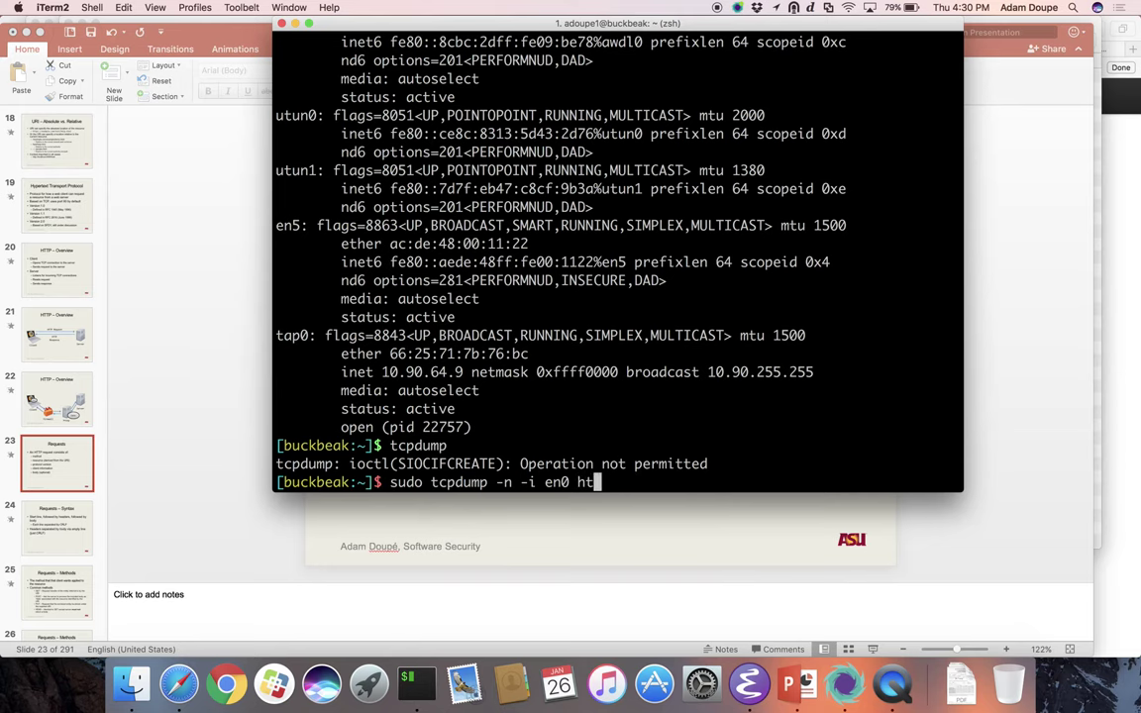
type("tp")
key("Return")
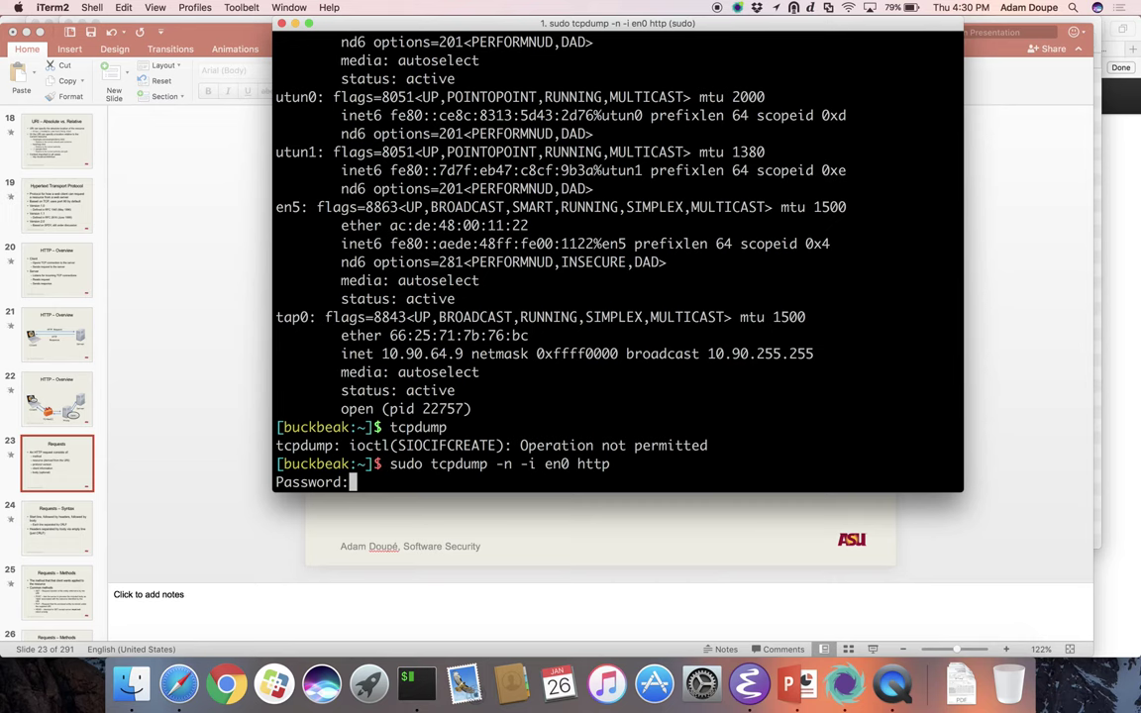
key("Return")
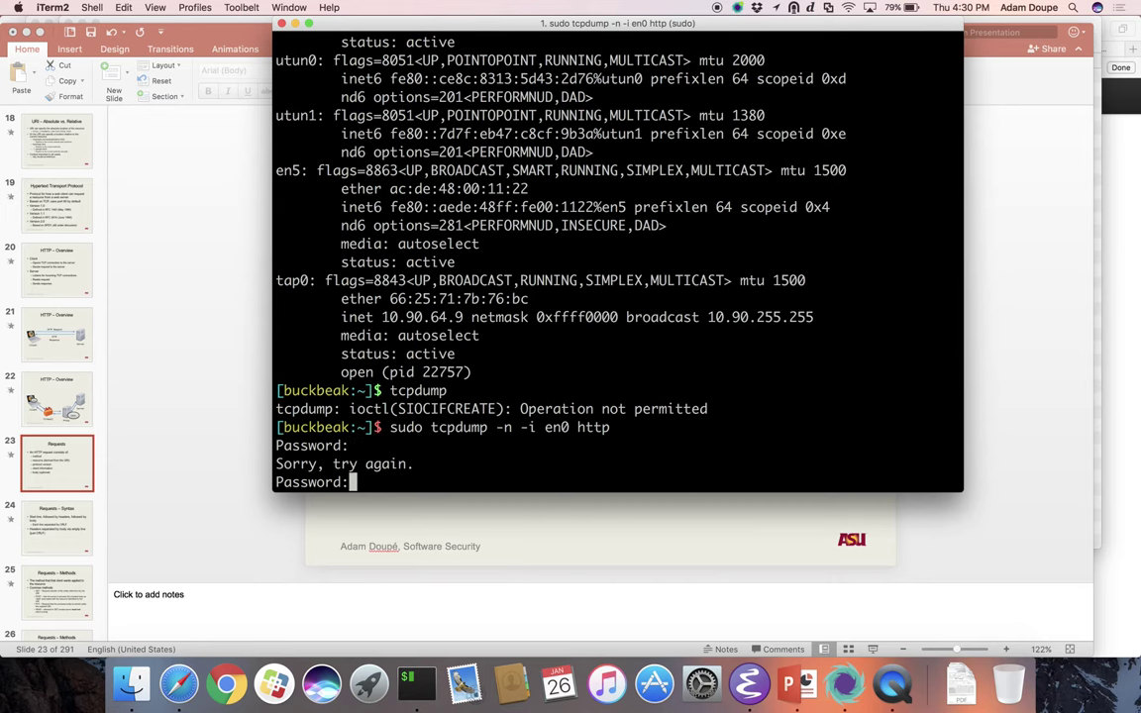
key("Return")
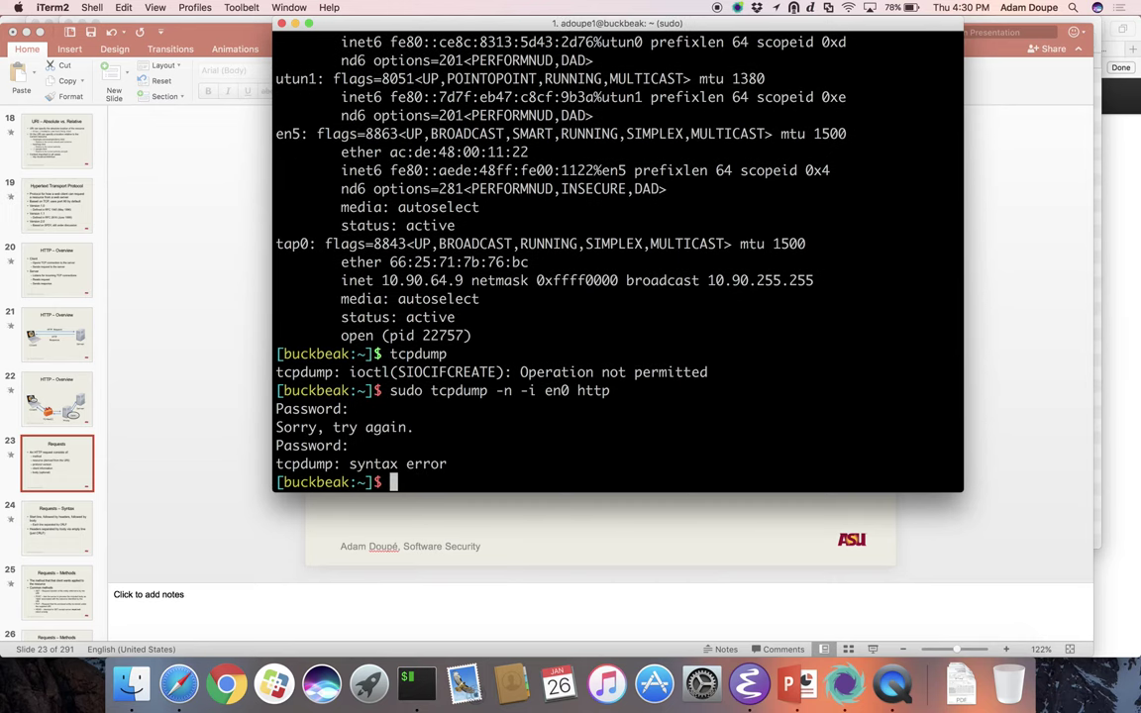
Step: Replace the http filter with port 80 and start the capture with sudo tcpdump -n -i en0 port 80
key("Up")
key("BackSpace")
key("BackSpace")
key("BackSpace")
key("BackSpace")
type("port 80")
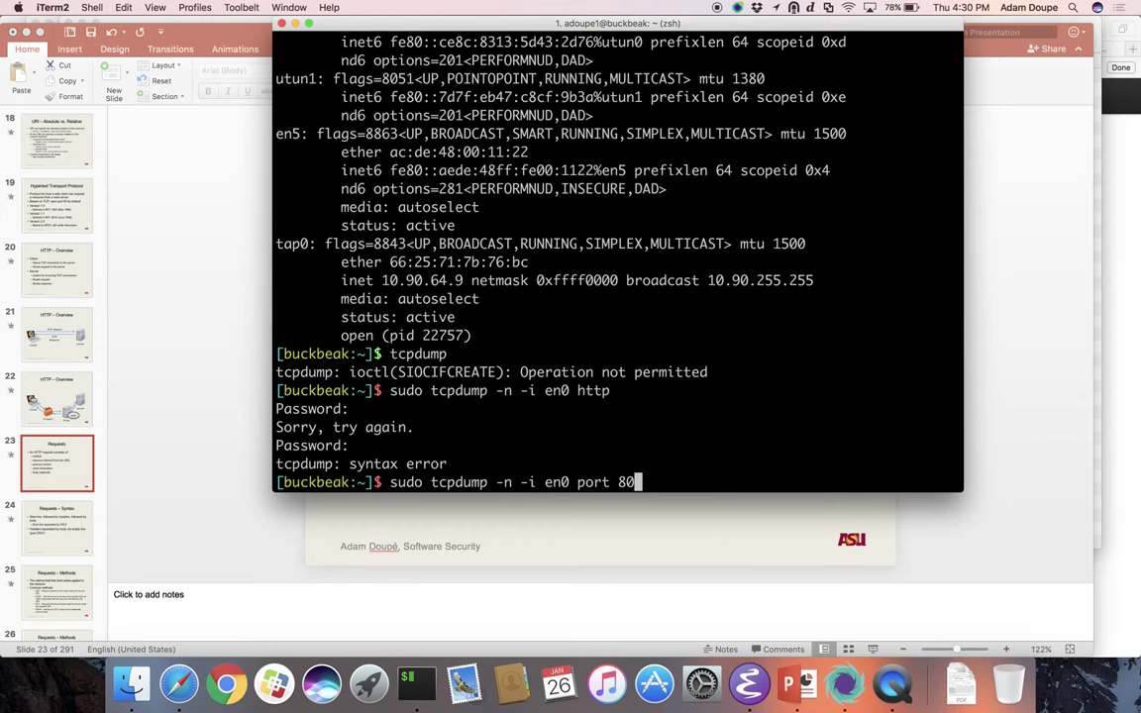
key("Return")
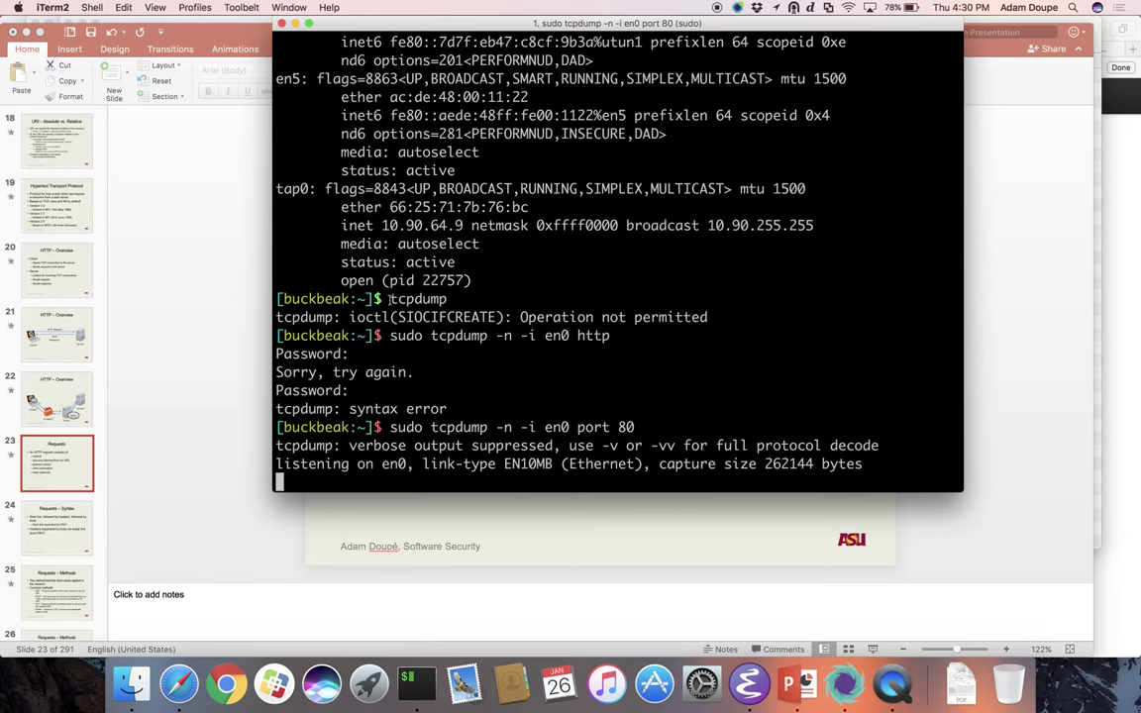
mouse_move(572, 427)
left_mouse_down()
mouse_move(538, 427)
mouse_move(571, 427)
left_mouse_up()
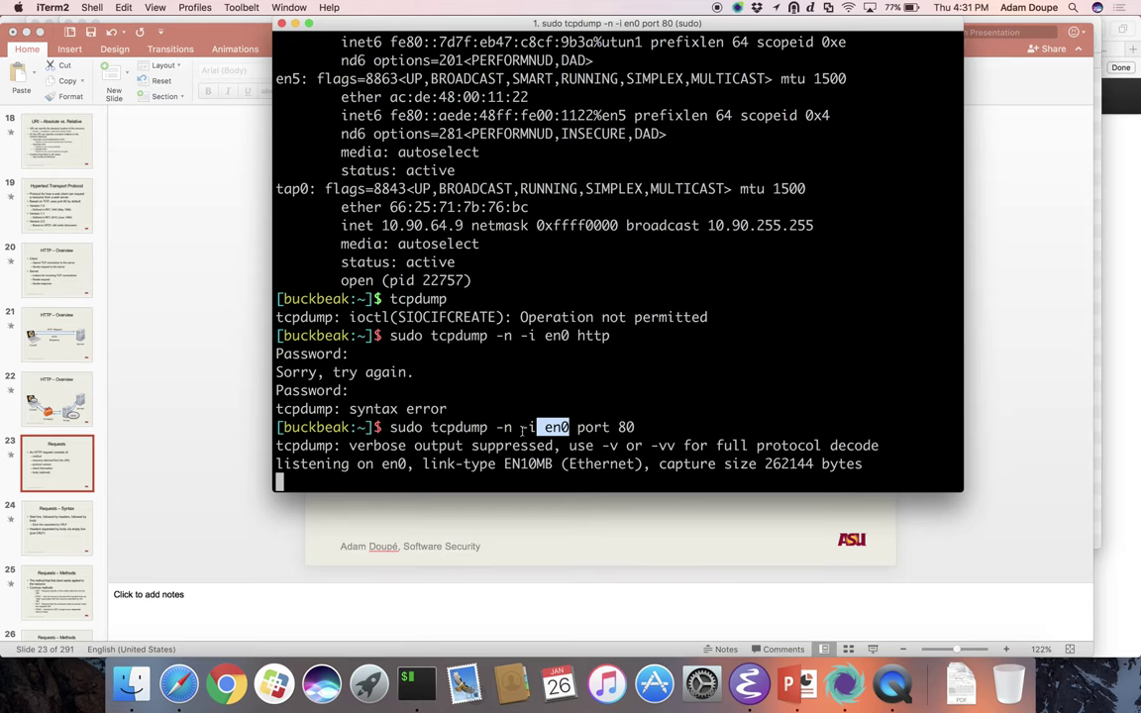
Step: Move the capture terminal aside and set up a second terminal window beside it with larger text and a taller frame
left_click_drag(686, 21, 843, 17)
key("super+n")
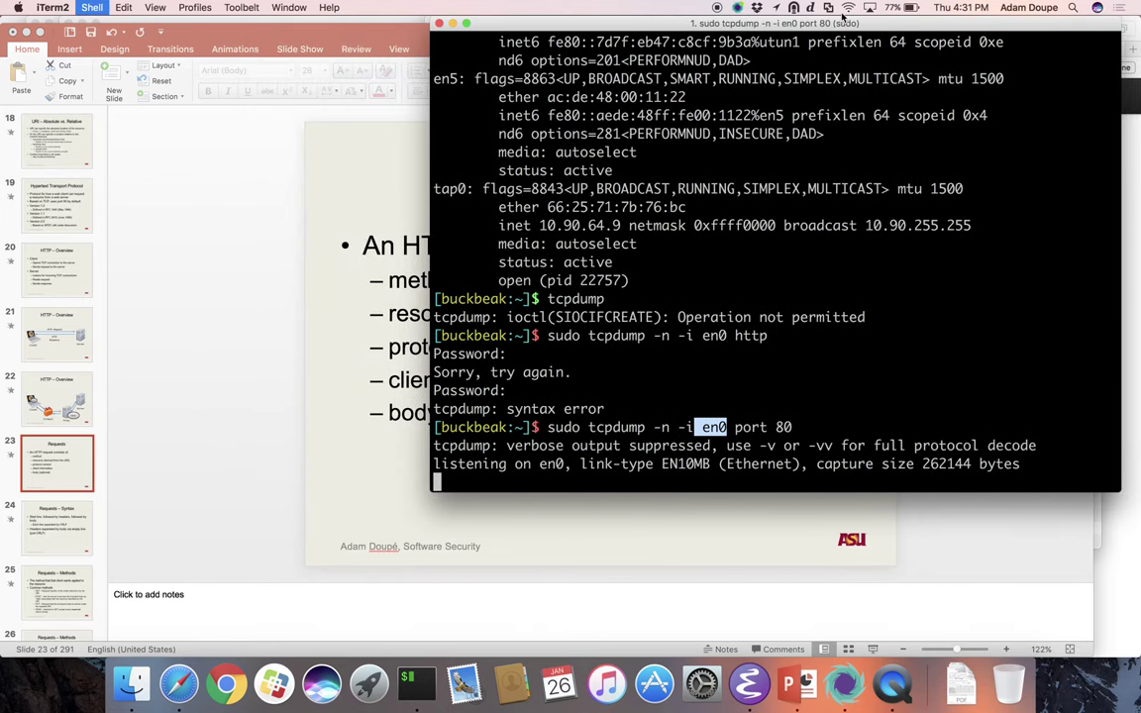
left_click_drag(290, 347, 285, 21)
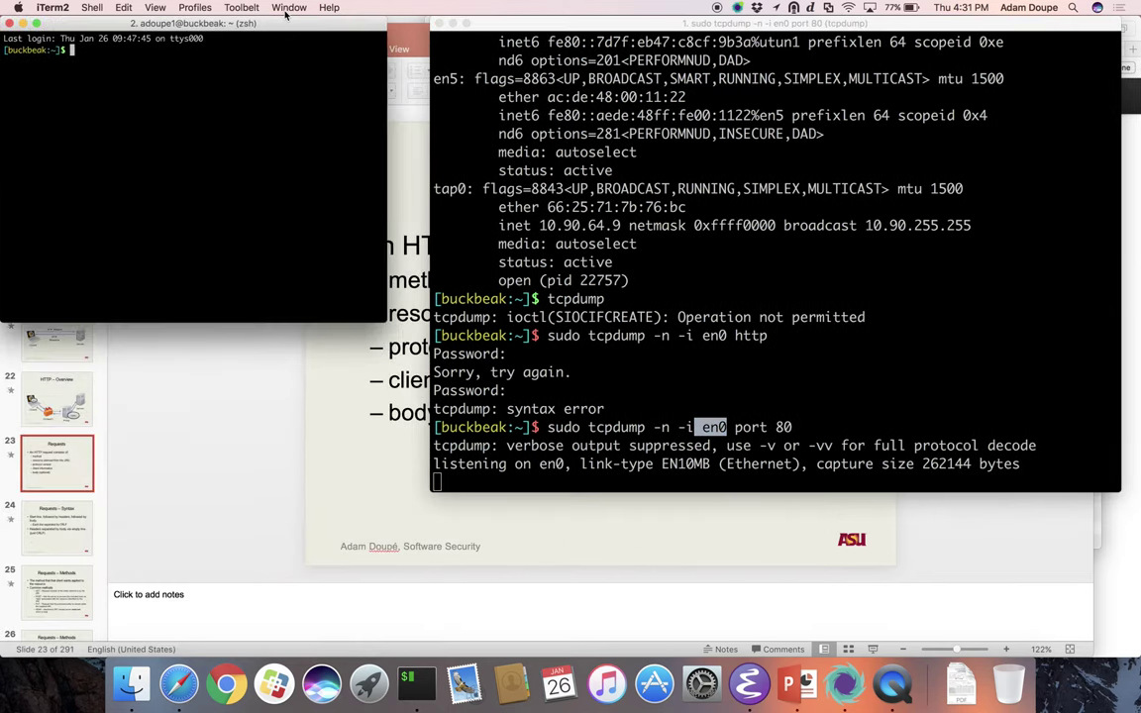
key("super+equal")
key("super+equal")
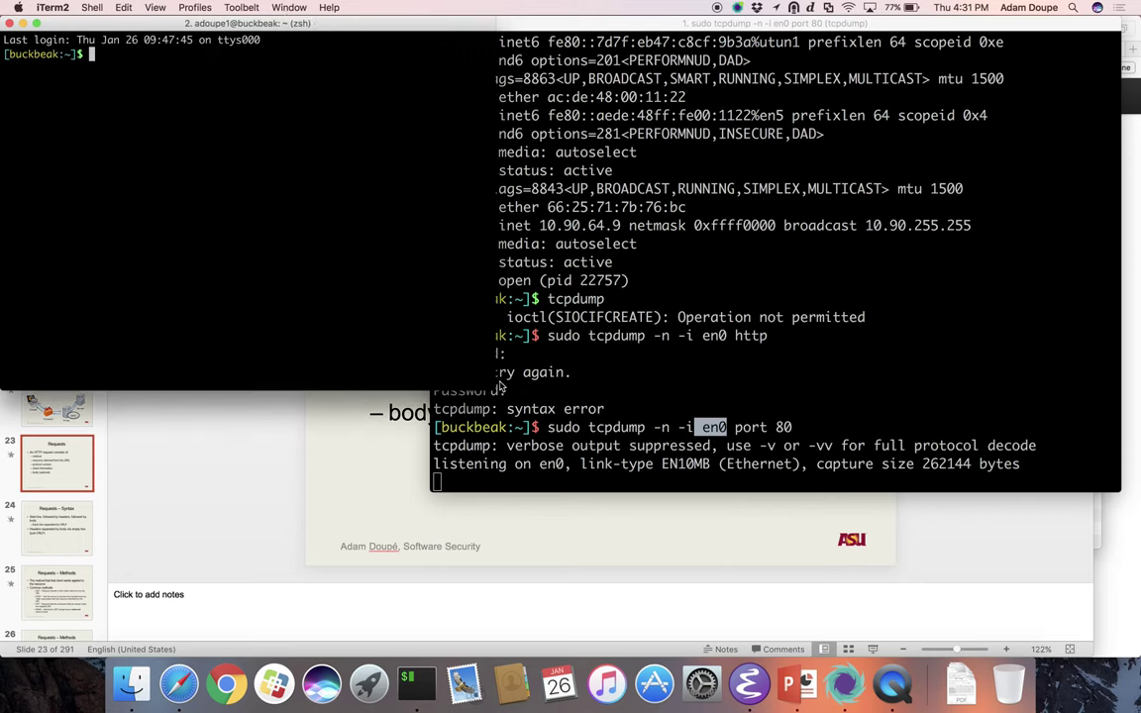
key("super+minus")
key("super+equal")
left_click_drag(492, 382, 446, 489)
type("curl http://google.com")
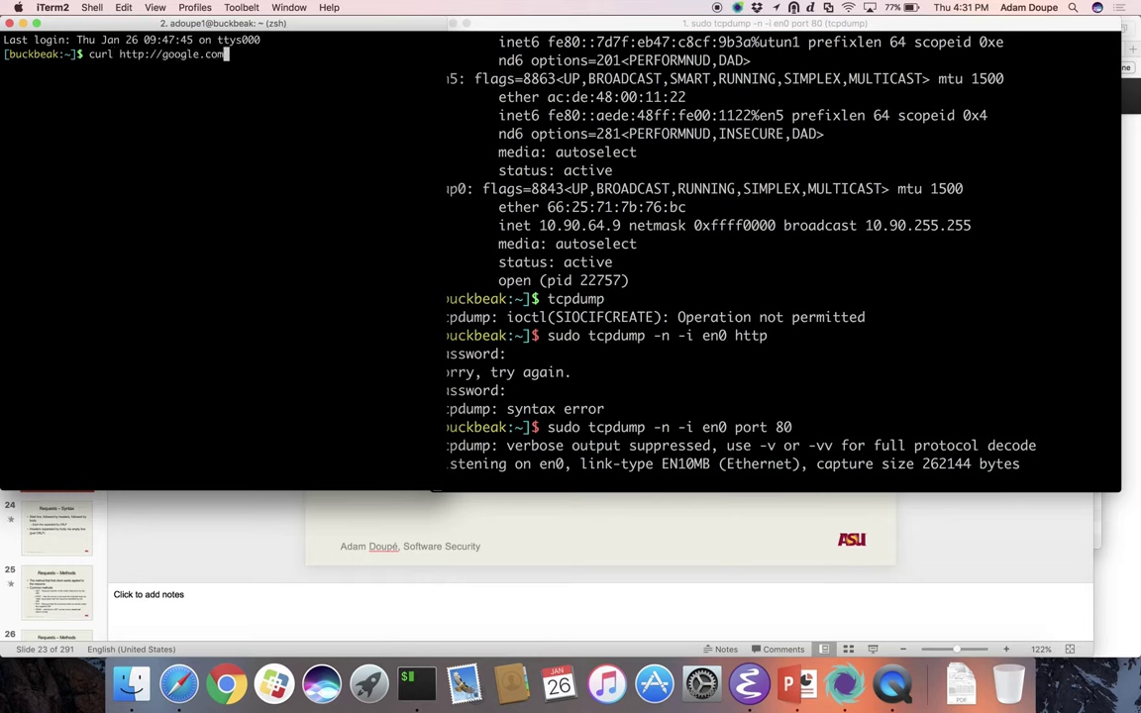
key("Return")
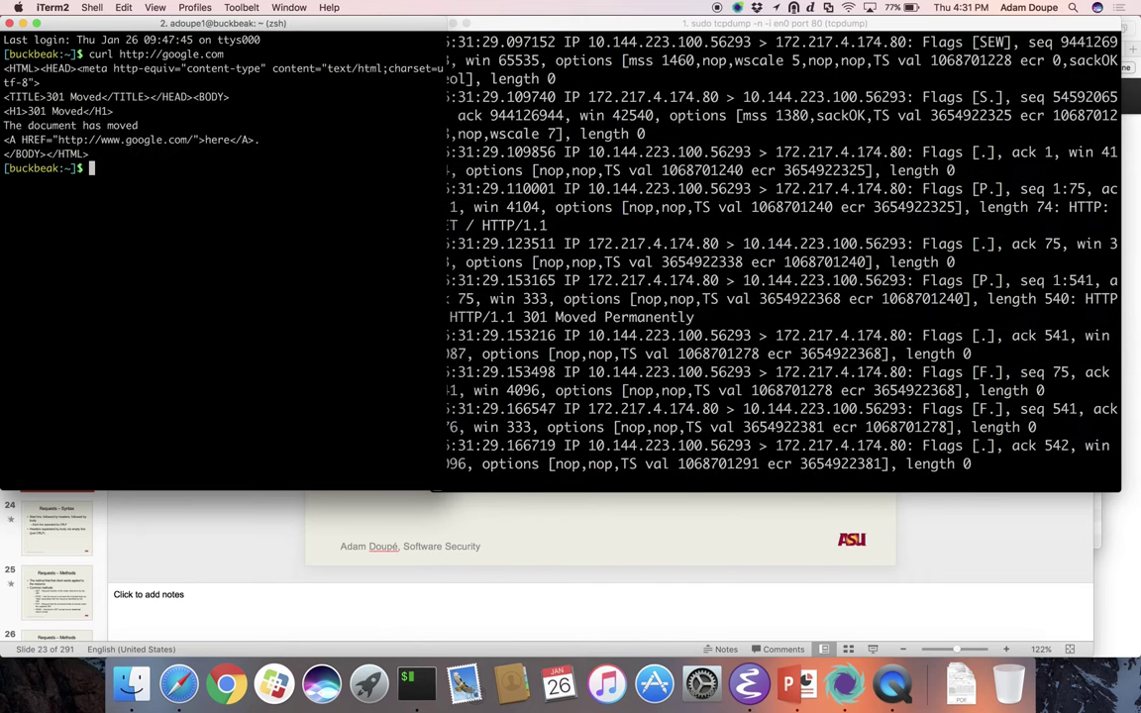
left_click(766, 395)
scroll(845, 434, "up", 10)
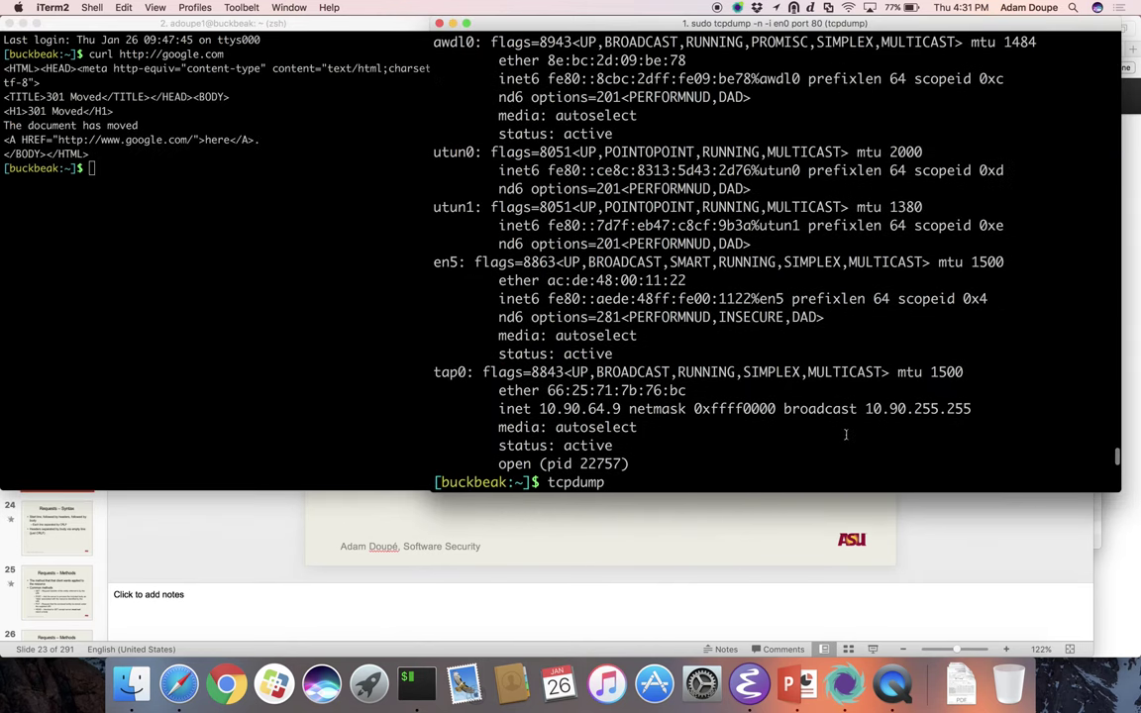
scroll(845, 434, "down", 10)
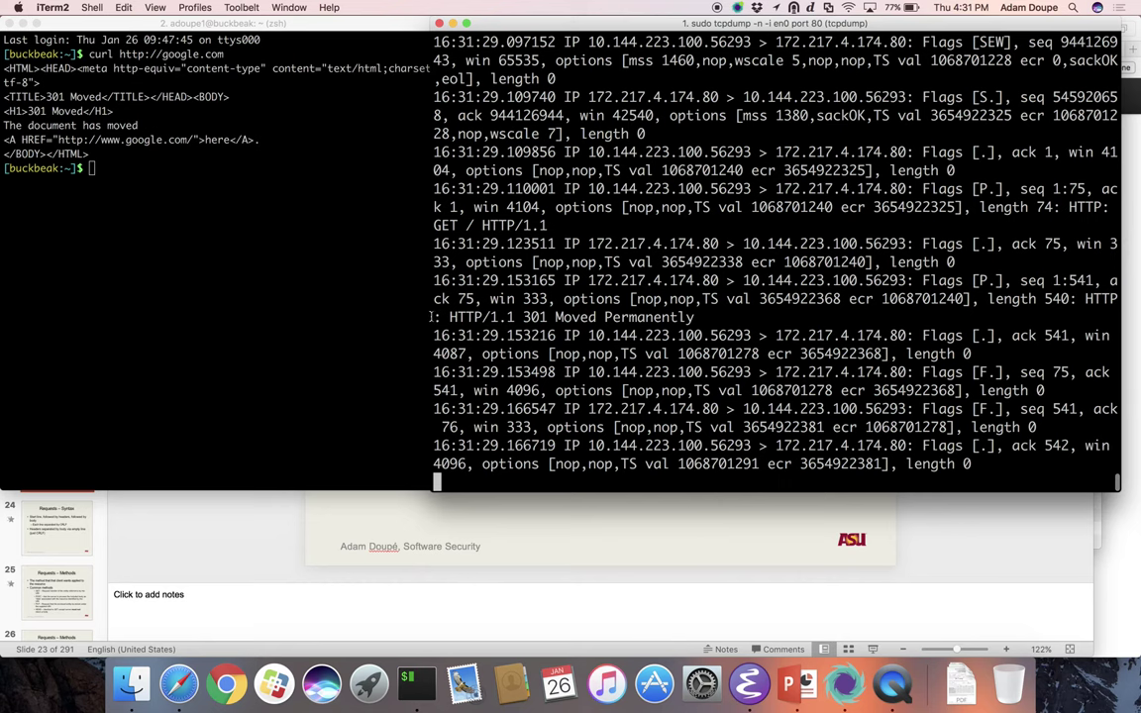
Step: Widen the capture terminal window and review the packets of the google.com request
mouse_move(423, 321)
left_mouse_down()
mouse_move(327, 305)
mouse_move(401, 317)
left_mouse_up()
left_click(1071, 293)
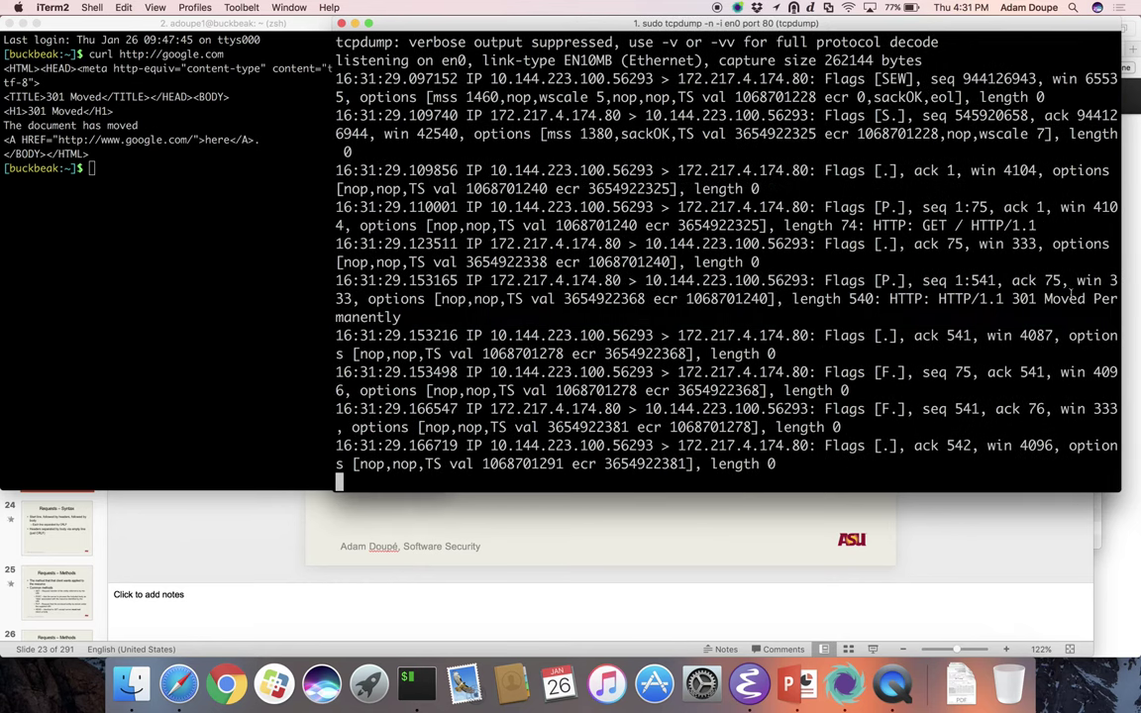
scroll(1031, 294, "up", 3)
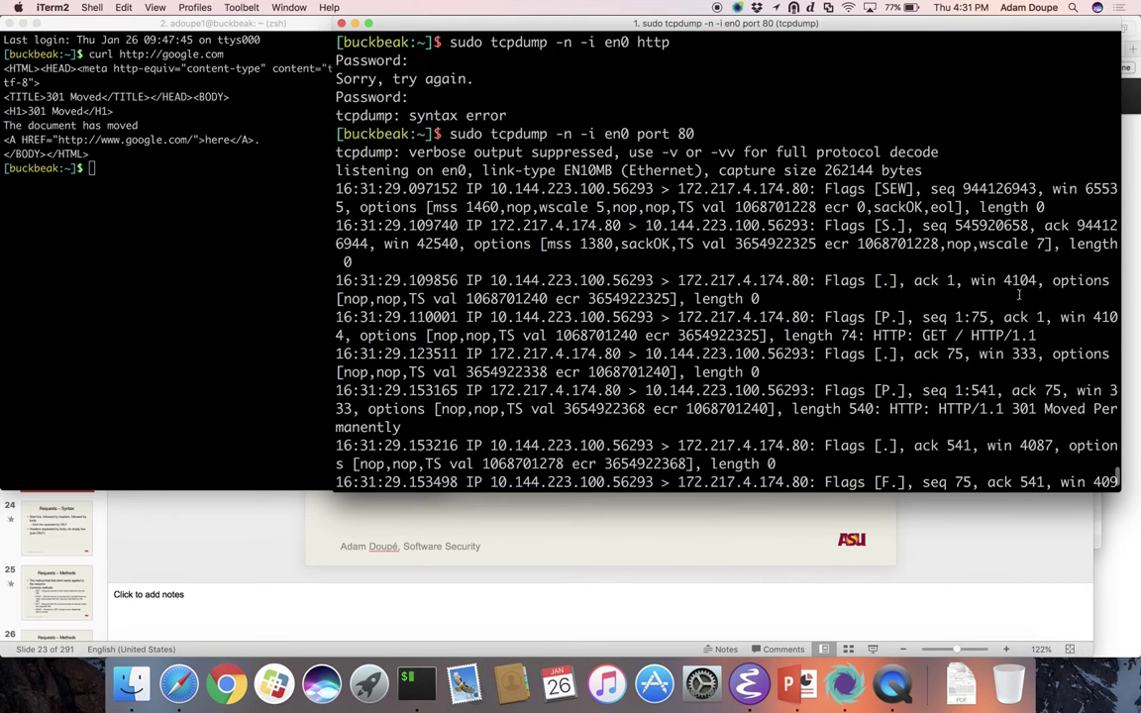
scroll(1019, 294, "down", 3)
Step: Stop the capture and restart it with the -A option added, as sudo tcpdump -n -Ai en0 port 80
key("ctrl+c")
key("Up")
key("Left")
key("Left")
key("Left")
key("Left")
key("Left")
key("Left")
key("Left")
key("Left")
key("Left")
key("Left")
key("Left")
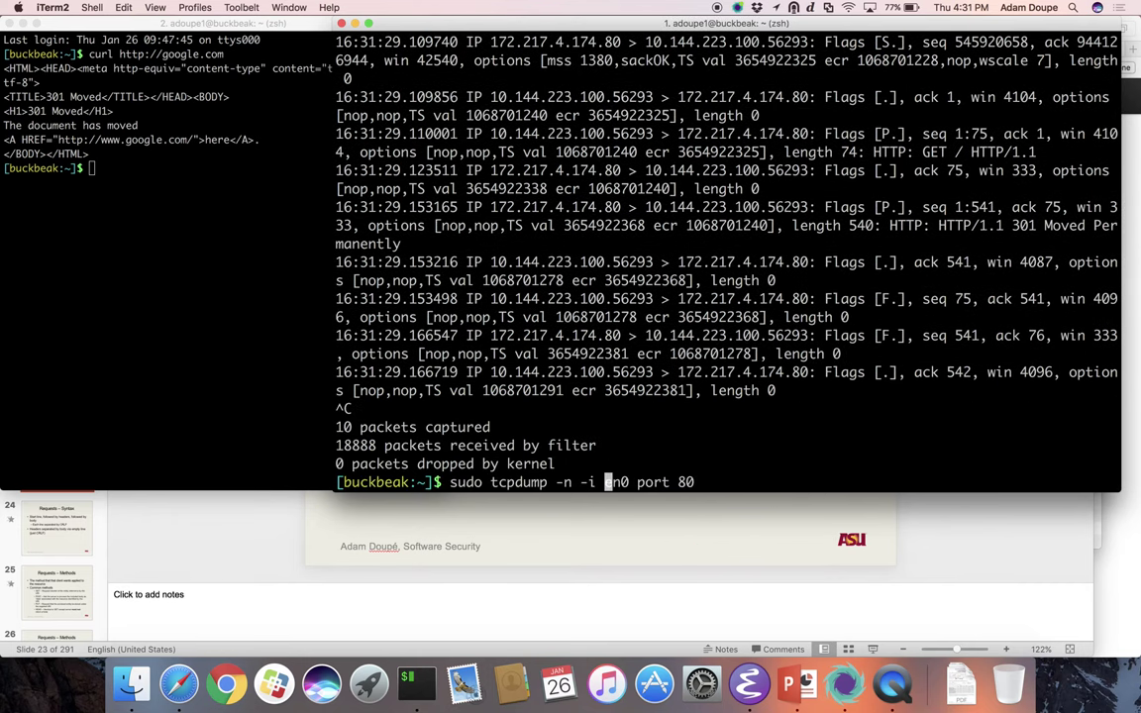
key("Left")
key("Left")
type("A")
key("Return")
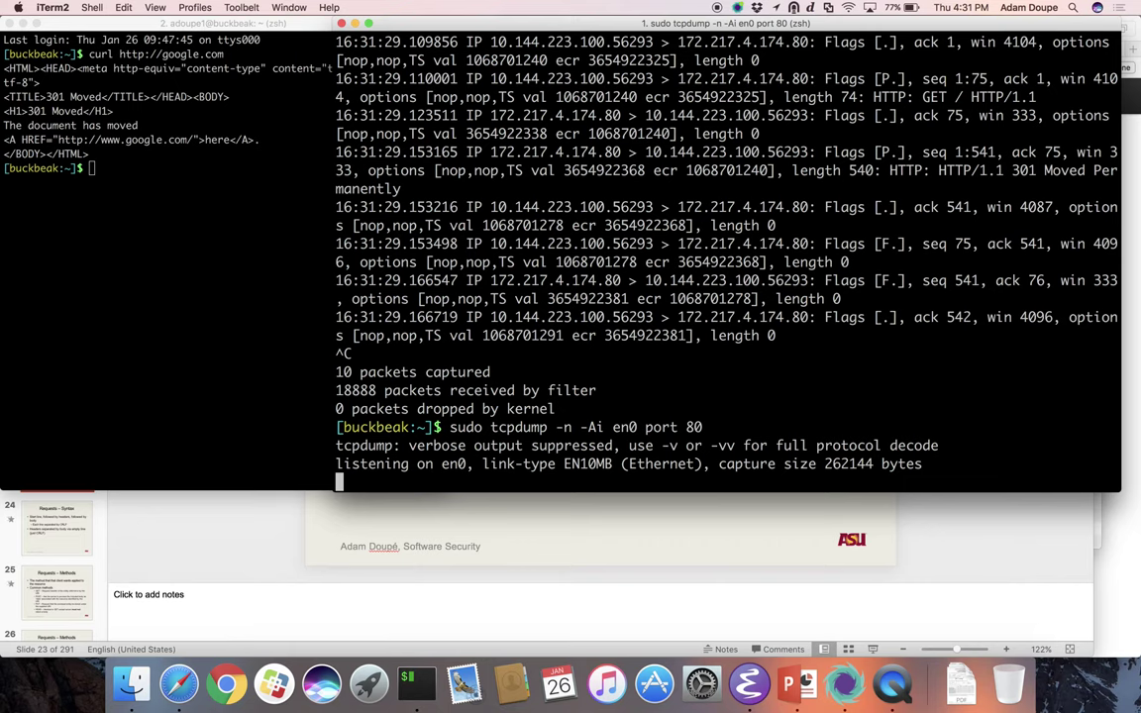
left_click(281, 294)
key("Up")
key("Return")
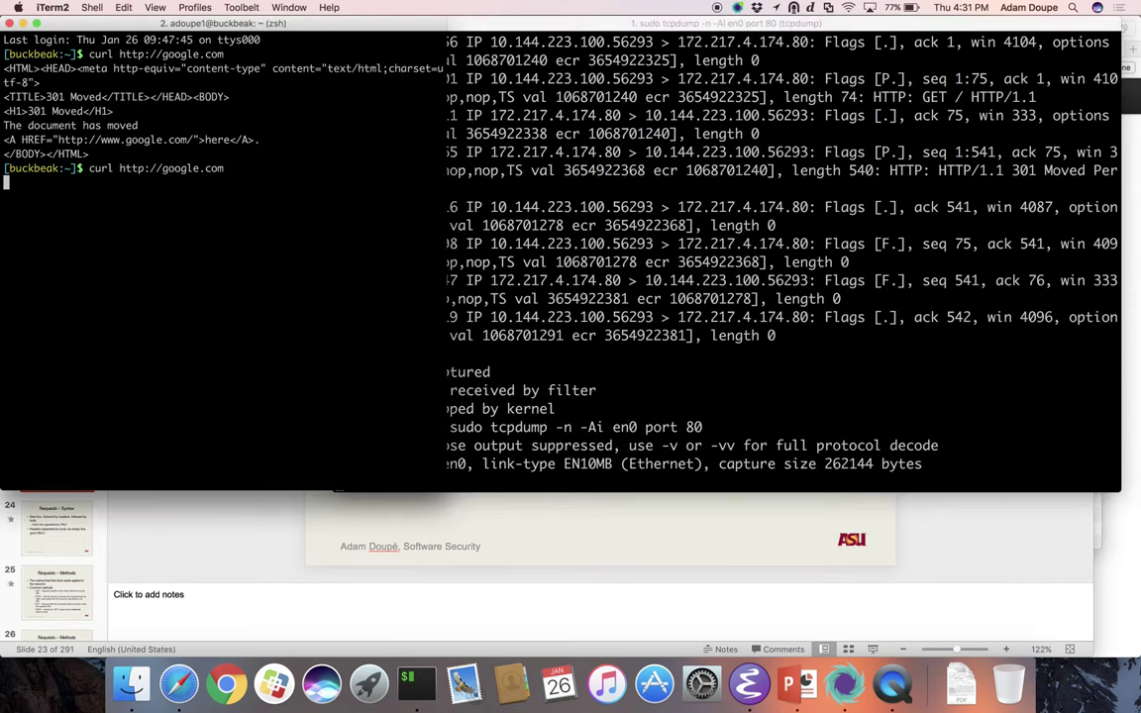
left_click(589, 284)
scroll(768, 299, "up", 5)
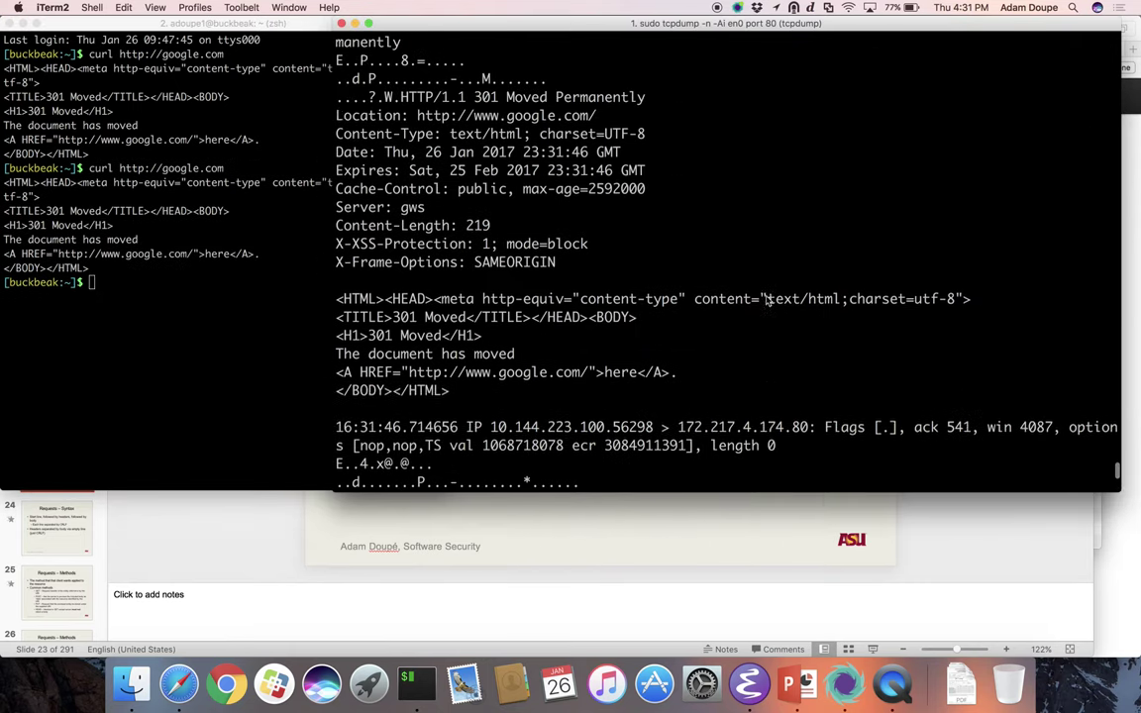
scroll(768, 299, "up", 2)
scroll(767, 299, "down", 5)
Step: Stop the capture, run the same tcpdump -n -Ai en0 port 80 command again, and highlight its A flag
key("ctrl+c")
key("Up")
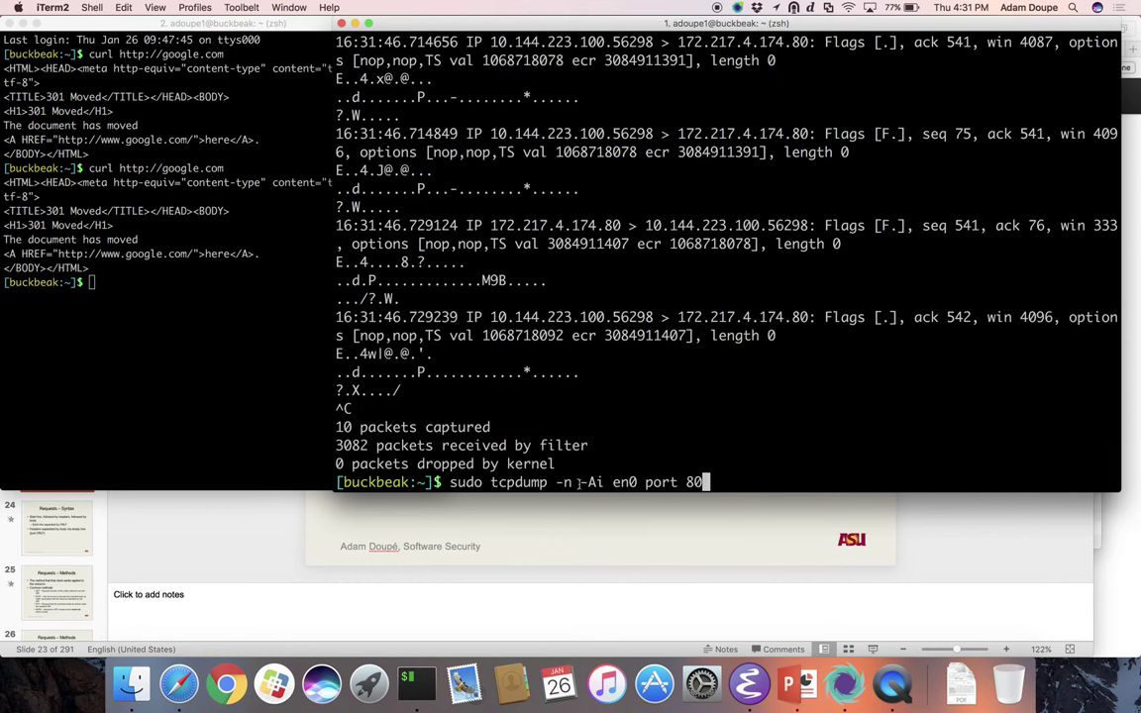
left_click_drag(586, 483, 597, 482)
key("Return")
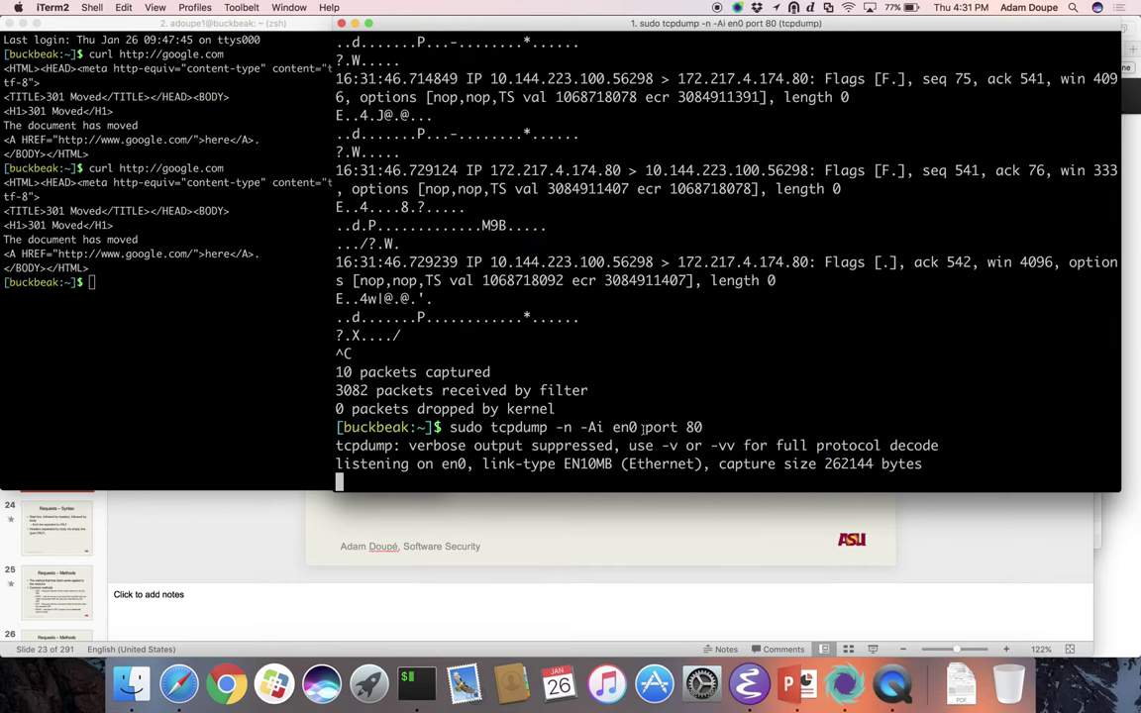
mouse_move(595, 427)
left_mouse_down()
mouse_move(630, 427)
mouse_move(604, 427)
left_mouse_up()
left_click(599, 424)
left_click(594, 427)
left_click_drag(587, 427, 596, 427)
Step: Enlarge the text in the second terminal window containing the curl output
left_click(72, 347)
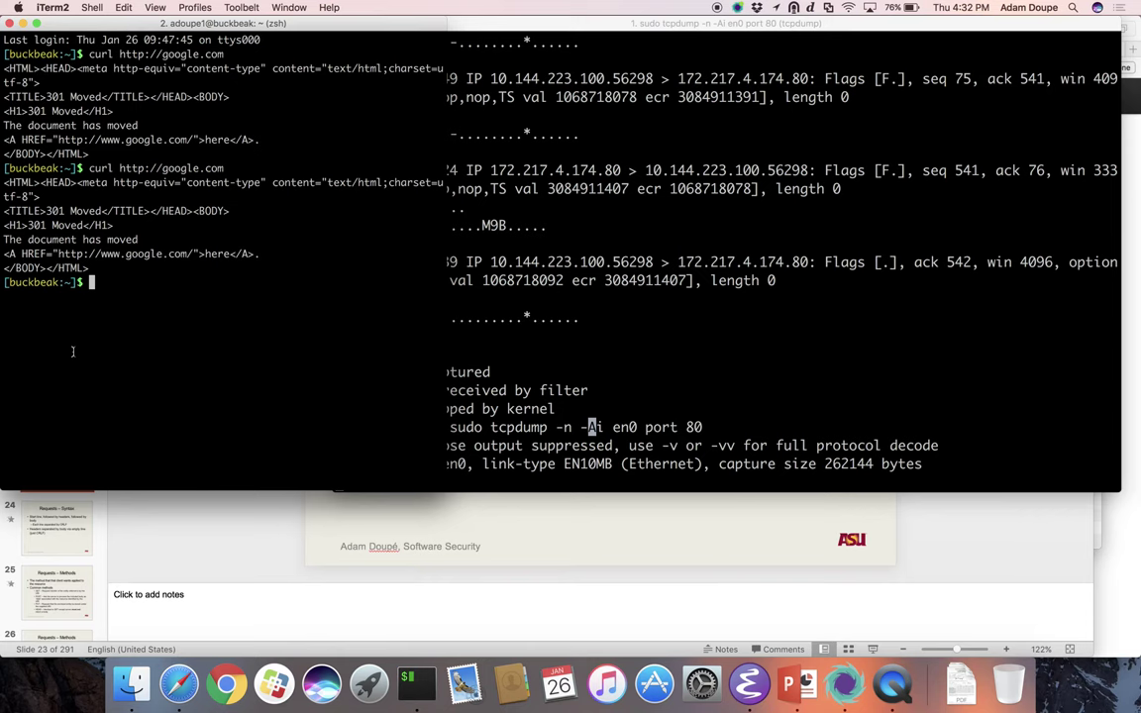
key("super+plus")
key("super+plus")
Step: In the capture window, find the google.com response and highlight its headers from HTTP/1.1 301 Moved Permanently through X-Frame-Options
left_click(557, 298)
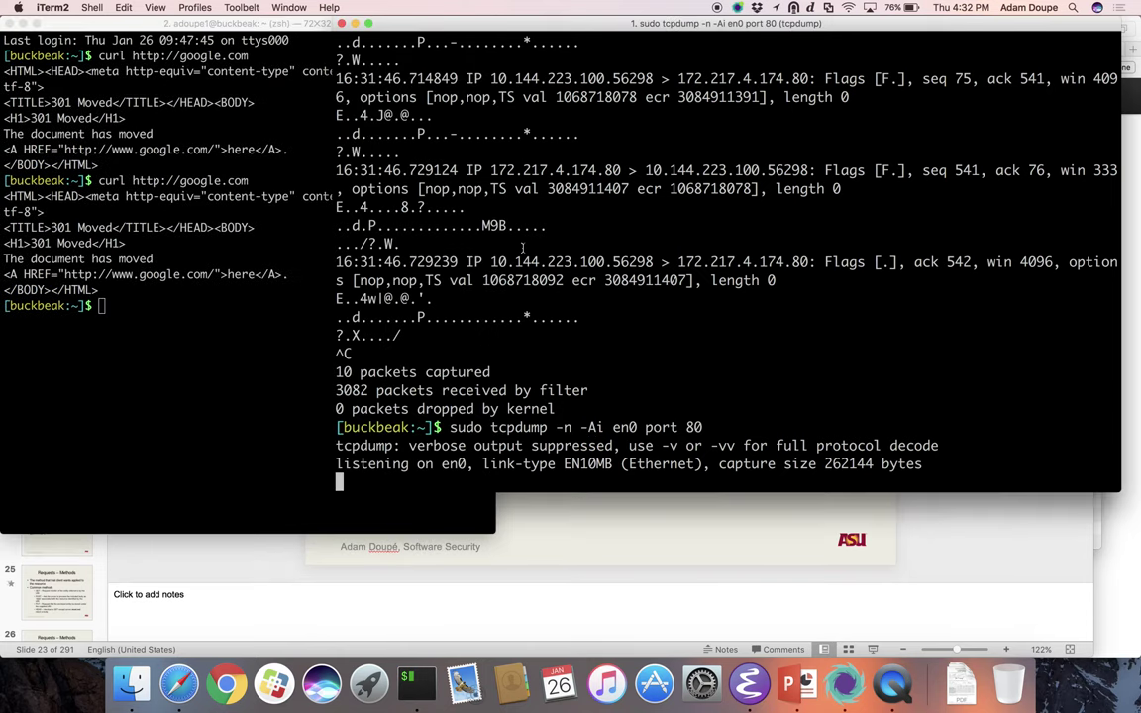
left_click_drag(529, 251, 353, 209)
scroll(401, 203, "up", 3)
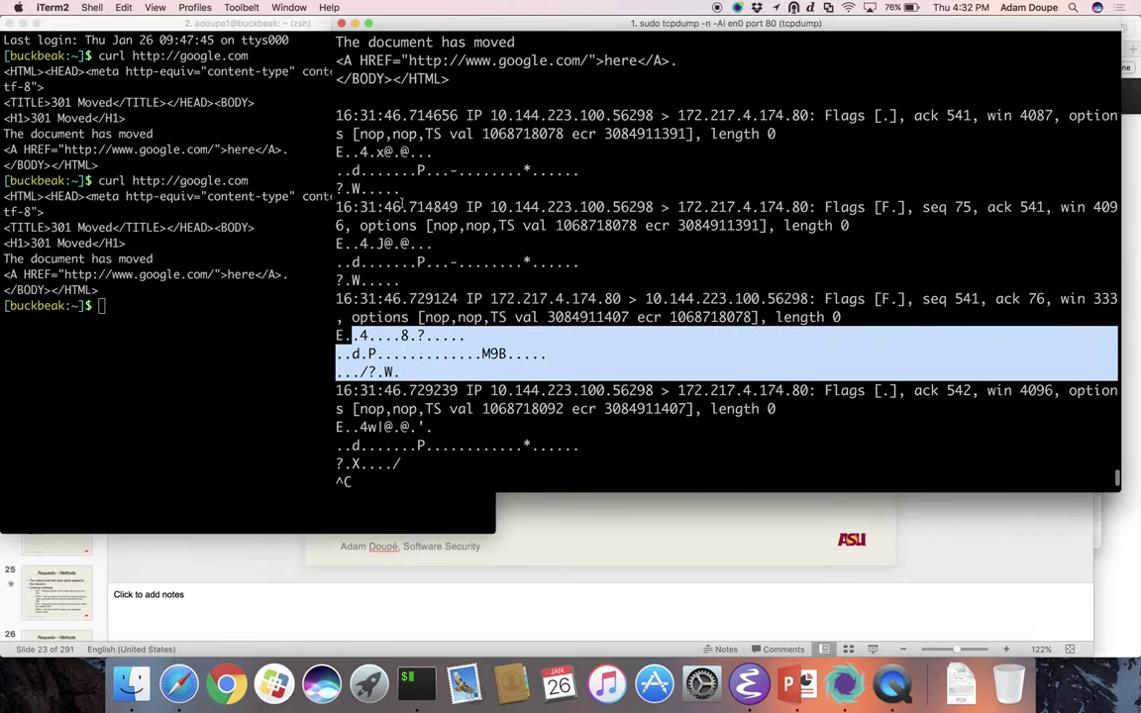
scroll(401, 203, "up", 4)
scroll(469, 196, "up", 2)
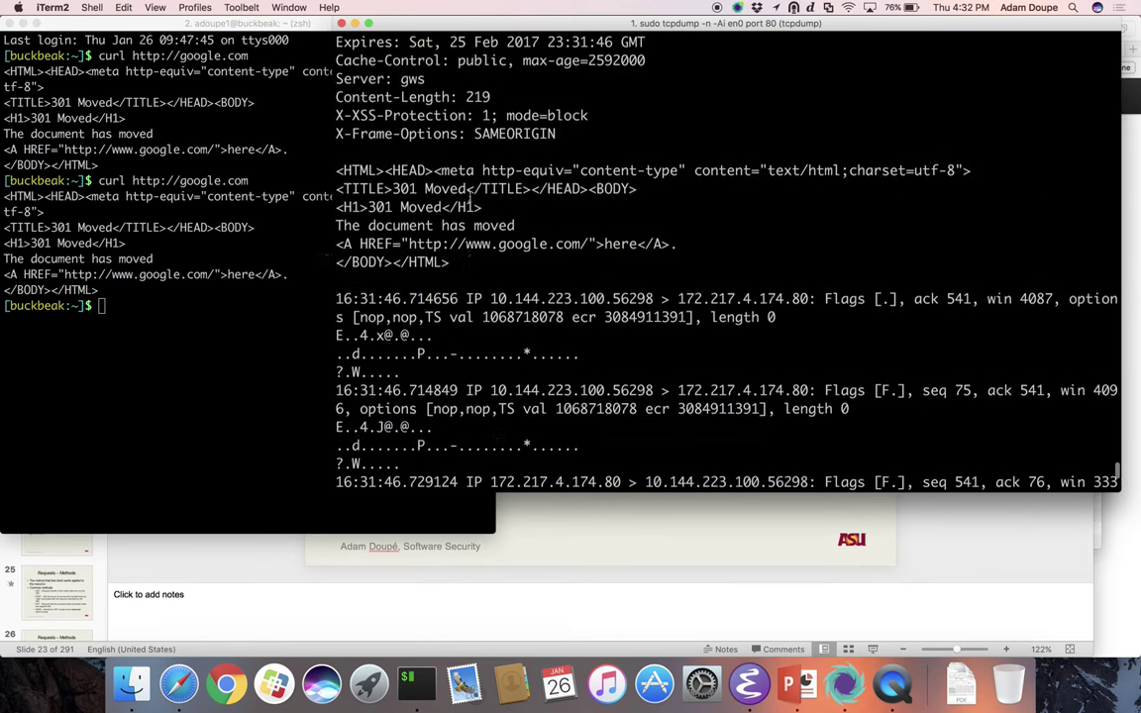
scroll(469, 196, "up", 2)
left_click_drag(615, 228, 386, 61)
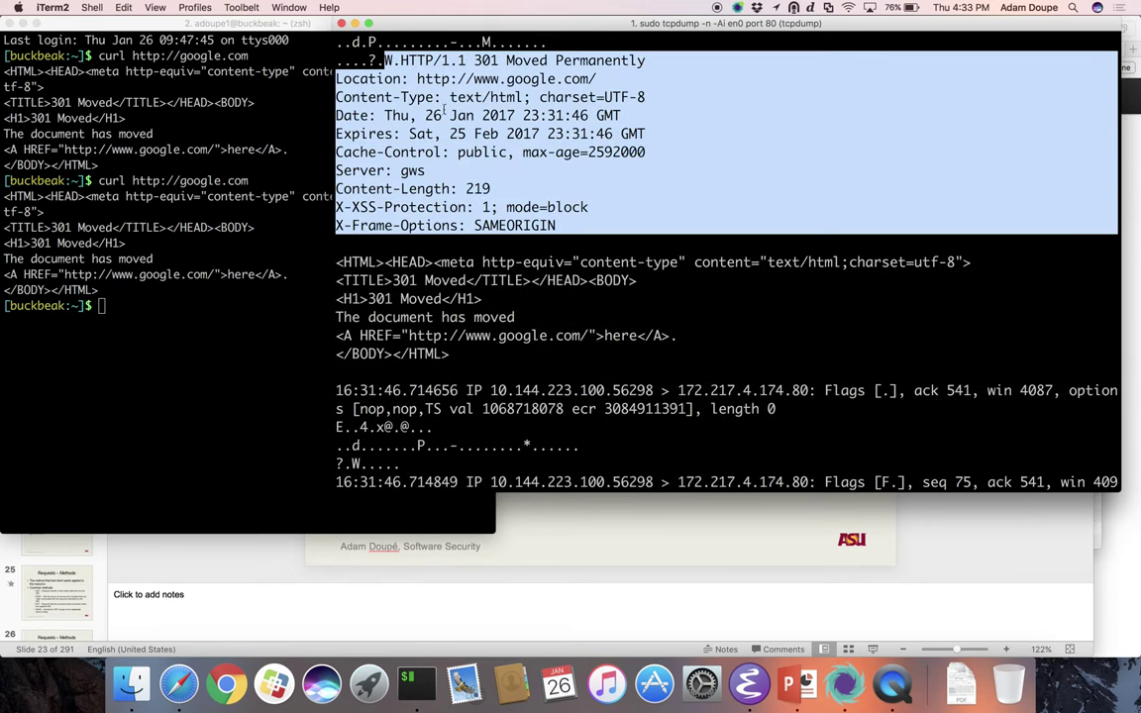
left_click(443, 112)
Step: Stop the running tcpdump capture
key("ctrl+c")
key("Up")
key("Return")
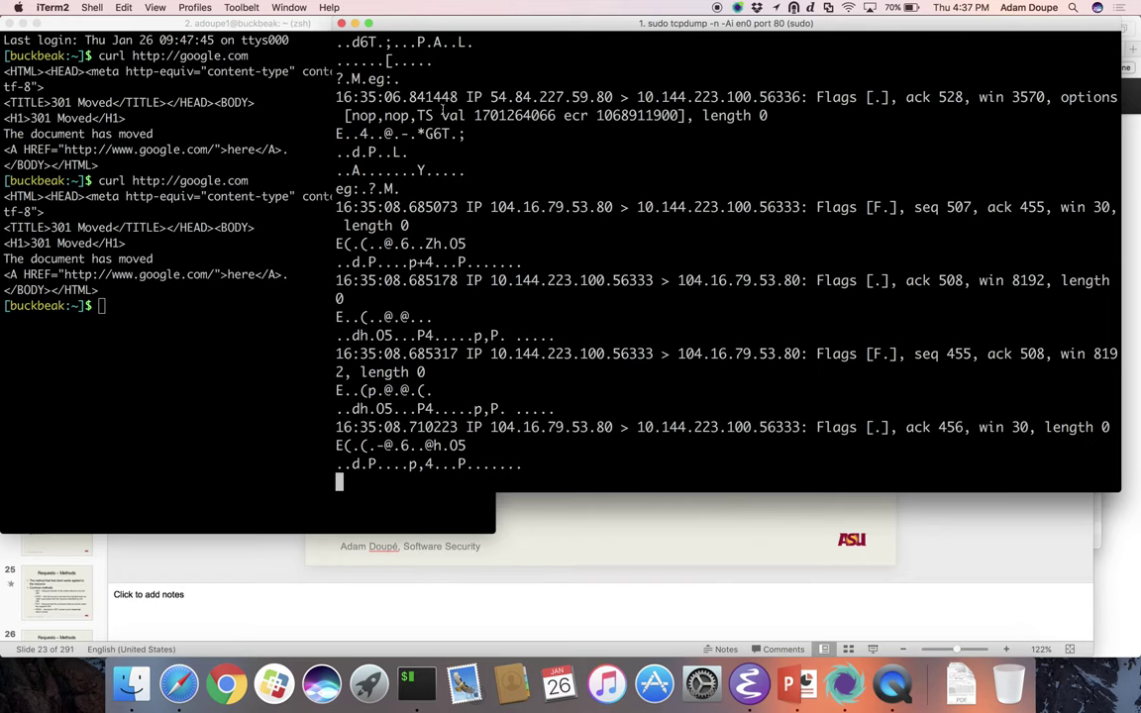
key("ctrl+c")
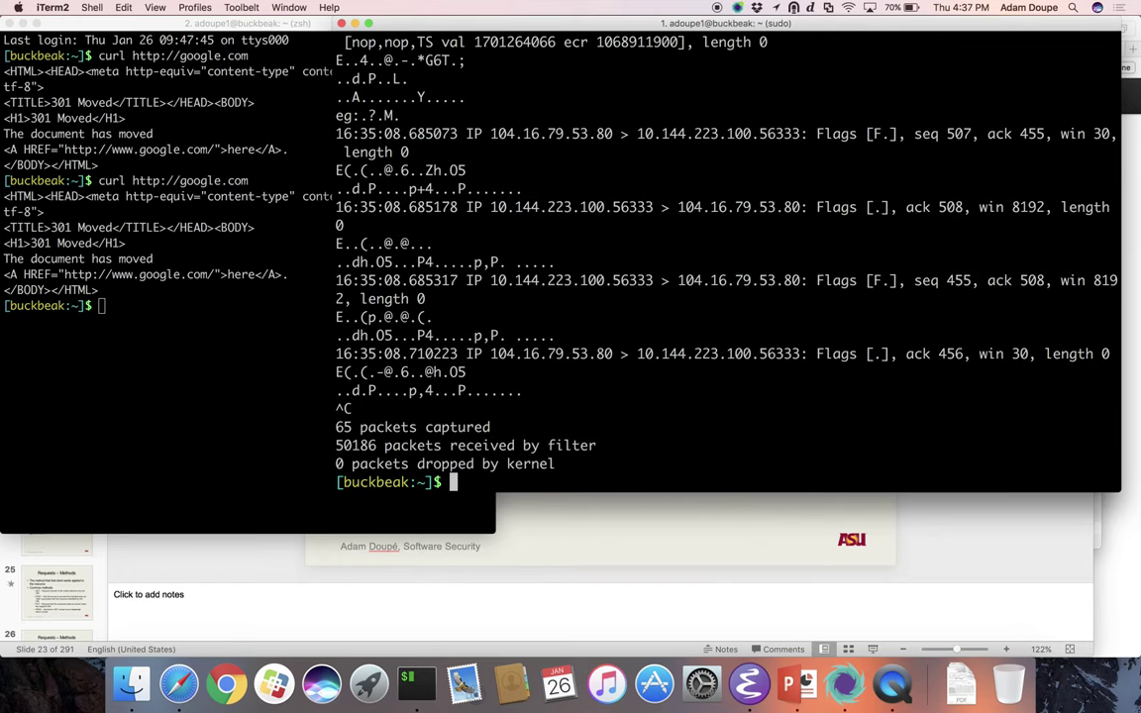
Step: Run sudo tcpdump -n -Ai en0 port 80 again and enter the sudo password
key("Up")
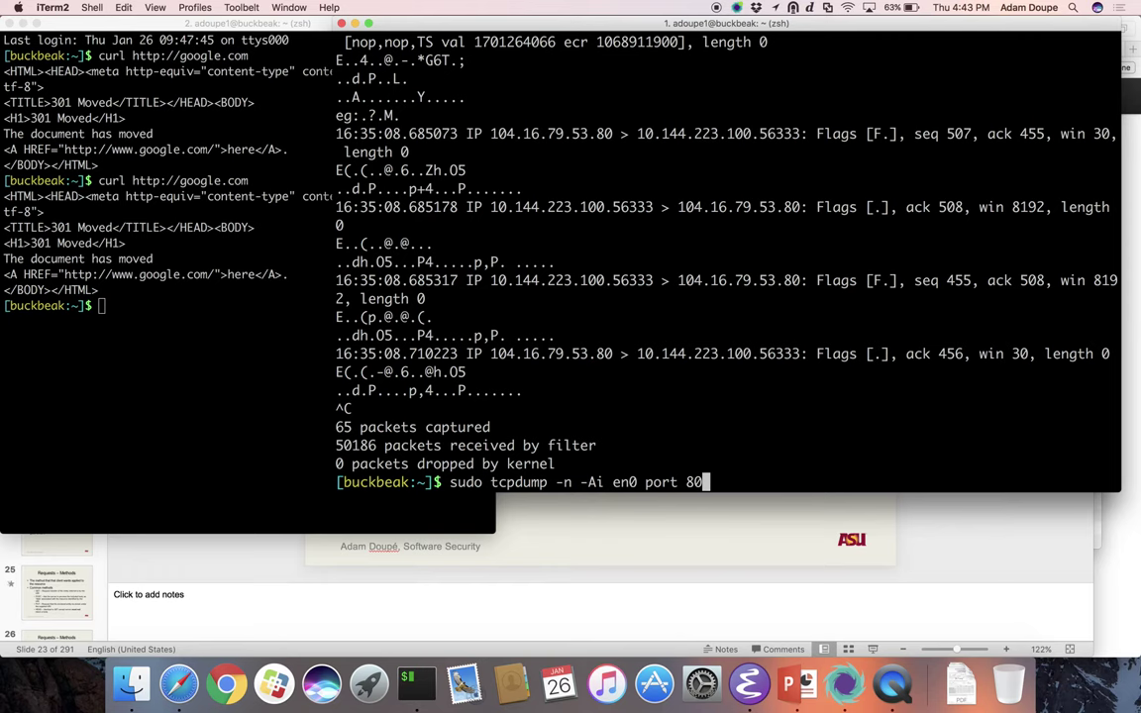
scroll(729, 263, "up", 5)
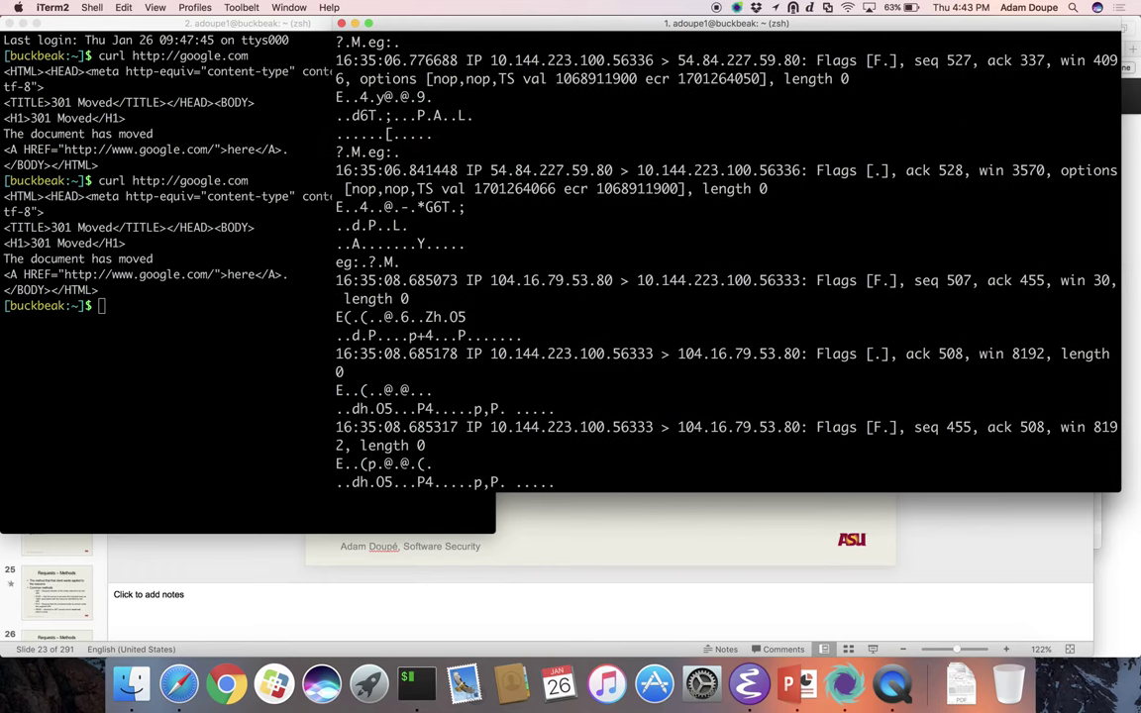
scroll(728, 262, "up", 10)
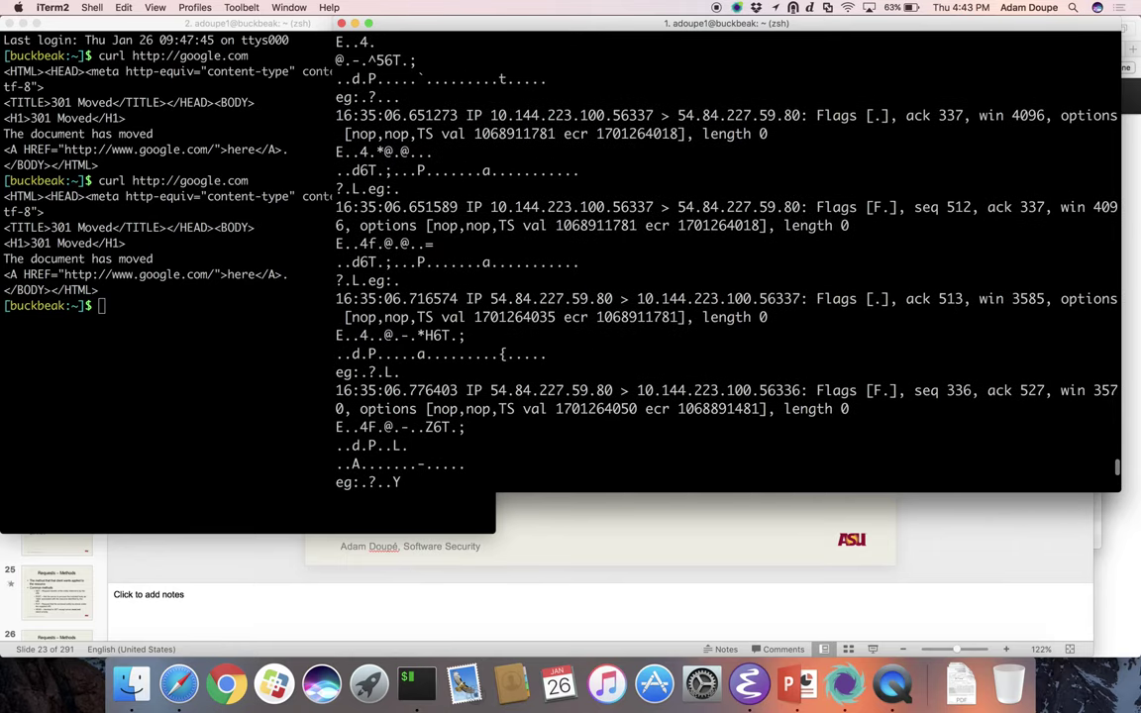
scroll(728, 263, "up", 10)
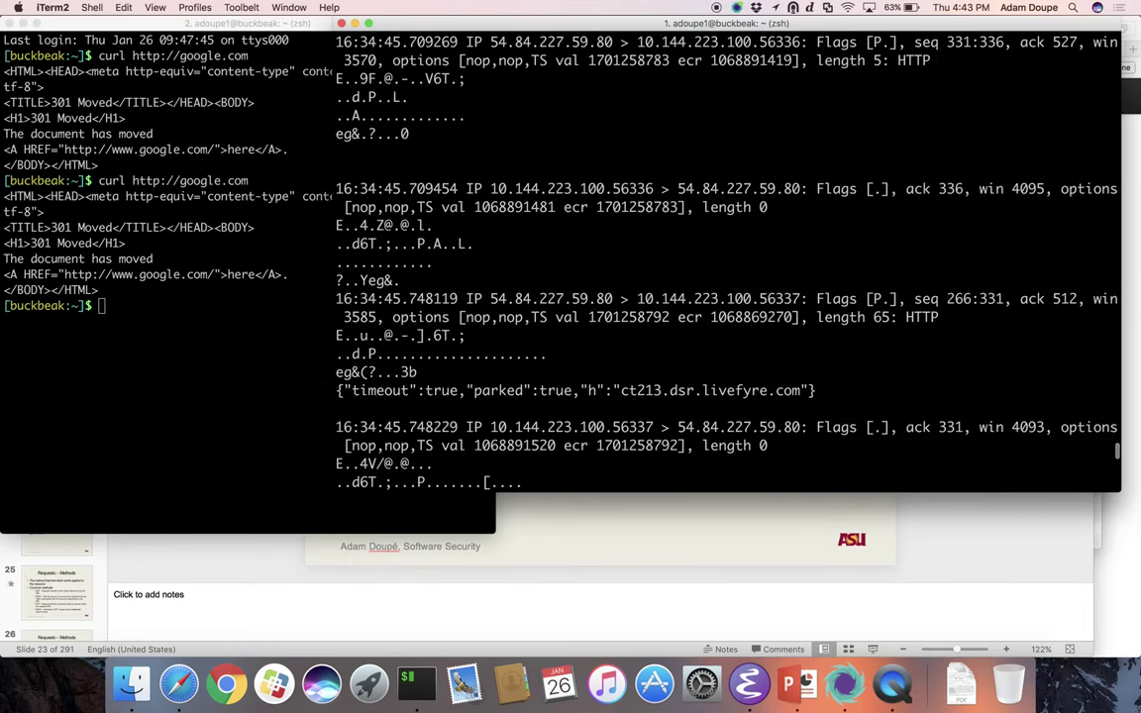
scroll(728, 262, "up", 5)
scroll(729, 262, "down", 15)
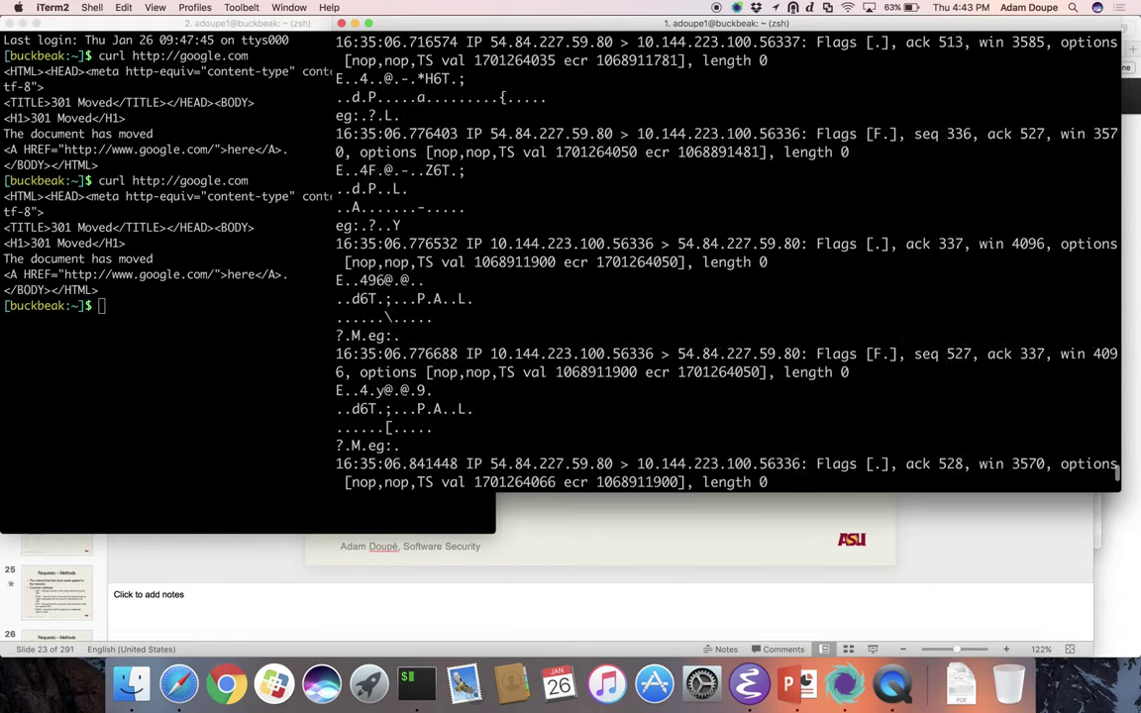
key("Up")
key("Up")
key("Return")
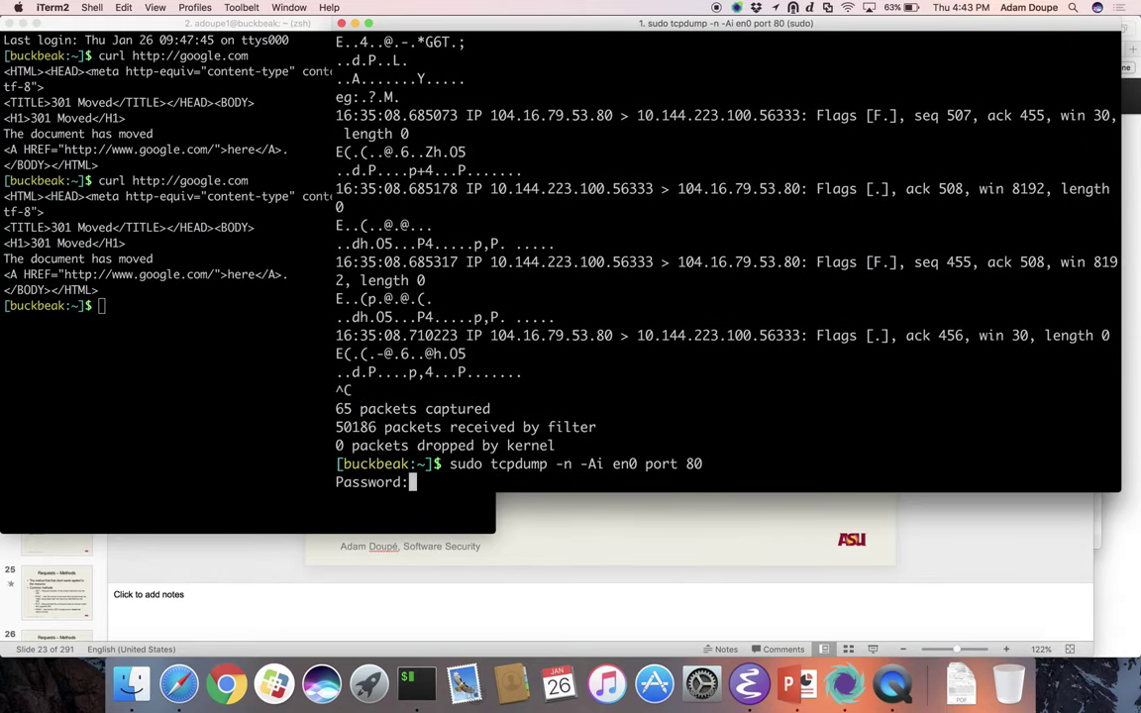
key("Return")
key("super+grave")
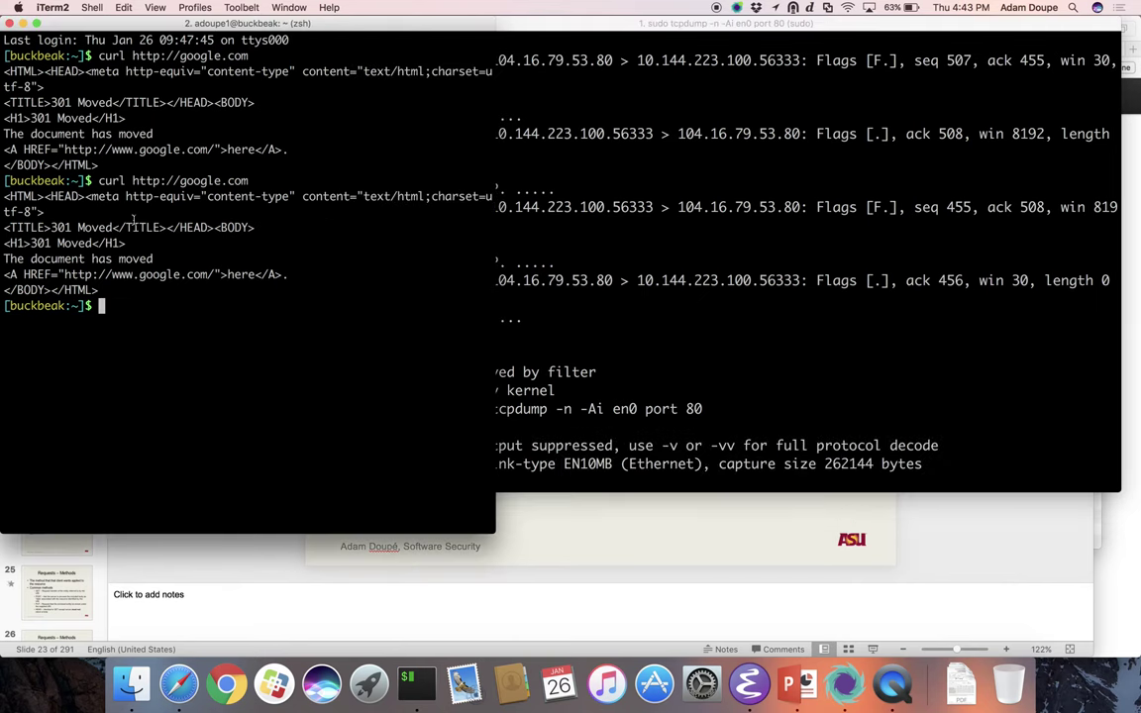
key("Up")
key("Return")
key("super+grave")
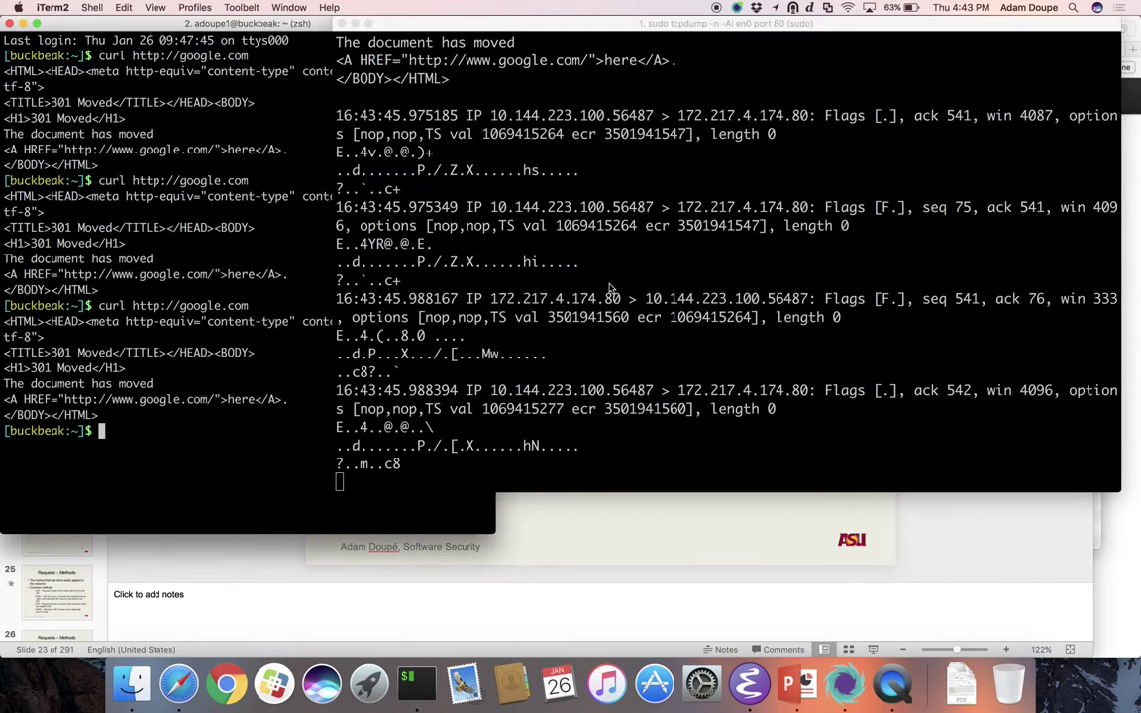
key("ctrl+c")
Step: Look back through the captured curl exchange, from the response to the first packet of the connection
scroll(728, 268, "up", 3)
scroll(729, 263, "up", 10)
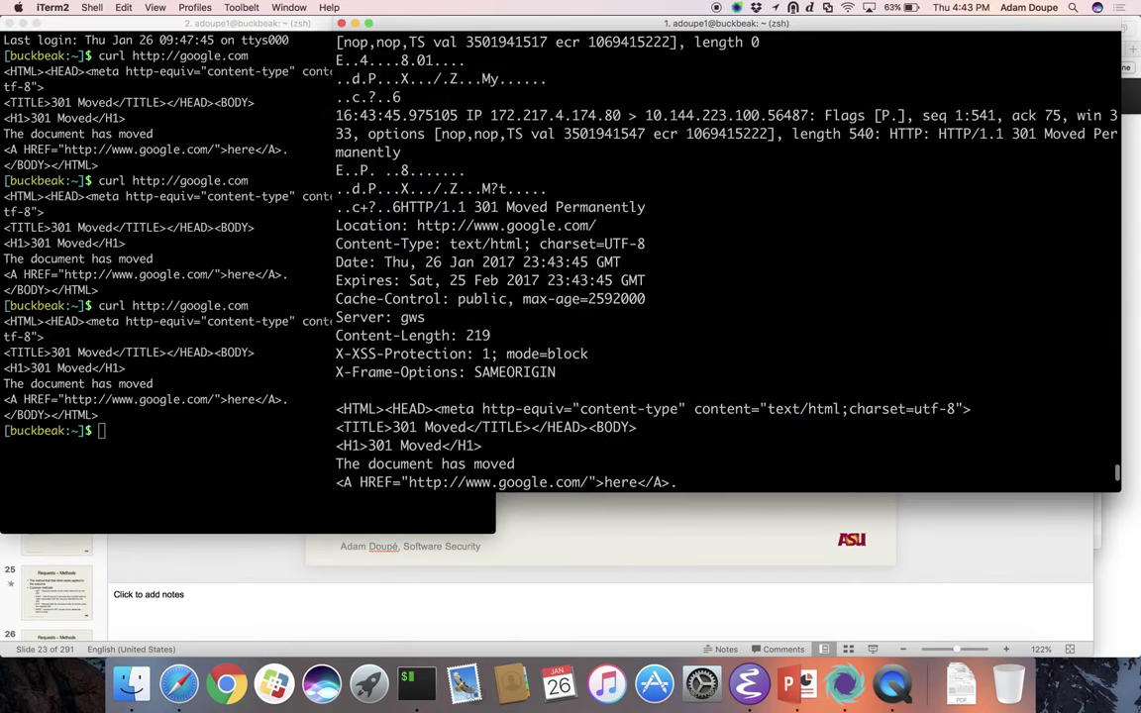
scroll(728, 263, "up", 3)
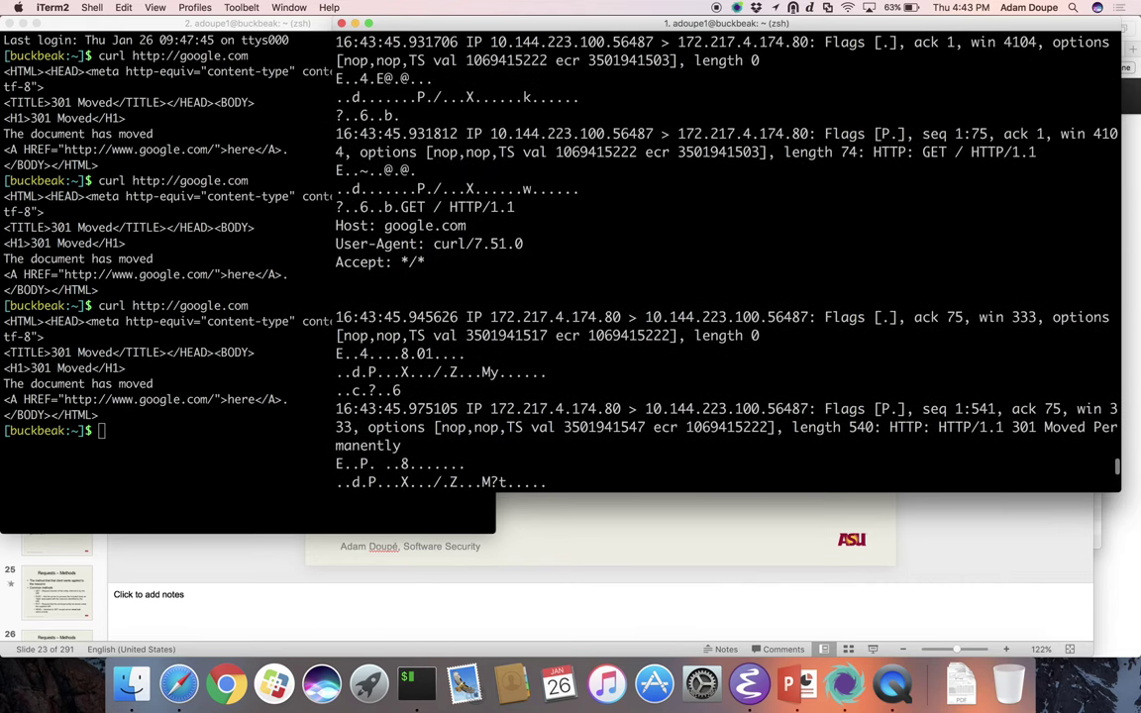
scroll(728, 263, "up", 8)
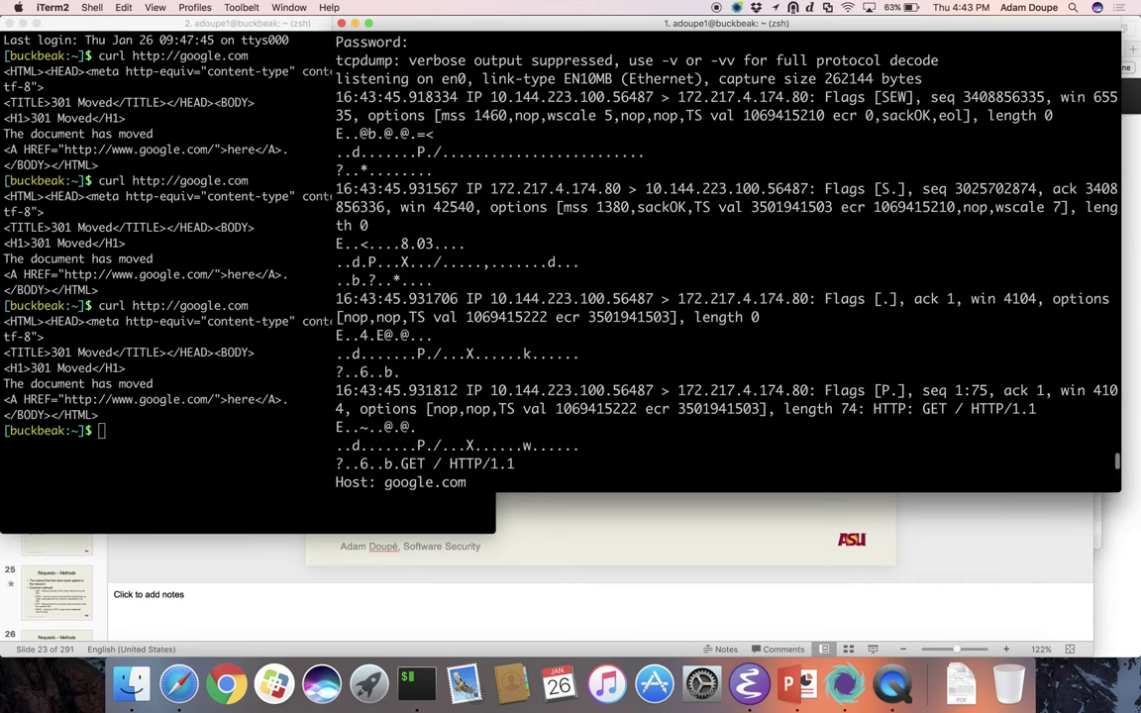
scroll(728, 263, "down", 3)
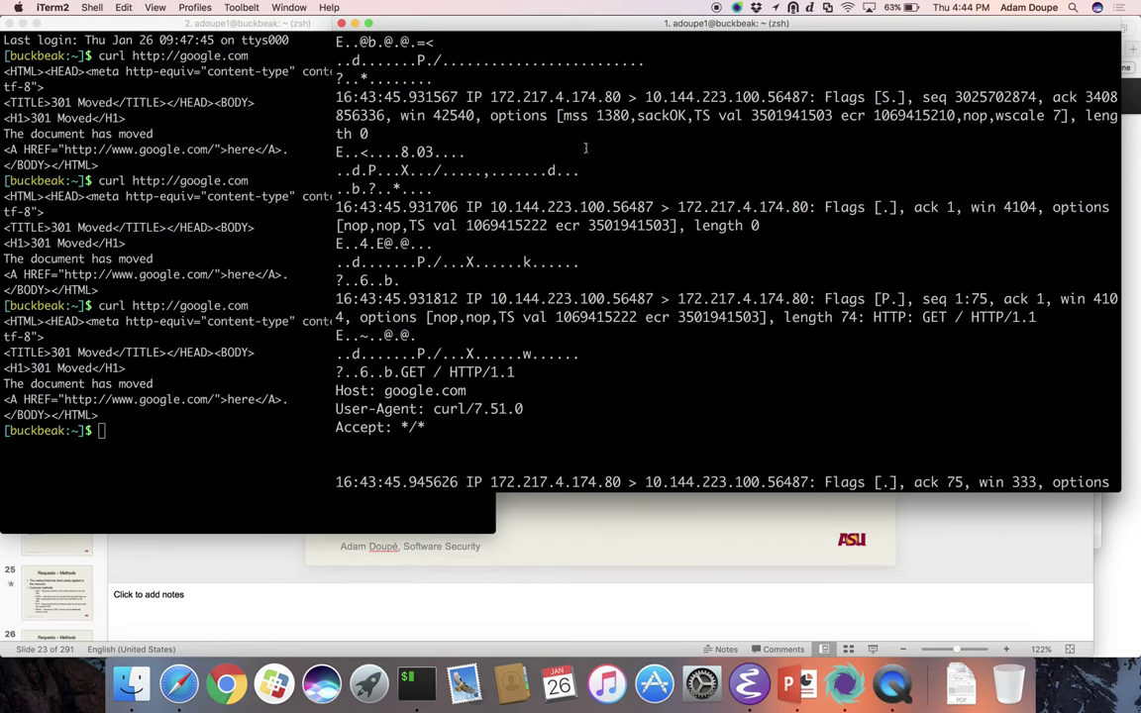
scroll(586, 148, "up", 4)
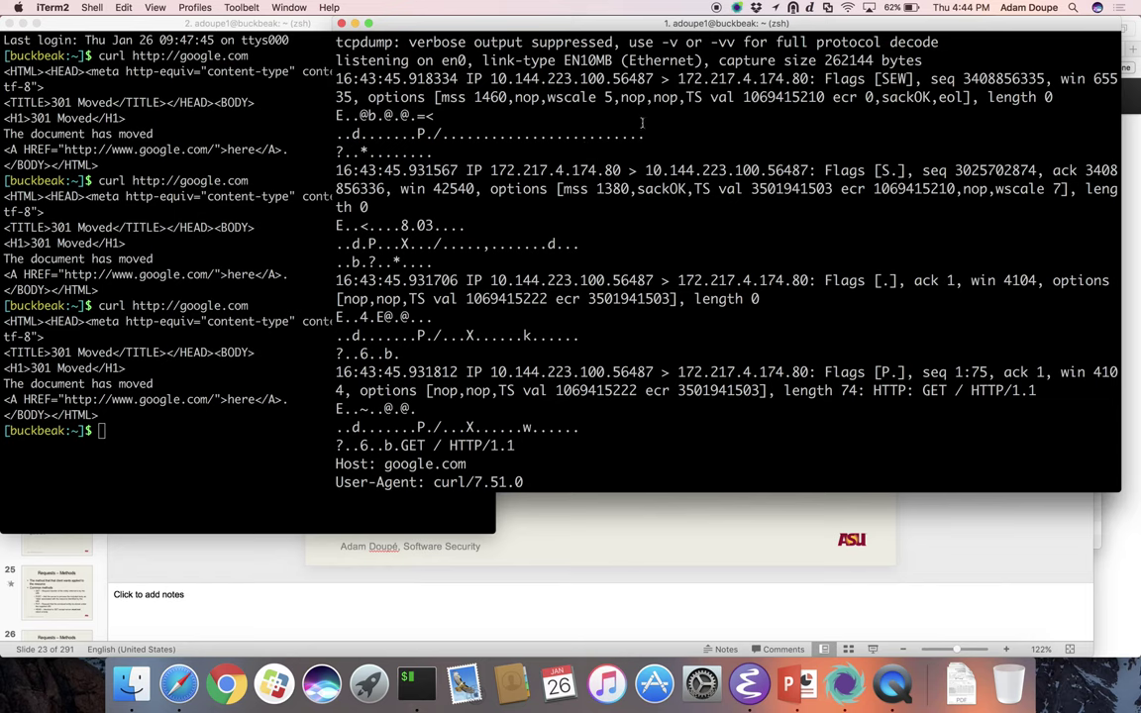
Step: In the first captured packet, highlight the SEW flags and the destination IP address and port
double_click(894, 78)
left_click(905, 78)
scroll(905, 79, "down", 4)
scroll(905, 78, "up", 4)
left_click_drag(796, 79, 811, 80)
left_click_drag(678, 78, 789, 78)
left_click(790, 79)
double_click(802, 79)
left_click(802, 78)
Step: In the second packet, the server's reply, highlight the ack field and the source IP address
double_click(1065, 170)
left_click(490, 170)
left_click_drag(490, 171, 620, 170)
left_click(620, 170)
Step: In the third packet, highlight the addresses and flags, and the word ack
scroll(770, 287, "down", 4)
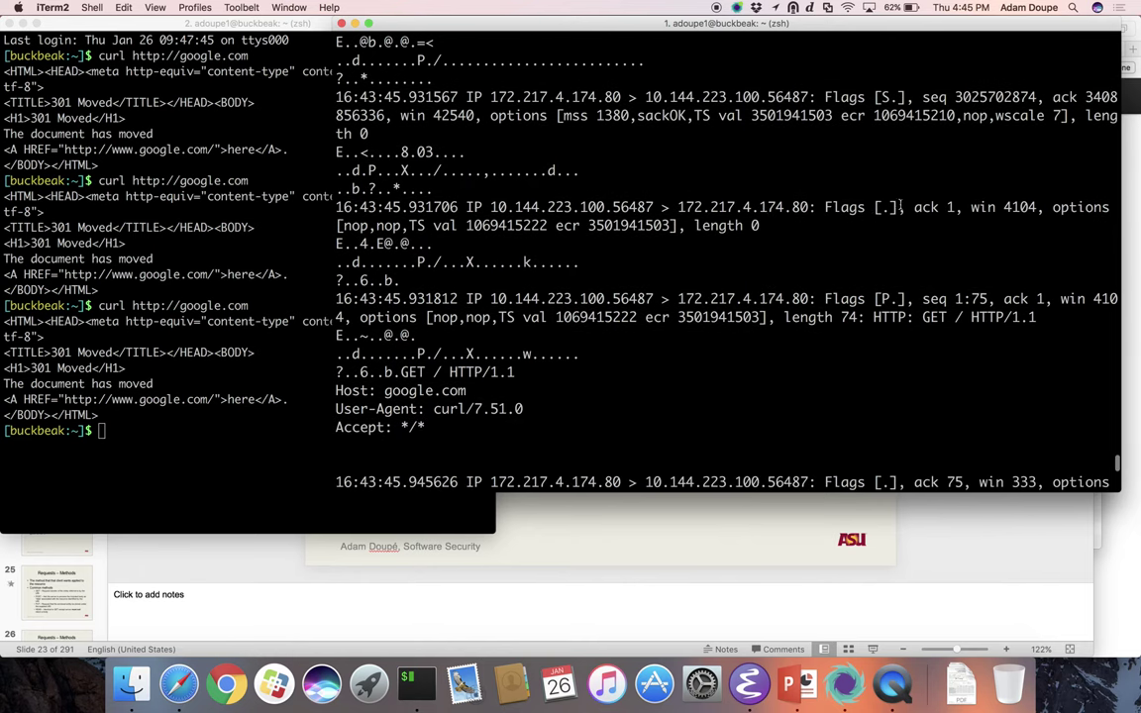
left_click_drag(490, 207, 900, 207)
double_click(926, 207)
Step: Highlight the whole packet carrying the GET request, its GET / HTTP/1.1 line and its User-Agent header
scroll(924, 209, "down", 4)
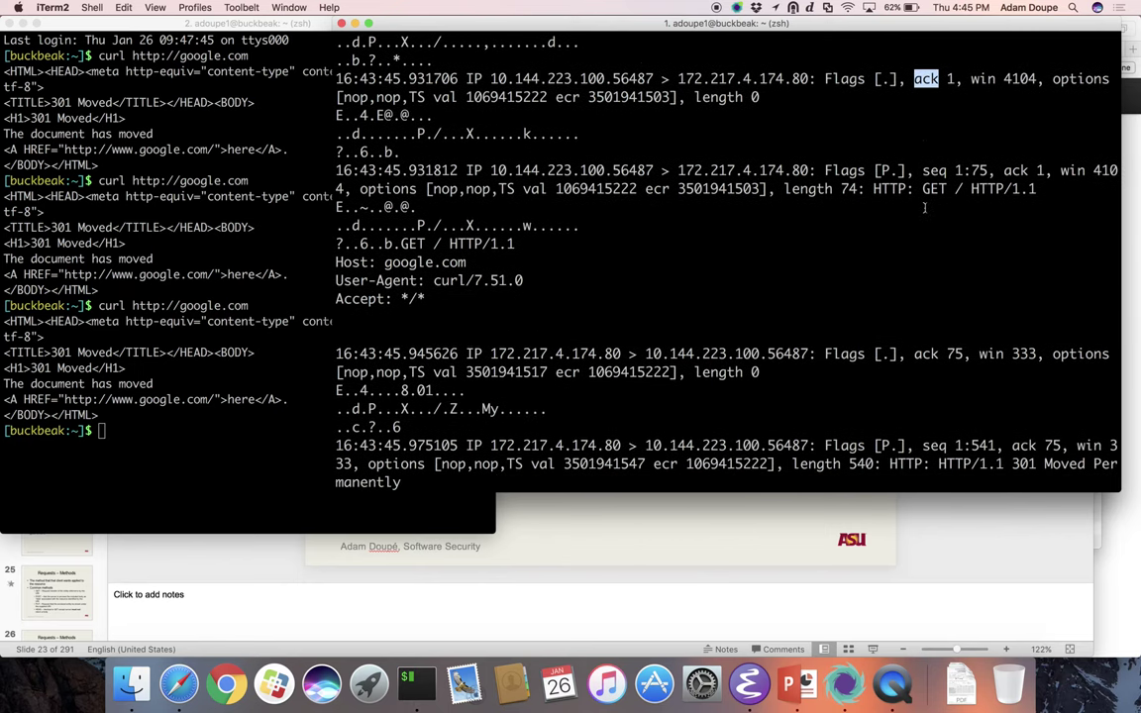
left_click_drag(436, 300, 325, 170)
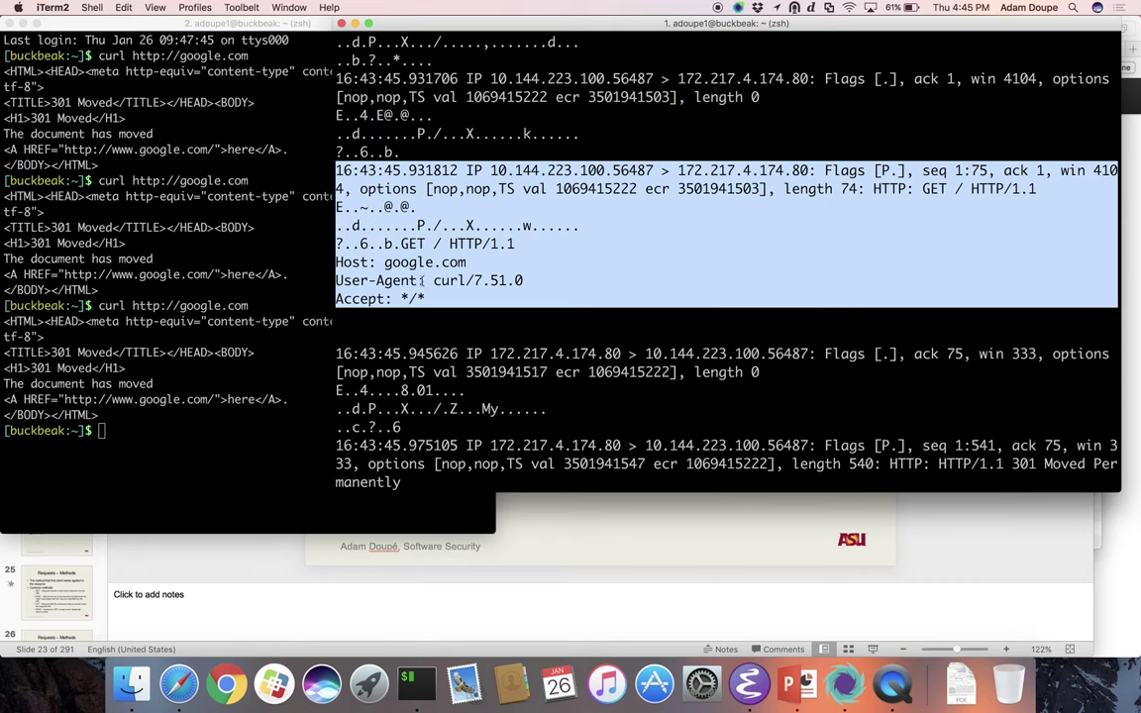
left_click(405, 329)
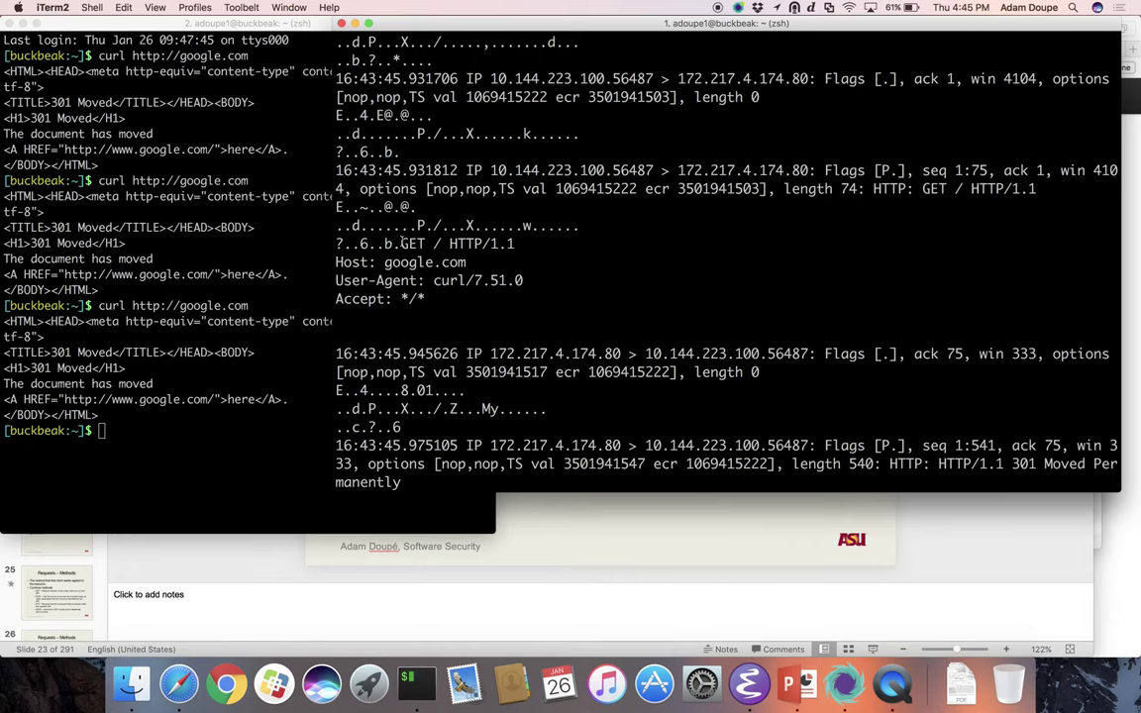
left_click_drag(401, 243, 443, 243)
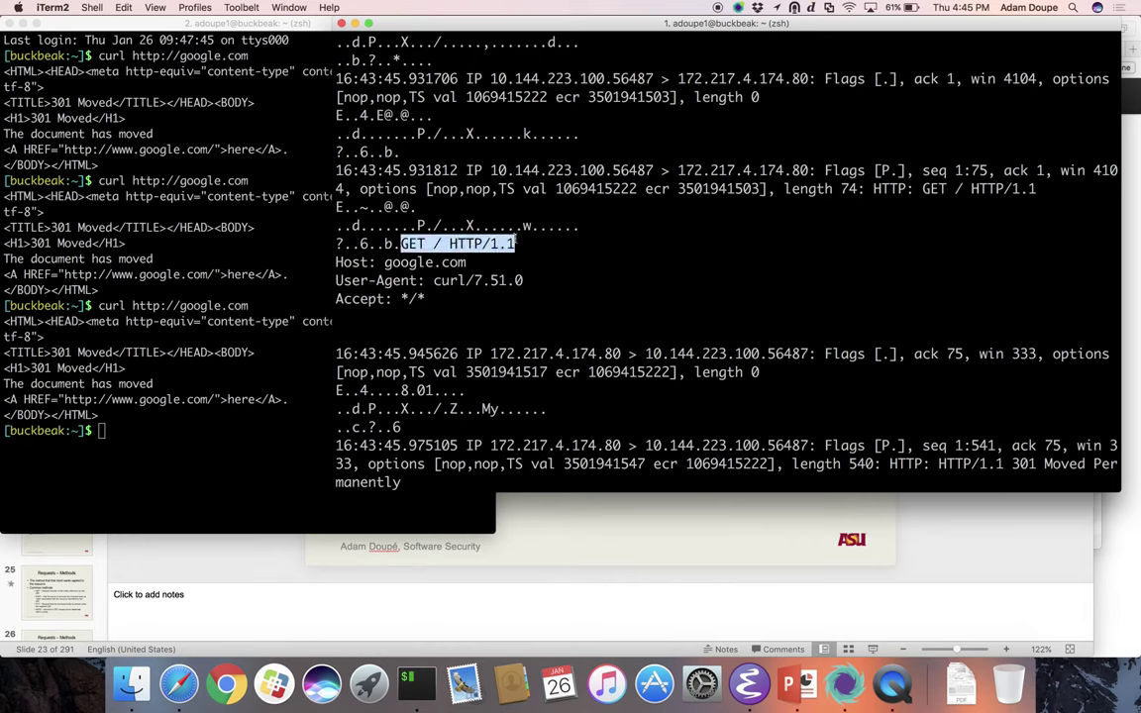
left_click(465, 262)
left_click_drag(466, 262, 524, 281)
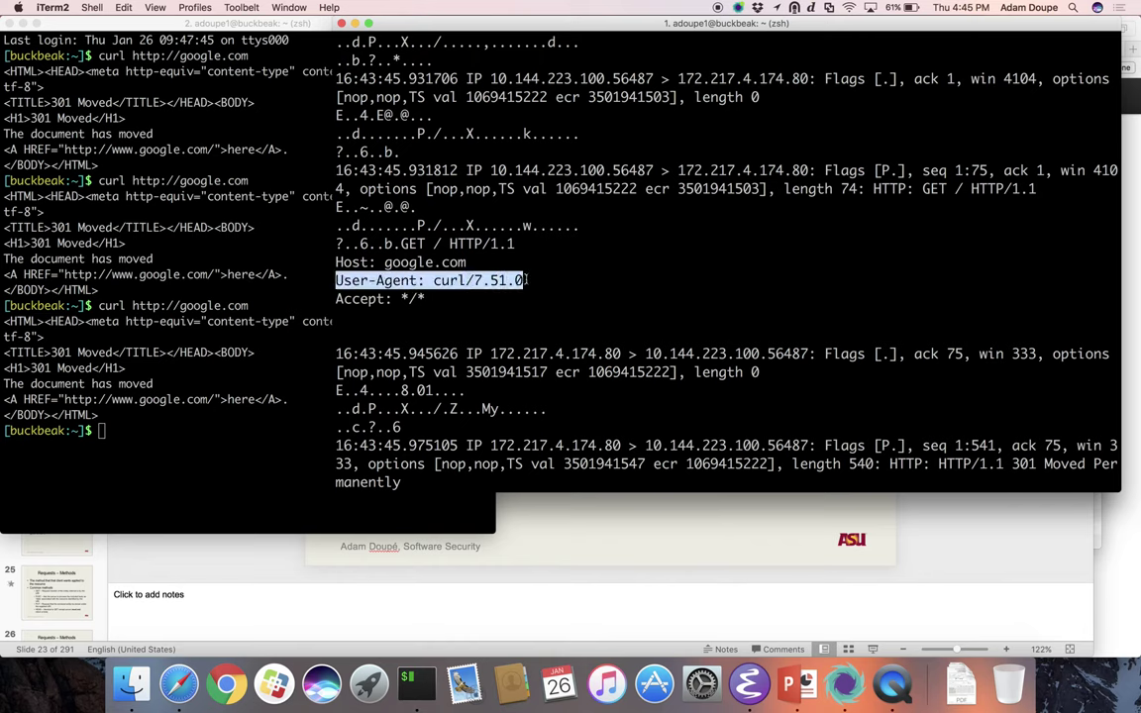
left_click(437, 281)
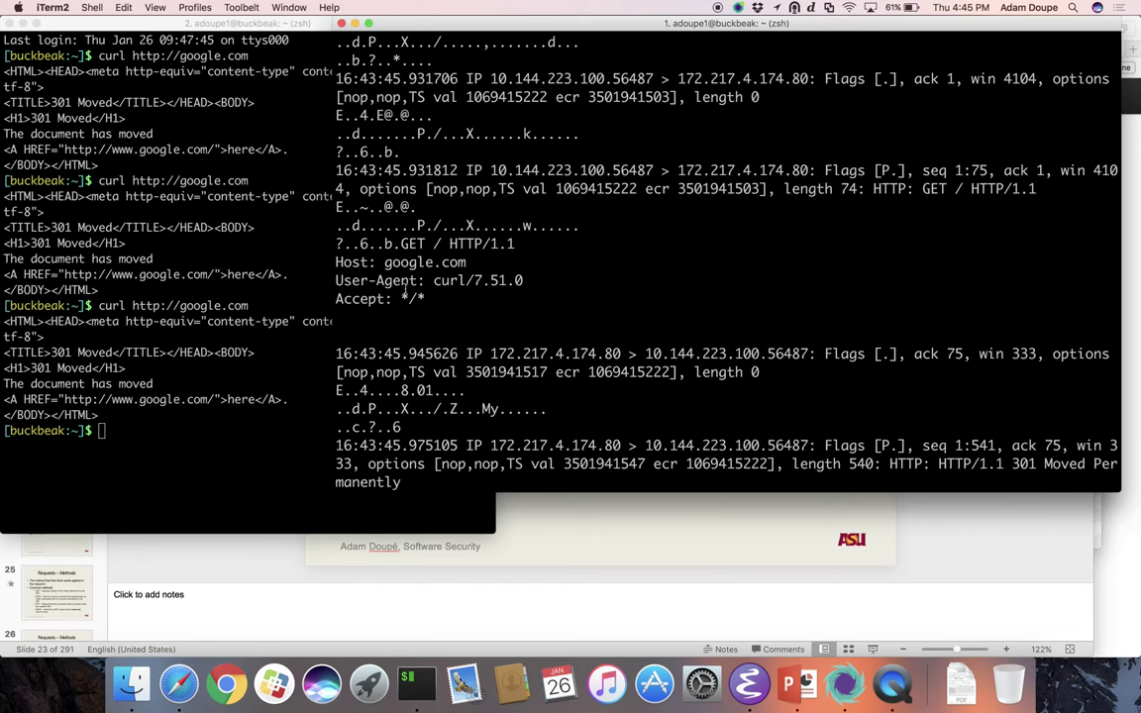
Step: In the server's response packet, highlight the HTTP/1.1 version, the 301 status code and the address in the Location header
scroll(405, 290, "down", 5)
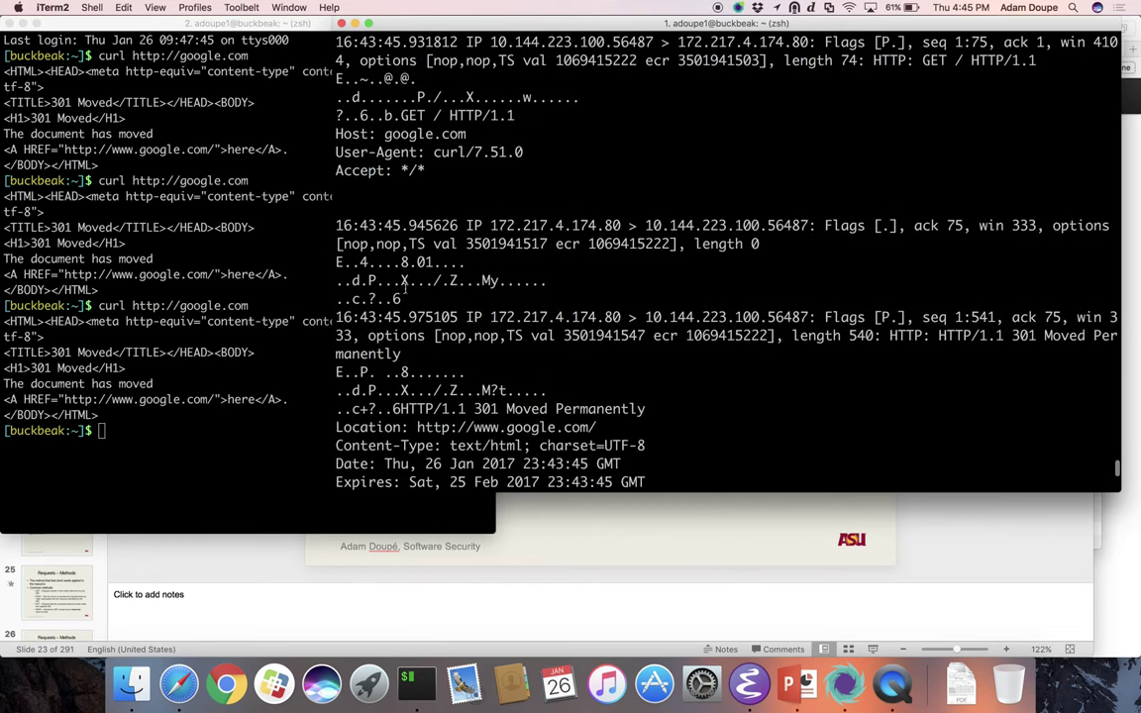
scroll(404, 285, "down", 4)
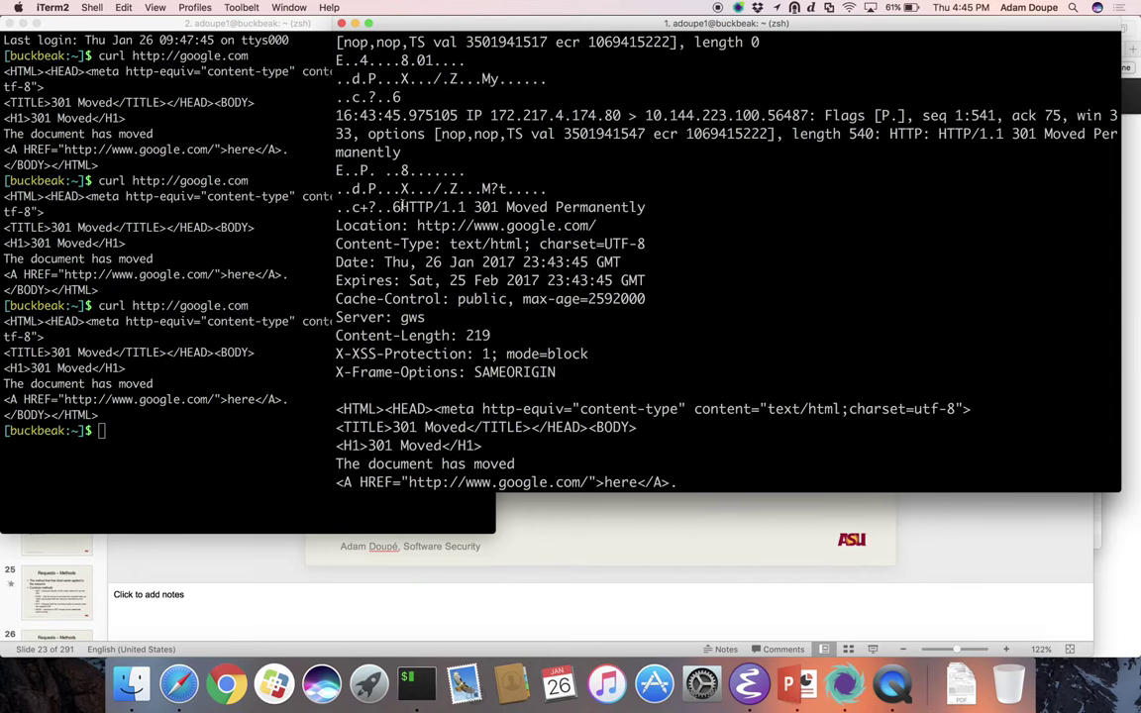
left_click_drag(400, 207, 466, 208)
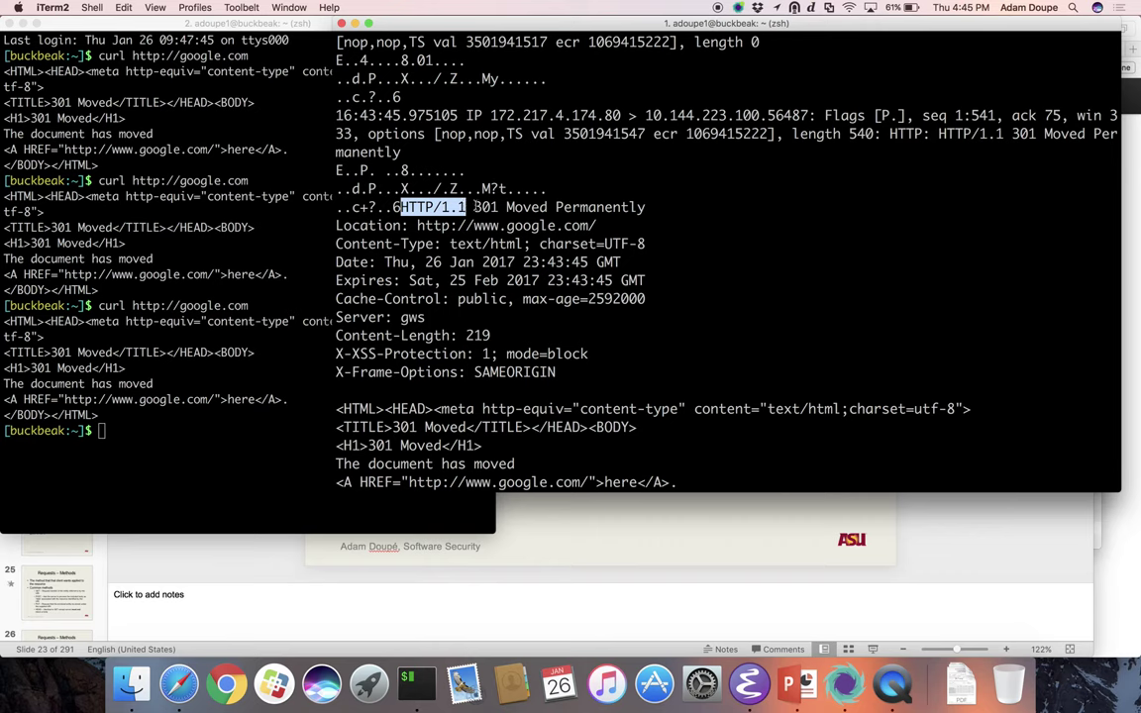
left_click(478, 207)
left_click_drag(429, 207, 479, 207)
left_click(479, 207)
double_click(485, 207)
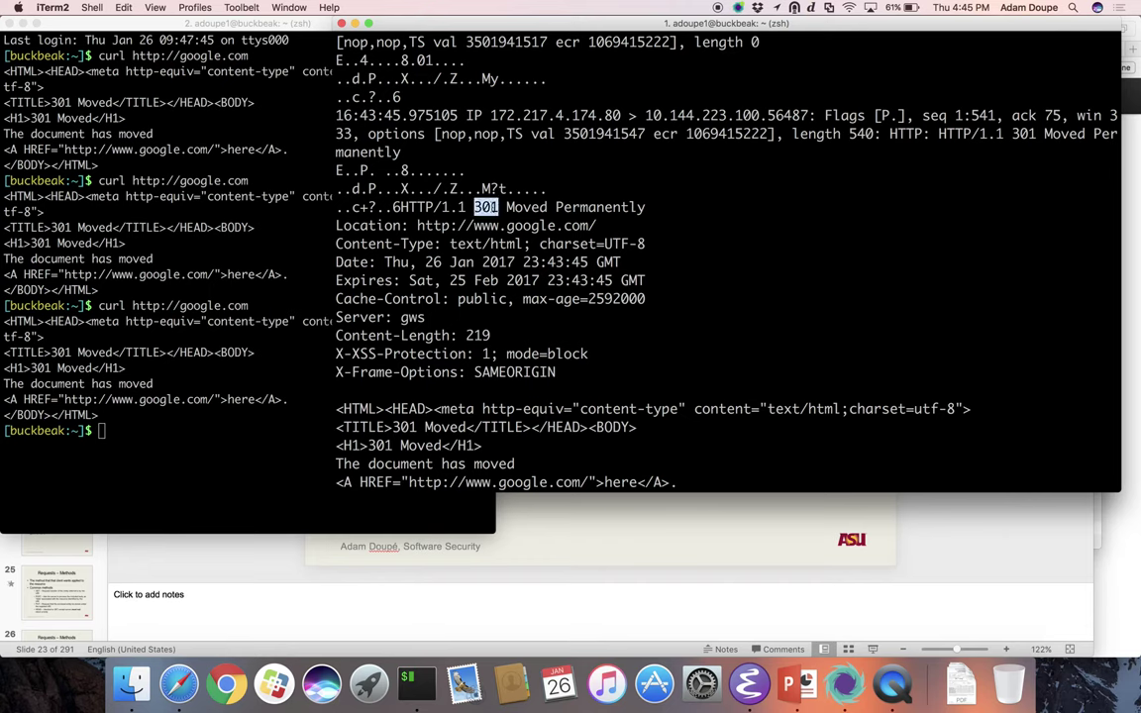
left_click_drag(644, 226, 416, 226)
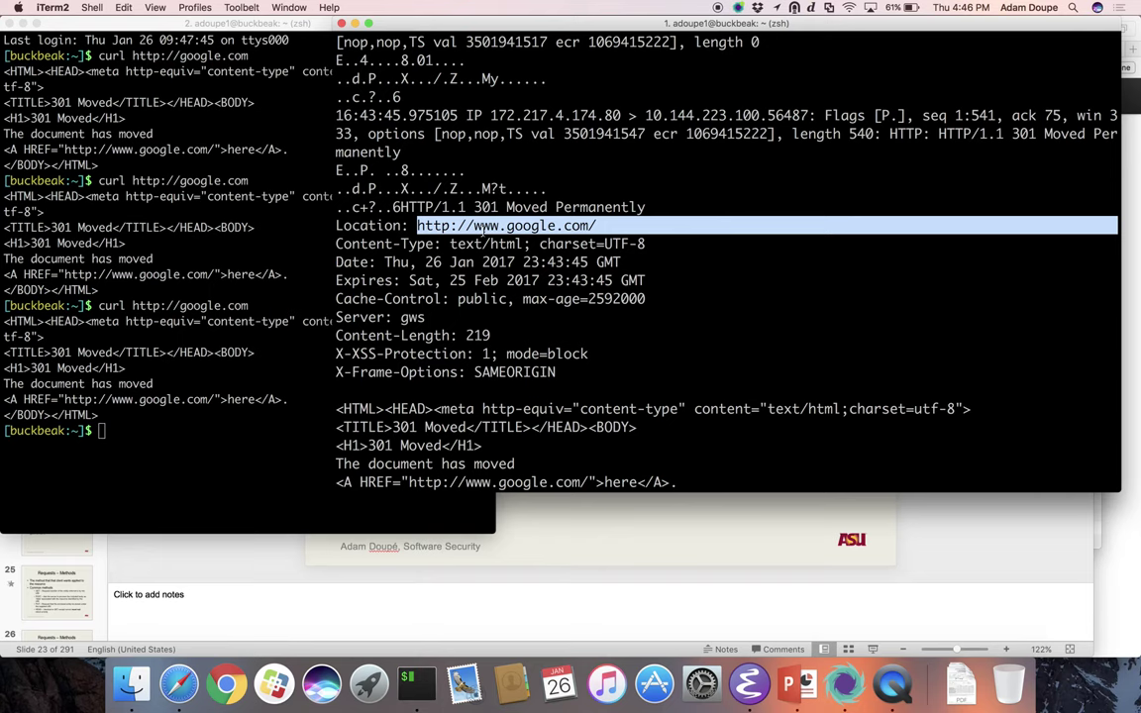
left_click_drag(473, 226, 588, 226)
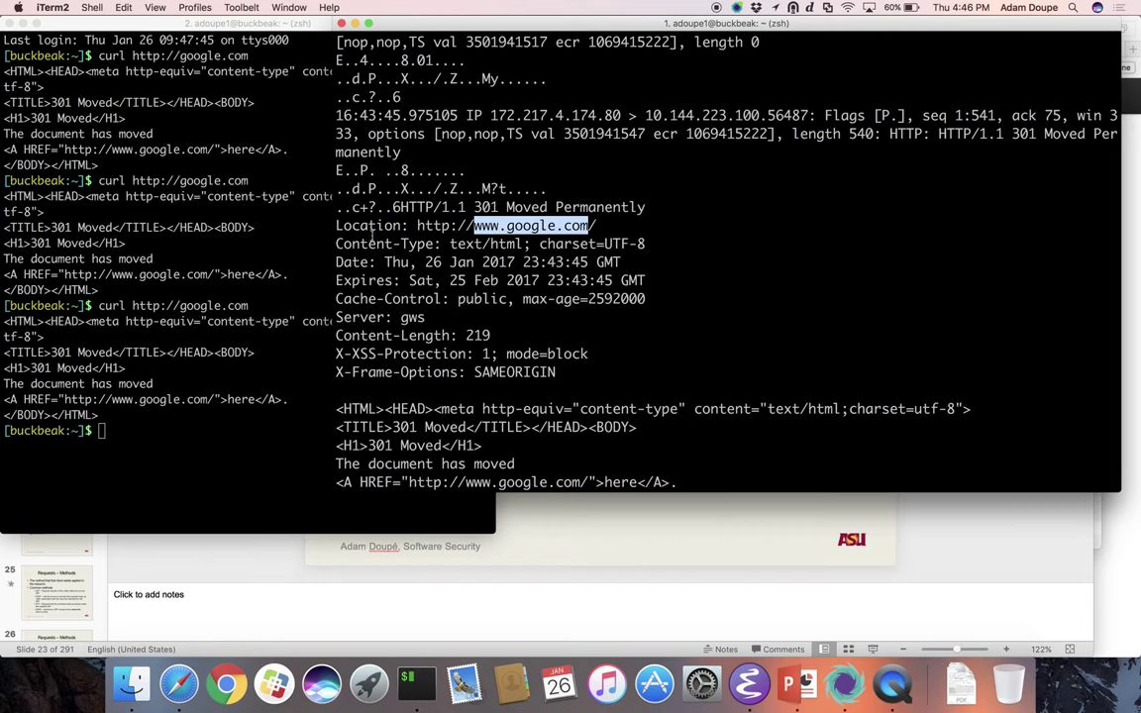
Step: Highlight the raw bytes that precede HTTP/1.1 in the response packet, and look on to the HTML body
left_click_drag(401, 207, 307, 154)
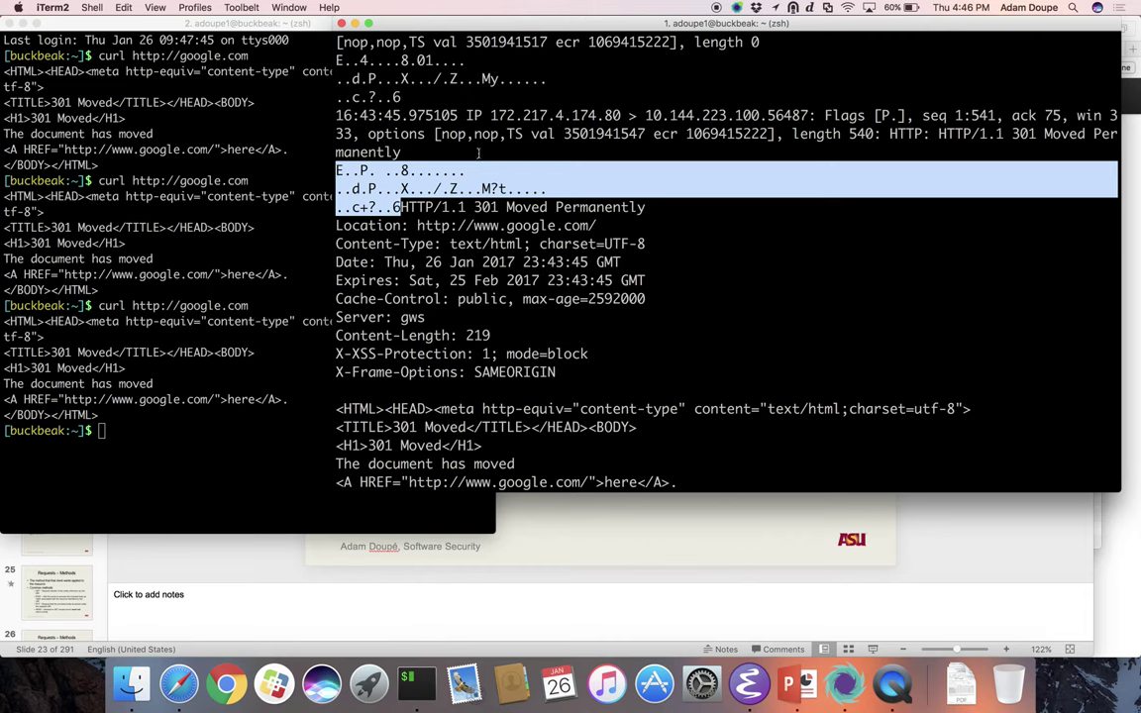
left_click_drag(333, 165, 400, 207)
left_click(372, 166)
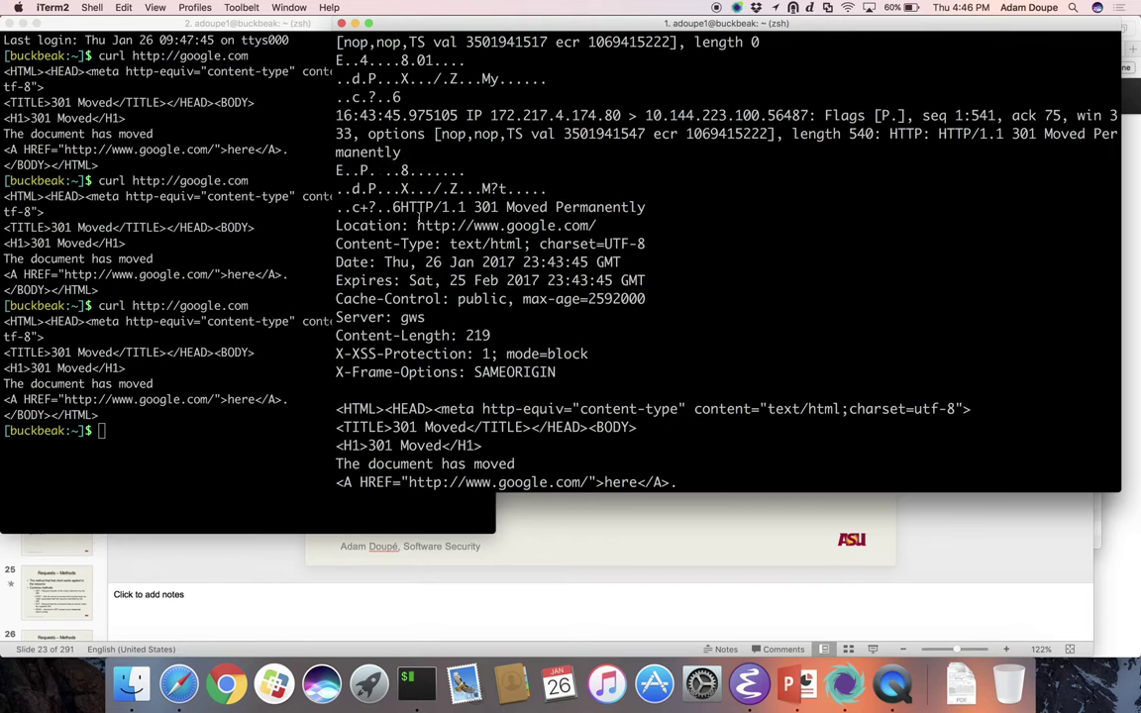
left_click_drag(358, 205, 422, 225)
left_click(430, 219)
scroll(431, 219, "down", 5)
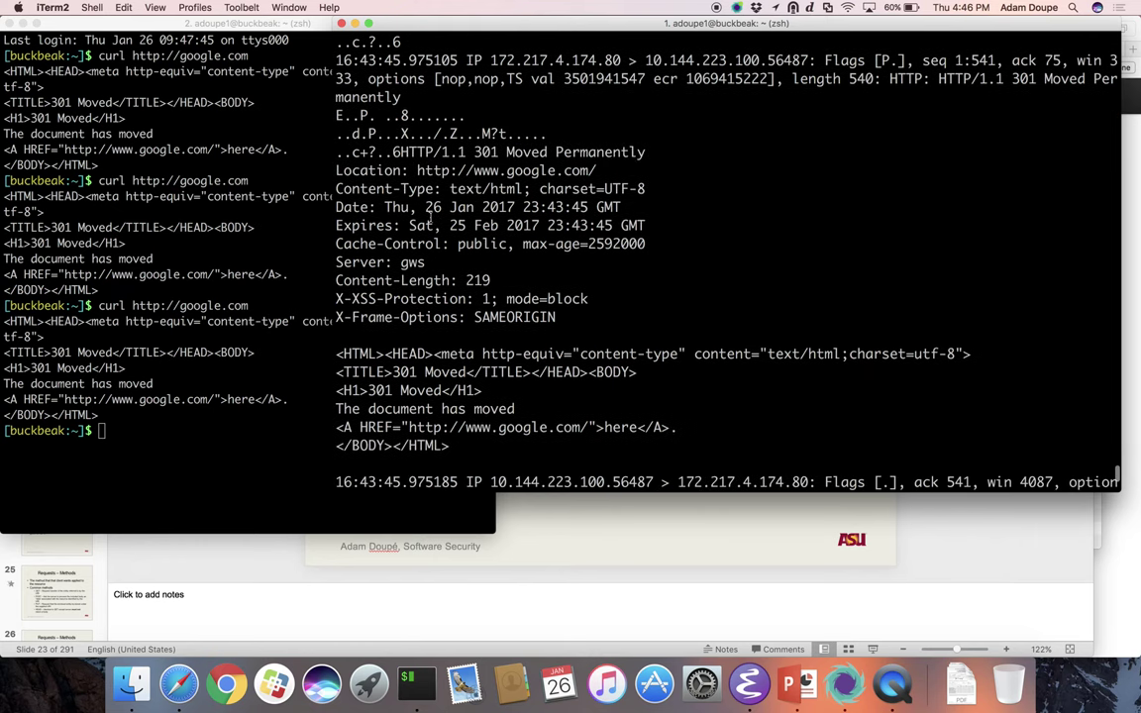
Step: Highlight the whole HTML body of the server's 301 response
left_click_drag(453, 340, 327, 256)
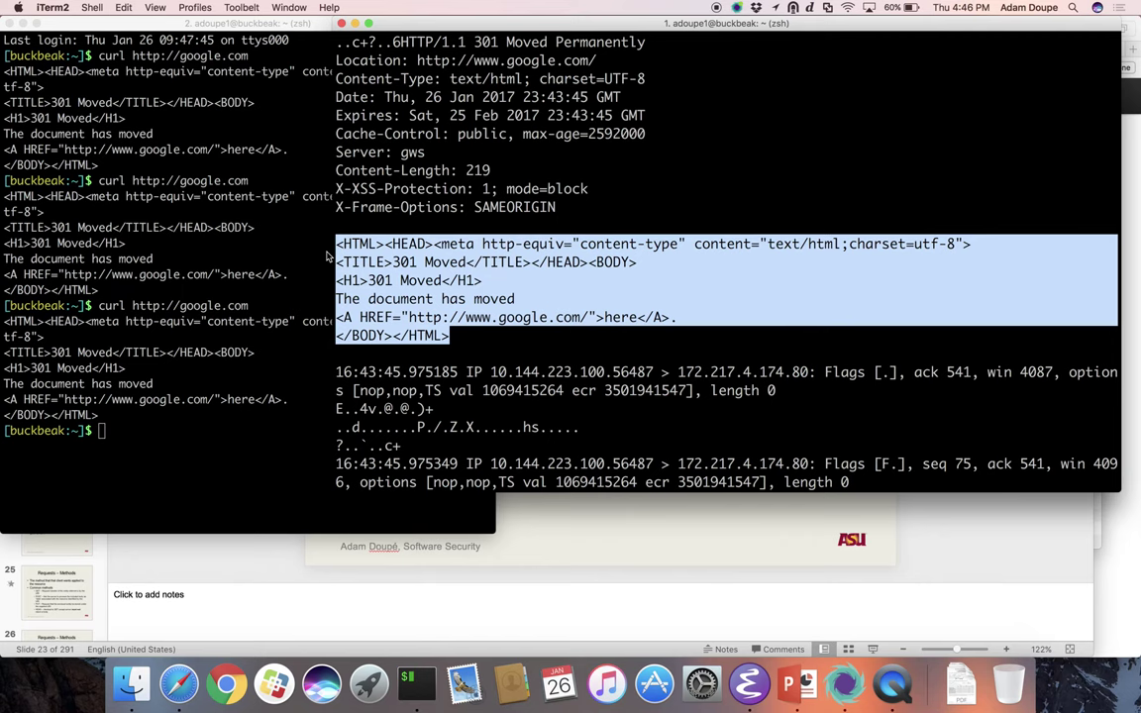
left_click(389, 245)
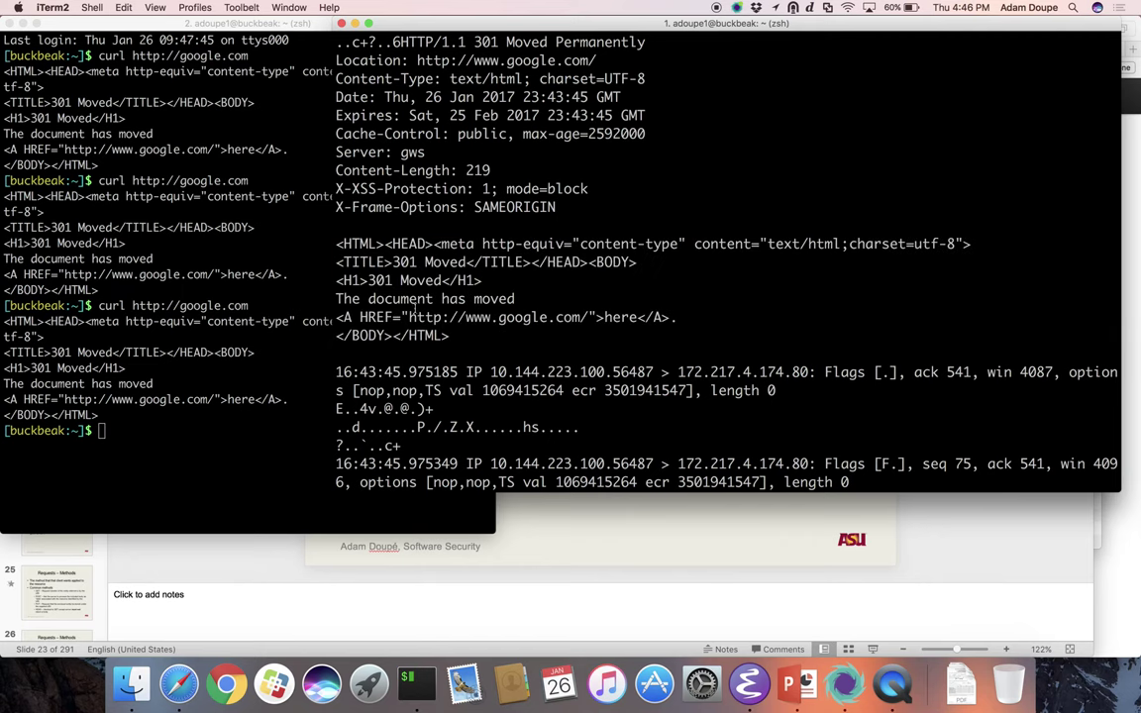
Step: Highlight the F. flags in the client's closing packet and stop the running tcpdump capture
scroll(463, 337, "down", 6)
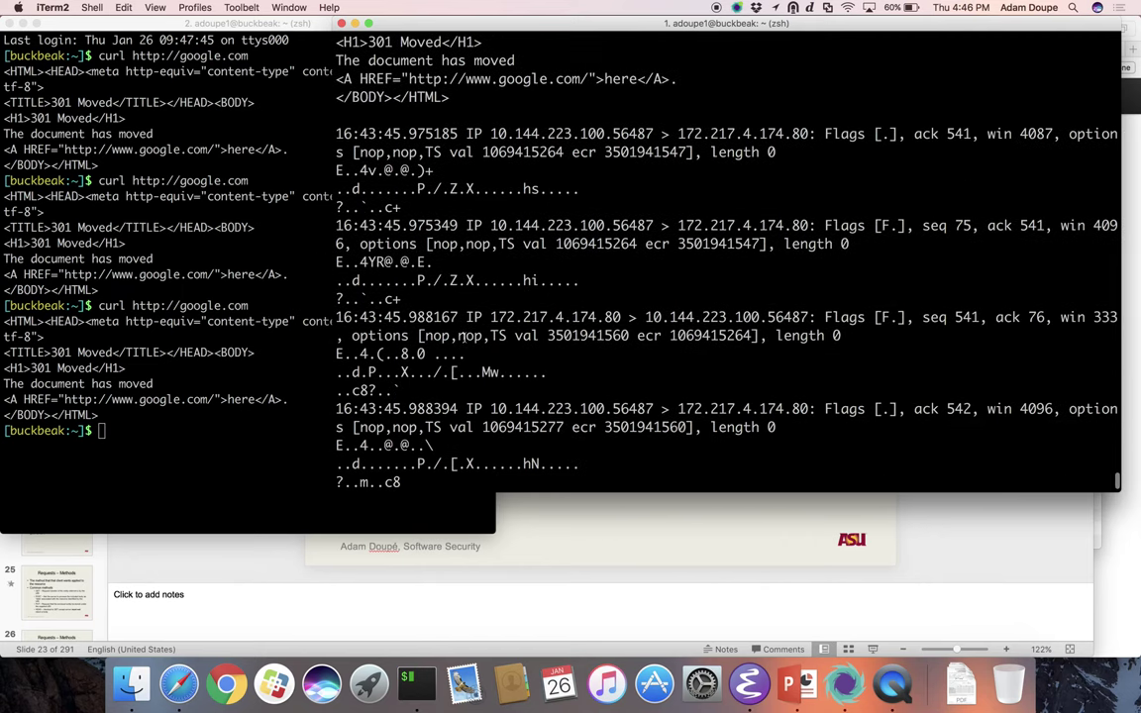
left_click_drag(902, 225, 873, 227)
key("ctrl+c")
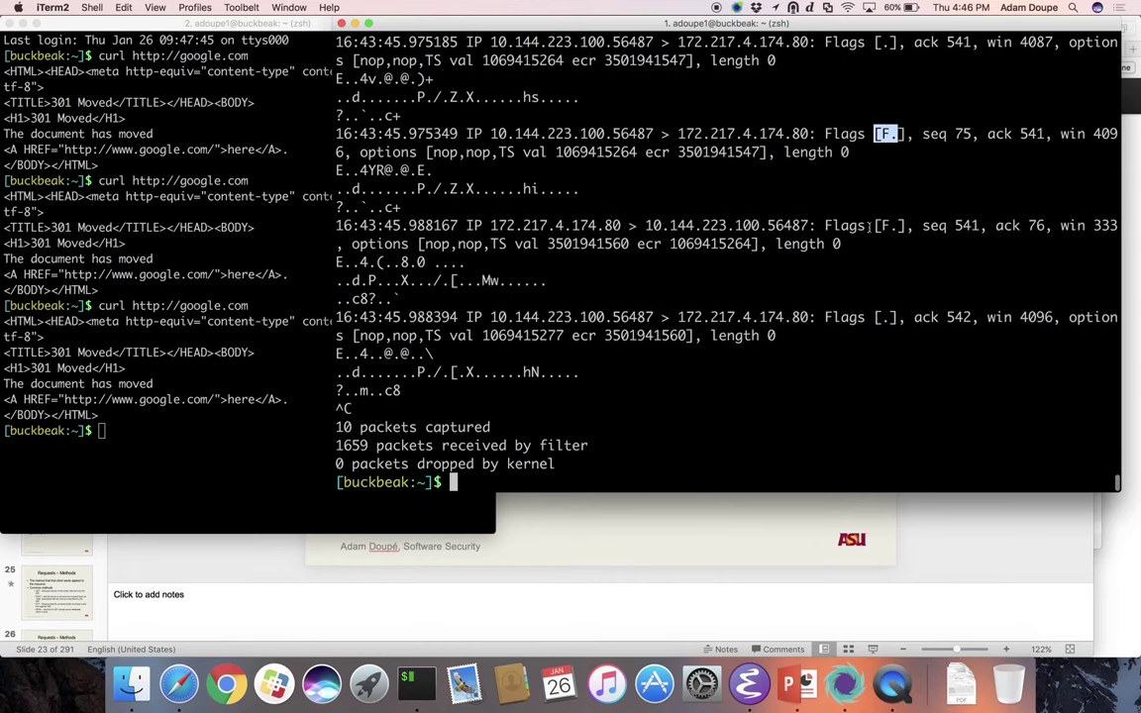
Step: Check the Requests slide in PowerPoint, and back in iTerm2 highlight the GET method in the captured request
key("super+Tab")
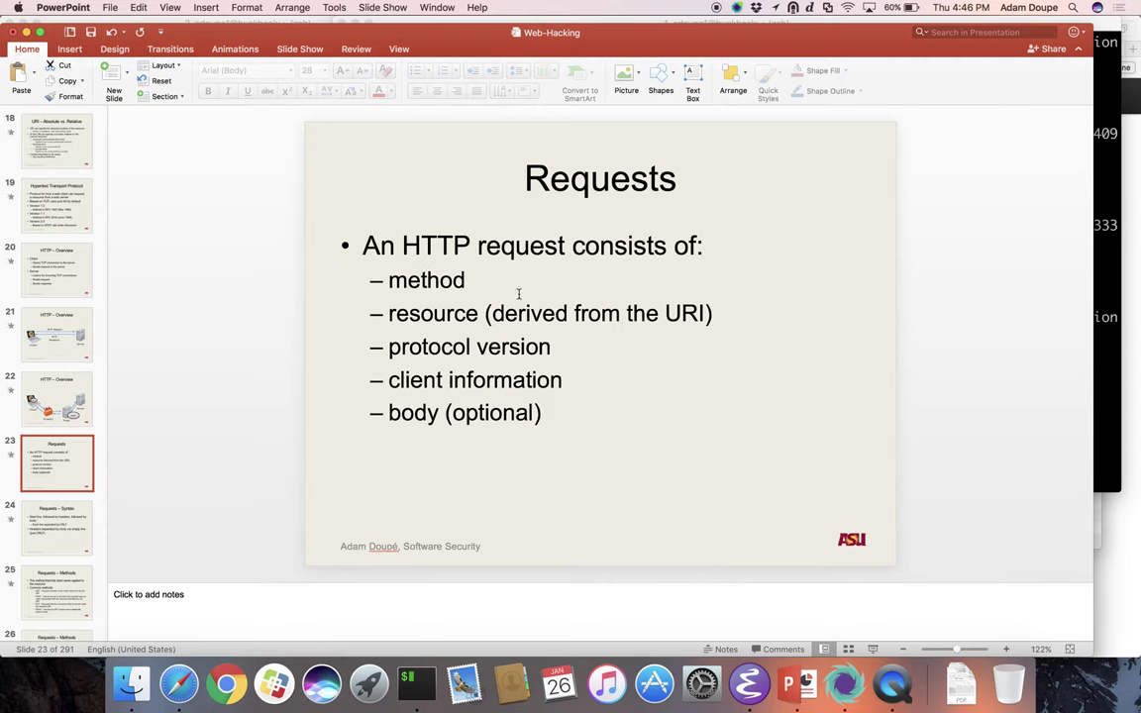
key("super+Tab")
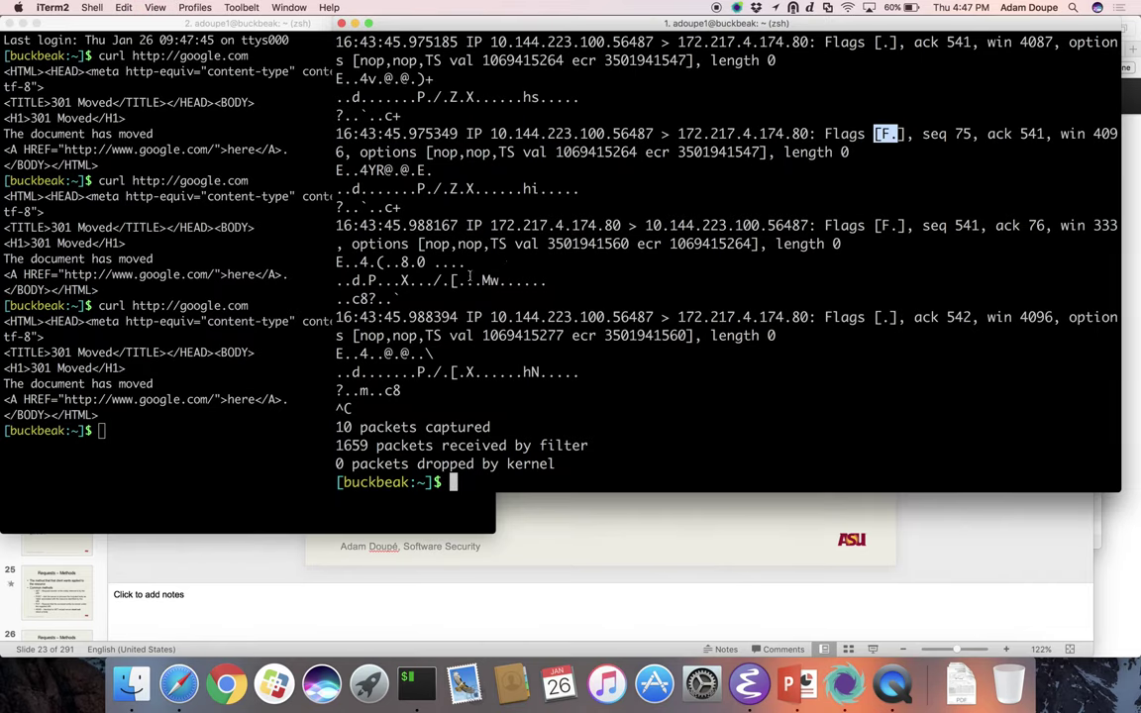
scroll(511, 260, "up", 5)
scroll(511, 259, "up", 5)
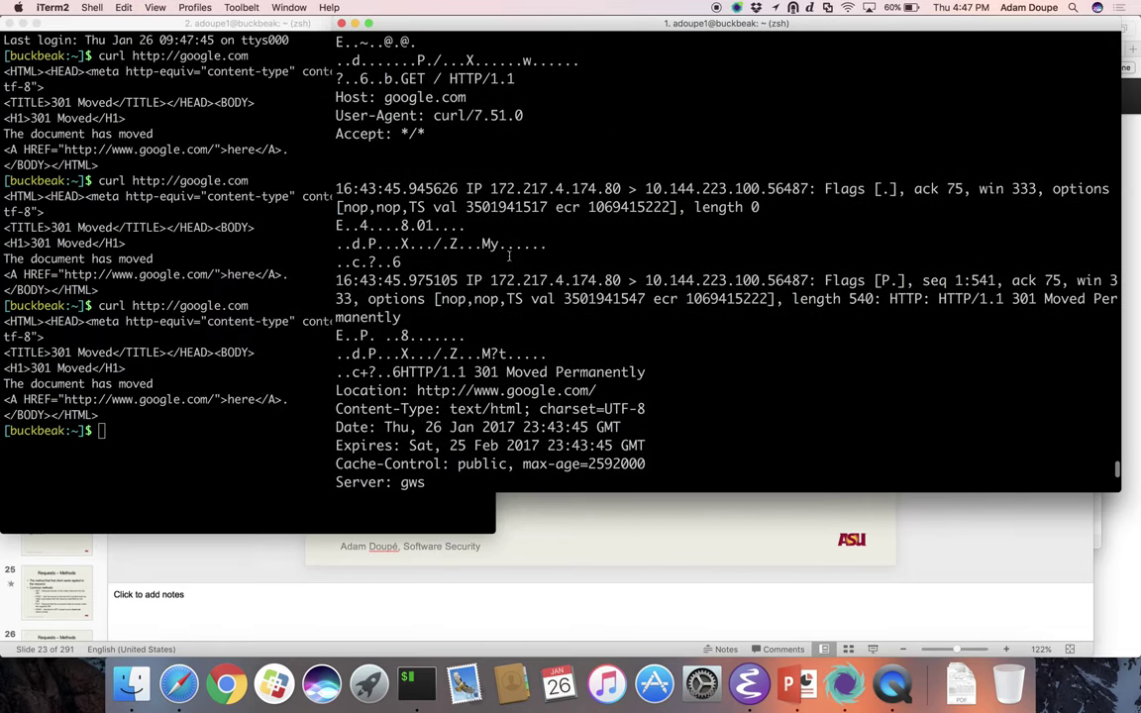
double_click(412, 170)
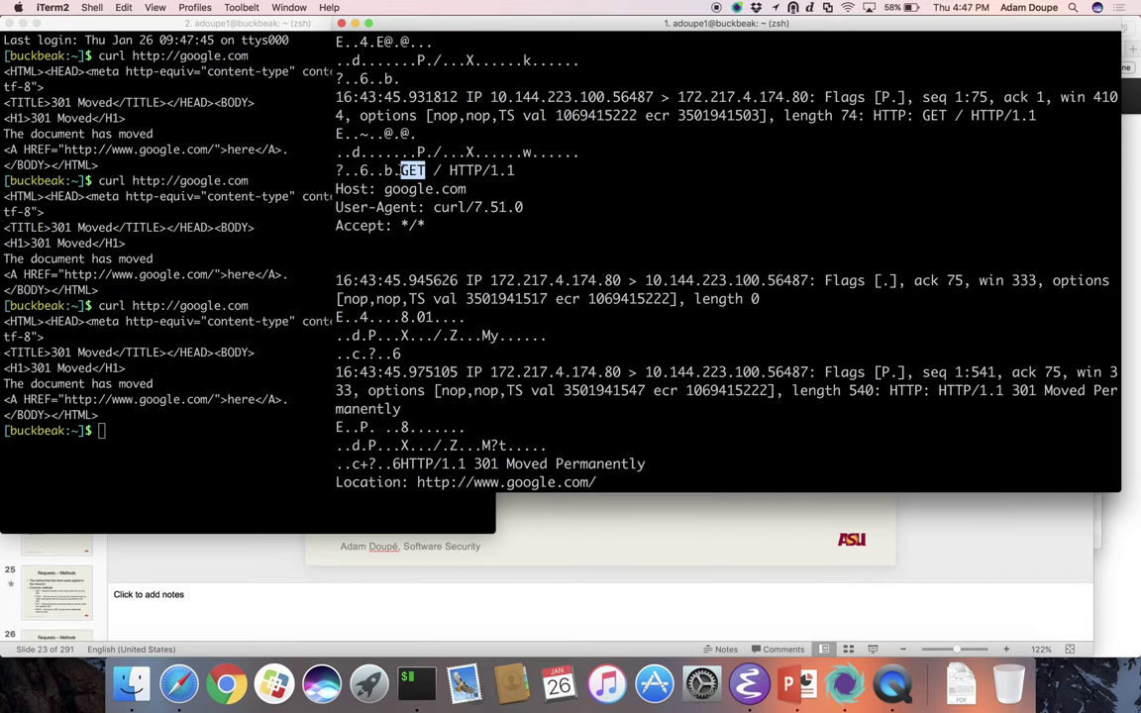
Step: Highlight the word resource on the PowerPoint Requests slide, and the matching / after GET in the request captured in iTerm2
key("super+Tab")
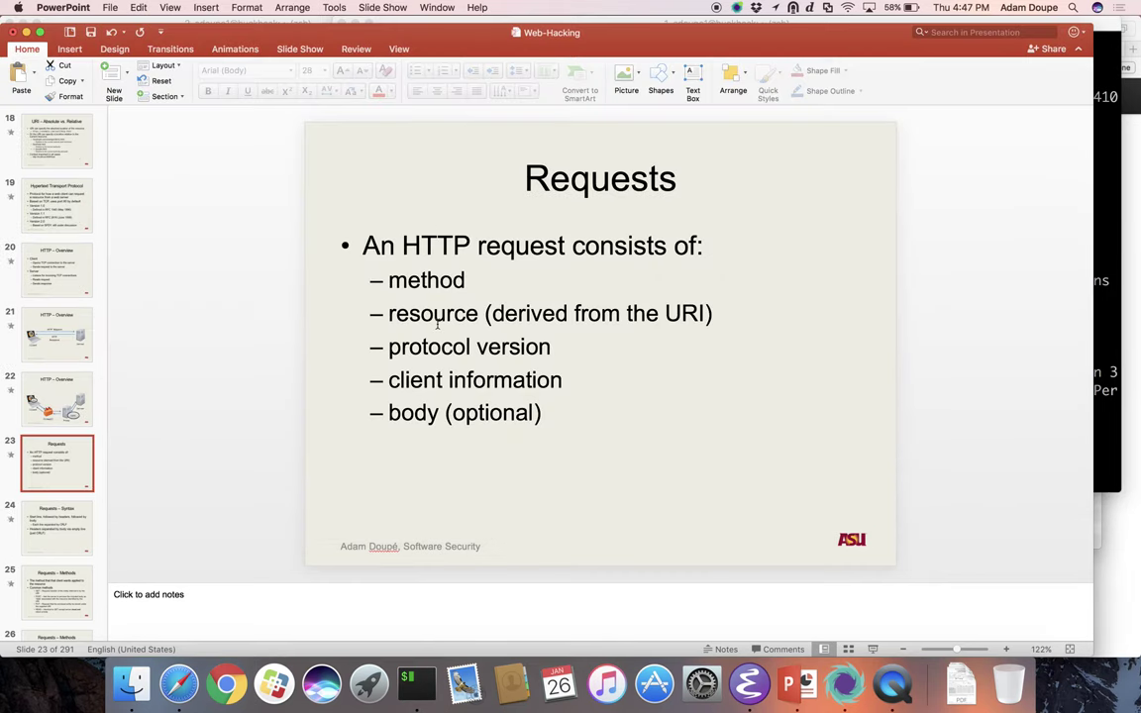
left_click_drag(719, 321, 446, 311)
left_click(447, 313)
double_click(436, 311)
key("super+Tab")
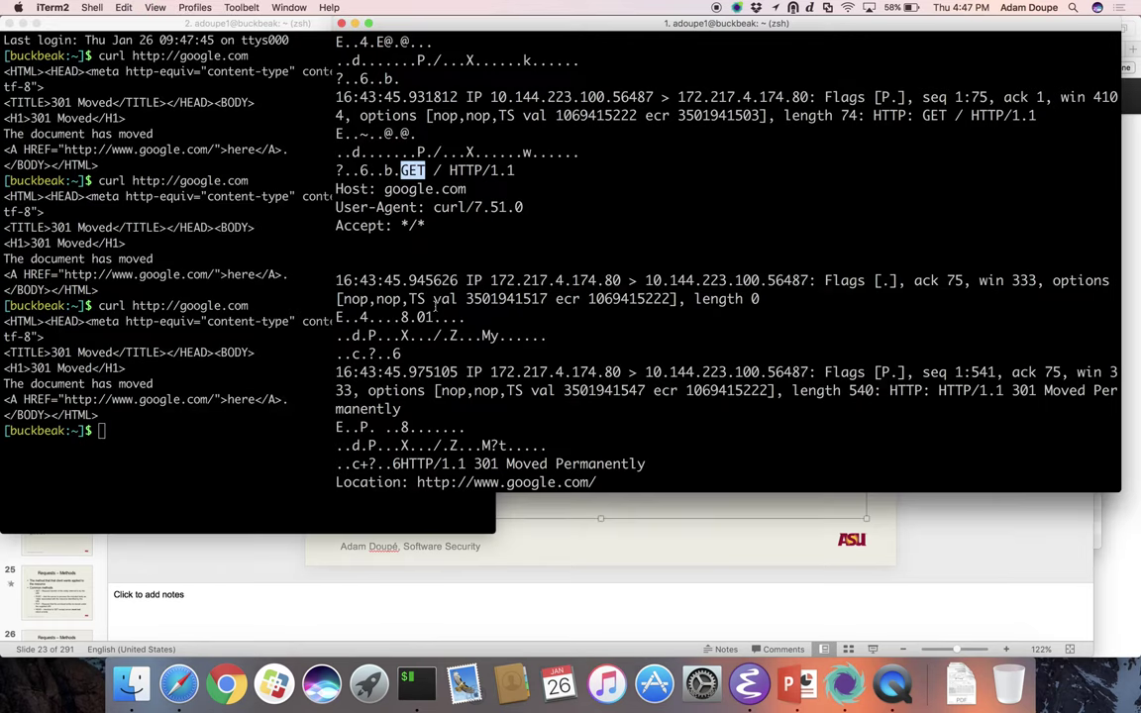
double_click(437, 171)
left_click(169, 293)
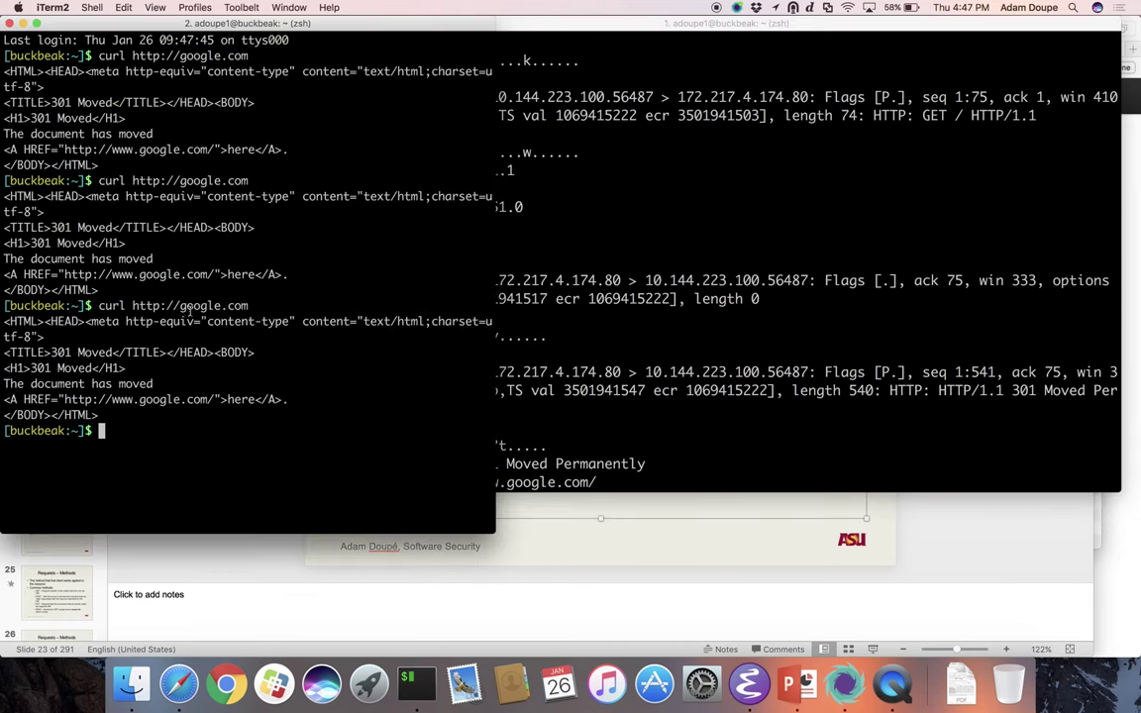
key("Up")
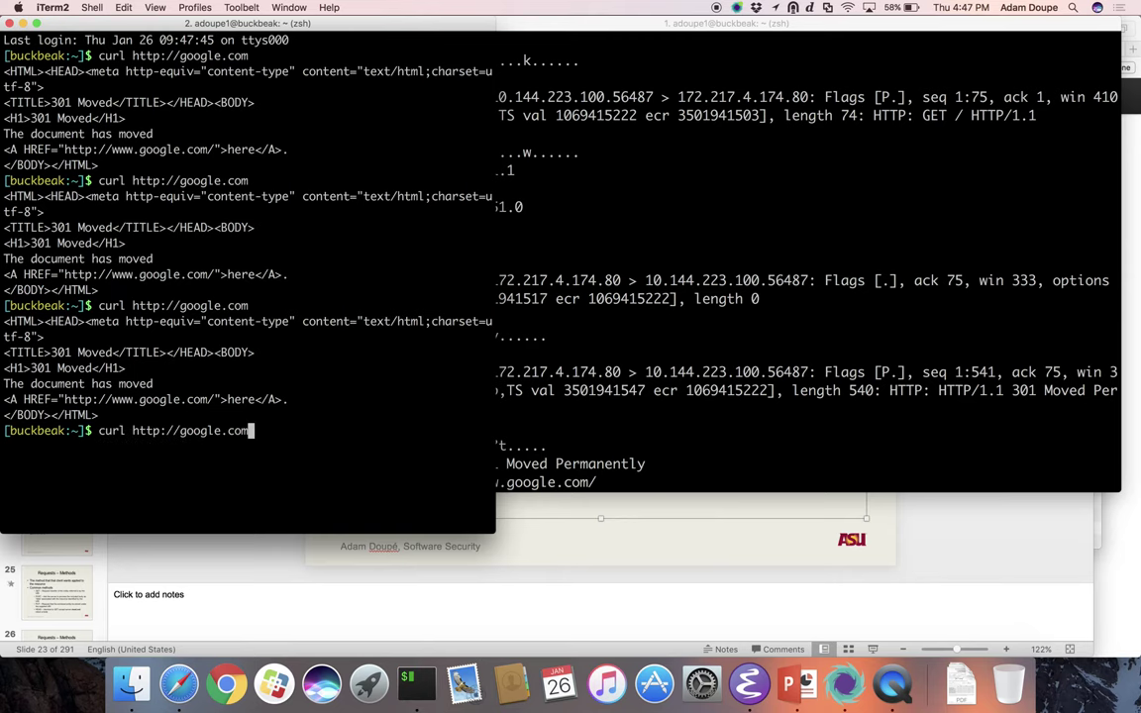
type("/foobar")
Step: Start a new capture in the tcpdump terminal with sudo tcpdump -n -Ai en0 port 80
left_click(571, 350)
key("ctrl+c")
key("Up")
key("Return")
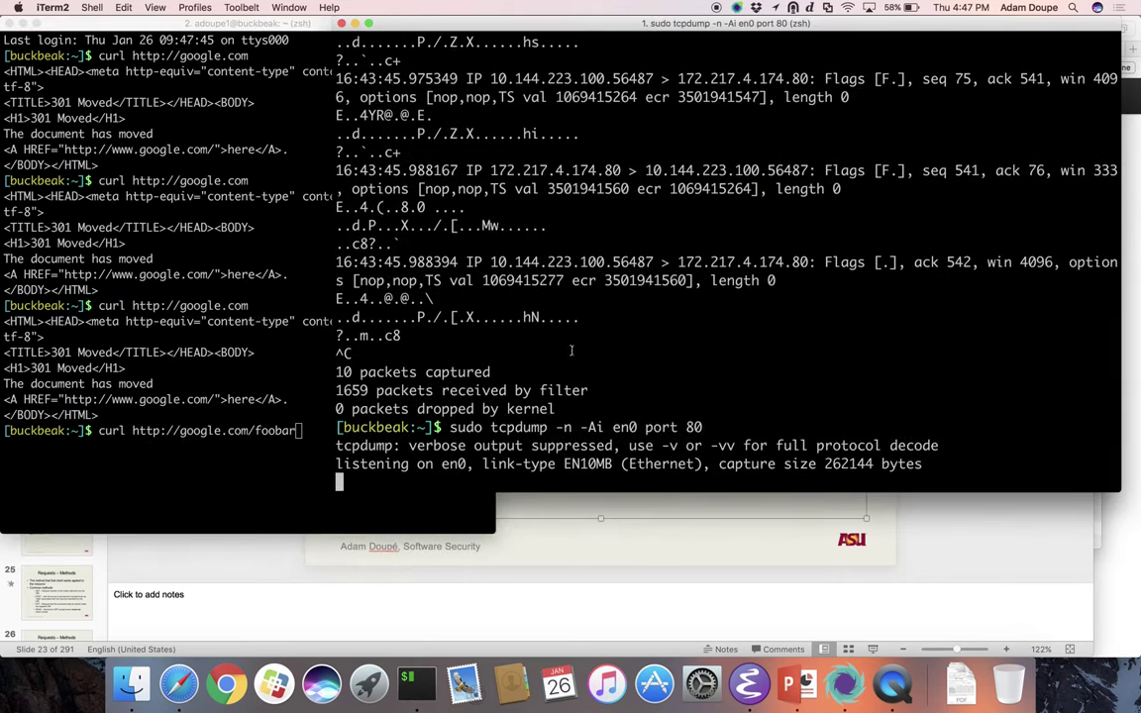
key("super+grave")
key("Return")
left_click(757, 344)
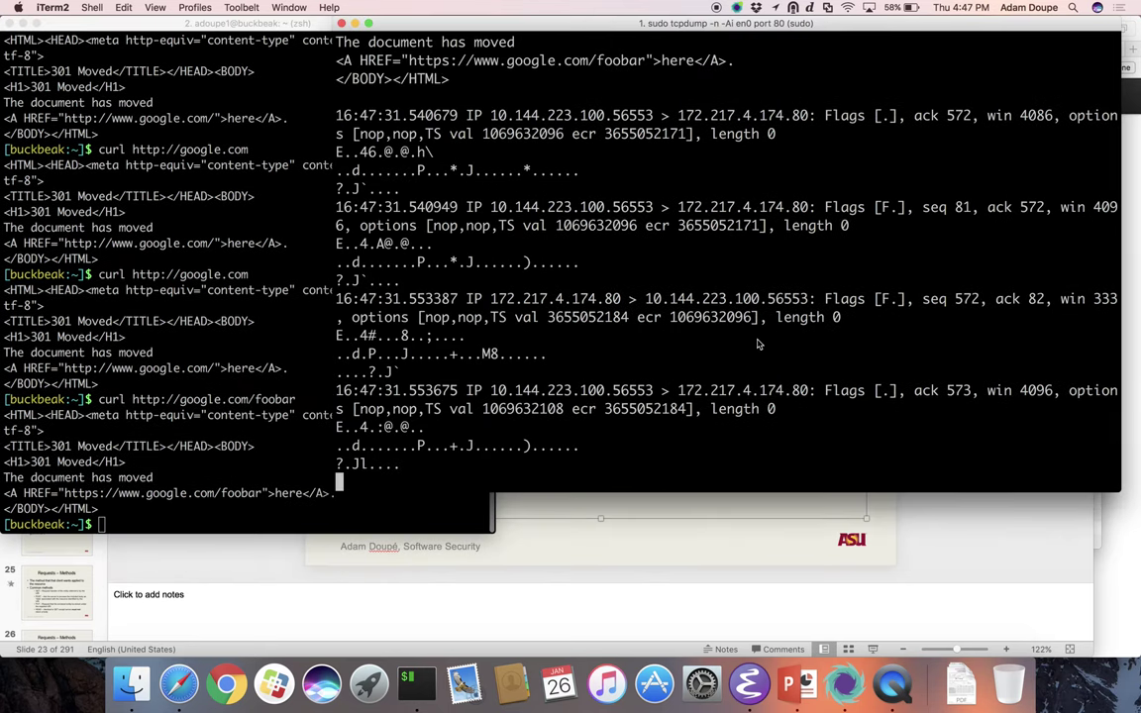
key("ctrl+c")
Step: Highlight /foobar in the captured GET request line and in the curl command that was run
scroll(757, 344, "up", 7)
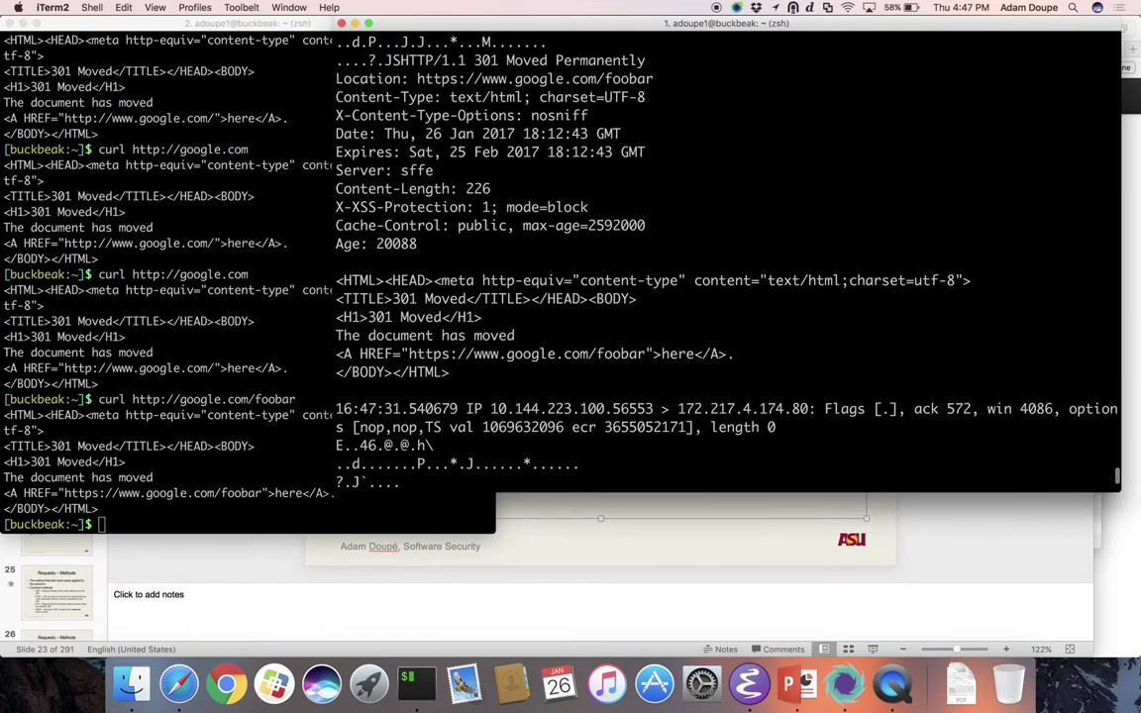
scroll(728, 262, "up", 10)
scroll(445, 260, "down", 5)
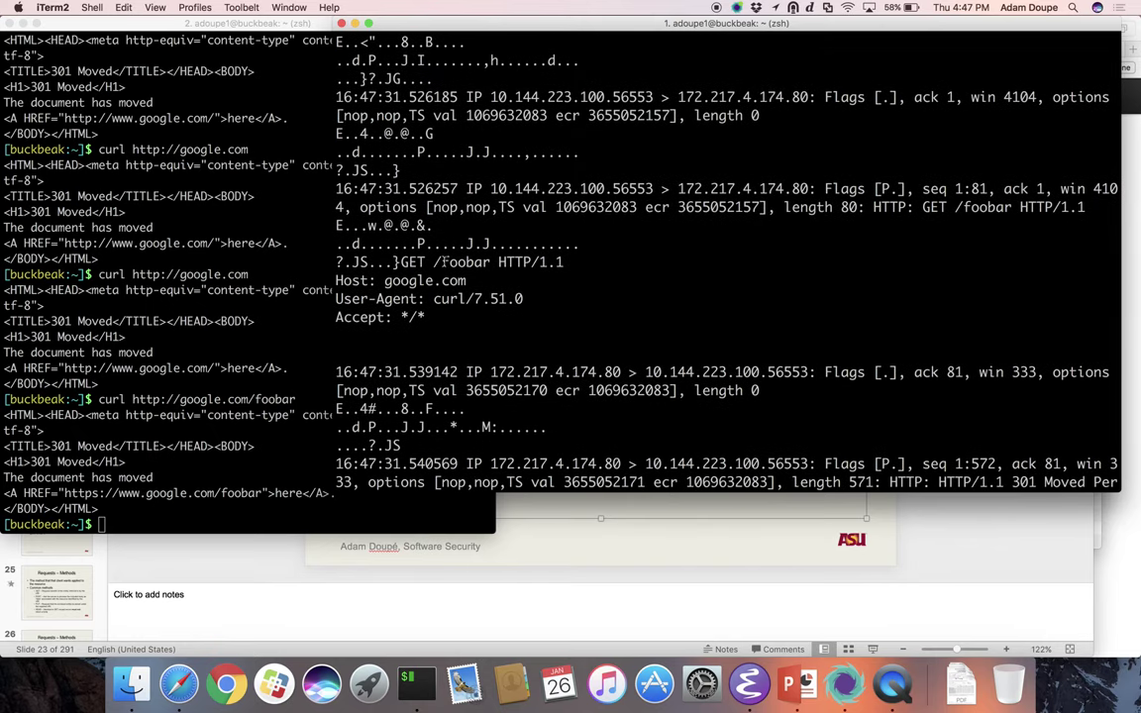
left_click_drag(434, 262, 492, 262)
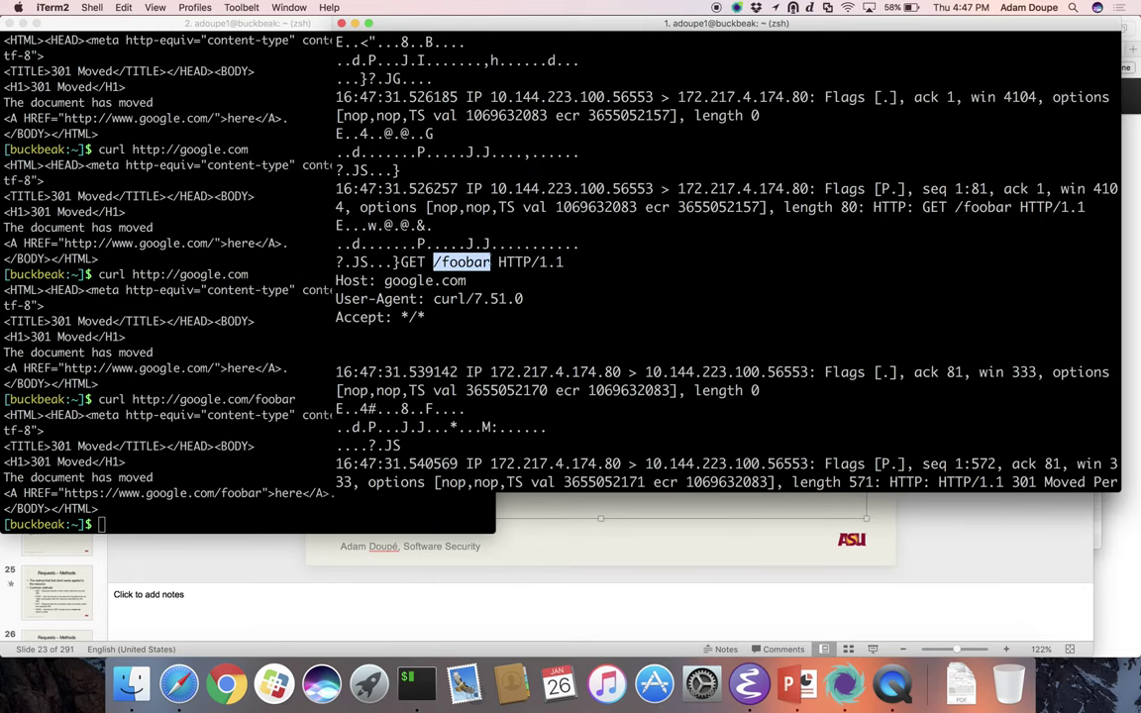
left_click(254, 406)
left_click_drag(249, 399, 330, 399)
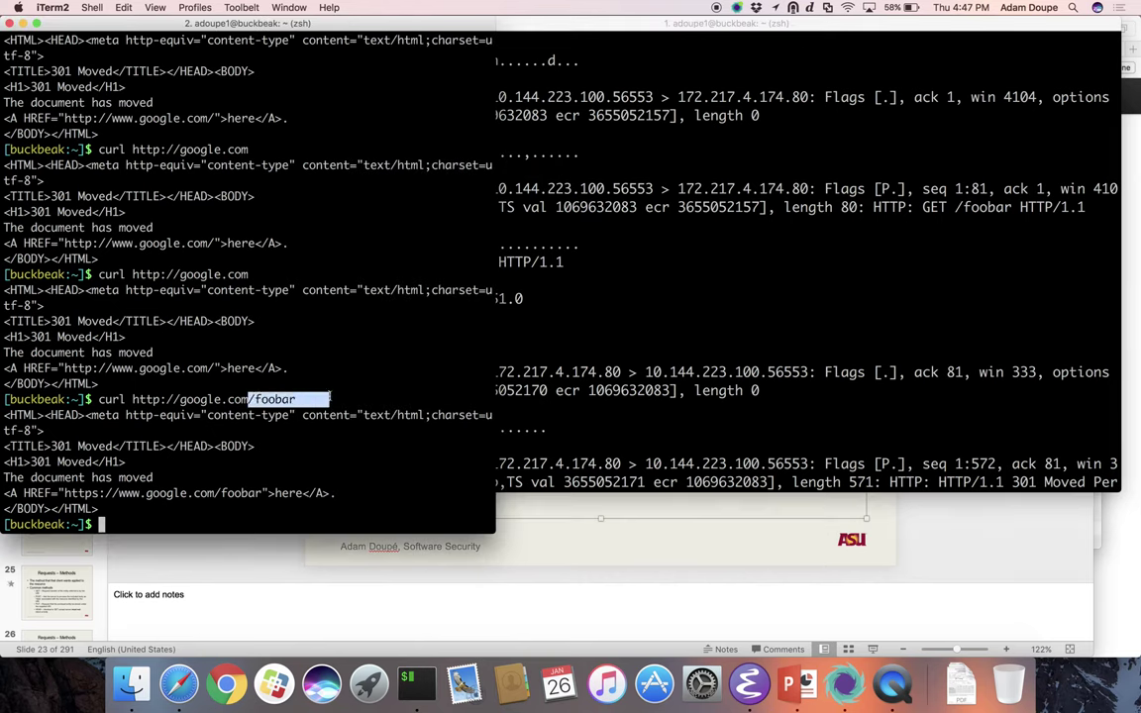
key("Up")
type("\\?foo\\=bar")
key("BackSpace")
key("BackSpace")
key("BackSpace")
key("BackSpace")
key("BackSpace")
key("BackSpace")
key("BackSpace")
key("BackSpace")
key("BackSpace")
key("BackSpace")
Step: Enclose the recalled URL in double quotes with ?foo=bar&baz=jfdkjdfjlds appended after /foobar, and run the curl command
key("ctrl+a")
key("alt+f")
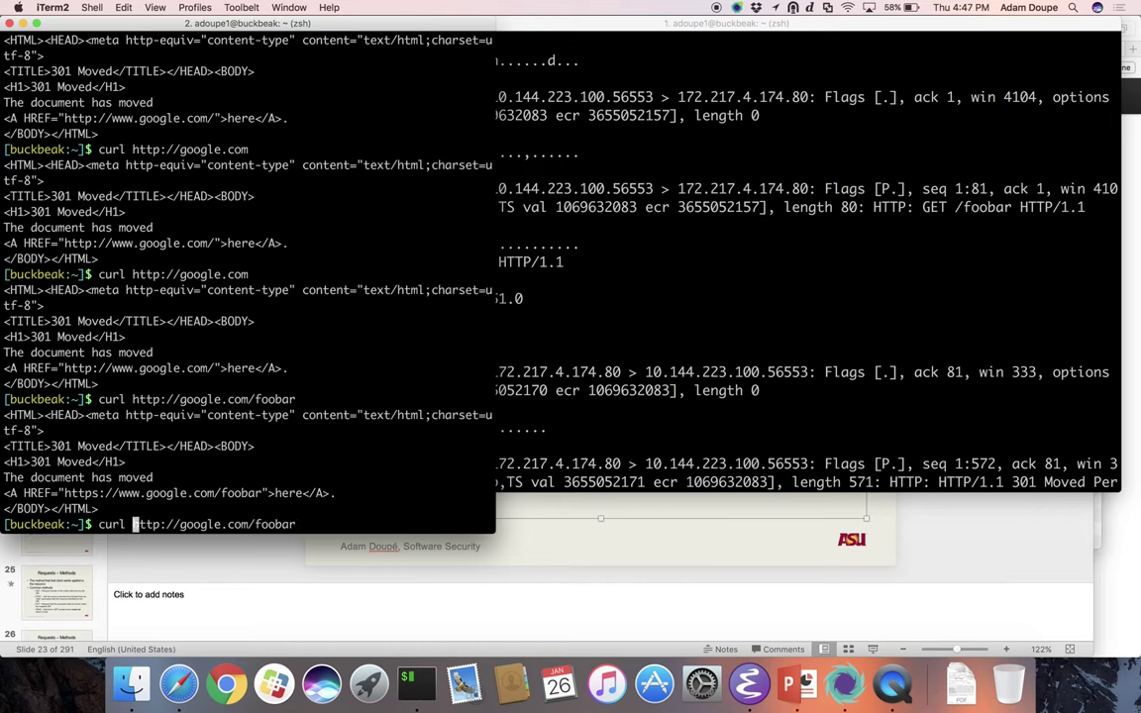
type("\"")
key("ctrl+e")
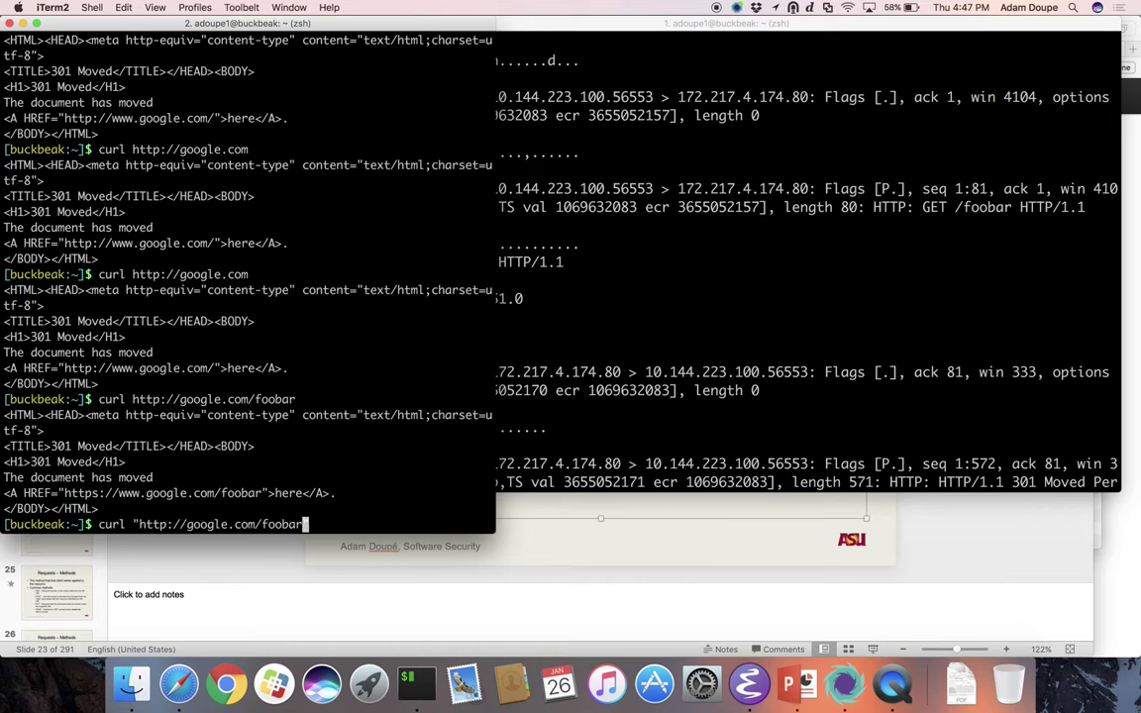
type("?foo=bar&baz=")
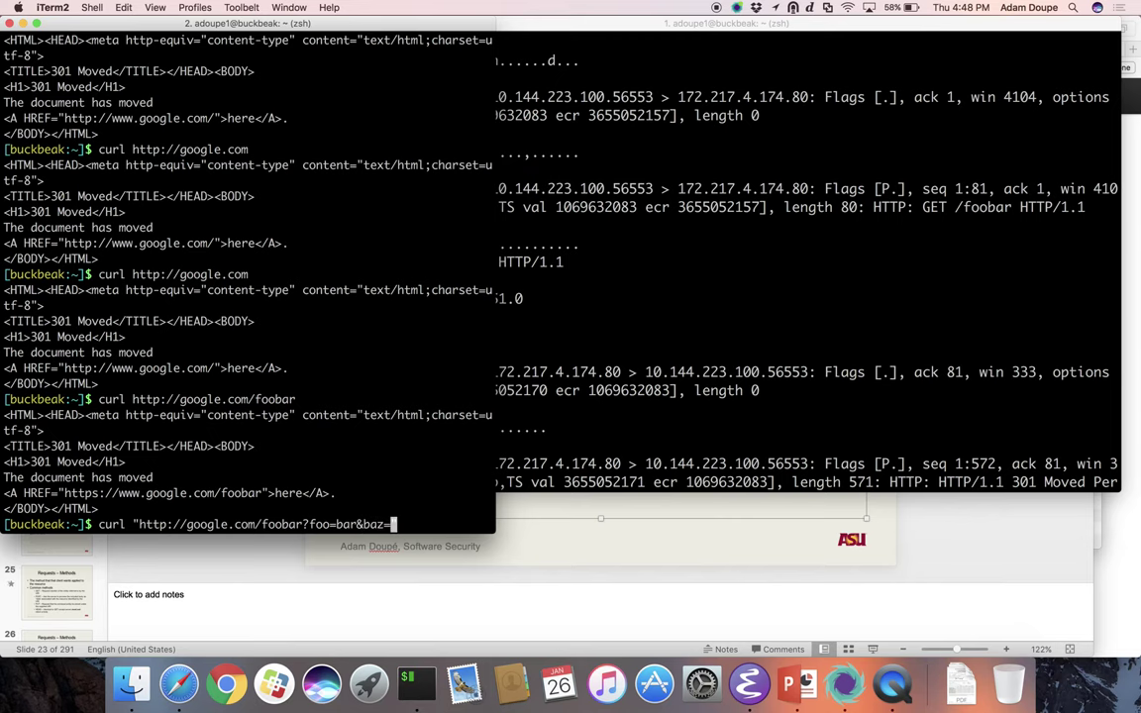
type("jfdkjdfjlds")
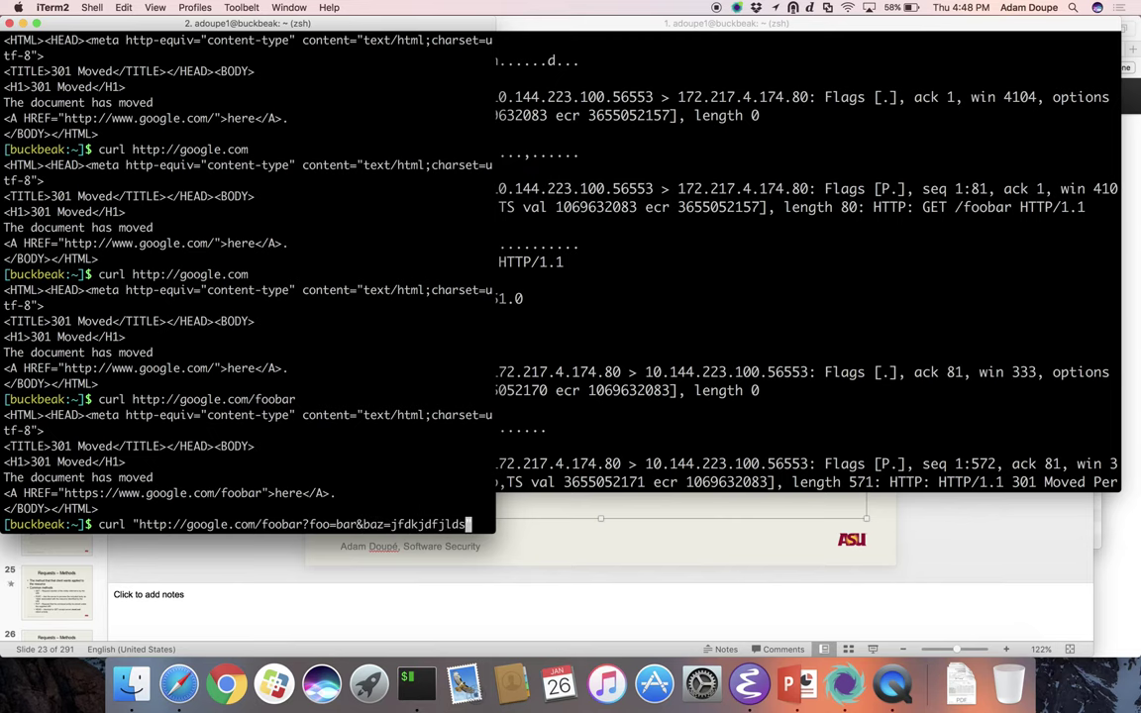
type("\"")
key("Return")
Step: Restart the capture in the tcpdump terminal with sudo tcpdump -n -Ai en0 port 80
left_click(615, 270)
key("ctrl+c")
key("Up")
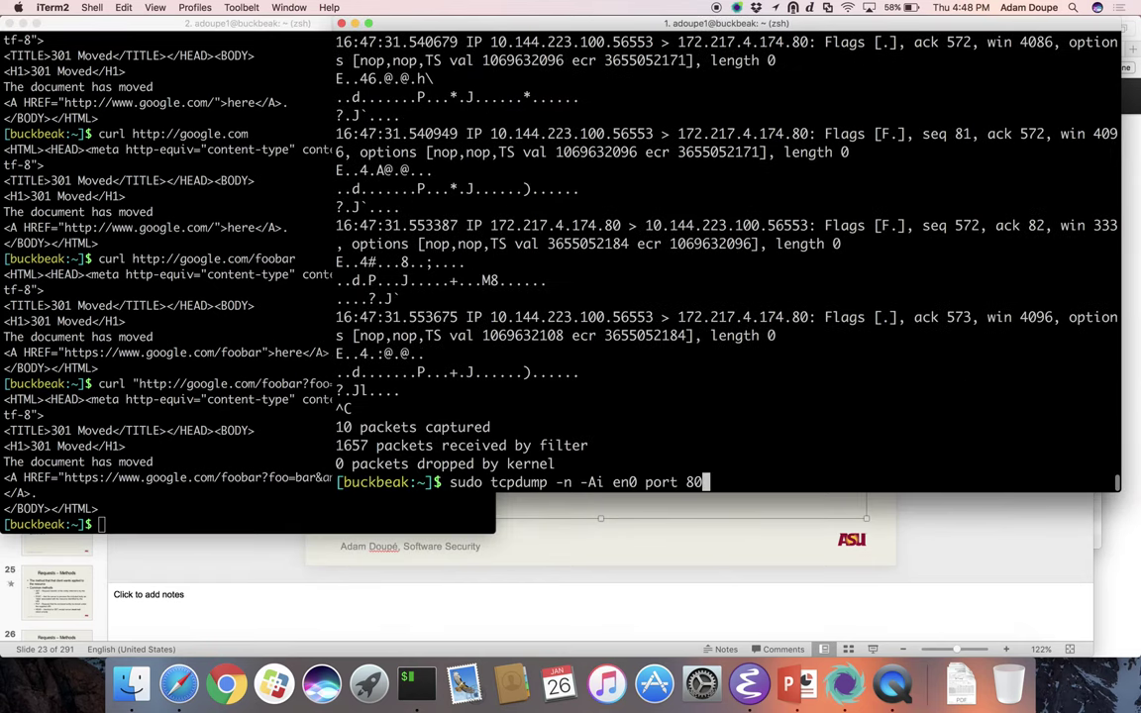
key("Return")
Step: Rerun the curl command with the foo and baz query parameters, and stop the capture
left_click(209, 375)
key("Up")
key("Return")
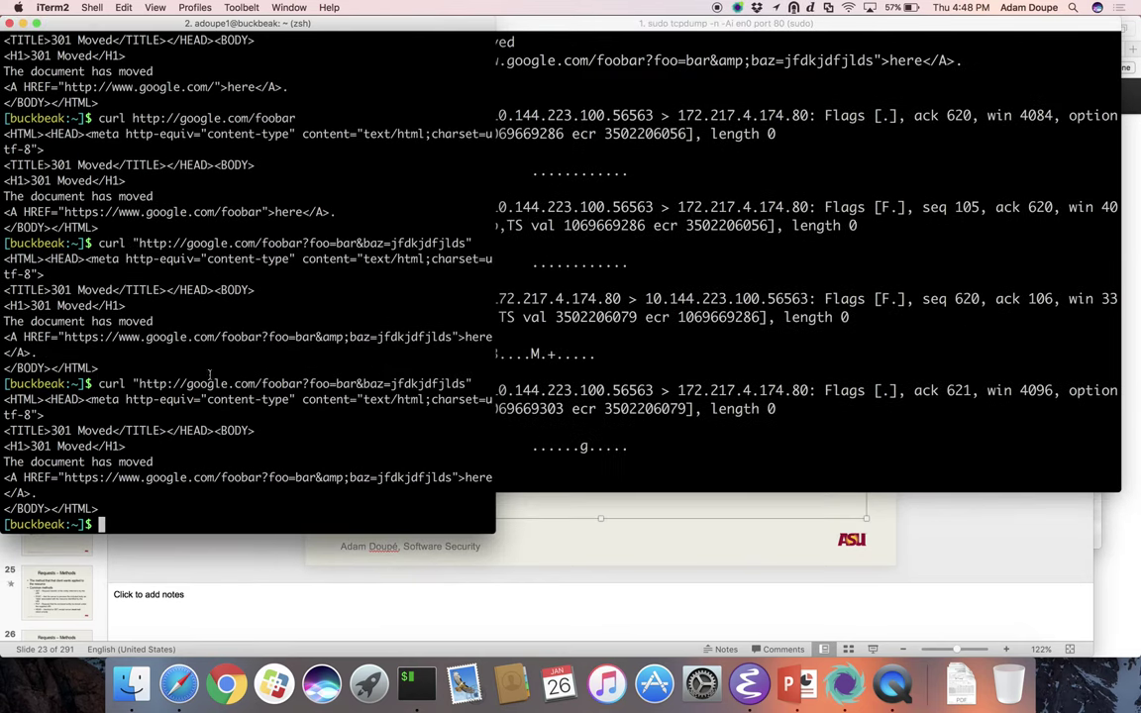
left_click(531, 316)
key("ctrl+c")
Step: Highlight foobar?foo=bar&baz=jfdkjdfjlds in the last curl command
left_click(209, 395)
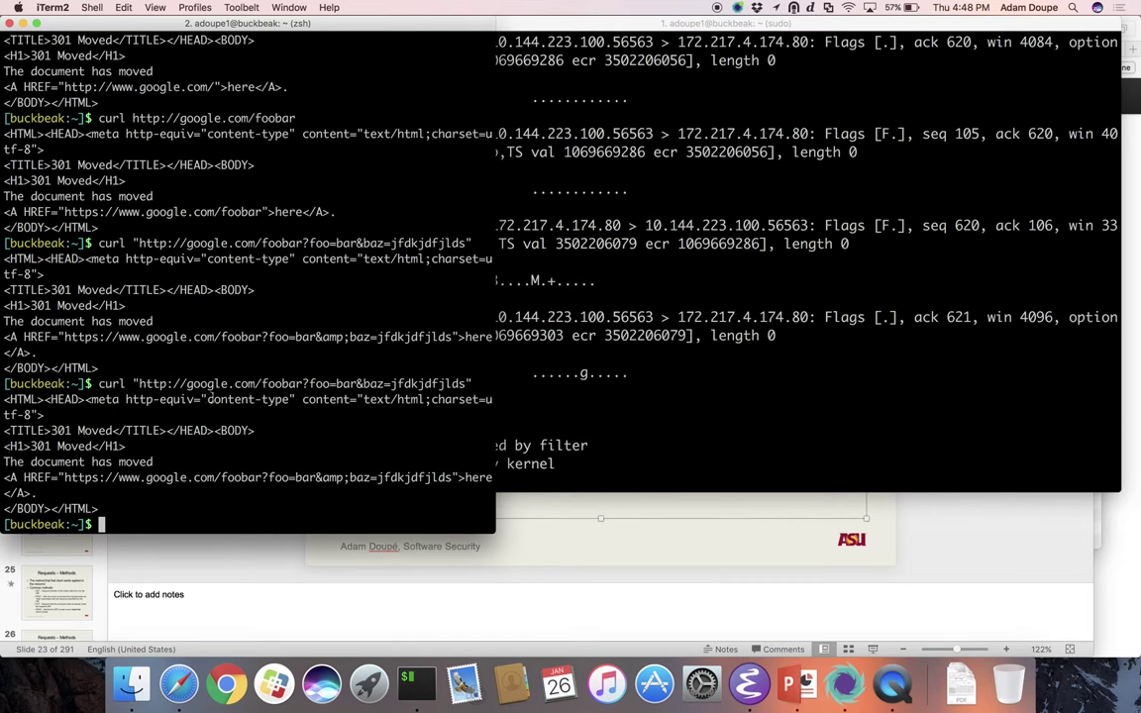
left_click(596, 359)
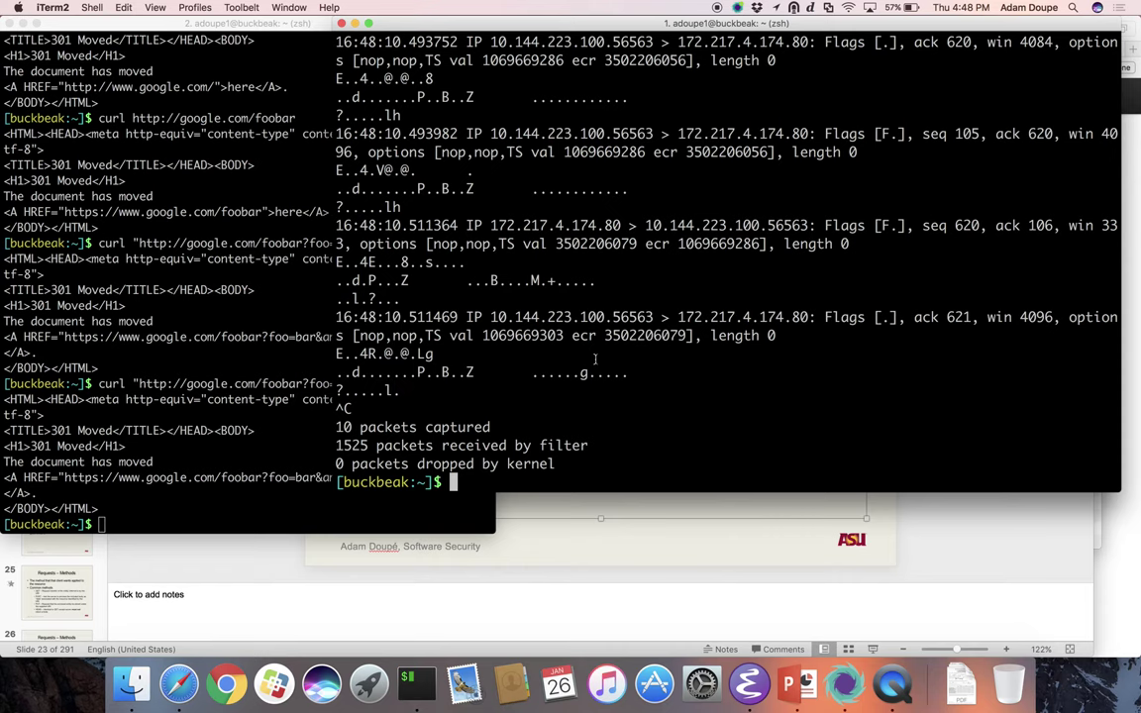
left_click(133, 424)
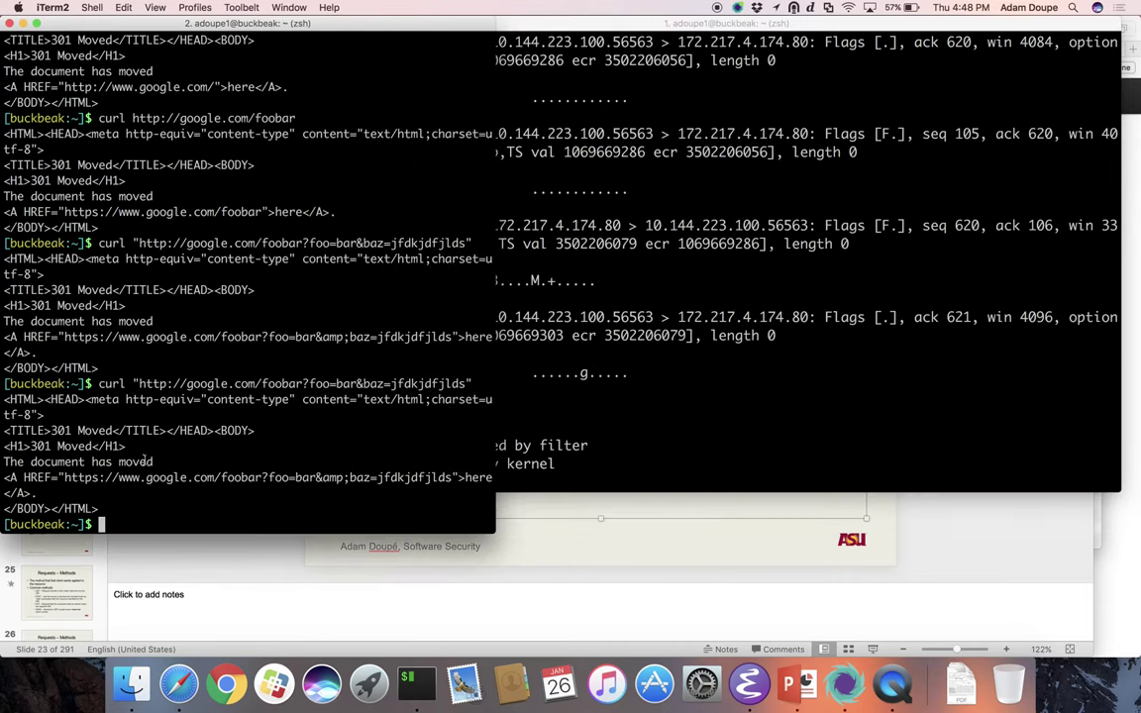
triple_click(468, 383)
left_click_drag(261, 384, 468, 383)
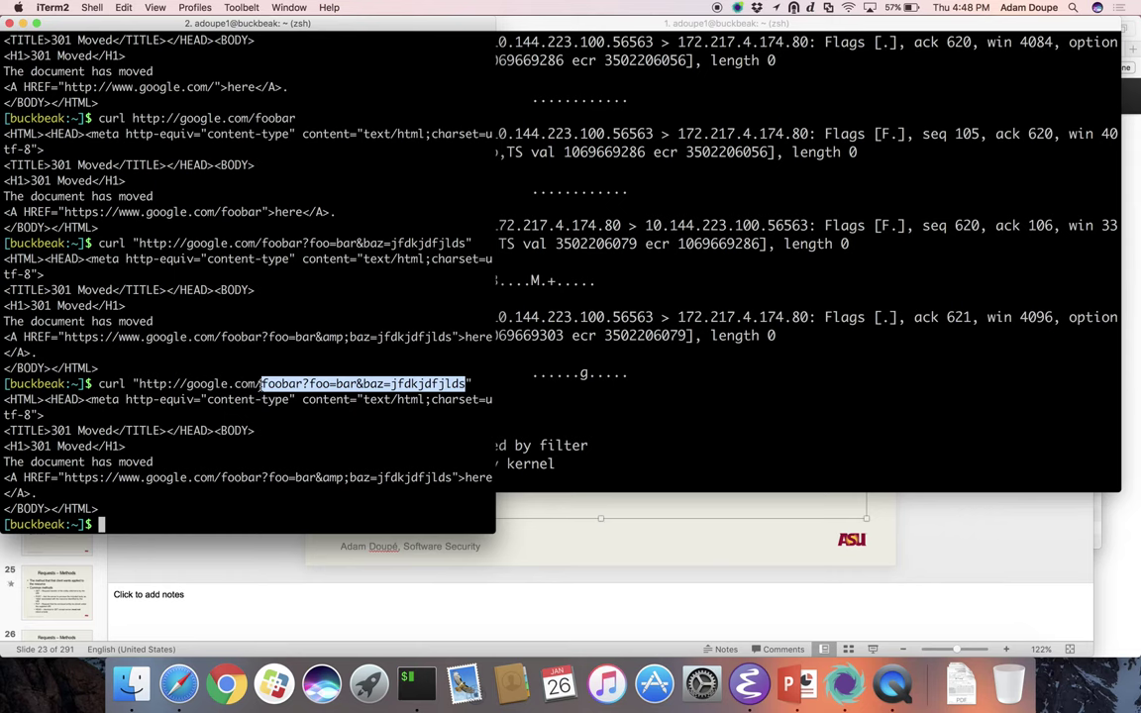
Step: Find the new GET request in the capture and highlight its query string foo=bar&baz=jfdkjdfjlds
left_click(570, 364)
scroll(570, 365, "up", 10)
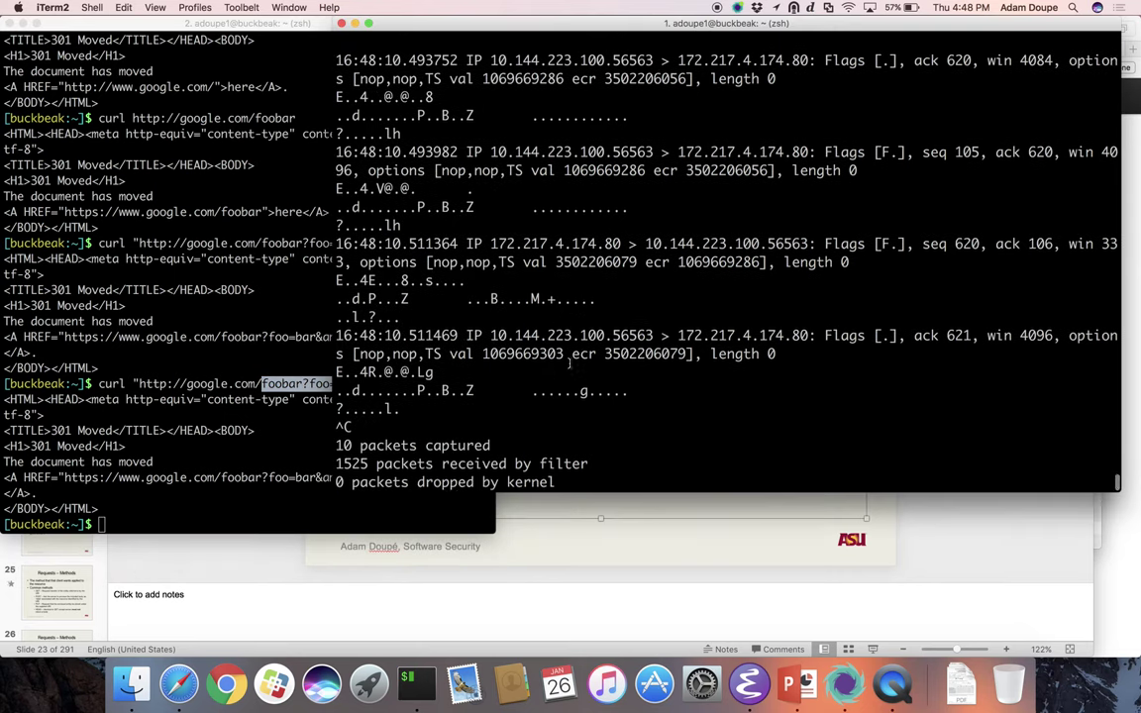
scroll(570, 363, "up", 5)
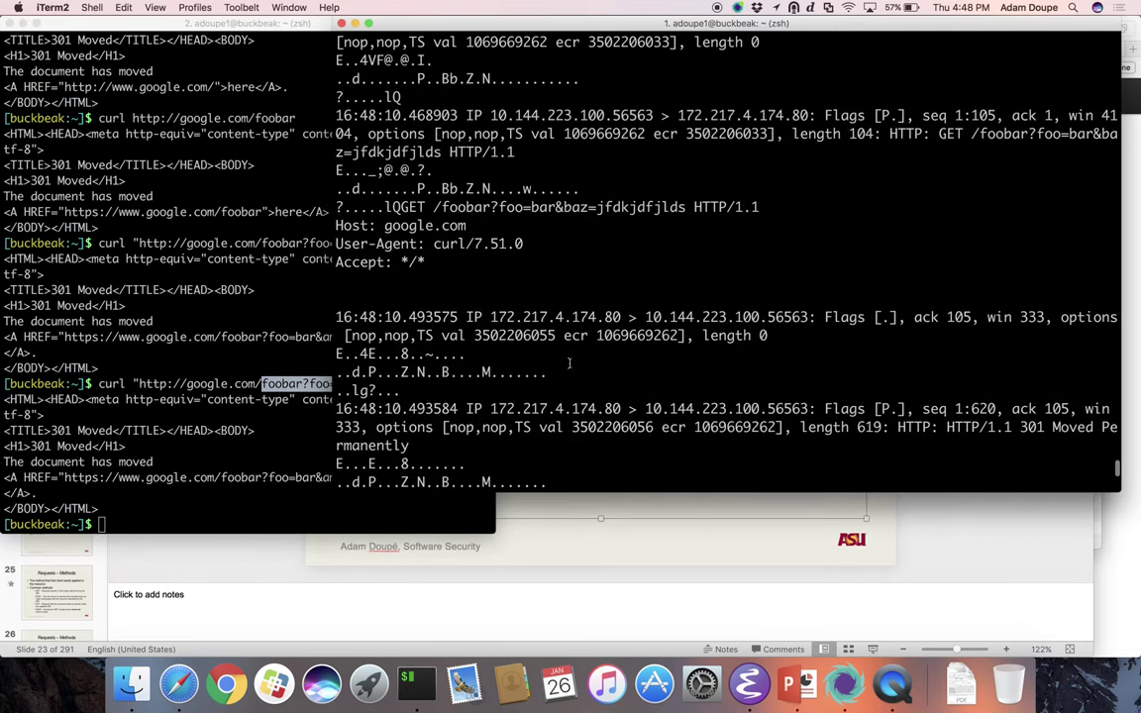
left_click_drag(372, 226, 689, 229)
left_click(444, 226)
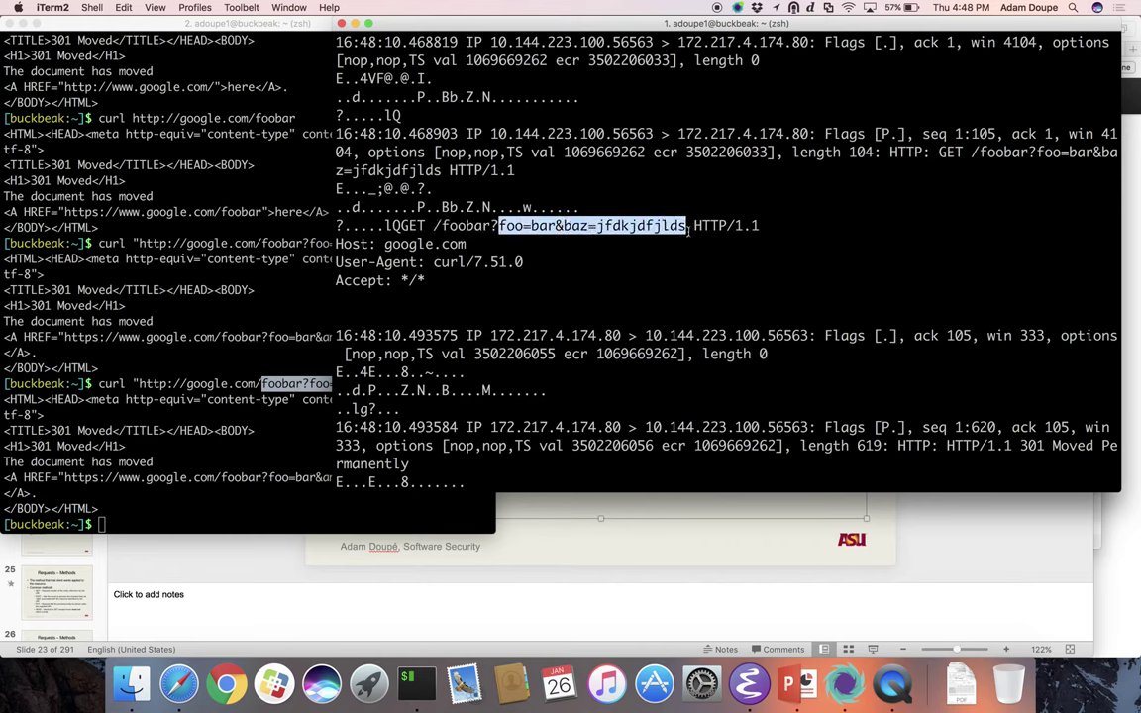
Step: Check the protocol version item on the PowerPoint Requests slide, and highlight HTTP/1.1 in the request line captured in iTerm2
left_click(197, 330)
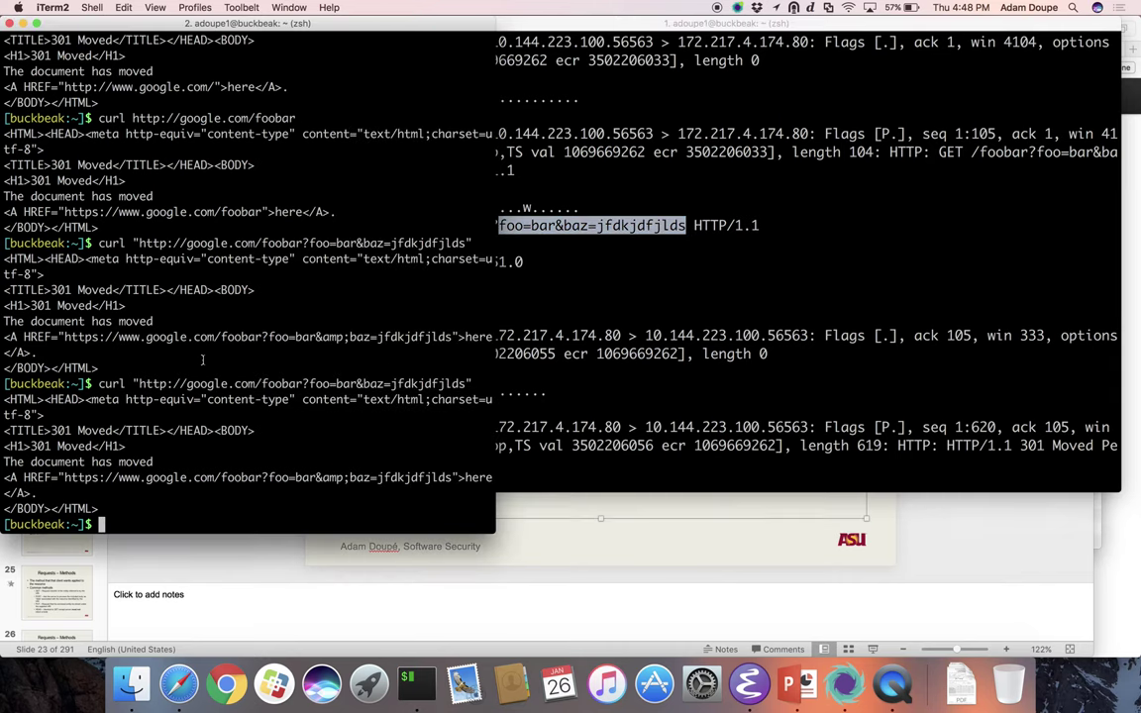
key("super+Tab")
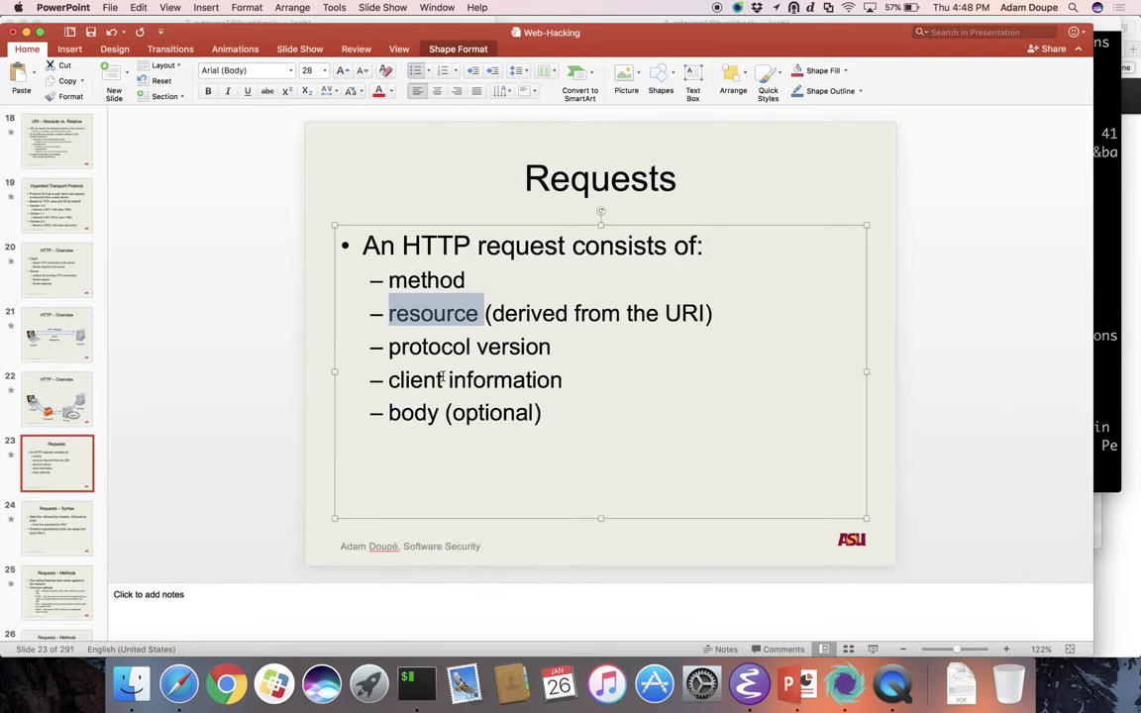
left_click(570, 348)
key("super+Tab")
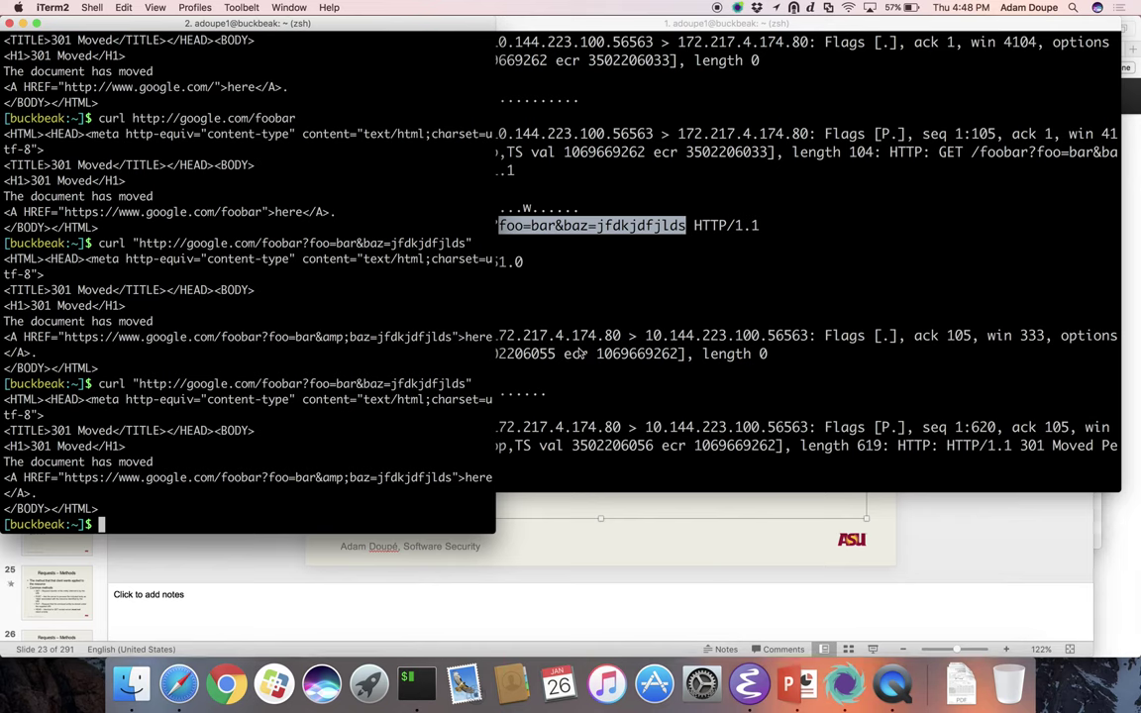
left_click(739, 233)
double_click(738, 227)
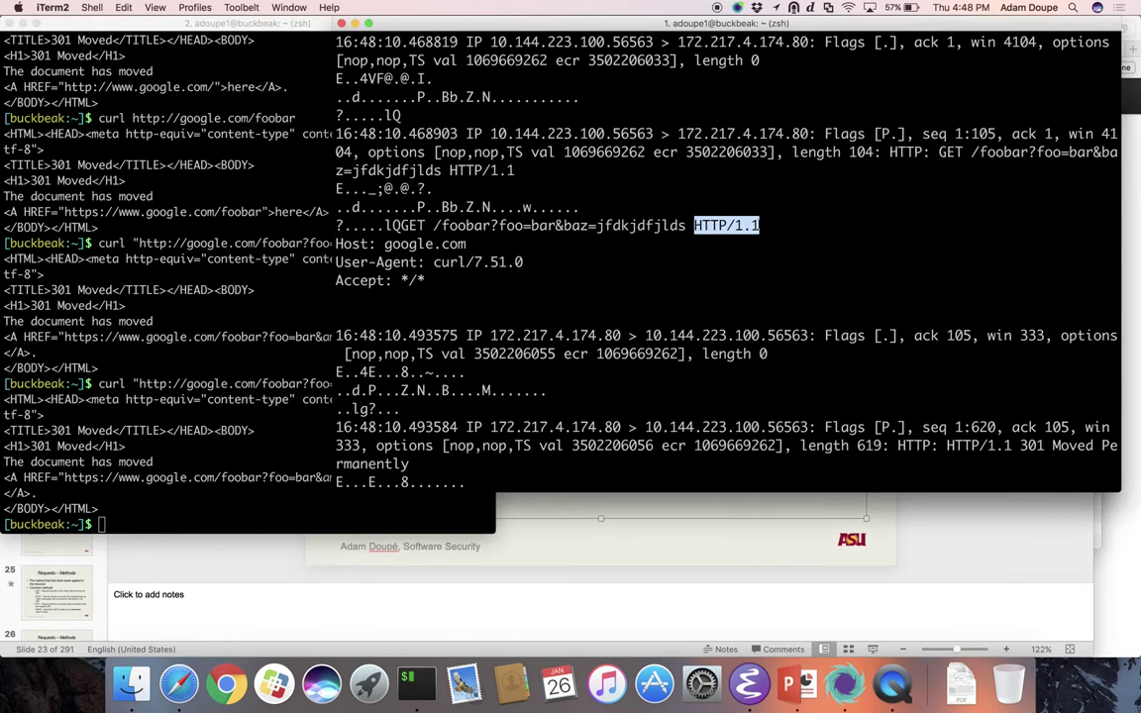
Step: Switch to PowerPoint and highlight the client information and body (optional) items on the Requests slide
key("super+Tab")
left_click_drag(565, 380, 393, 384)
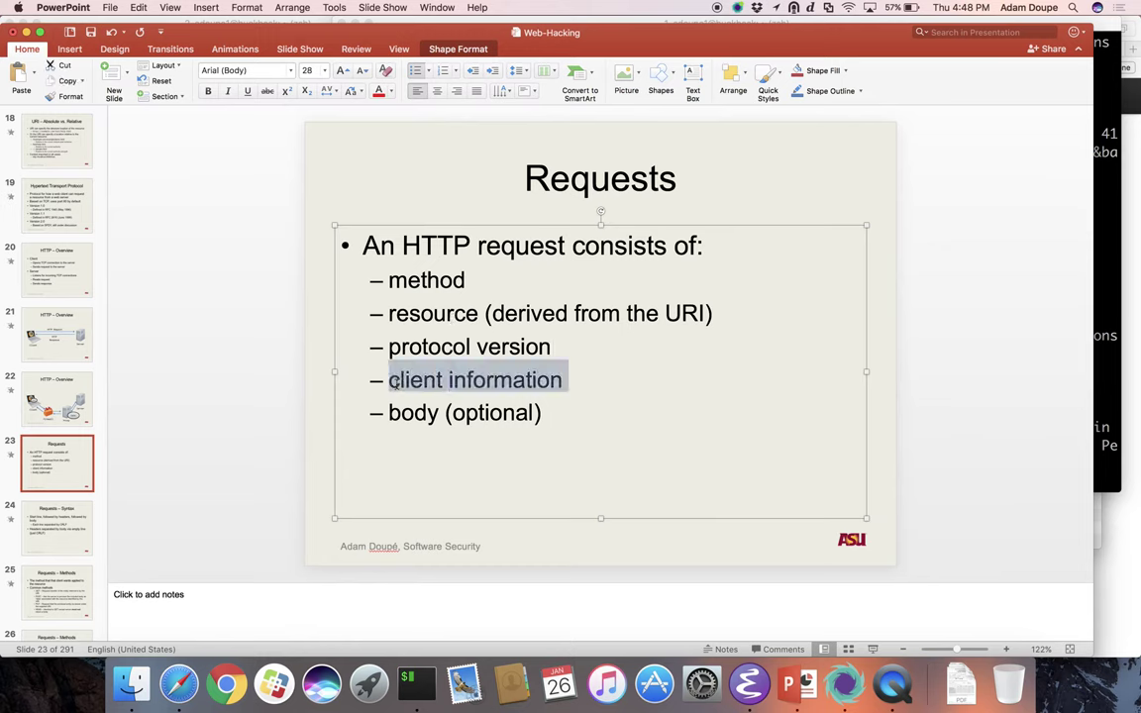
left_click_drag(558, 415, 432, 392)
left_click(566, 423)
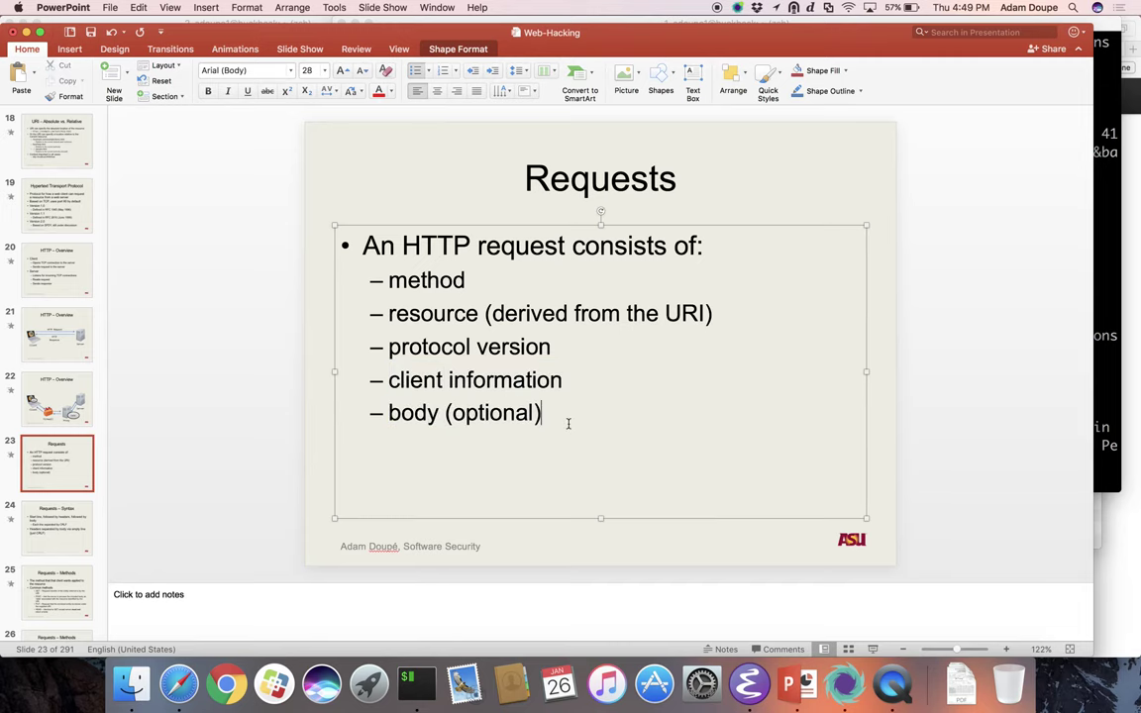
Step: Look through the request syntax and methods slides, and select the Host header box on the Requests – Example slide
left_click(53, 530)
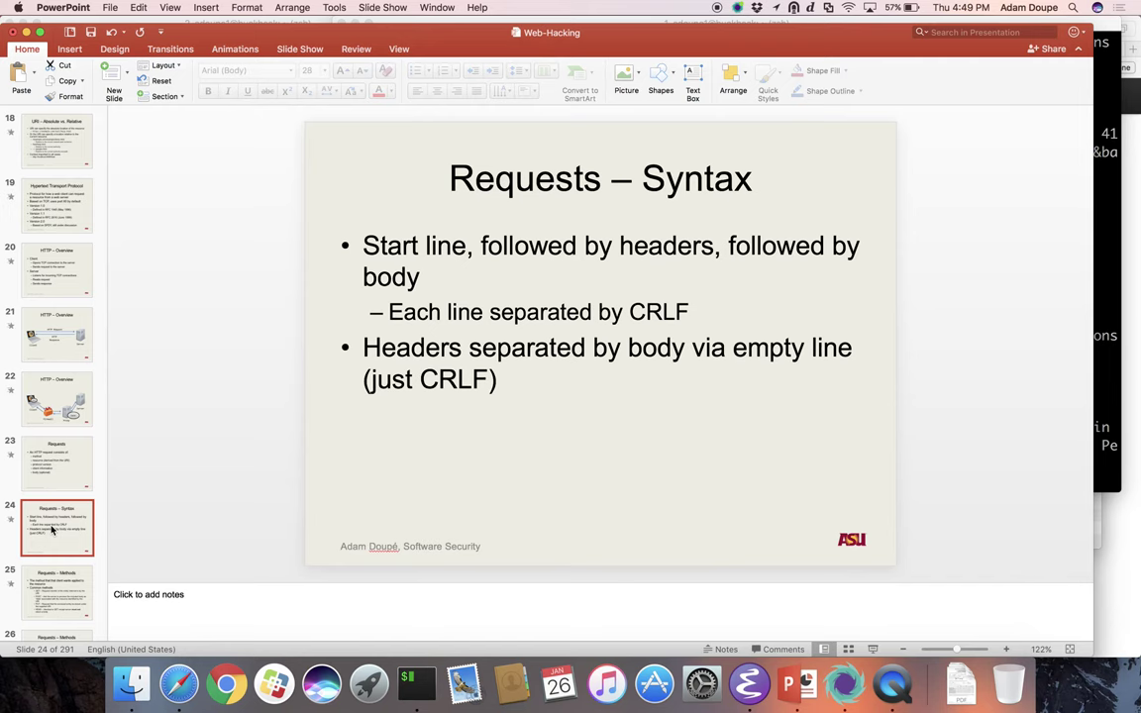
key("Down")
key("Down")
key("Down")
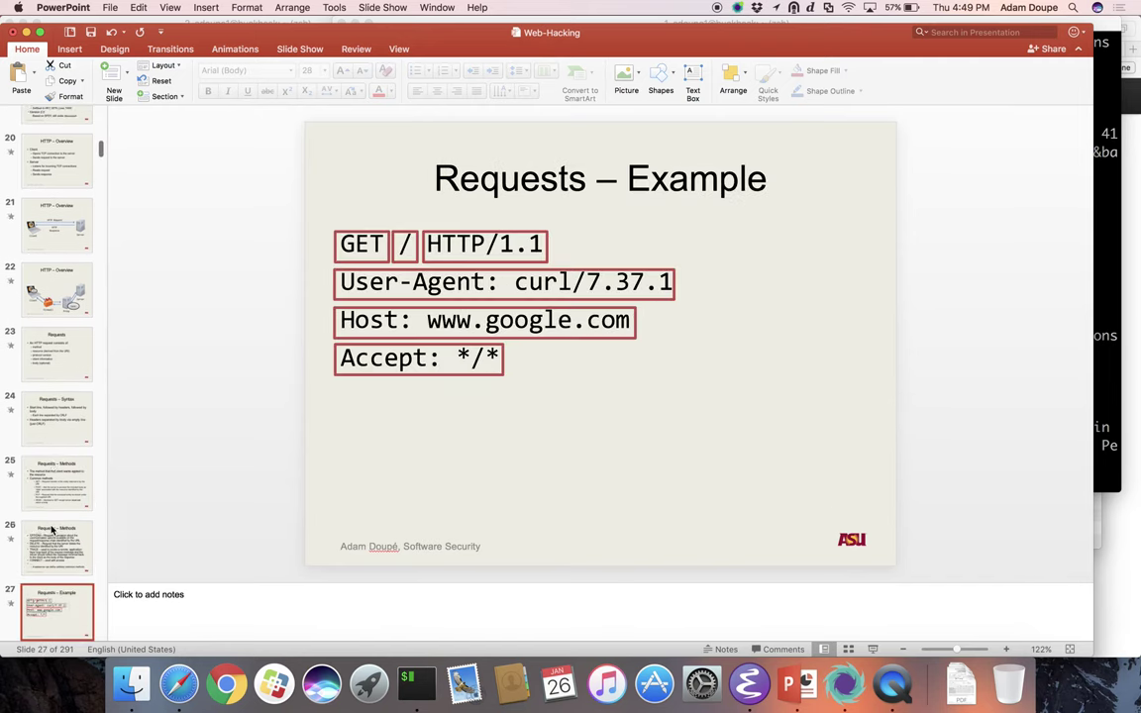
key("Down")
key("Up")
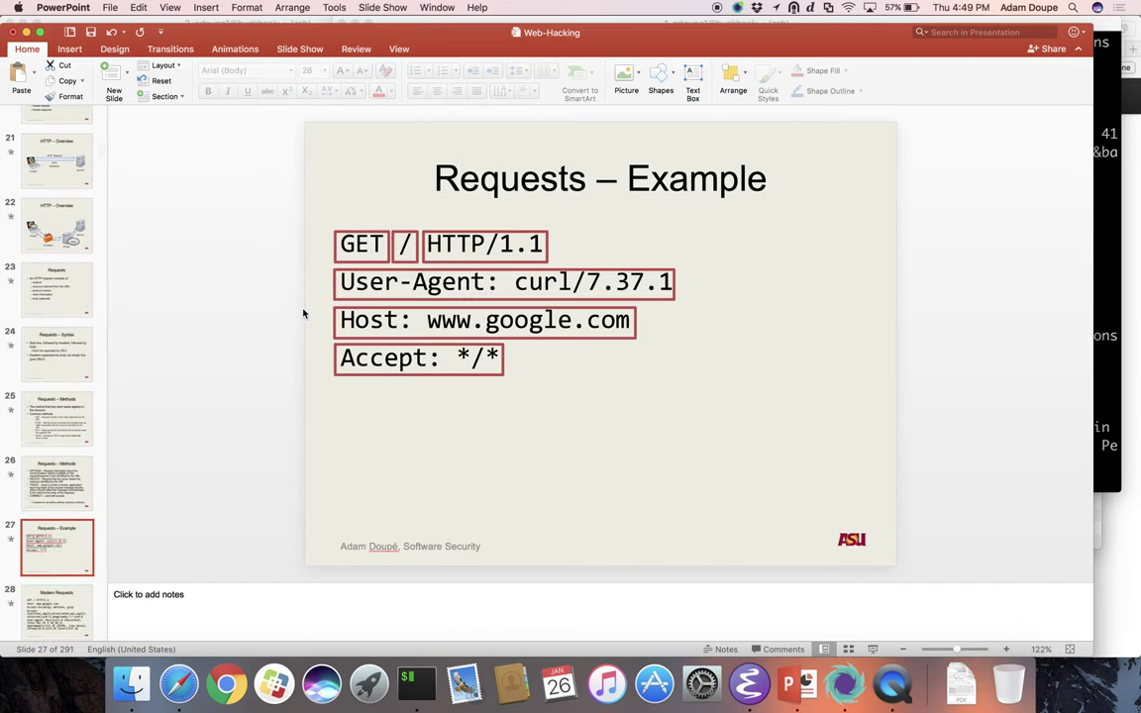
key("Up")
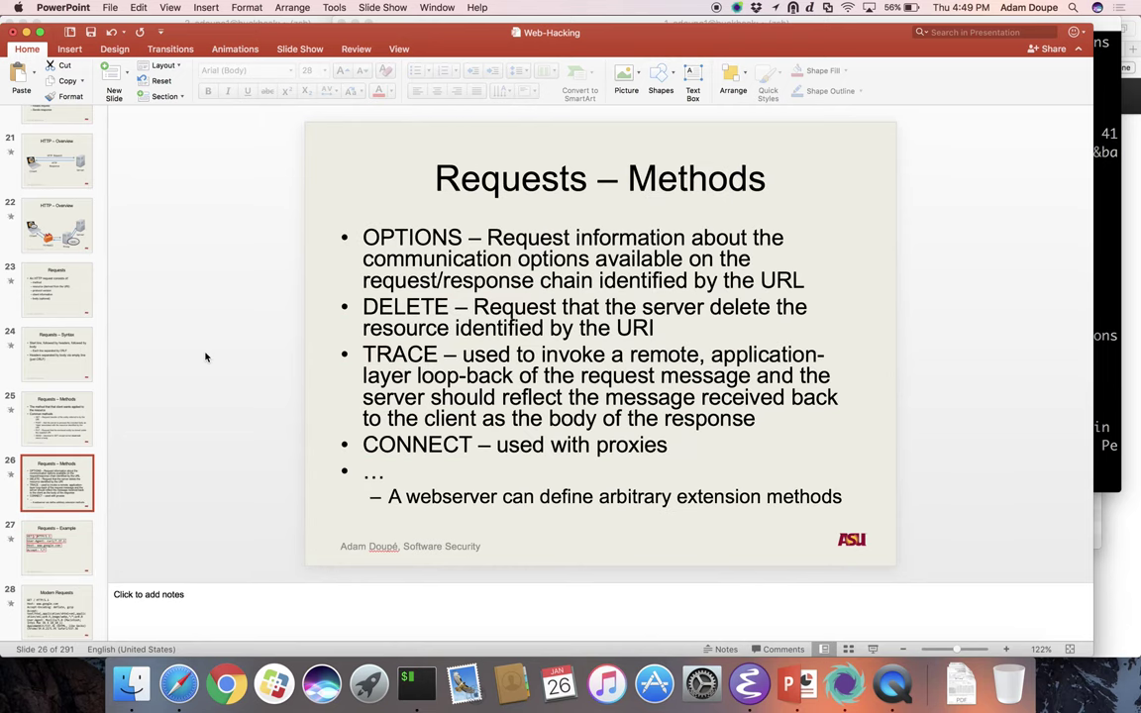
key("Up")
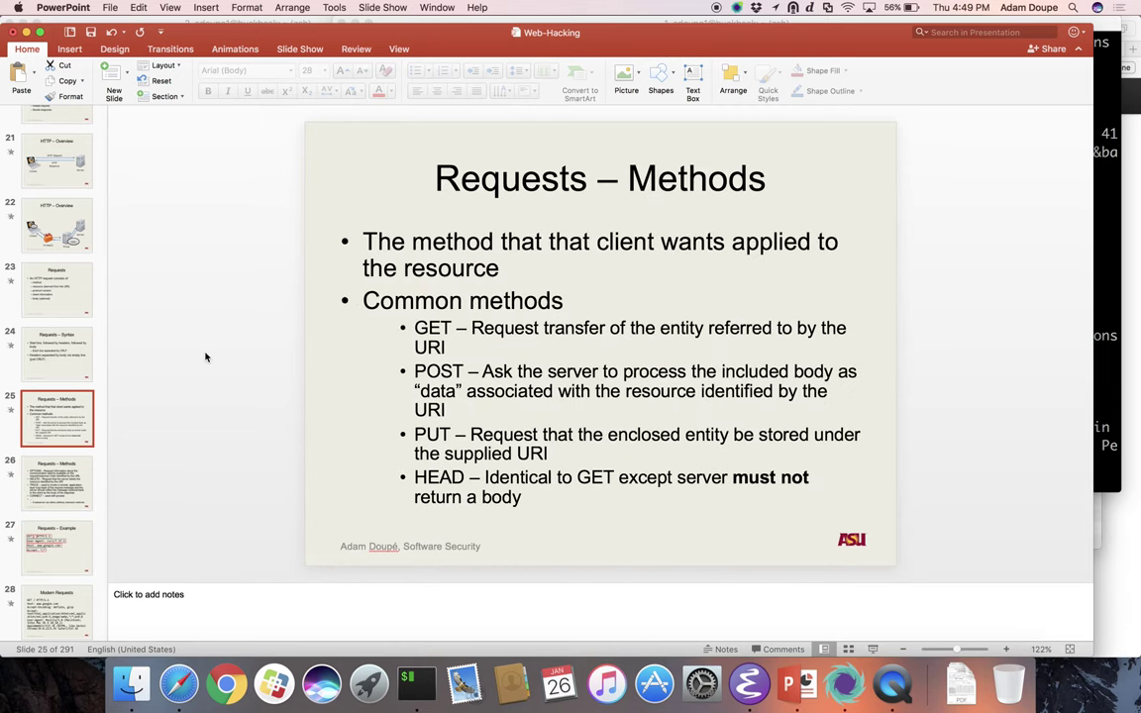
key("Down")
key("Down")
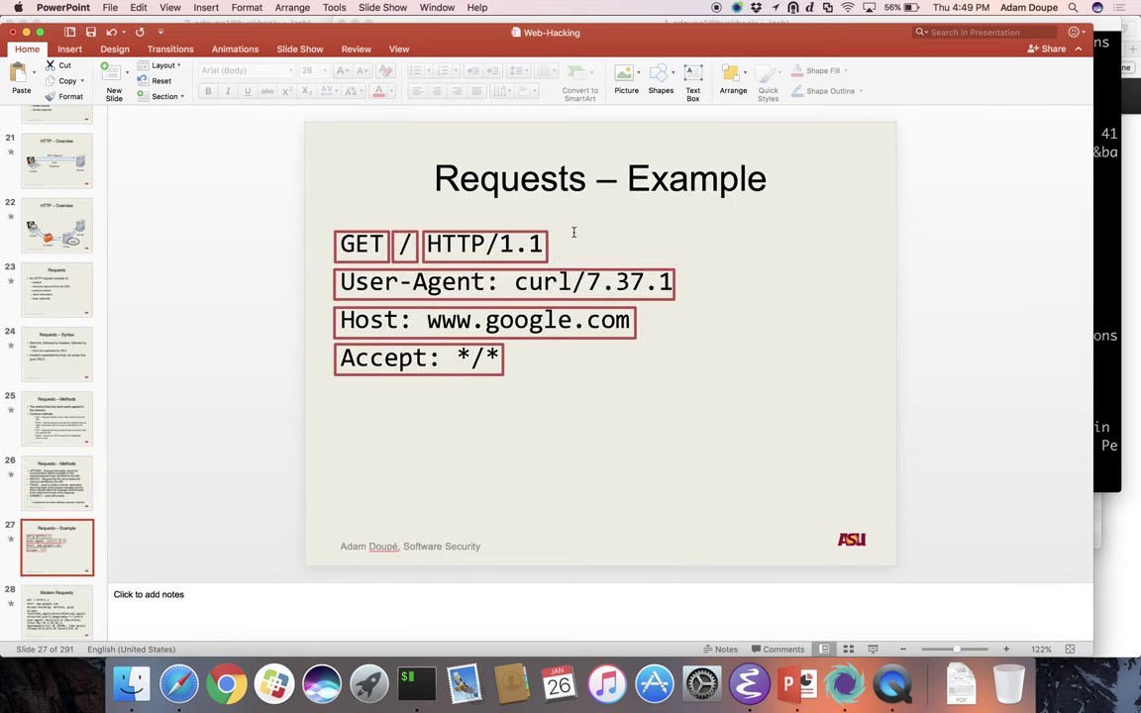
left_click(614, 320)
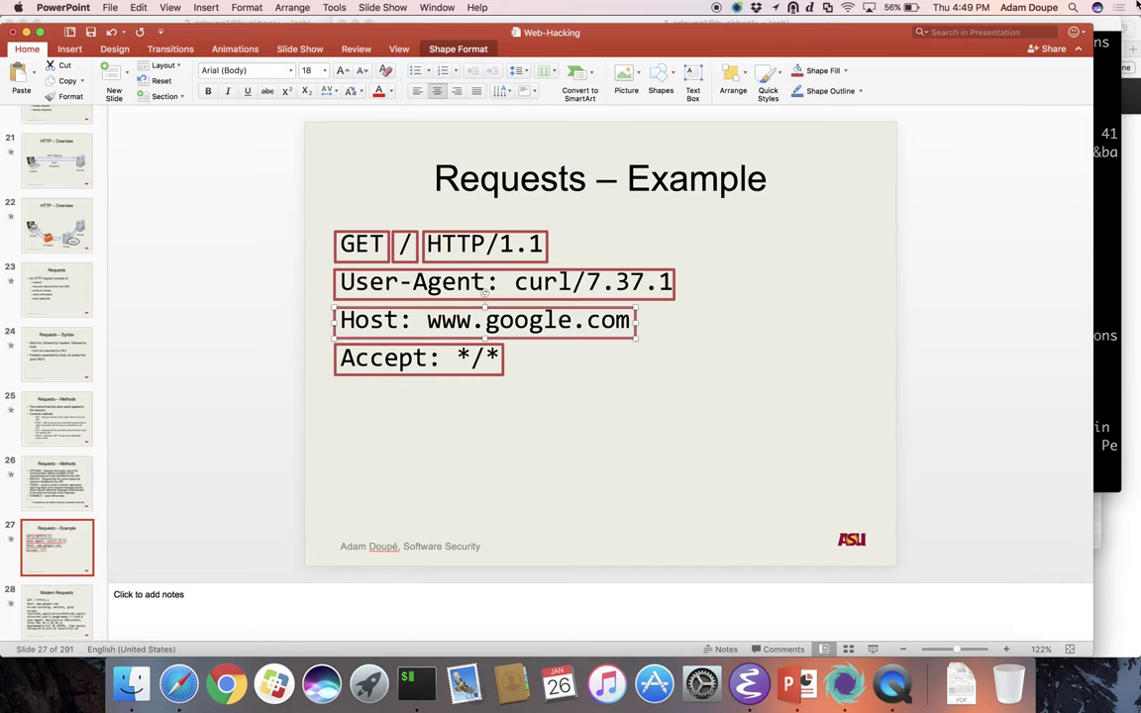
key("super+Tab")
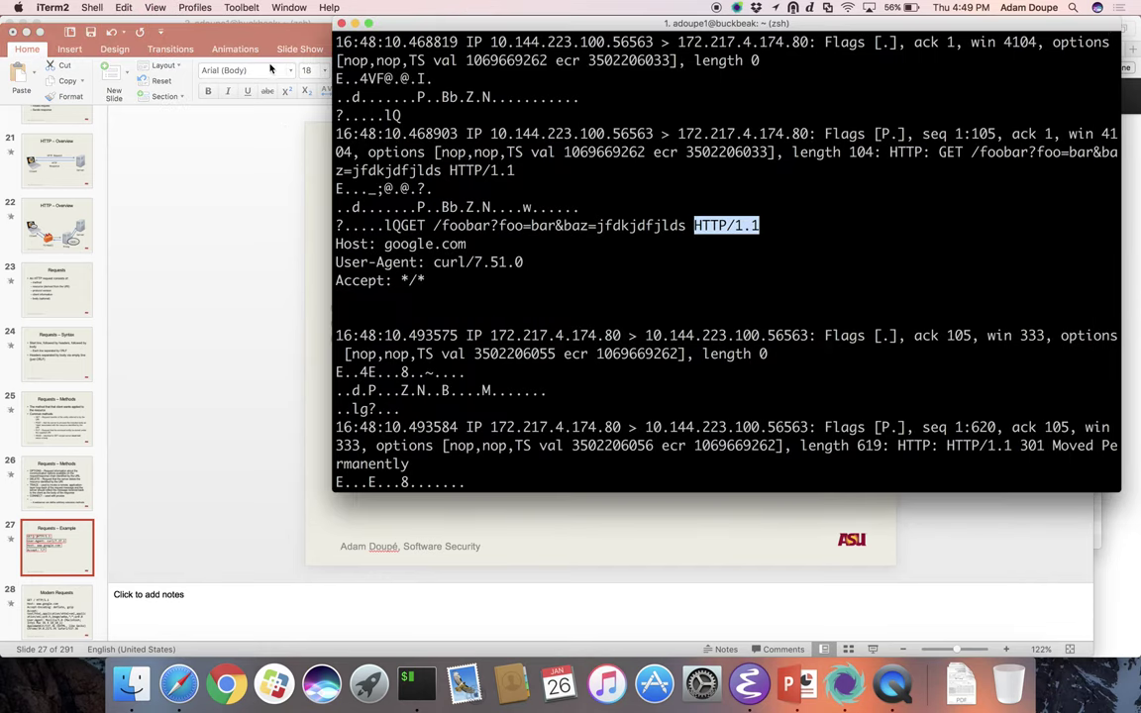
left_click(446, 238)
key("super+grave")
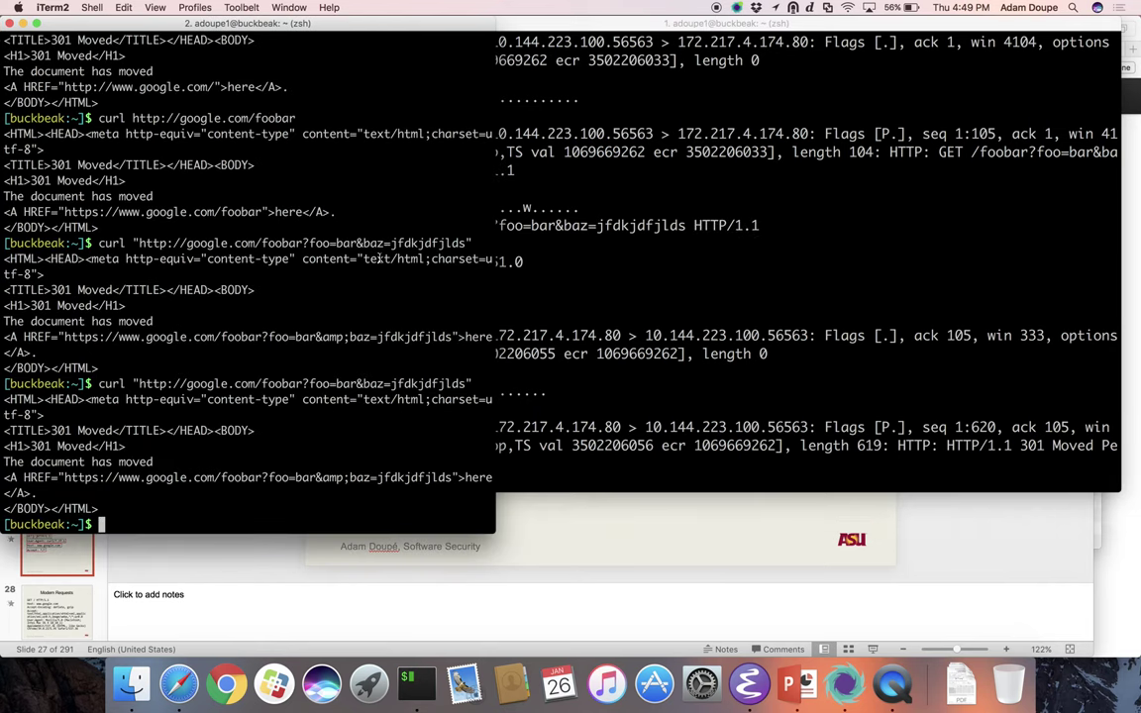
key("Up")
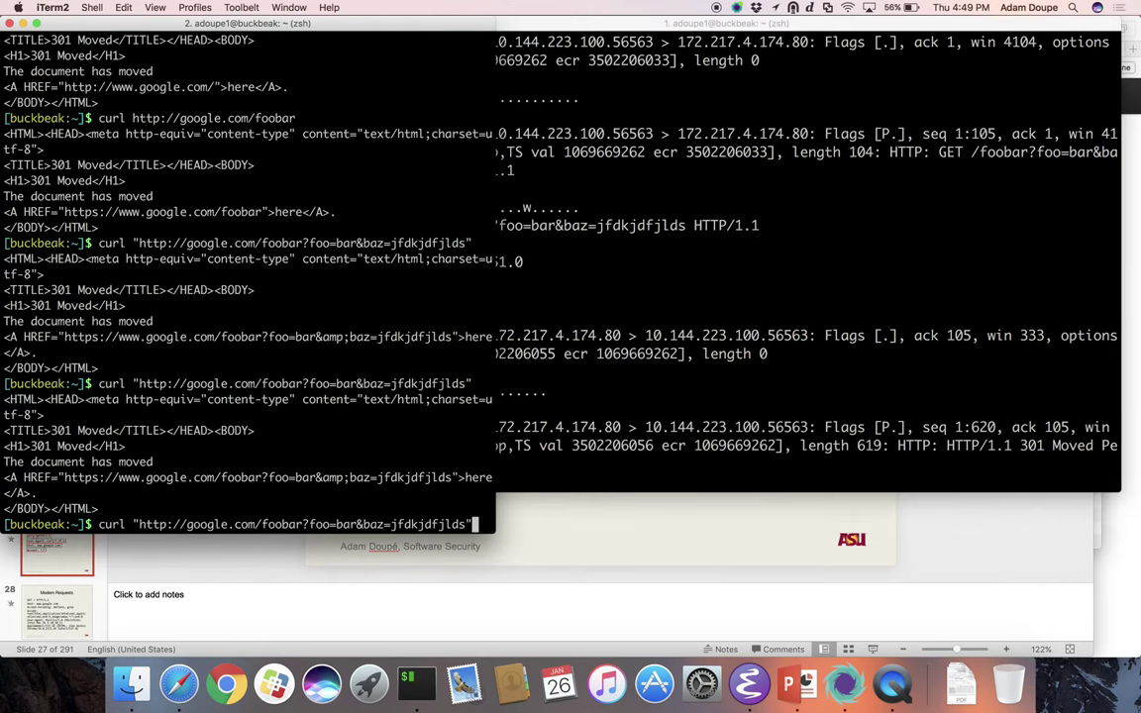
key("Left")
key("BackSpace")
key("BackSpace")
key("BackSpace")
key("BackSpace")
key("BackSpace")
key("BackSpace")
key("BackSpace")
key("BackSpace")
key("BackSpace")
key("BackSpace")
key("BackSpace")
key("BackSpace")
key("BackSpace")
key("BackSpace")
key("BackSpace")
key("BackSpace")
key("BackSpace")
key("BackSpace")
key("BackSpace")
key("BackSpace")
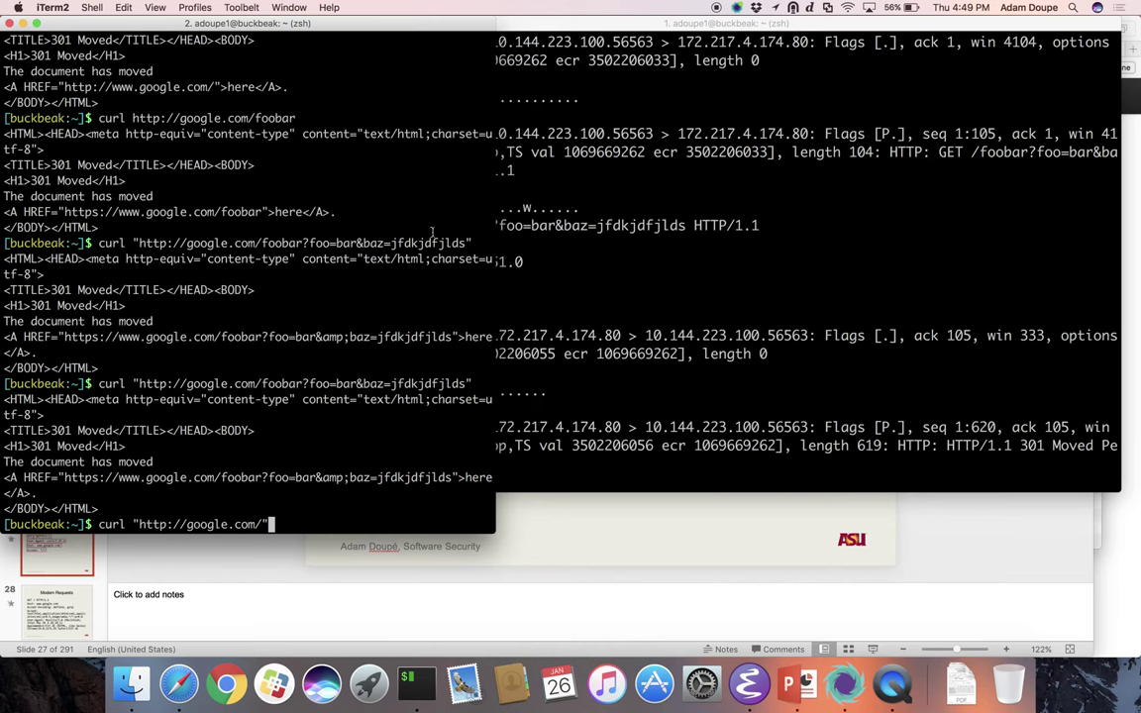
Step: Restart the packet capture with sudo tcpdump -n -Ai en0 port 80
key("super+grave")
key("ctrl+c")
key("Up")
key("Return")
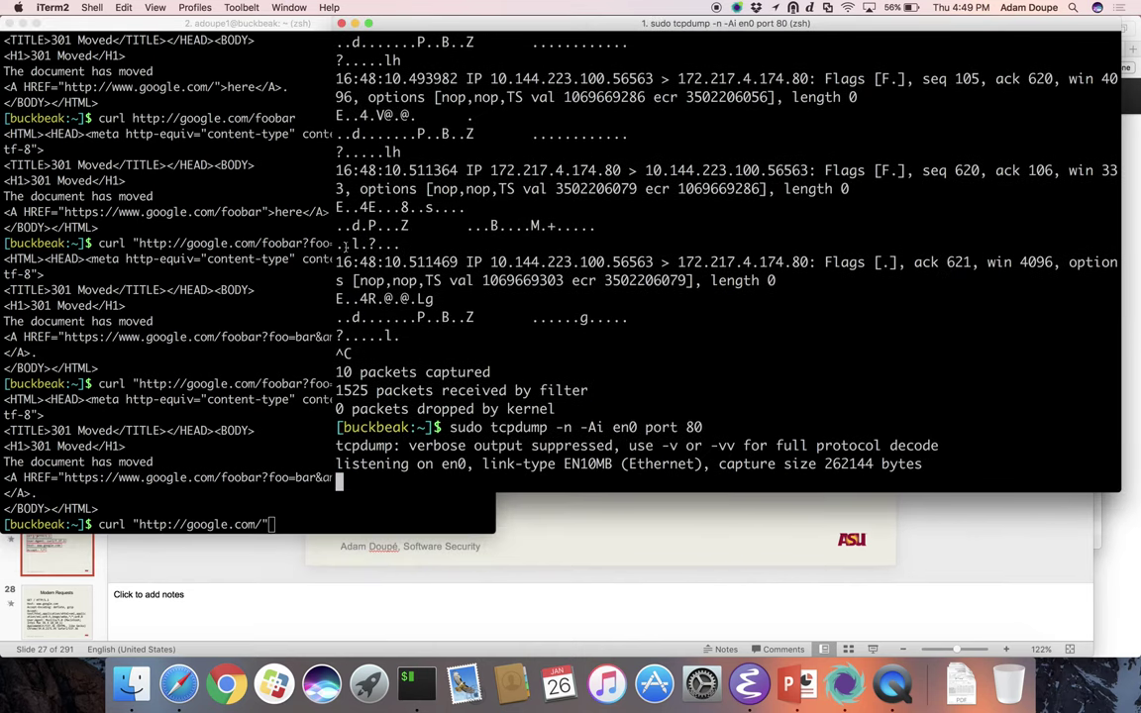
key("super+grave")
key("Return")
key("super+grave")
key("ctrl+c")
Step: Find the GET / request in the capture, and highlight its destination IP address and the Host: google.com header
scroll(729, 258, "up", 10)
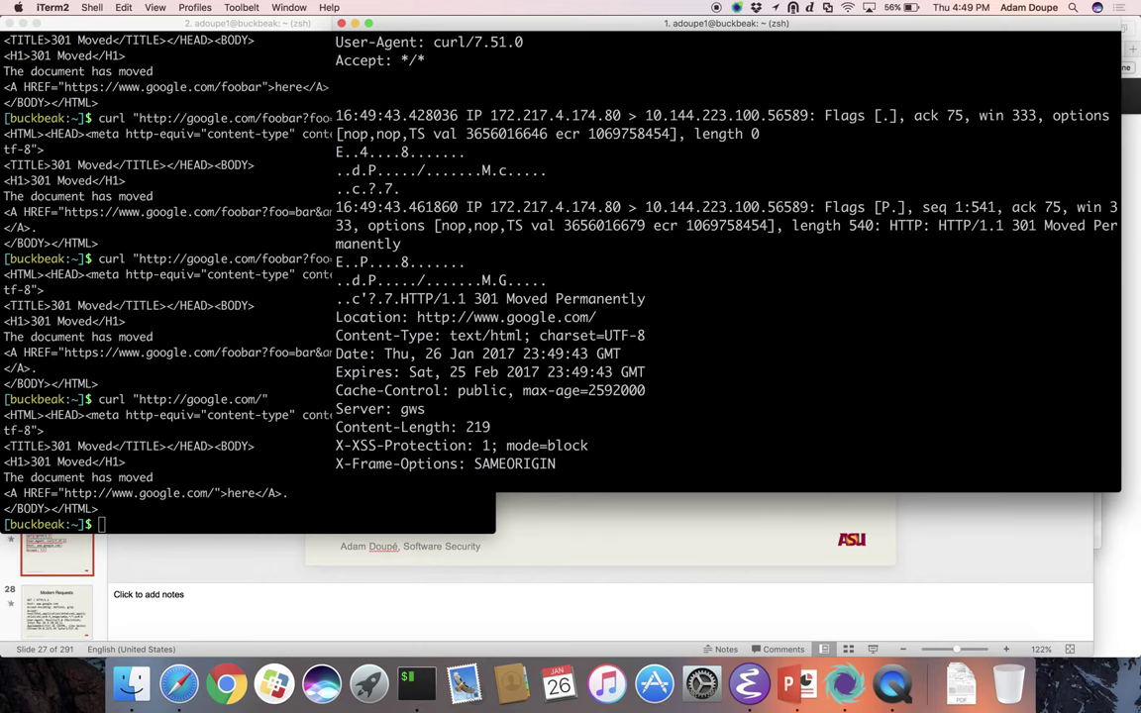
scroll(729, 257, "up", 10)
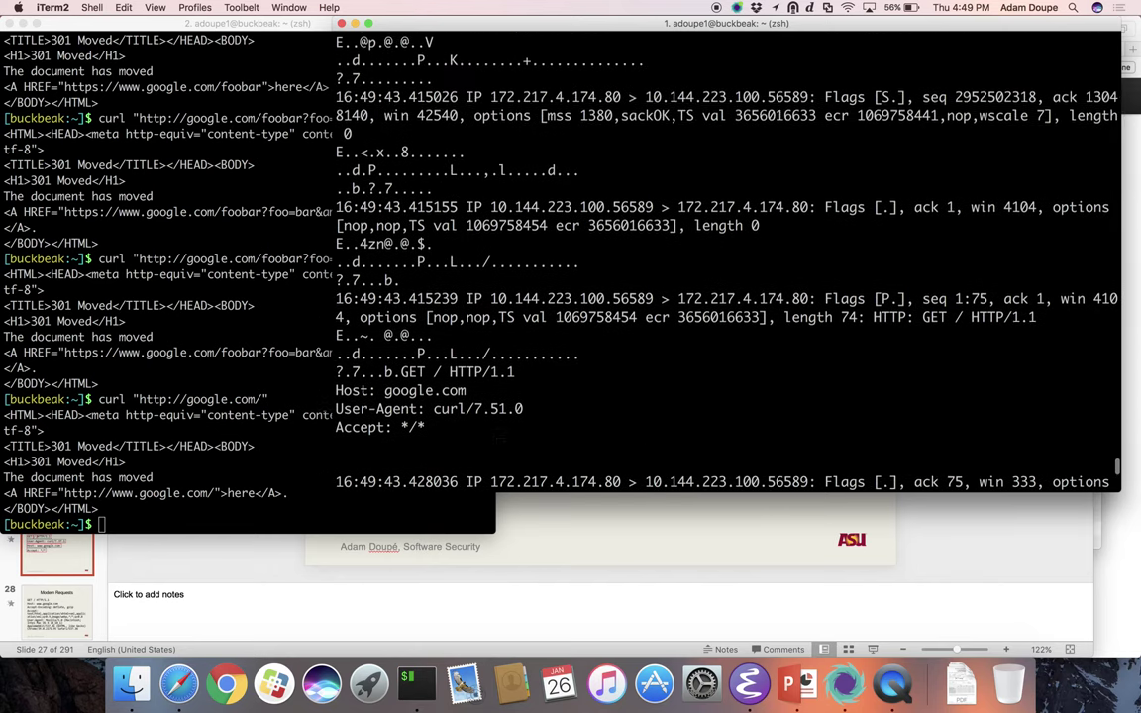
scroll(597, 355, "up", 3)
scroll(597, 355, "down", 6)
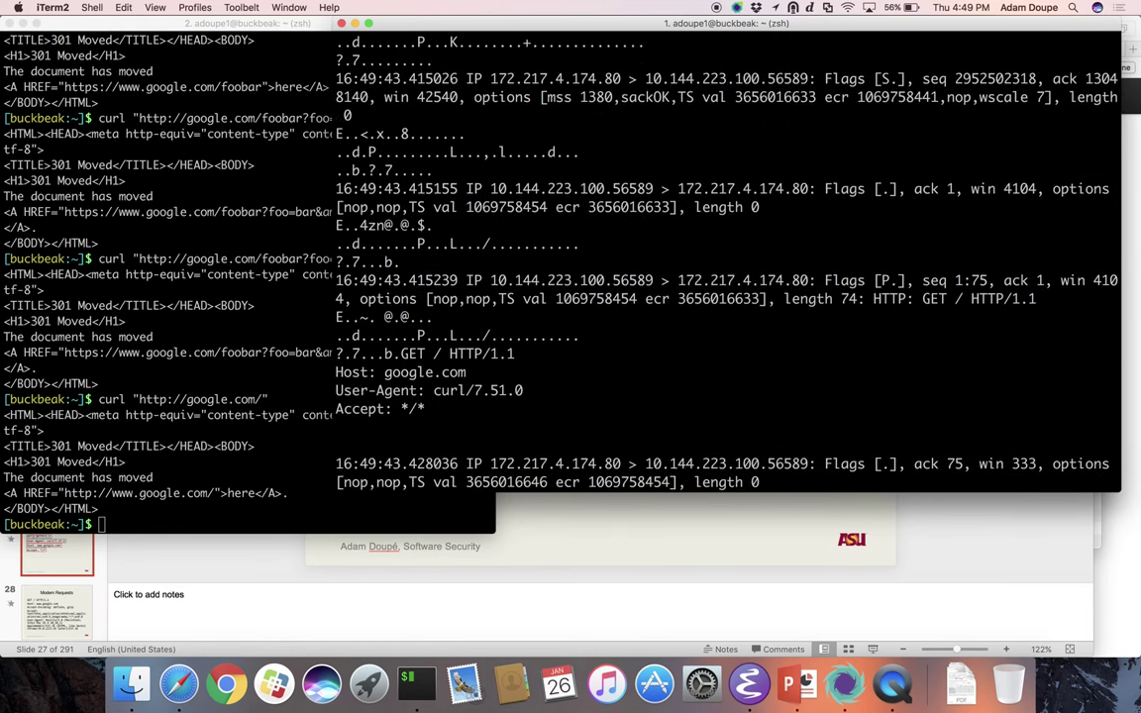
left_click_drag(786, 281, 672, 281)
left_click_drag(466, 372, 314, 380)
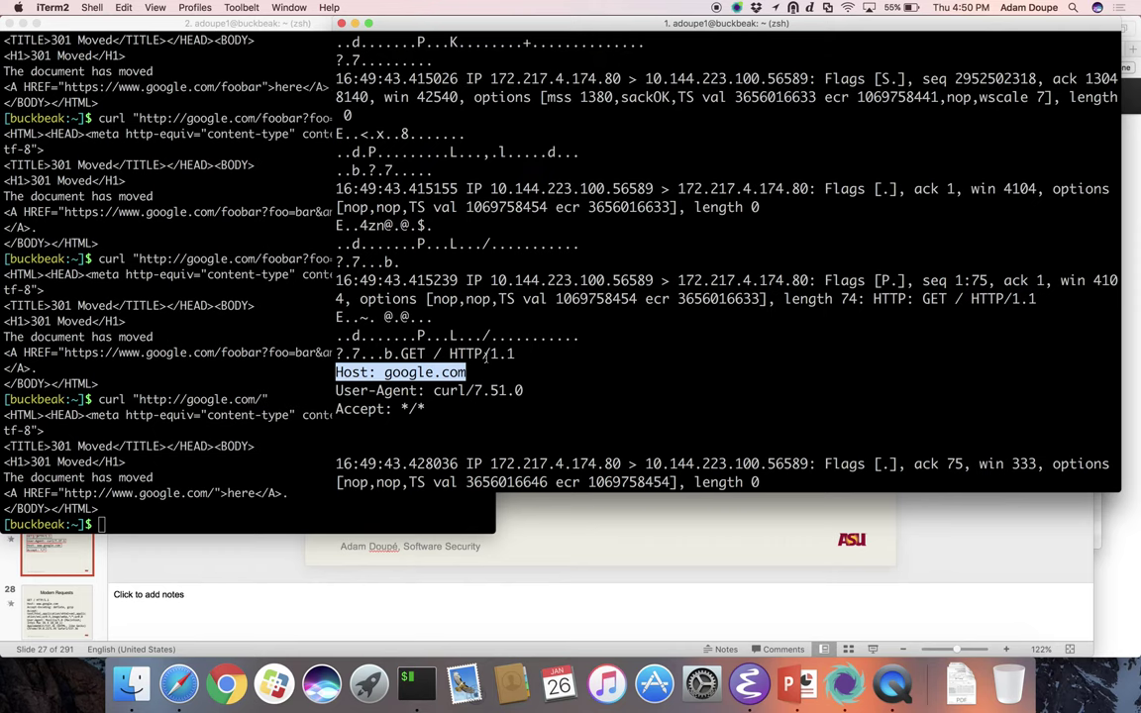
left_click_drag(486, 374, 331, 374)
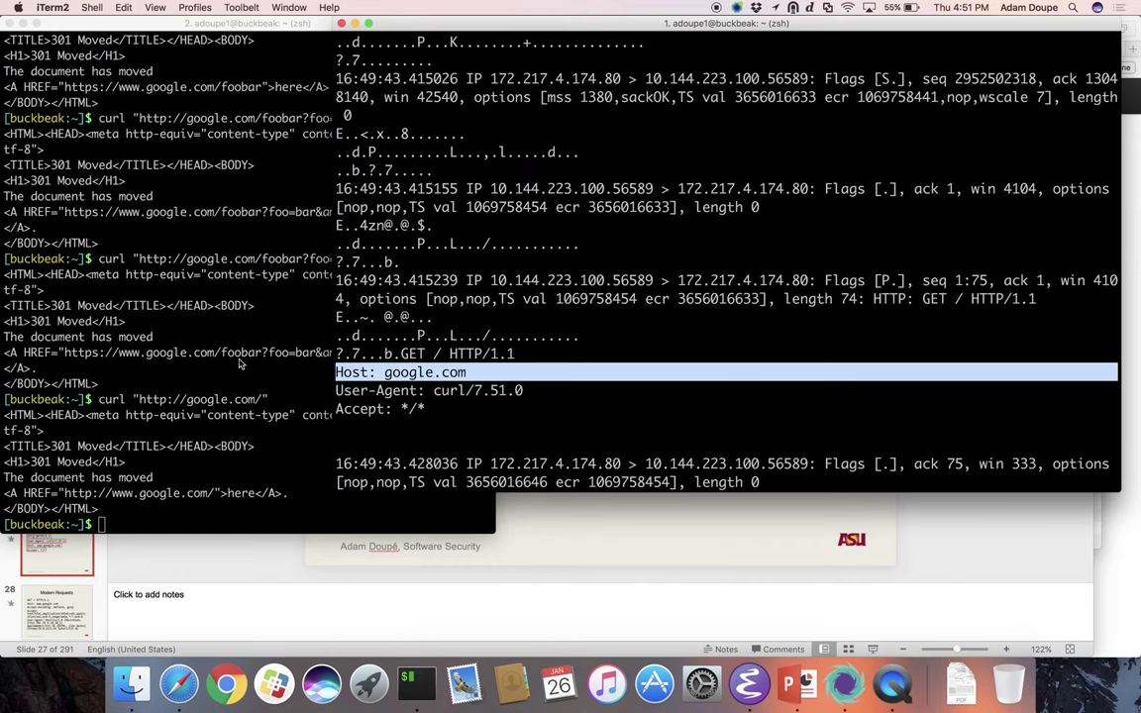
Step: Copy the destination IP 172.217.4.174 from the capture and replace google.com with it in the recalled curl command
left_click(216, 327)
left_click(763, 333)
left_click_drag(785, 280, 677, 280)
left_click(173, 399)
key("Up")
key("Left")
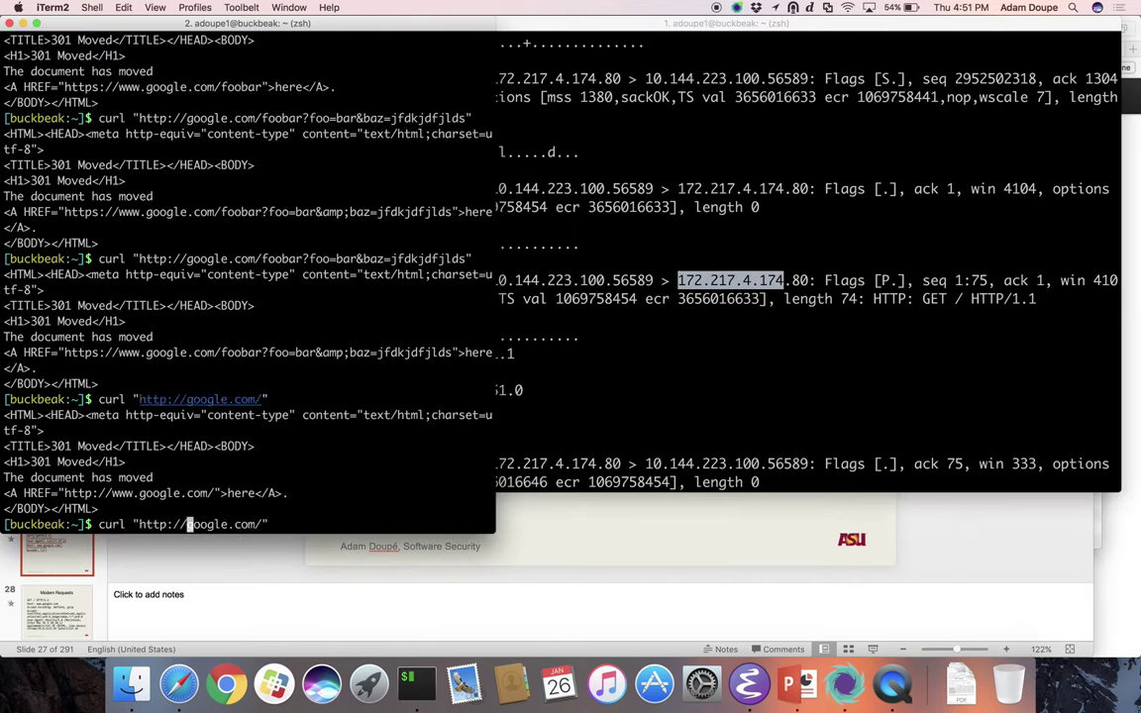
key("BackSpace")
key("BackSpace")
key("BackSpace")
key("BackSpace")
key("BackSpace")
key("BackSpace")
key("BackSpace")
key("BackSpace")
key("BackSpace")
key("BackSpace")
key("BackSpace")
key("super+v")
Step: Start the tcpdump capture on en0 port 80 again for the request to the IP address
key("super+grave")
key("ctrl+c")
key("Up")
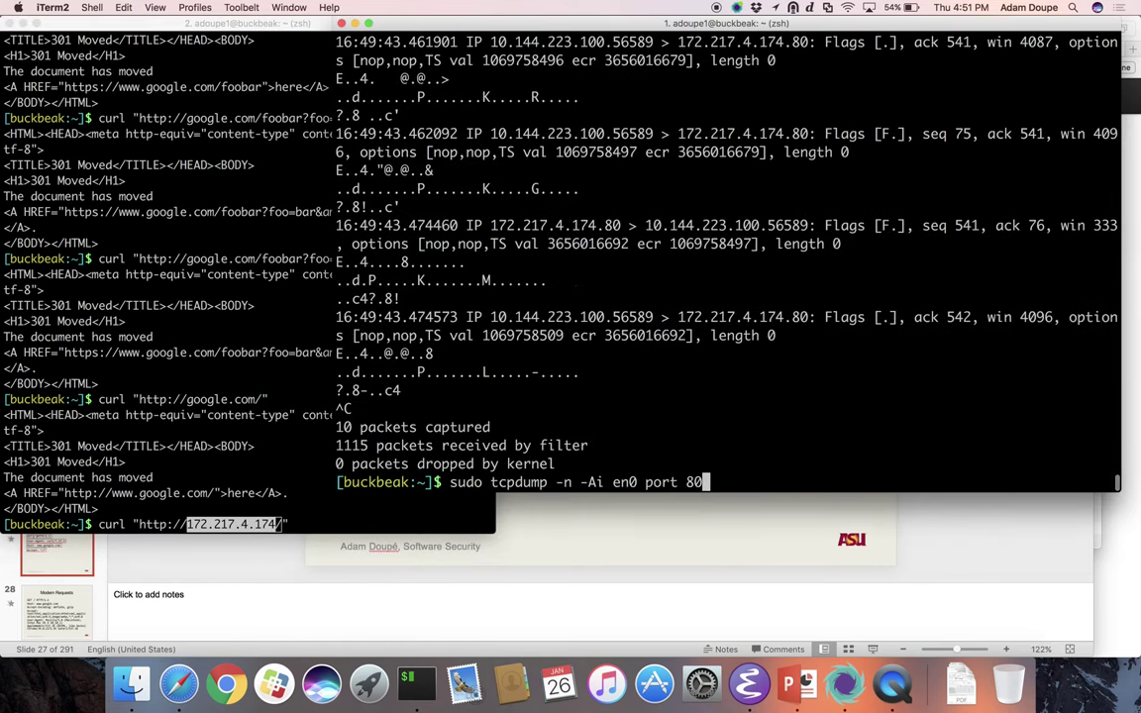
key("Return")
left_click(211, 429)
type("/")
key("Return")
key("Return")
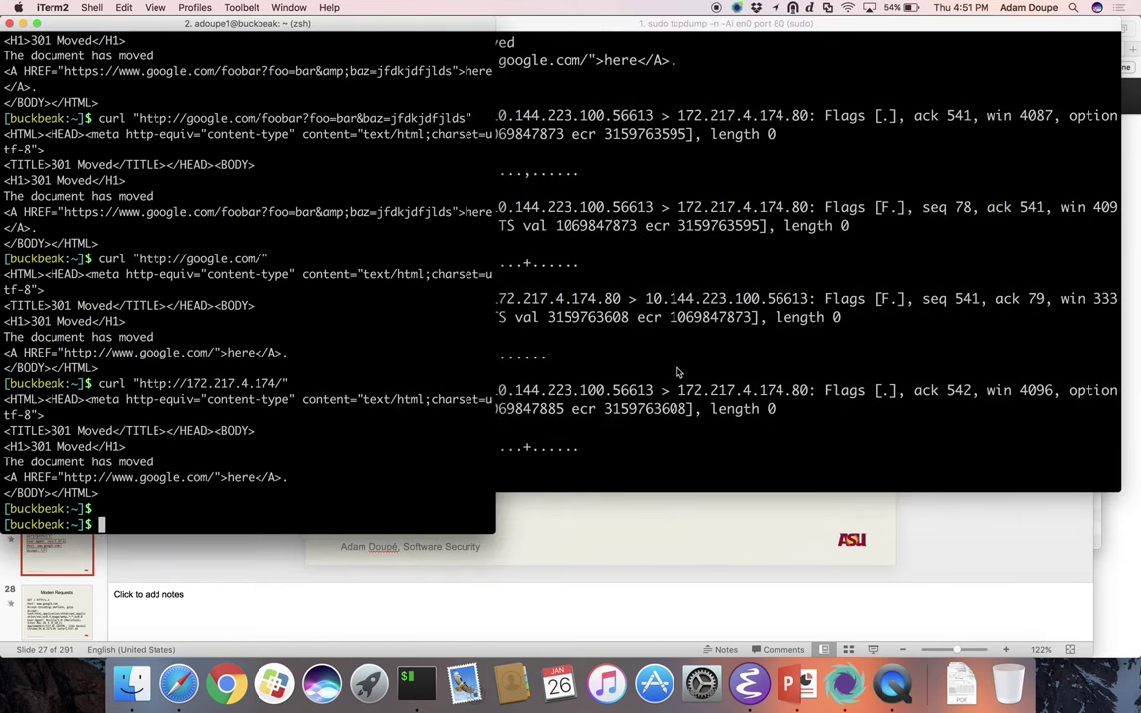
key("super+grave")
key("ctrl+c")
Step: Find the new GET request in the capture, highlight its Host value 172.217.4.174, and view the server's response
scroll(728, 262, "up", 10)
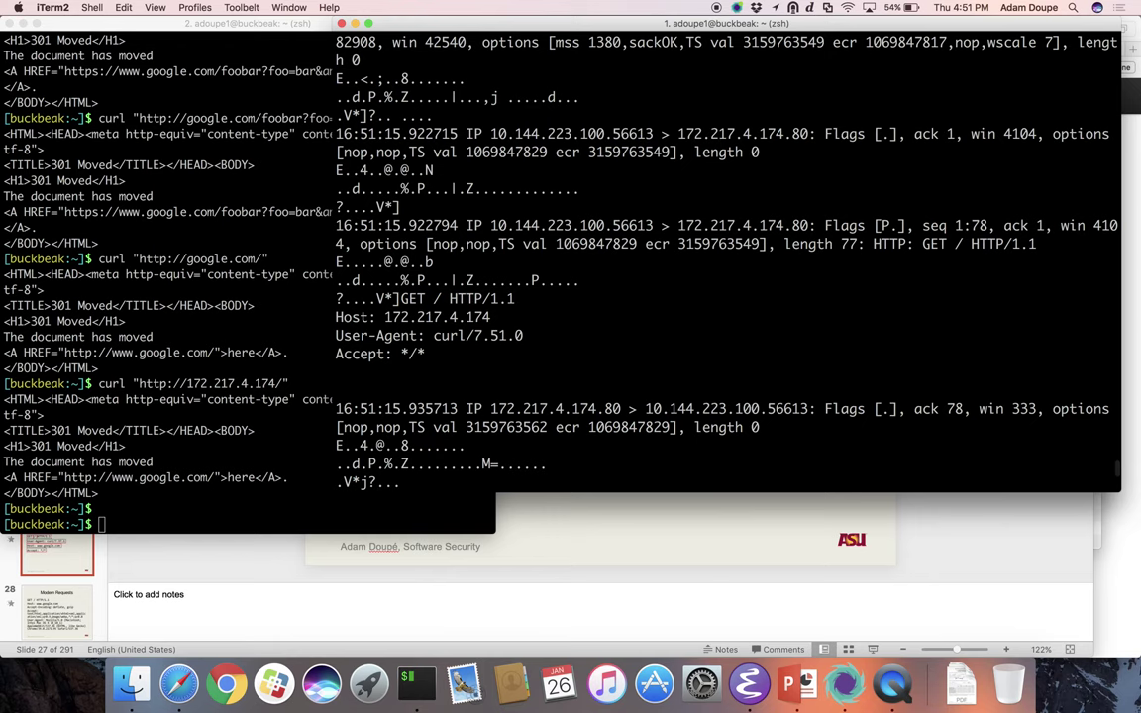
scroll(666, 357, "down", 6)
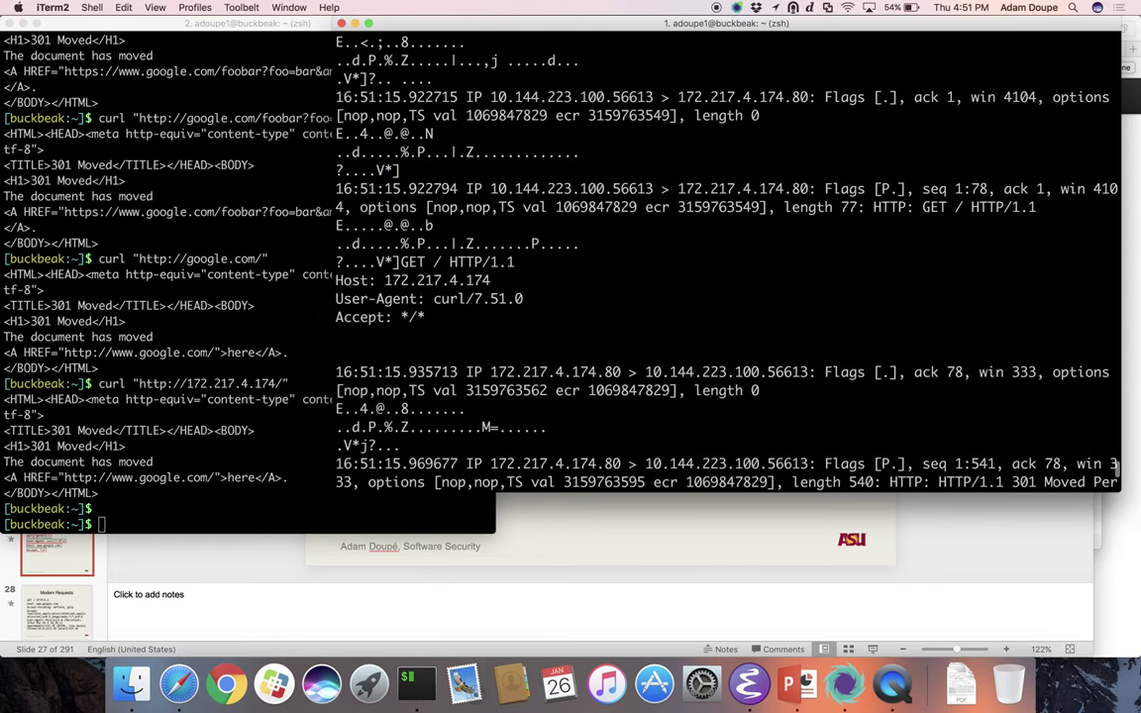
left_click_drag(401, 151, 493, 171)
left_click(387, 170)
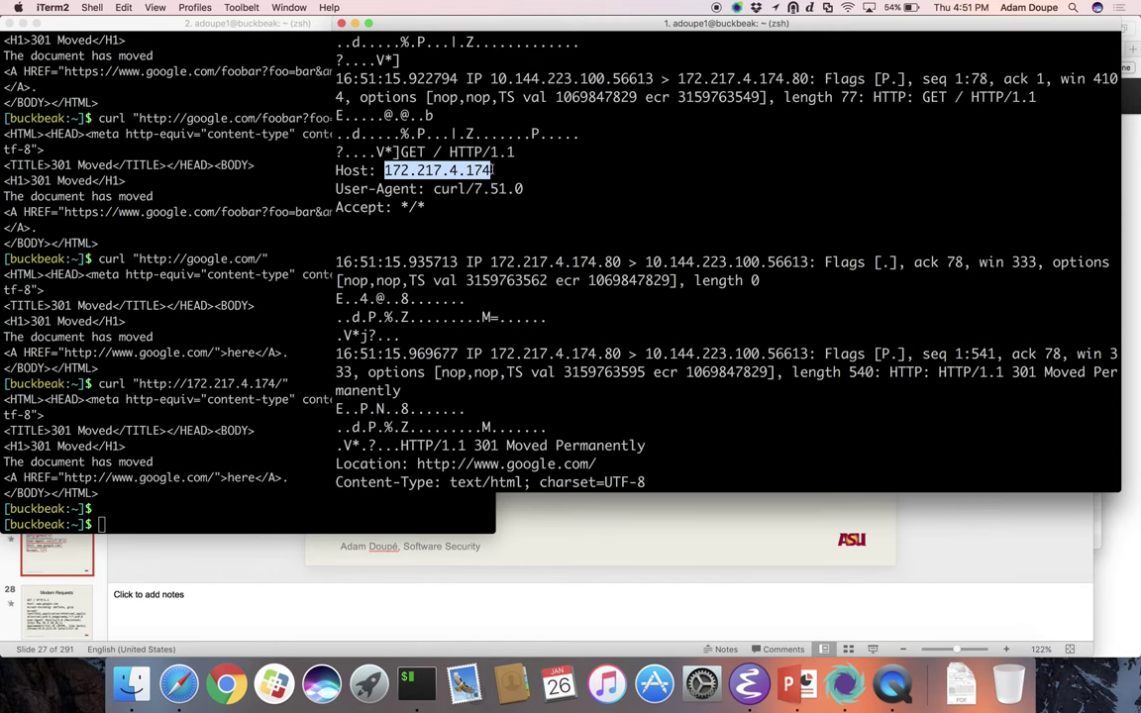
scroll(493, 171, "down", 5)
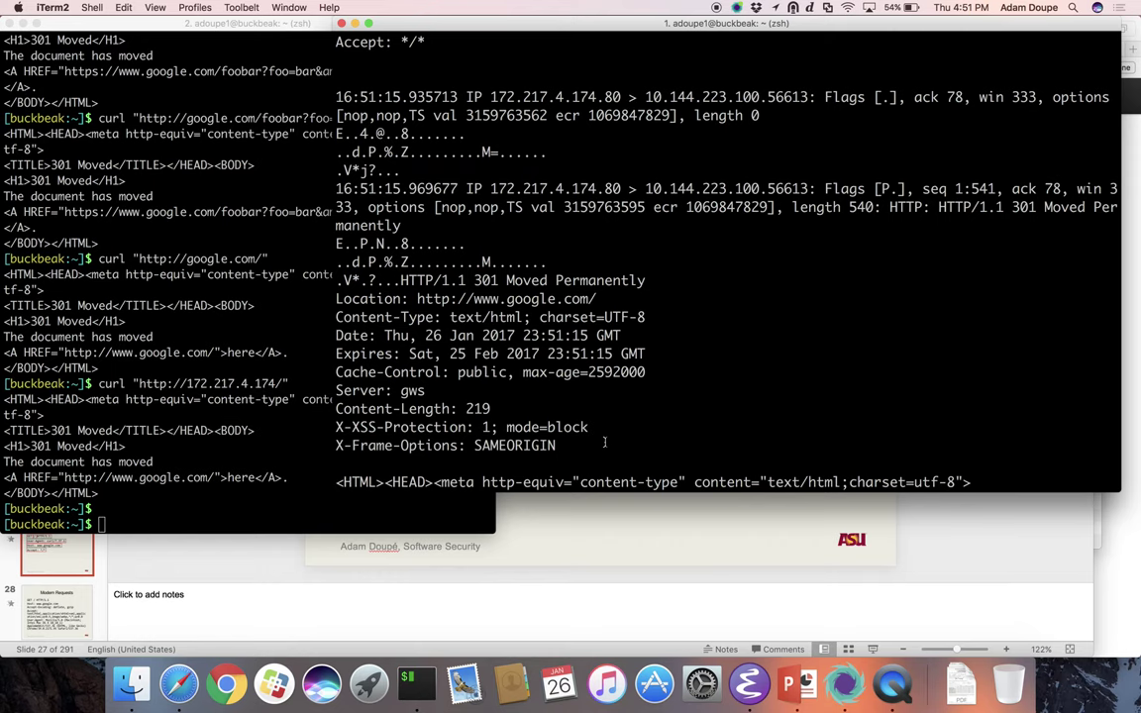
Step: Switch to PowerPoint, compare the Requests – Example slide with the Modern Requests slide, and stay on Modern Requests
key("super+Tab")
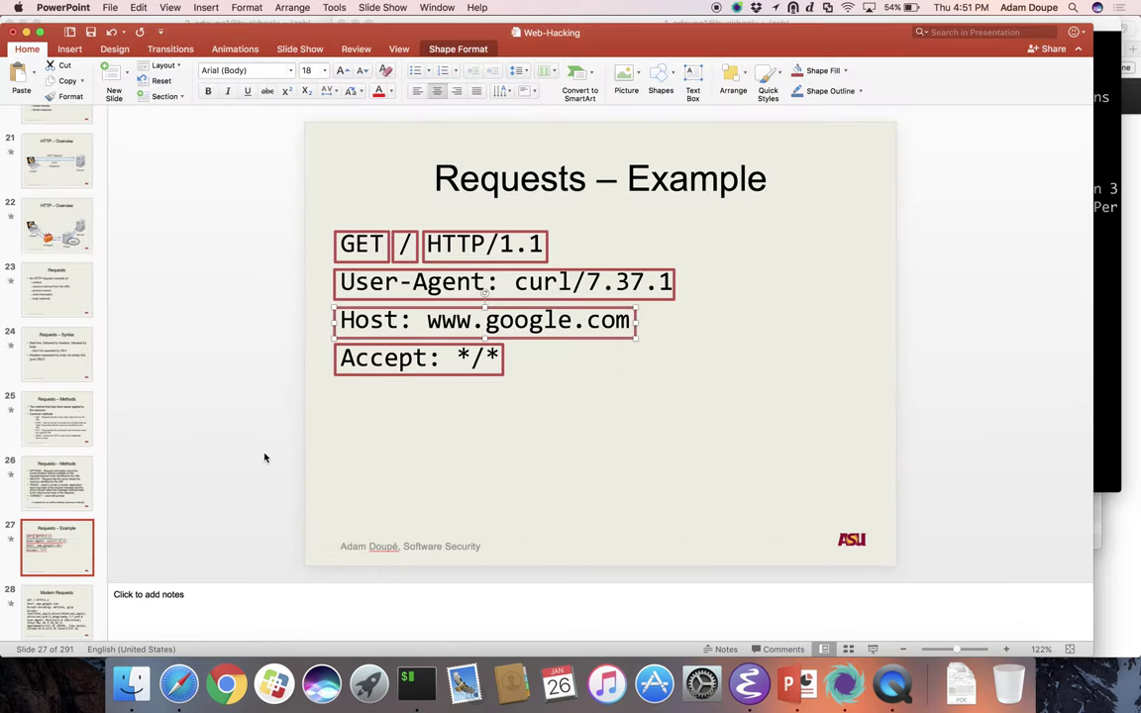
key("Page_Down")
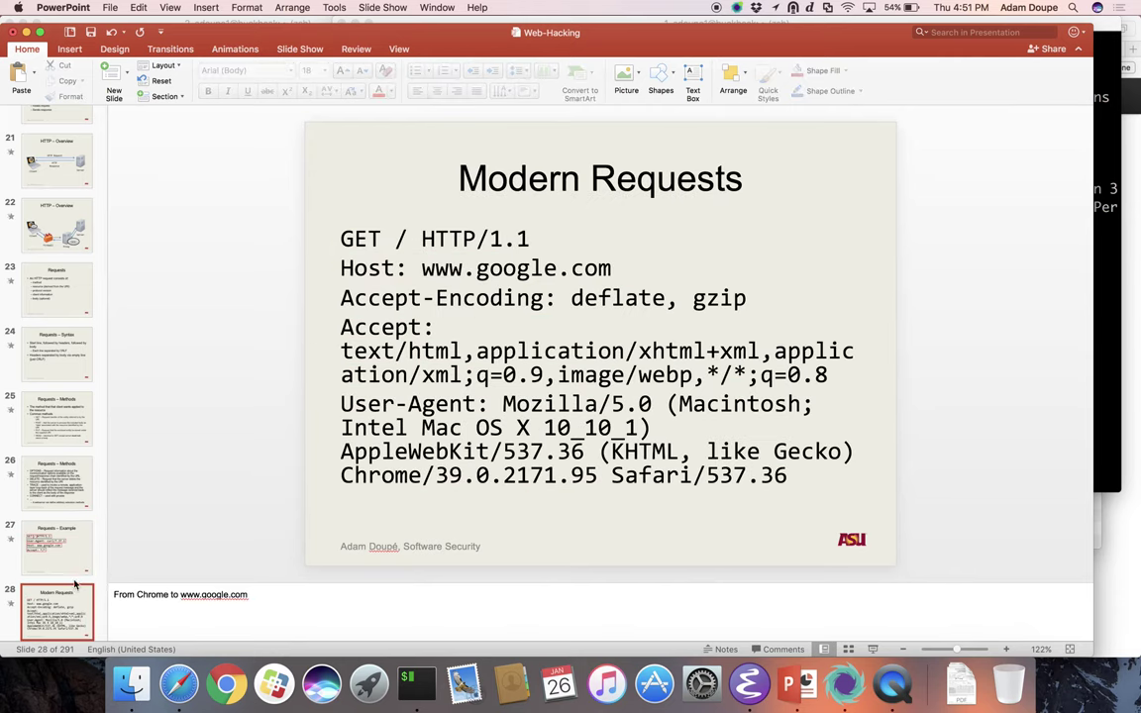
left_click(79, 558)
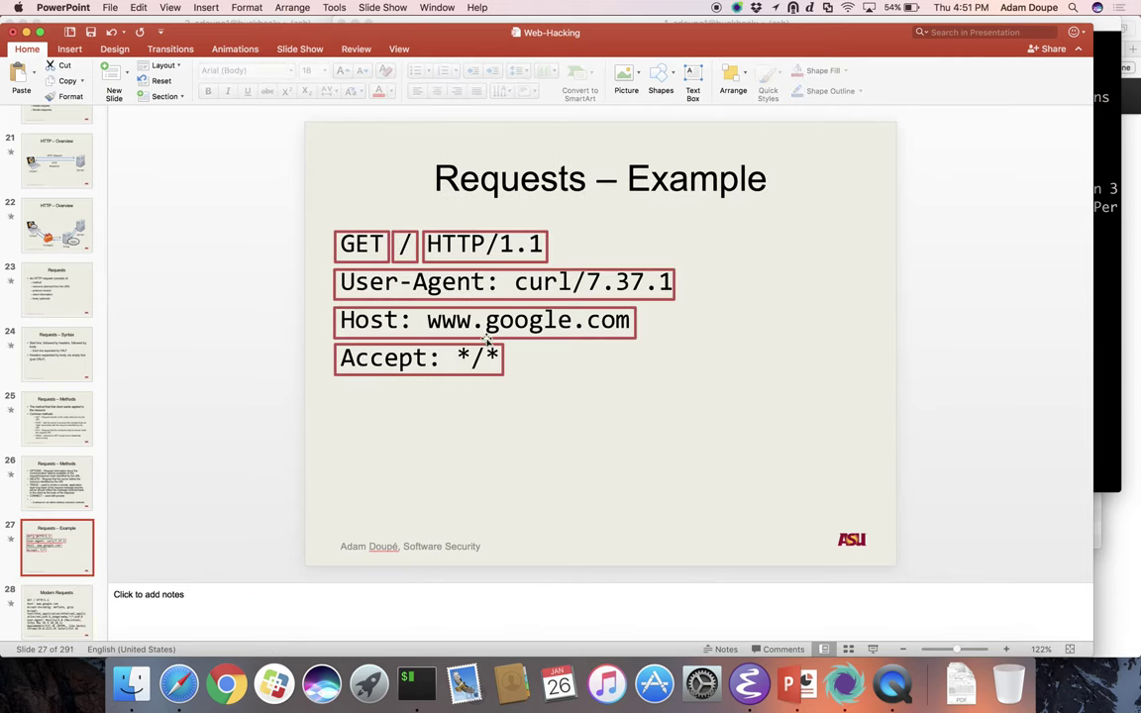
left_click(70, 604)
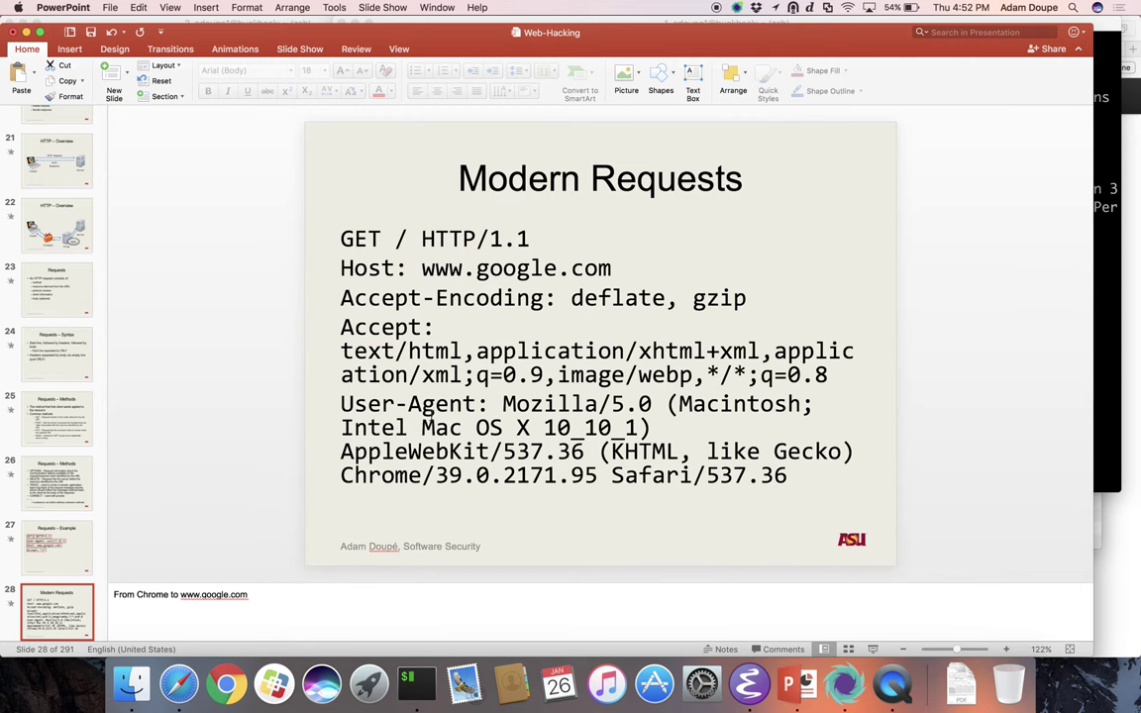
Step: Switch back to iTerm2 and rerun sudo tcpdump -n -Ai en0 port 80
key("super+Tab")
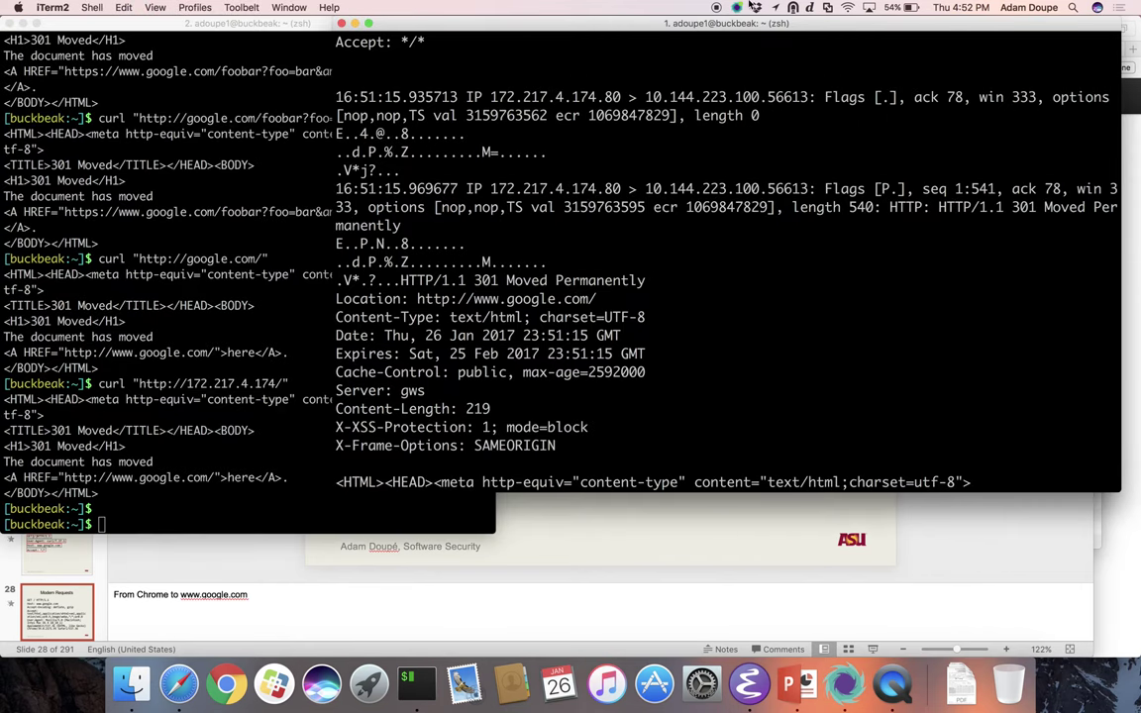
key("ctrl+c")
key("Up")
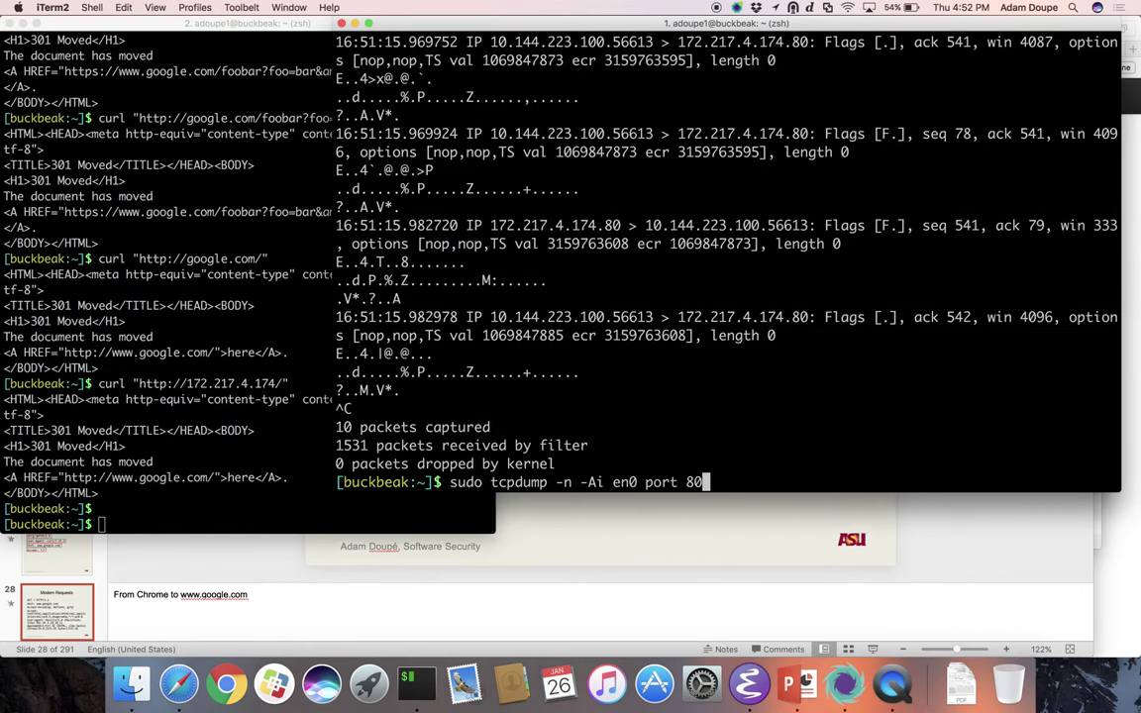
key("Return")
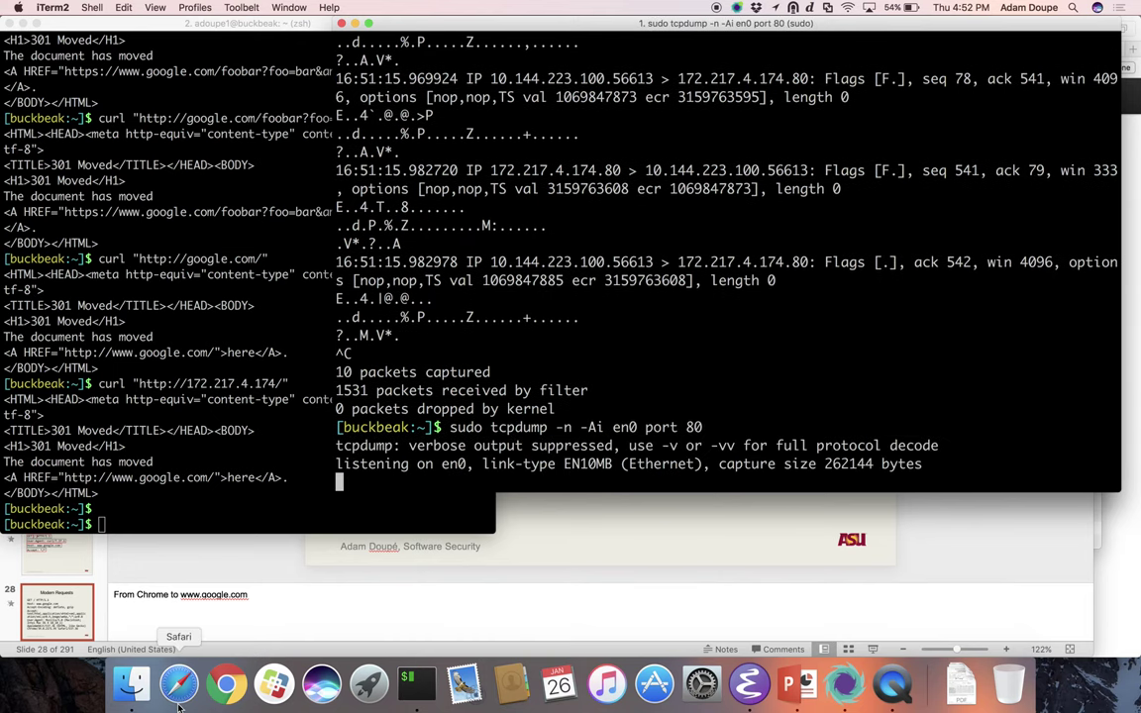
left_click(180, 705, "super")
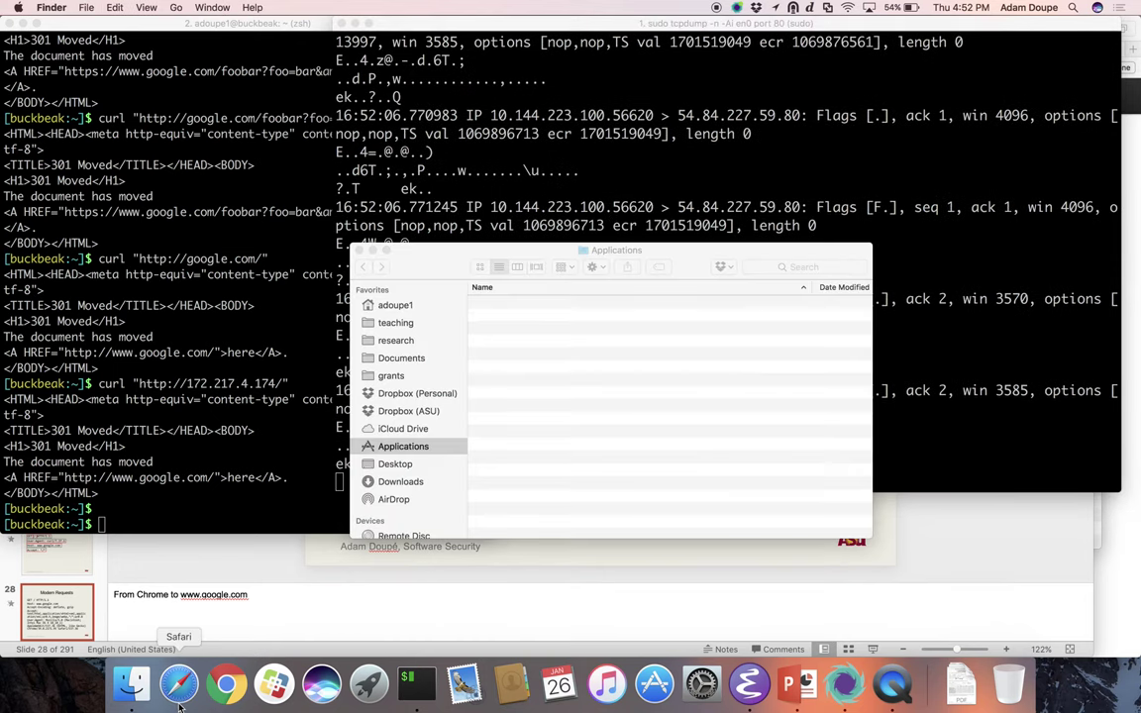
key("super+t")
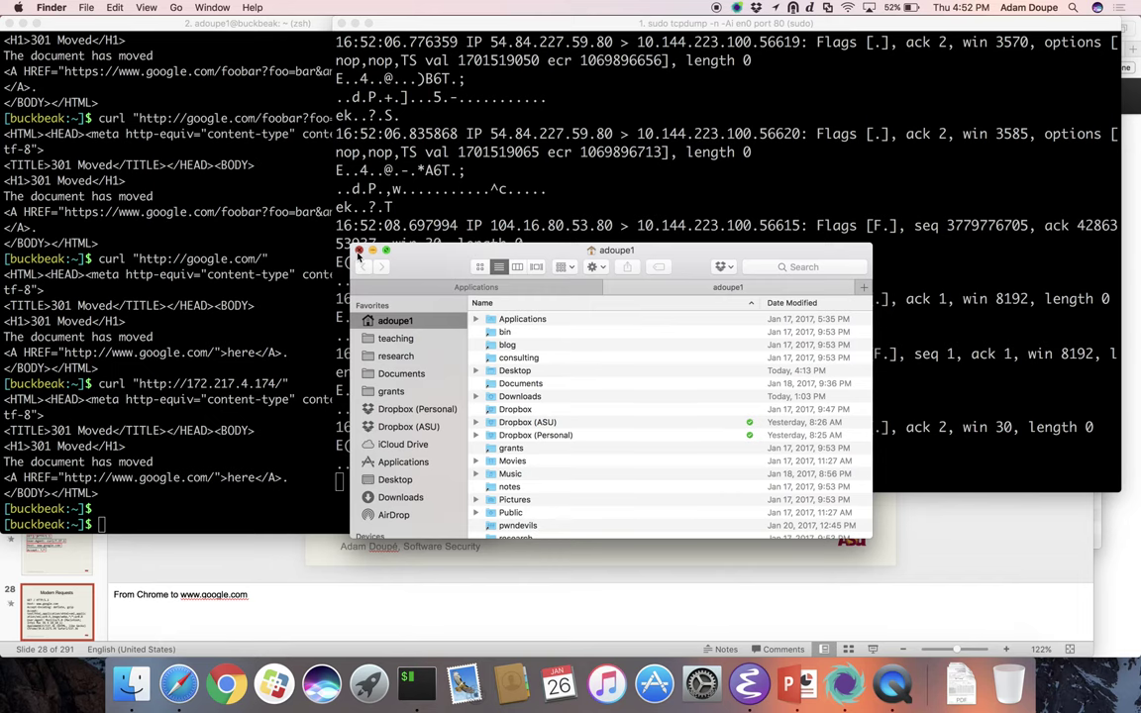
key("super+w")
left_click(394, 236)
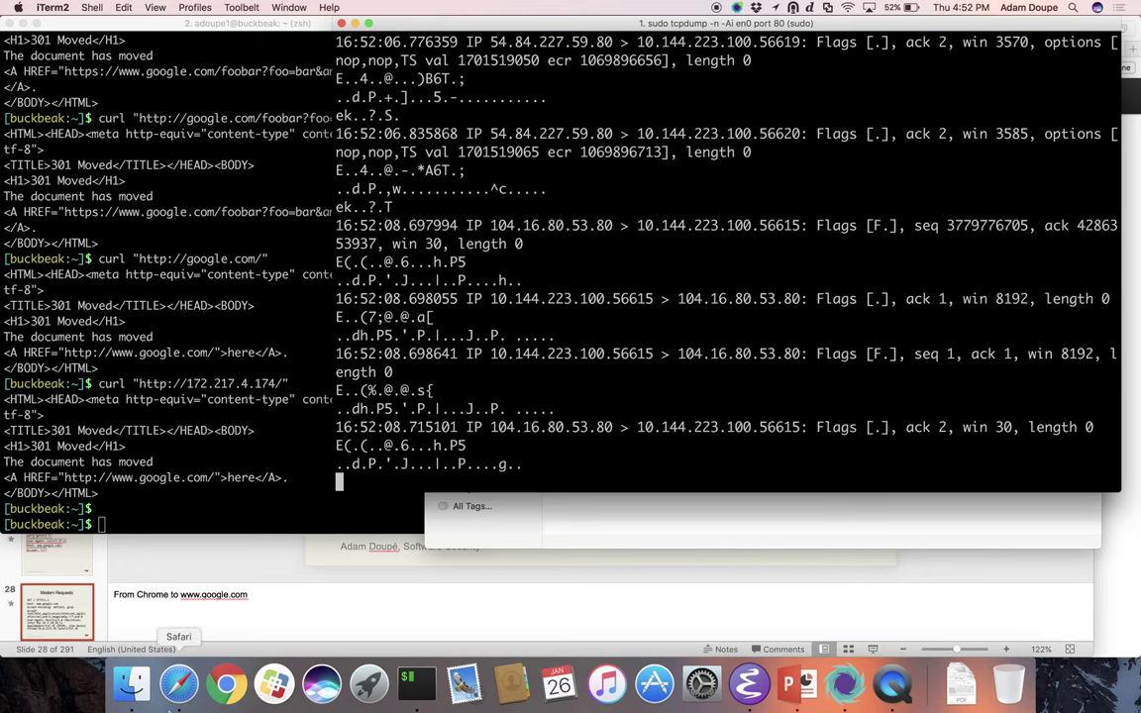
right_click(178, 684)
left_click(220, 565)
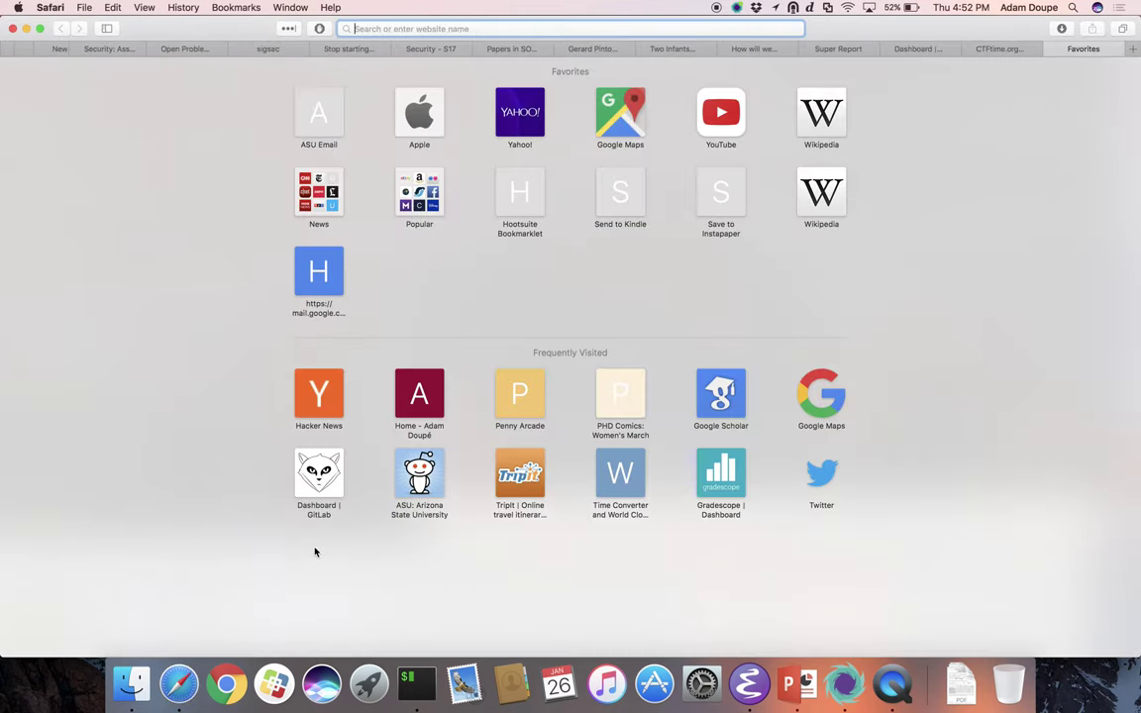
type("p")
key("Return")
key("BackSpace")
key("BackSpace")
type("http://www.google.com")
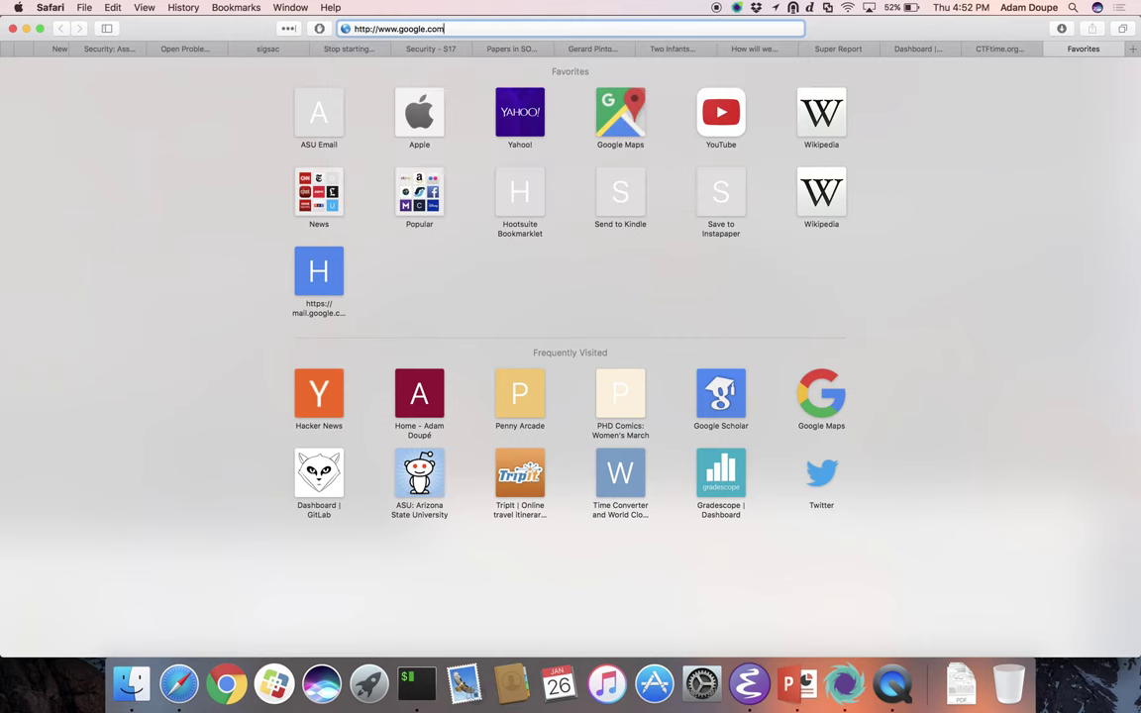
key("Return")
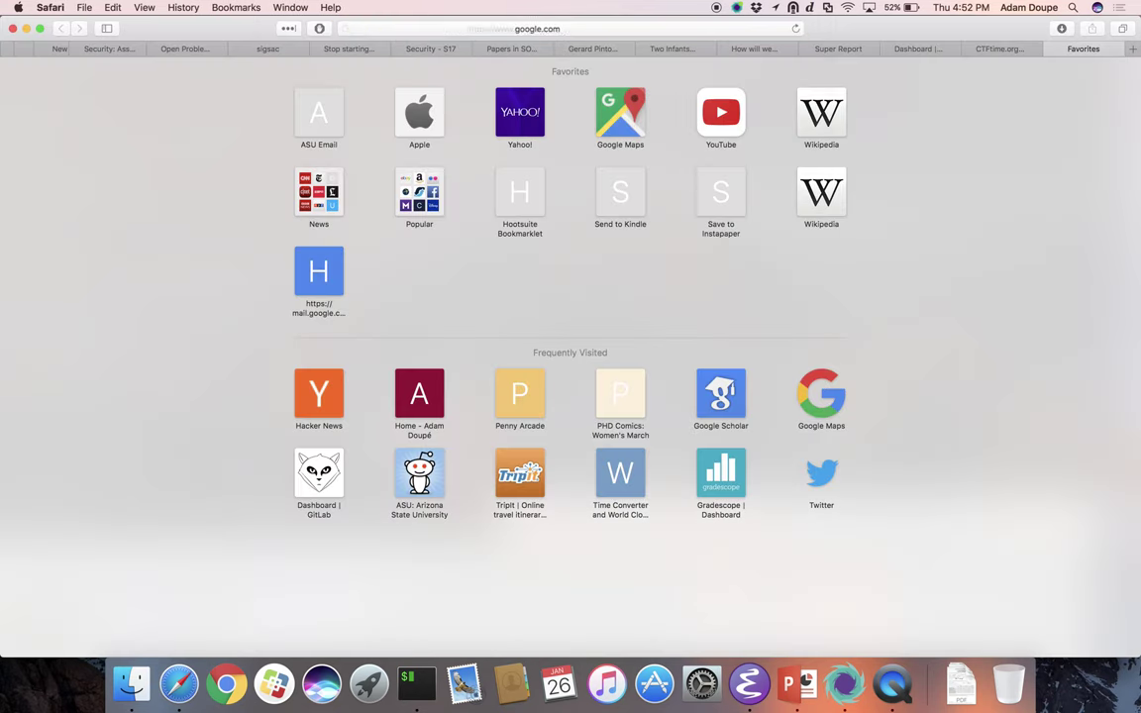
Step: Switch back to iTerm2, stop the tcpdump capture, and look over its most recent packets
key("super+Tab")
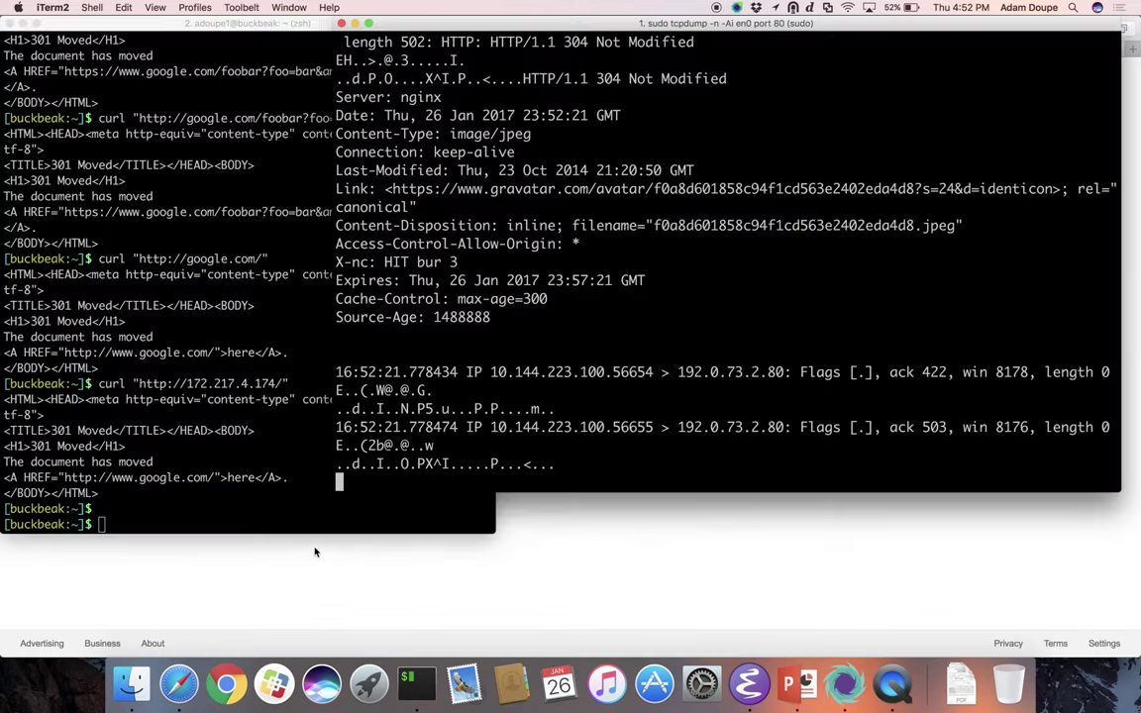
key("ctrl+c")
scroll(549, 392, "up", 5)
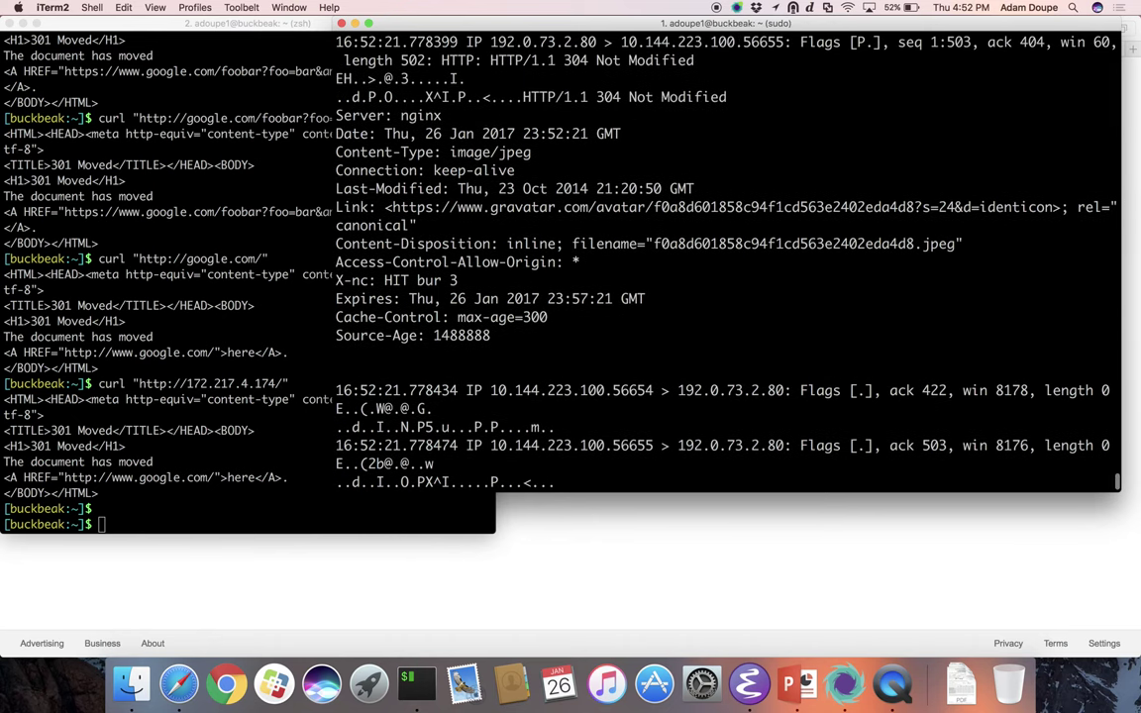
scroll(728, 262, "up", 6)
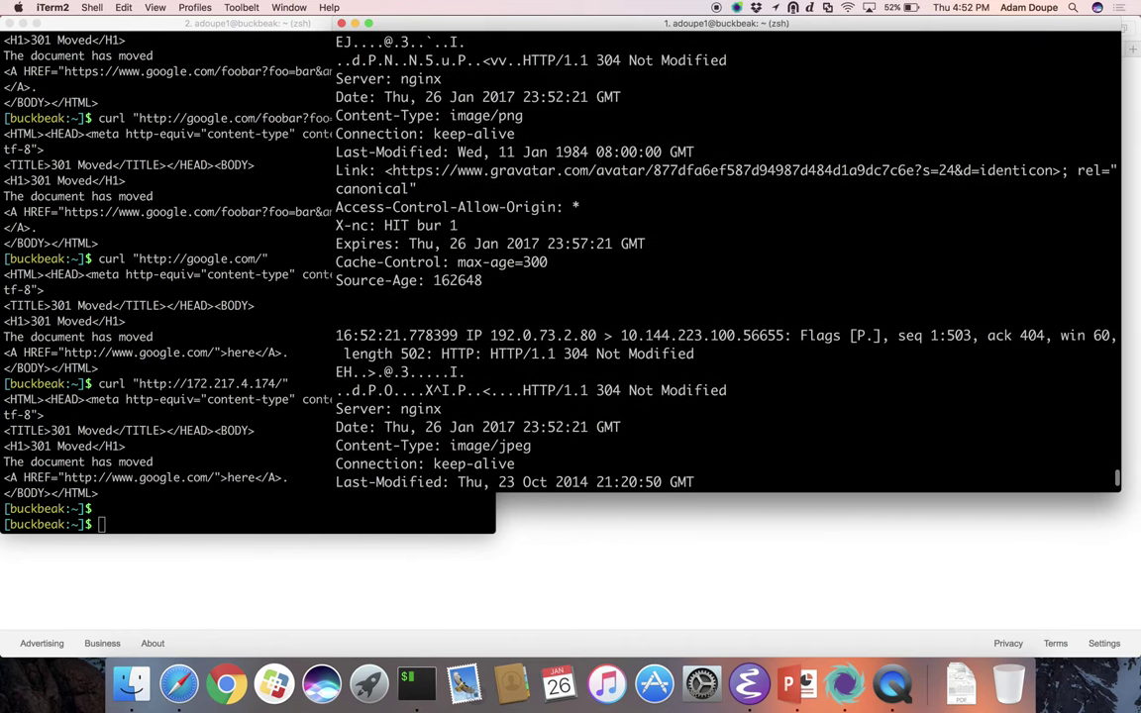
scroll(729, 263, "up", 6)
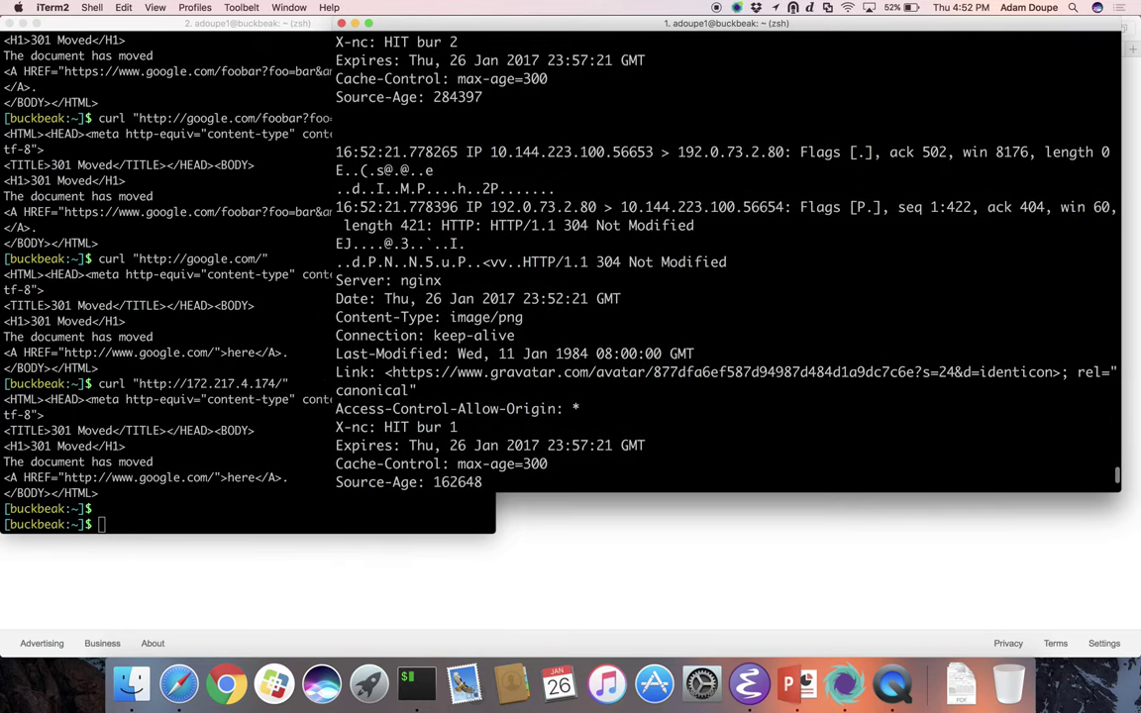
scroll(728, 262, "up", 6)
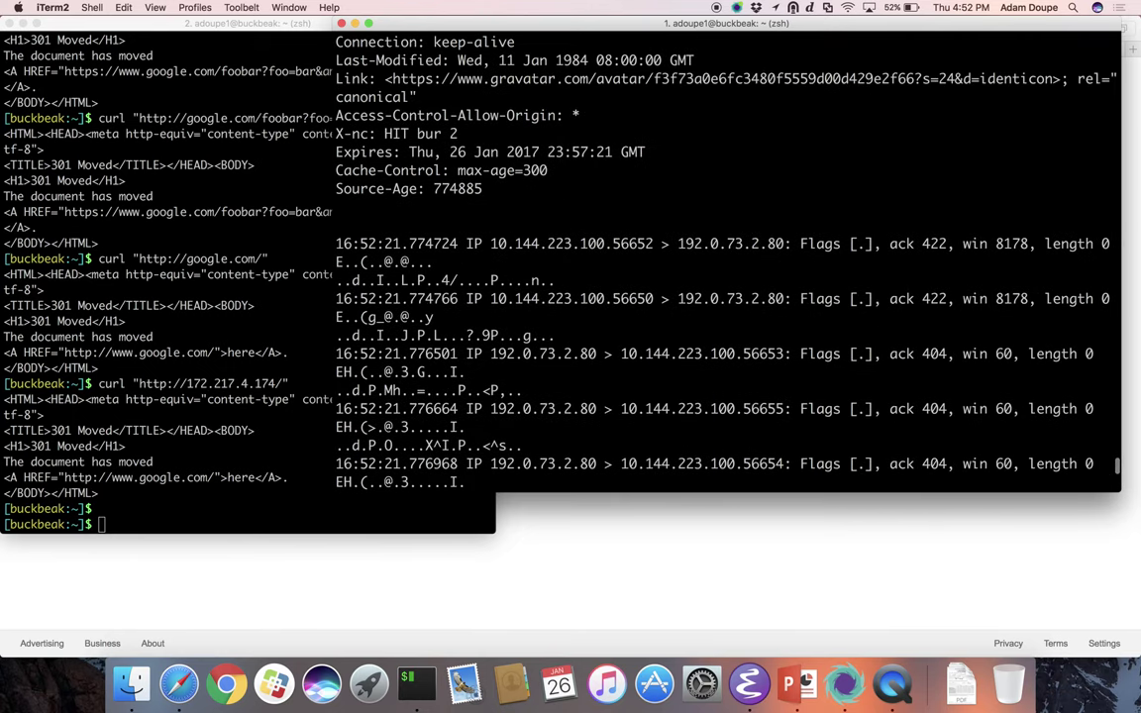
scroll(728, 263, "up", 6)
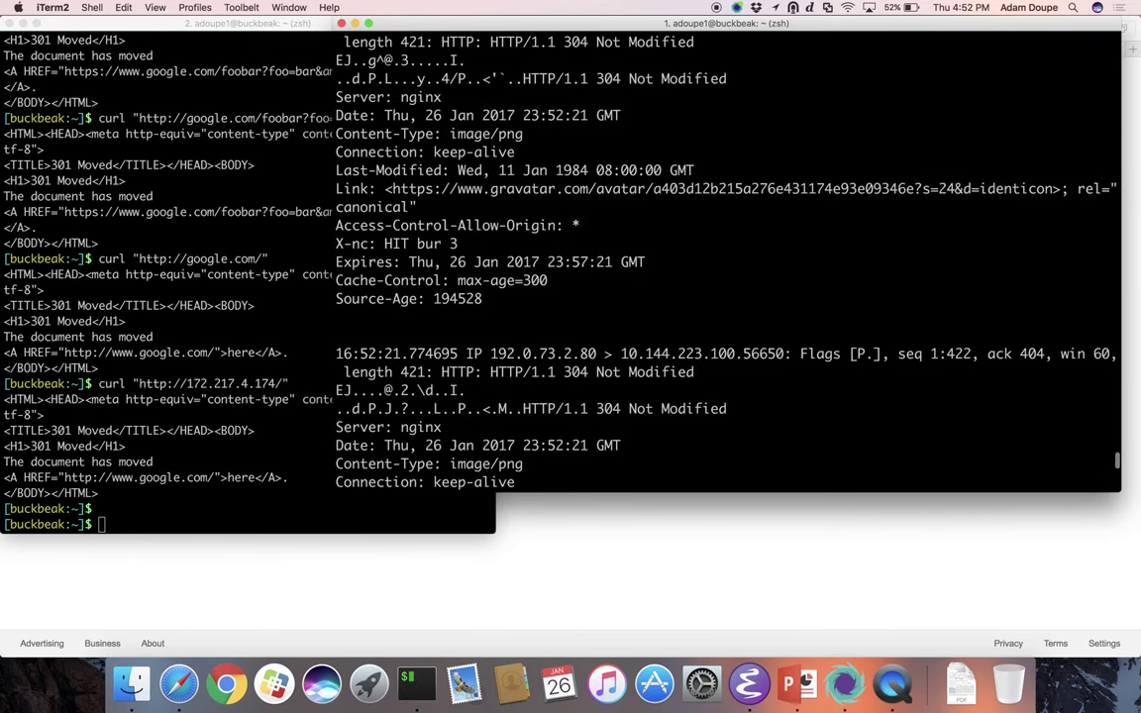
scroll(728, 262, "up", 2)
scroll(728, 263, "down", 15)
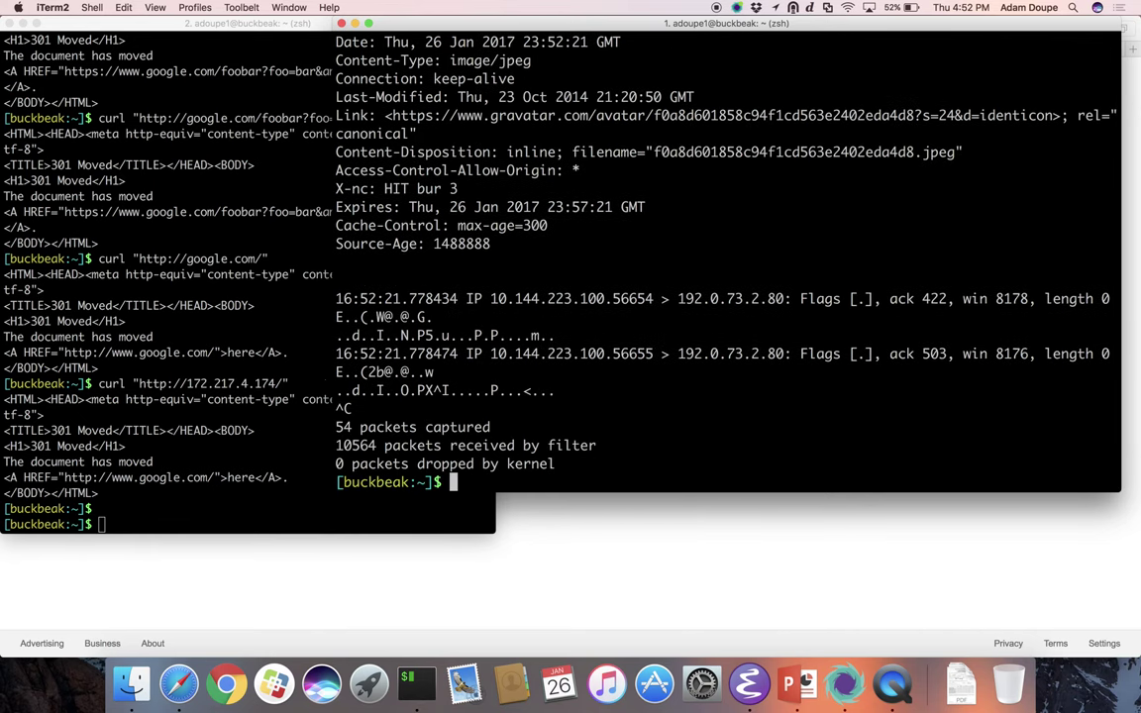
left_click(119, 7)
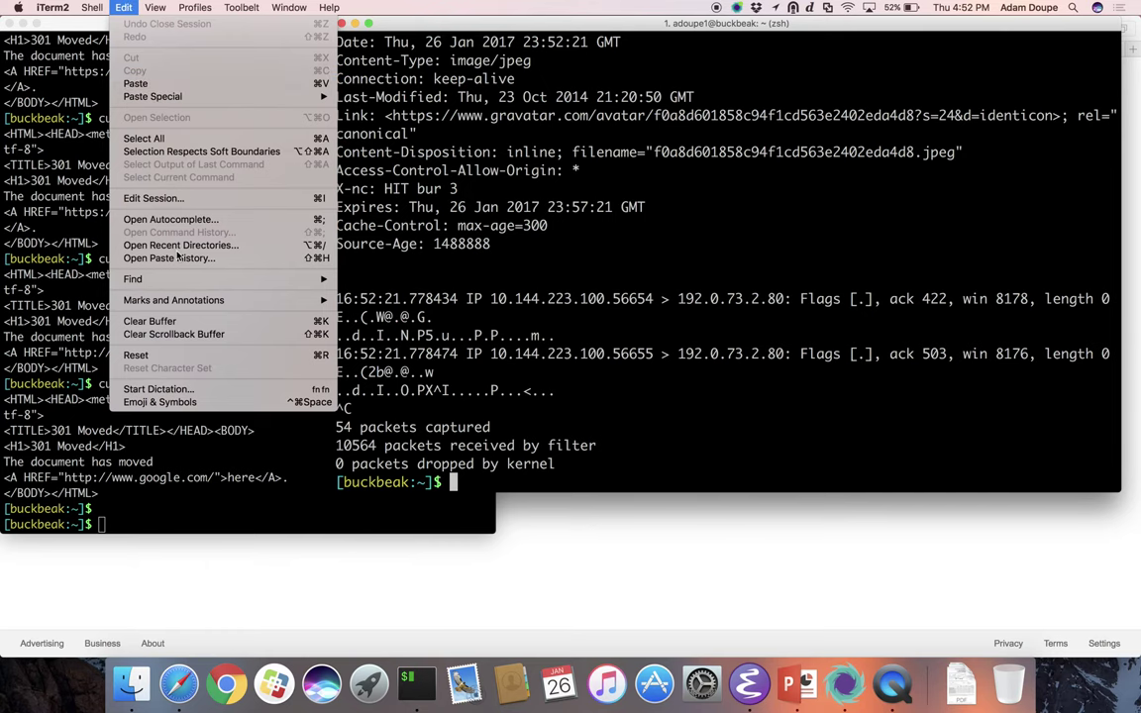
mouse_move(164, 278)
left_click(421, 306)
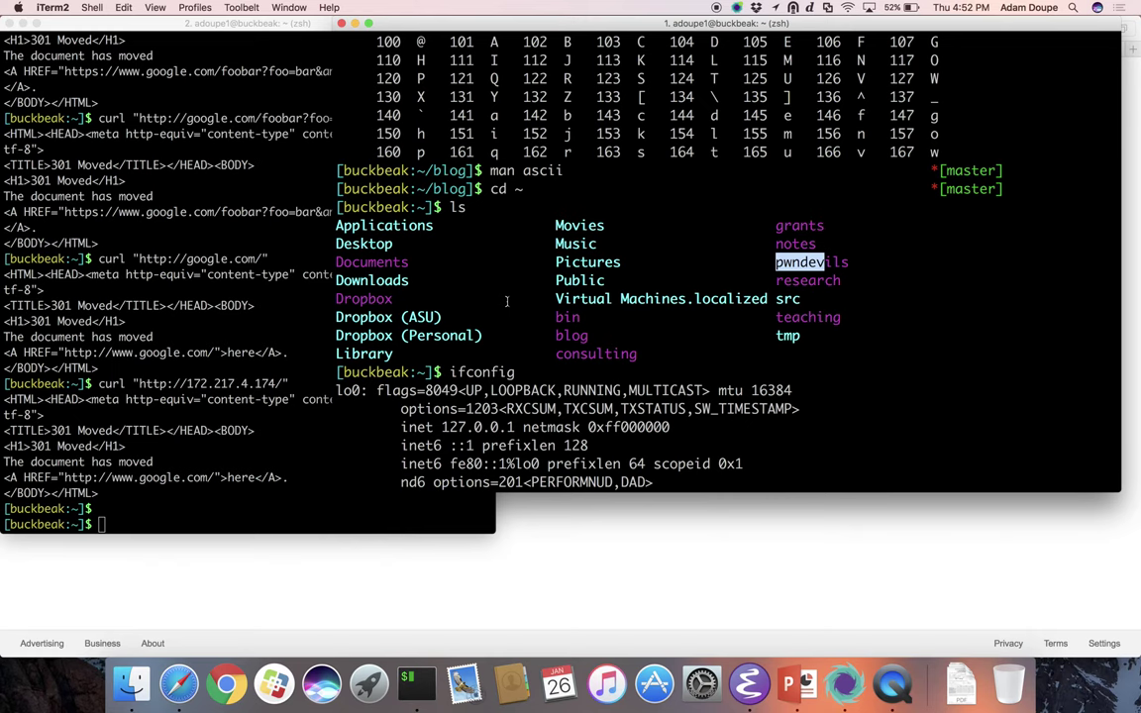
scroll(506, 301, "down", 10)
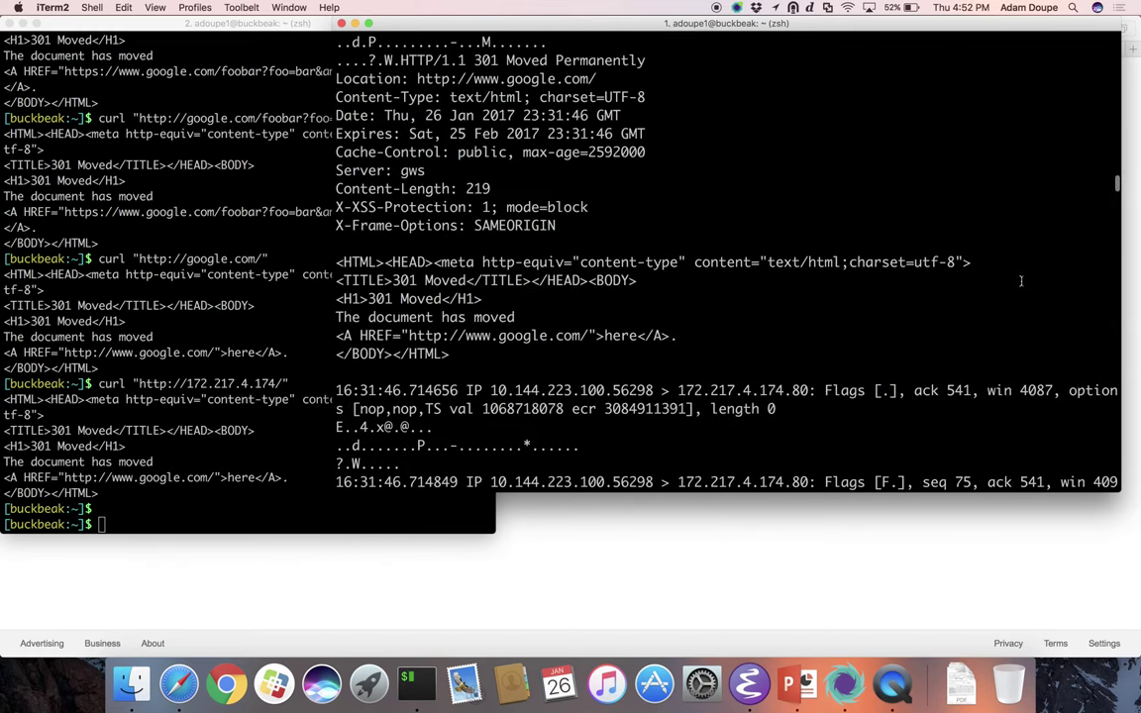
scroll(918, 255, "down", 15)
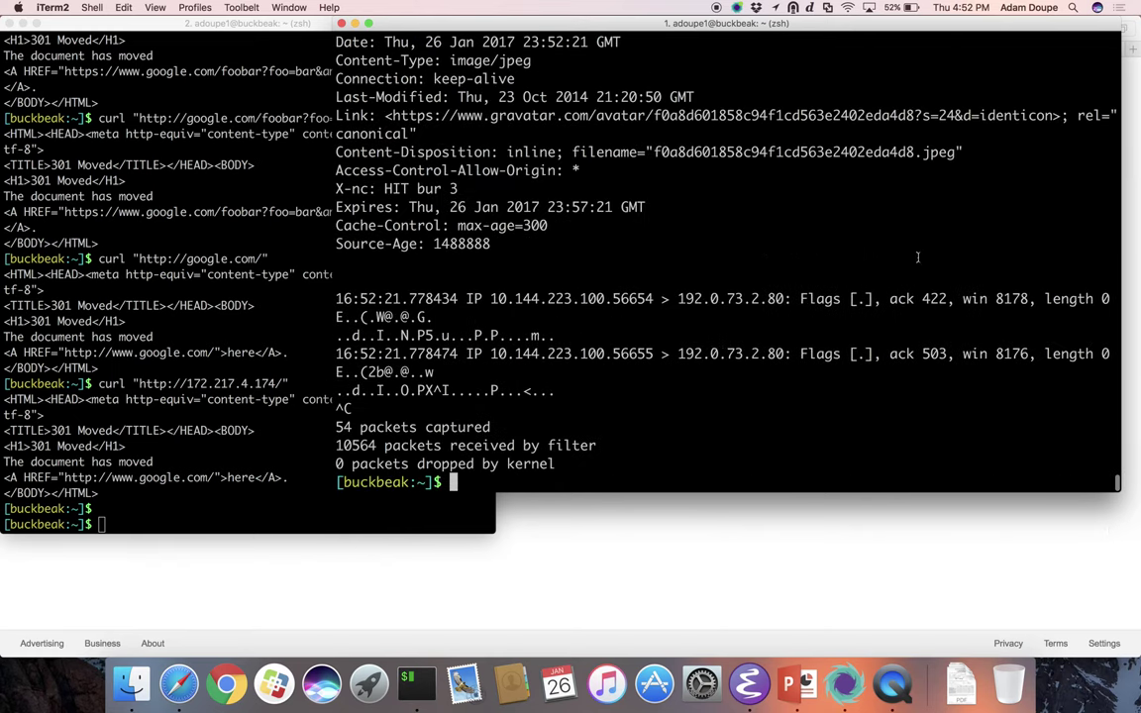
Step: Look through the latest capture from its starting command for the GET requests sent by the browser
scroll(917, 258, "up", 10)
scroll(918, 257, "up", 20)
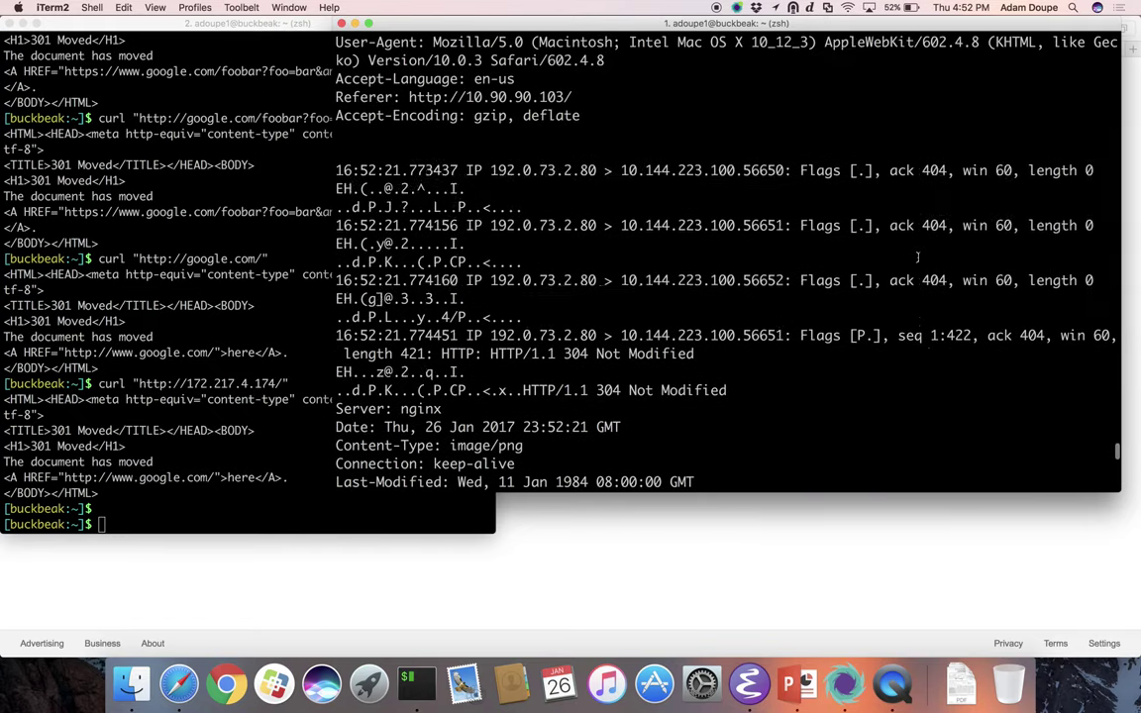
scroll(918, 258, "down", 20)
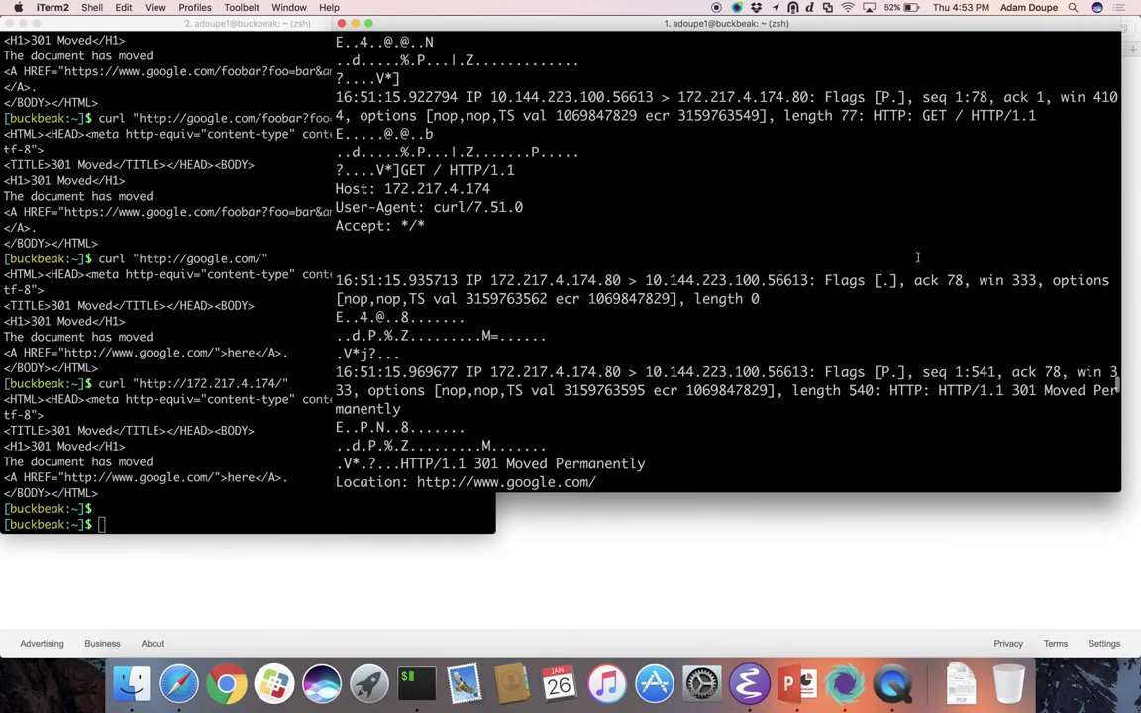
scroll(917, 258, "down", 14)
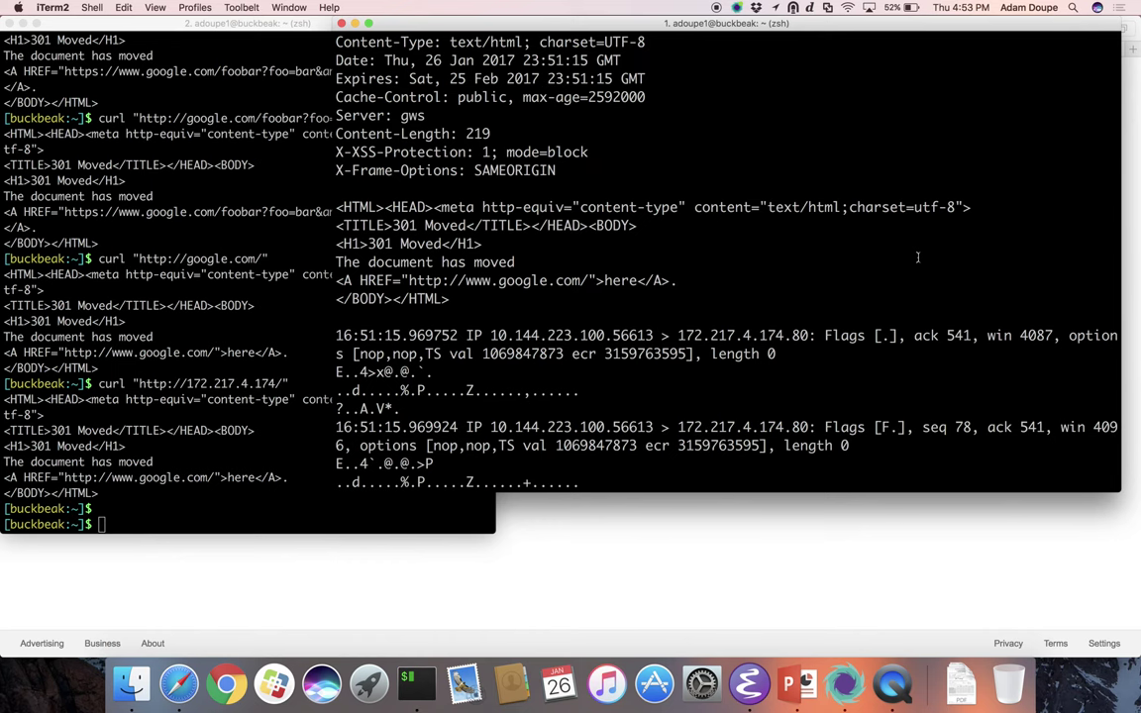
scroll(917, 258, "down", 20)
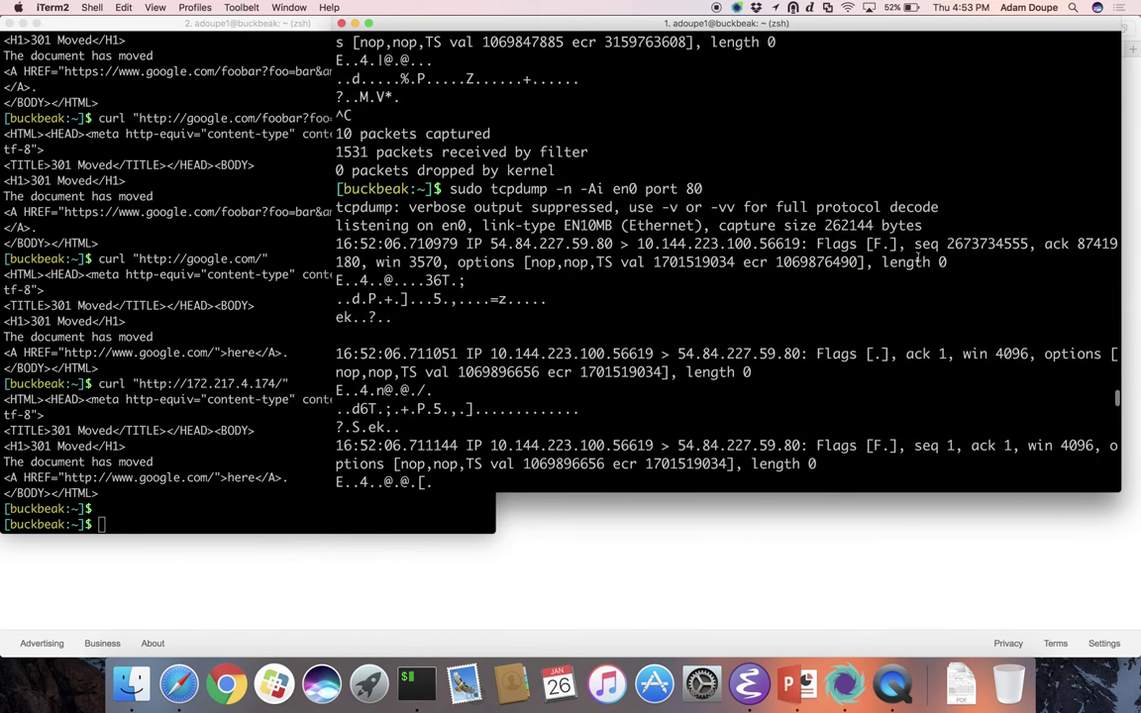
scroll(918, 258, "down", 20)
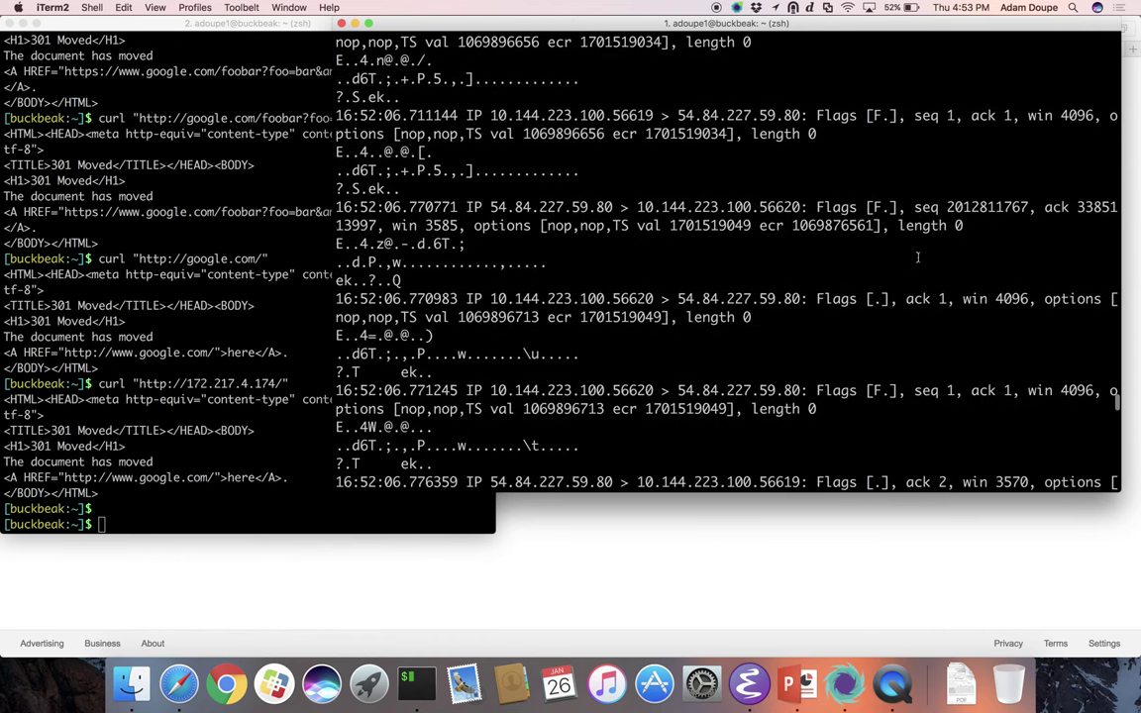
scroll(918, 258, "down", 20)
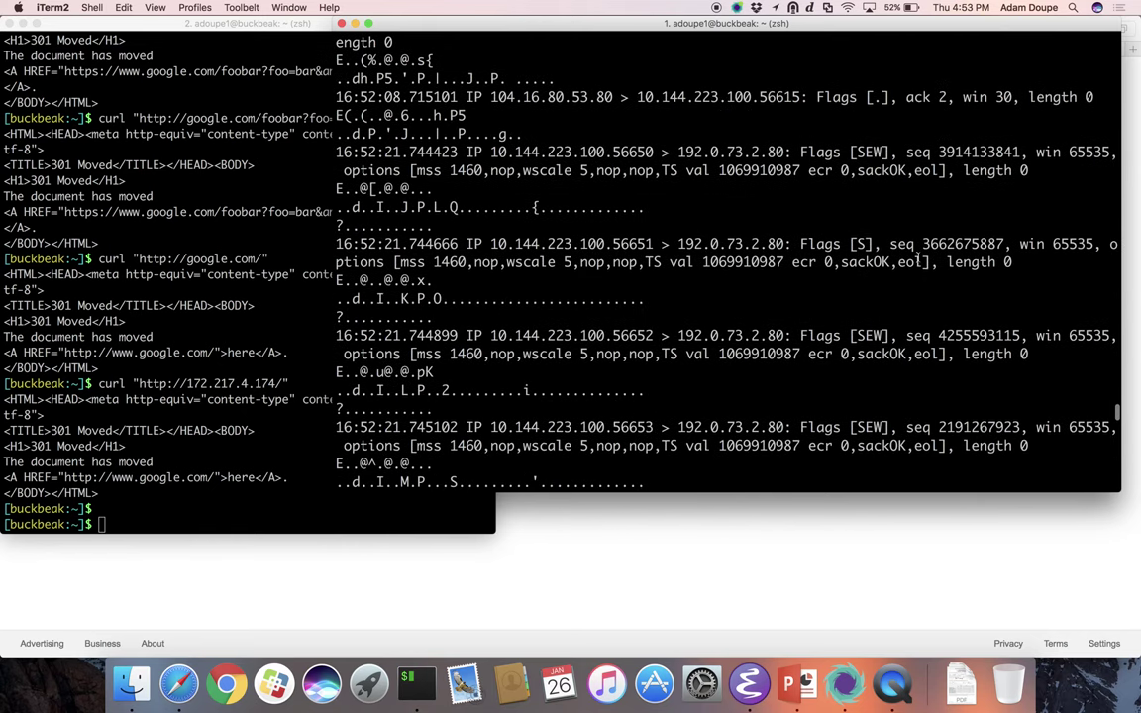
scroll(917, 258, "down", 20)
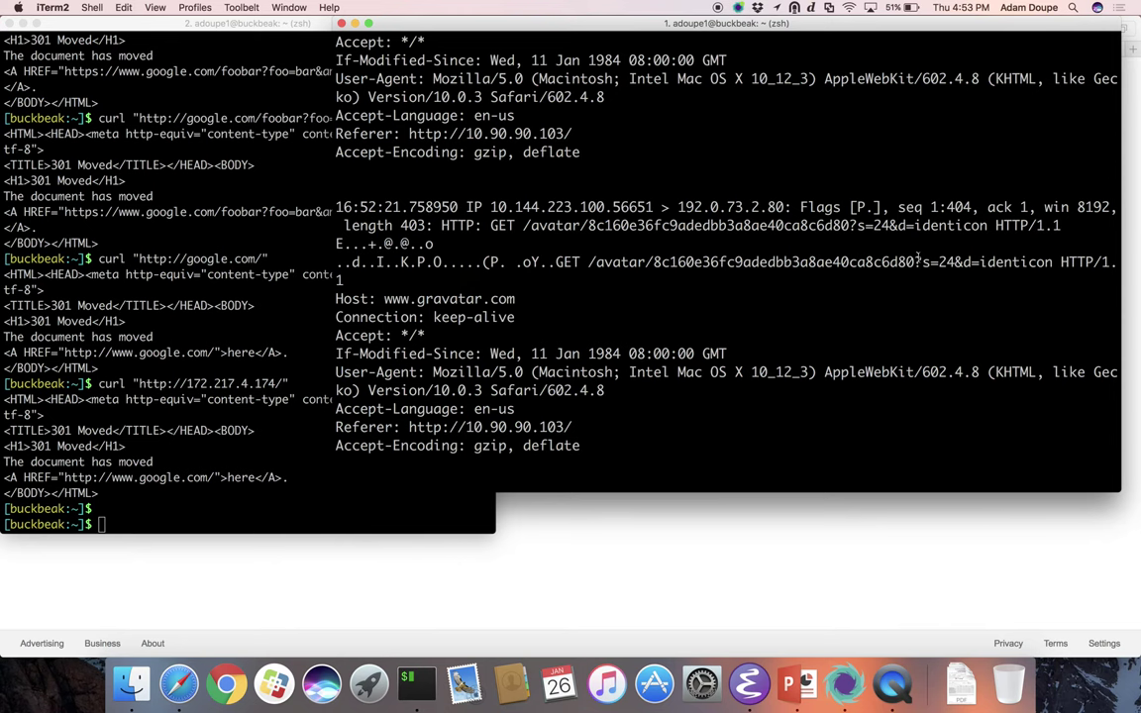
scroll(918, 258, "down", 4)
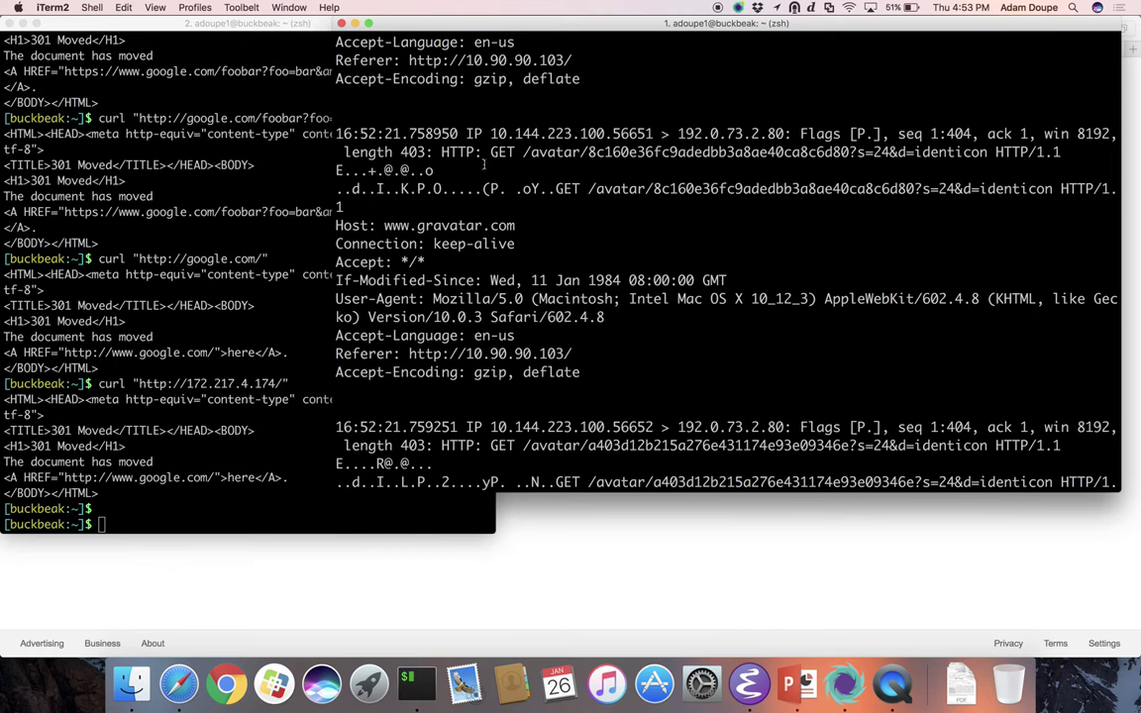
left_click_drag(516, 226, 384, 226)
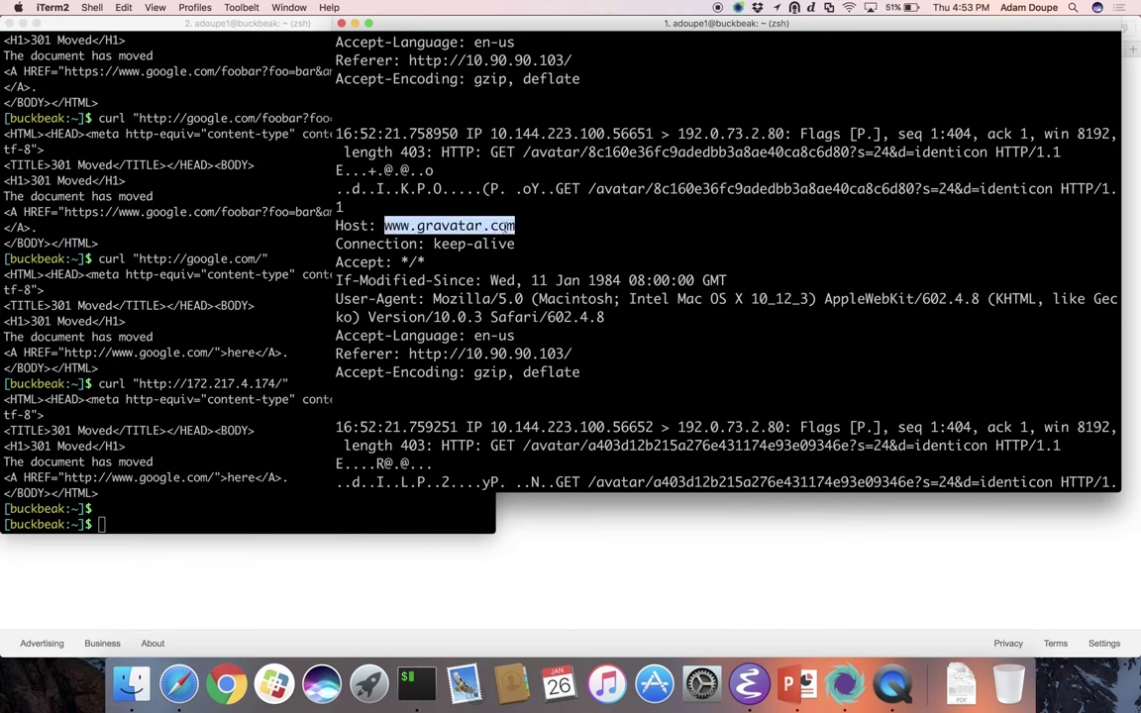
left_click_drag(581, 373, 312, 222)
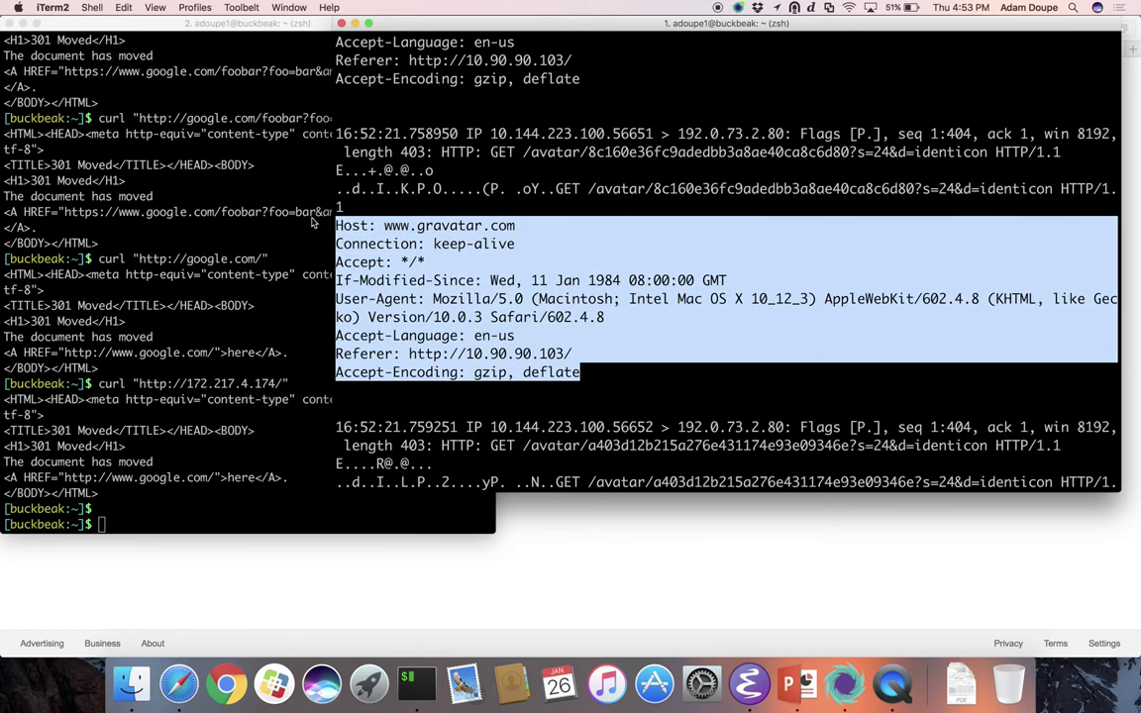
left_click(446, 237)
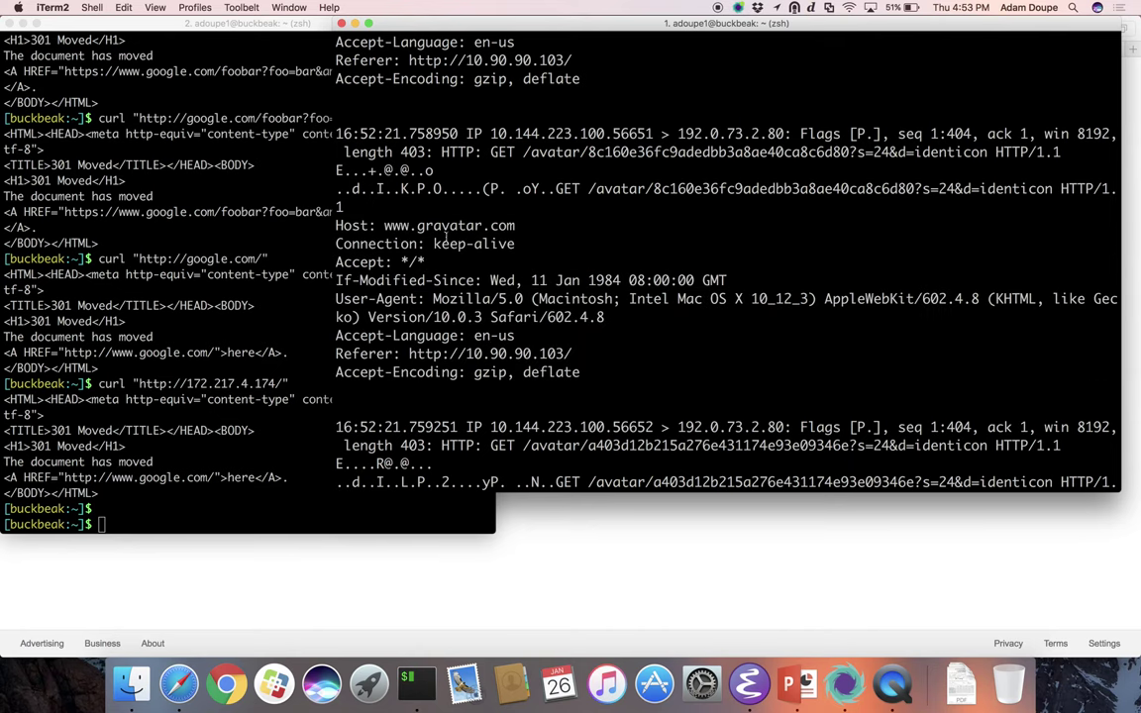
Step: Highlight the avatar request's GET line, its /avatar/ path, and the identicon parameter value, and clear the selection
left_click_drag(556, 189, 1117, 189)
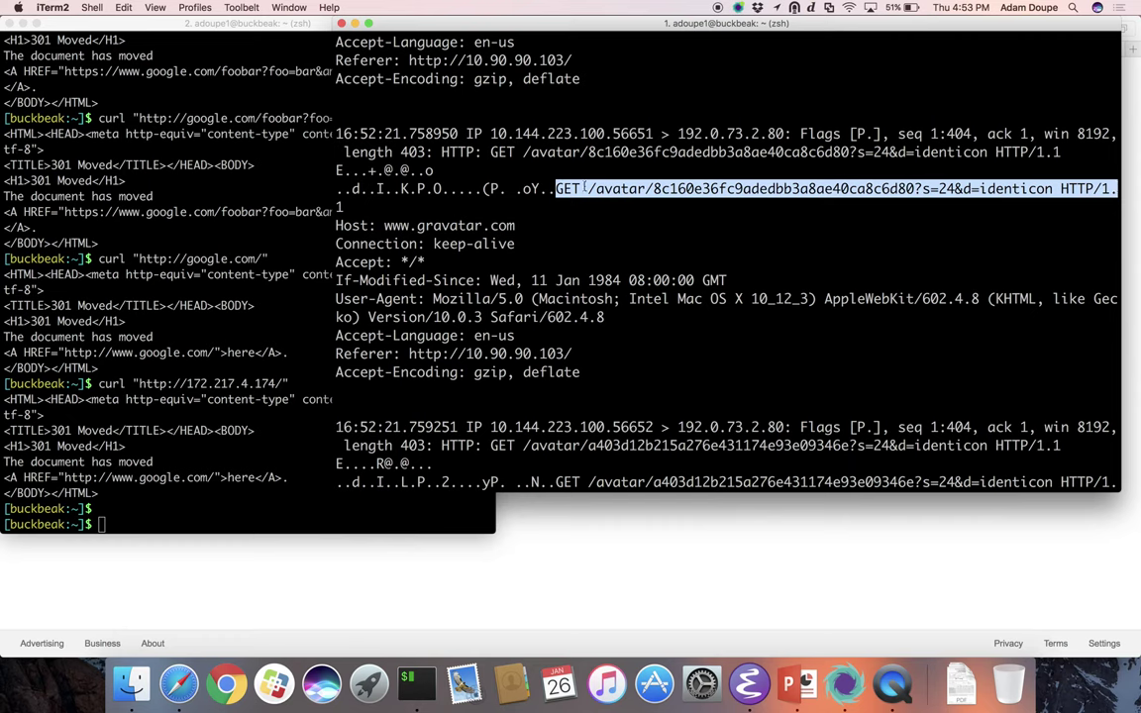
double_click(517, 188)
double_click(807, 188)
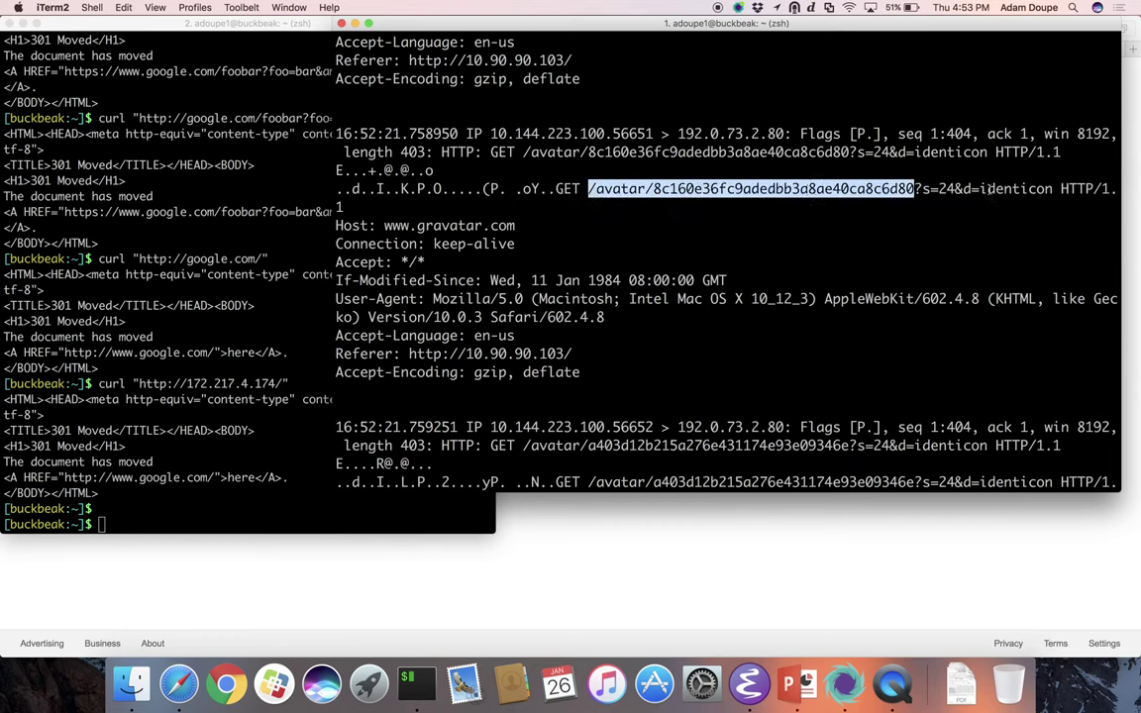
left_click(1048, 188)
double_click(1047, 188)
right_click(1020, 188)
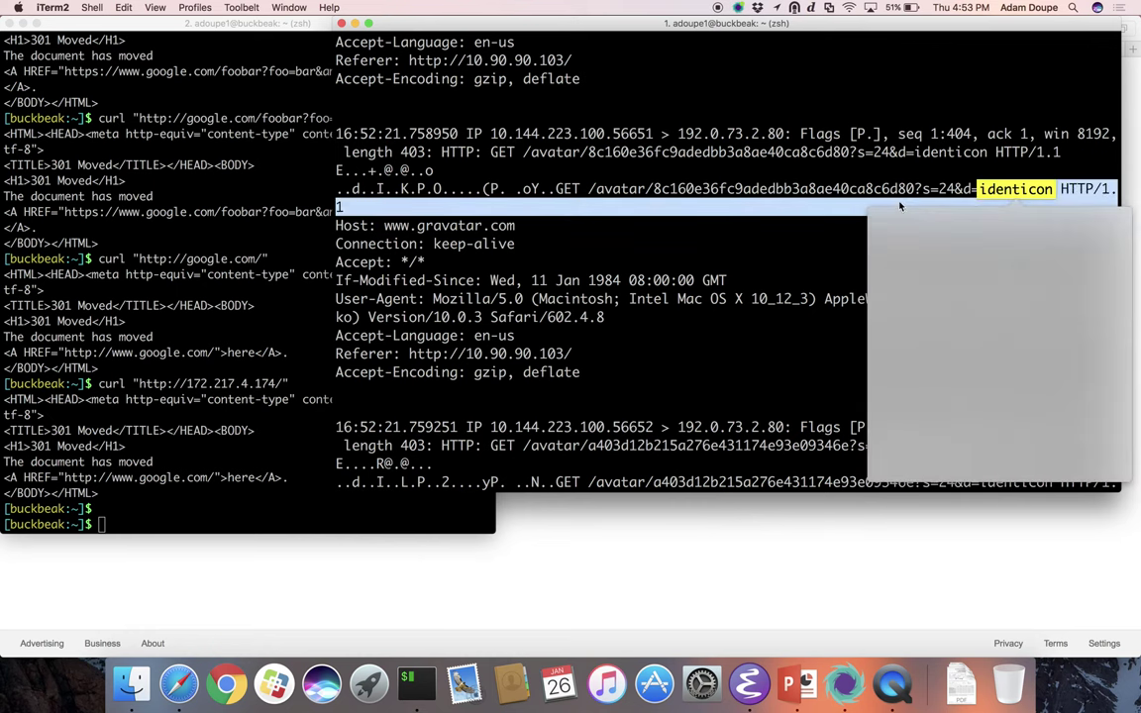
left_click(1088, 194)
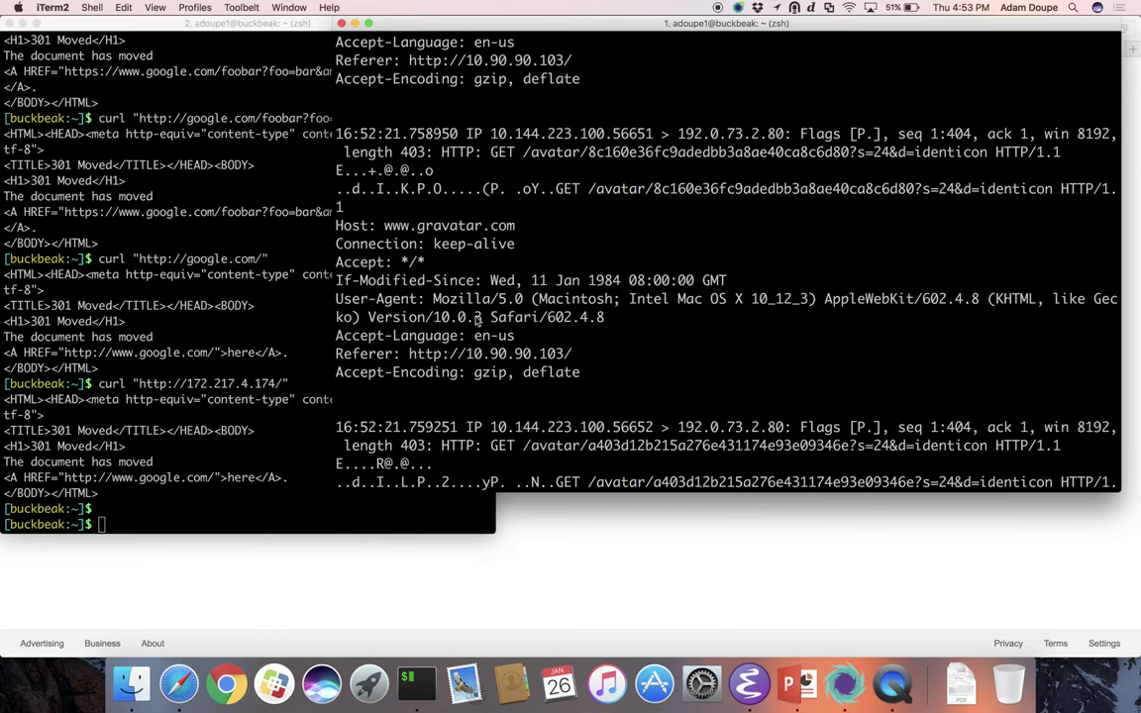
Step: Switch to PowerPoint to view the Modern Requests slide
key("super+Tab")
key("super+Tab")
key("super+Tab")
key("super+Tab")
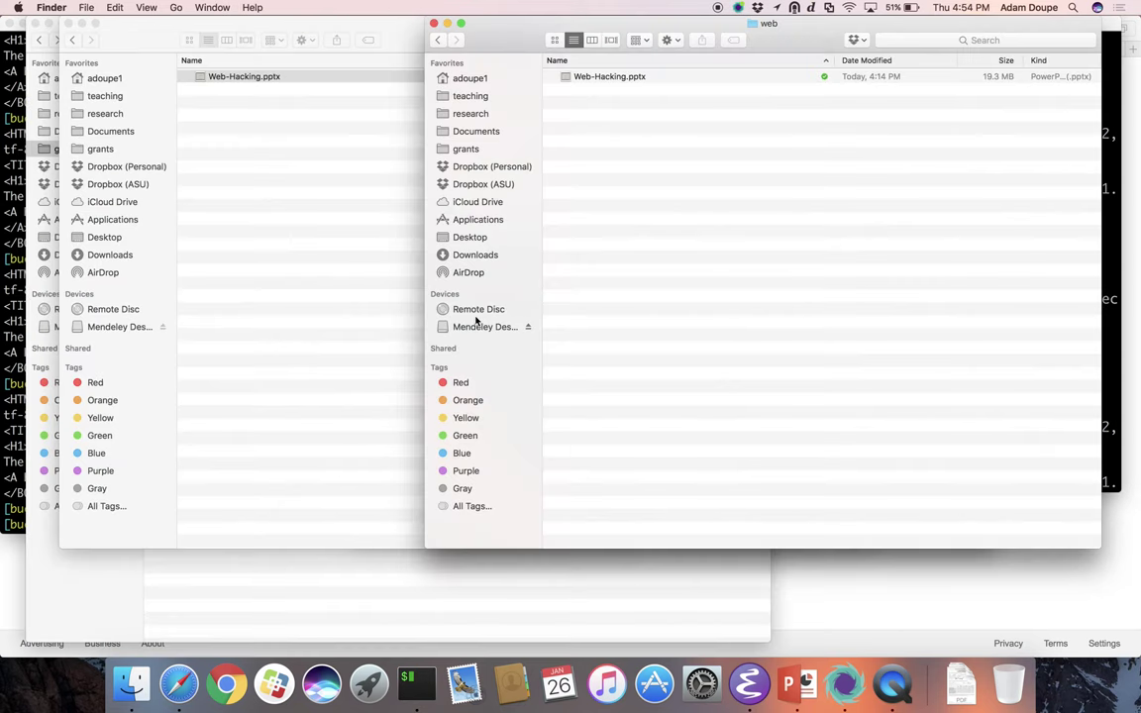
key("super+Tab")
key("super+Tab")
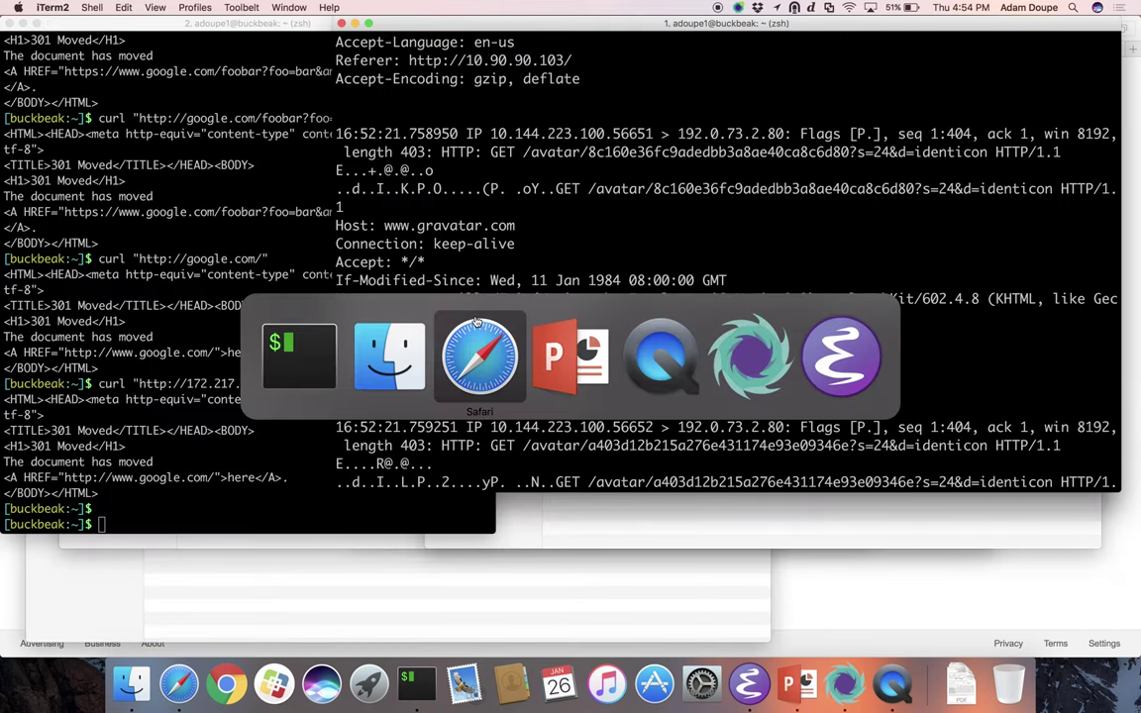
key("super+Tab")
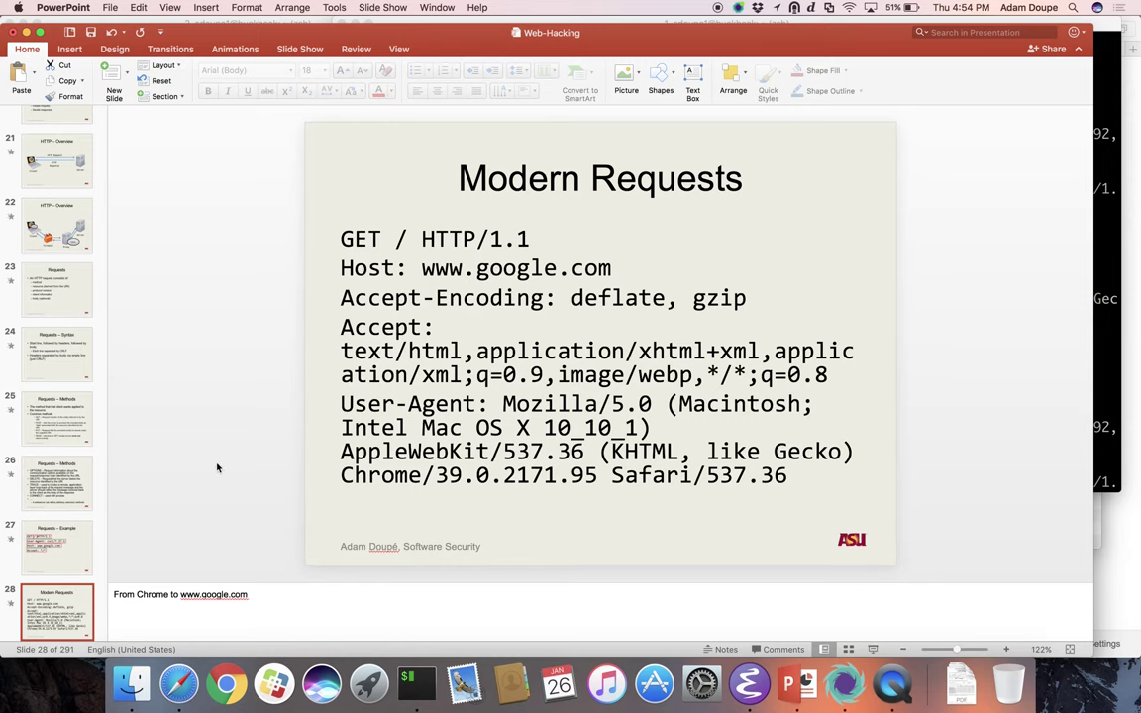
Step: Advance the presentation to the Responses slide
key("Down")
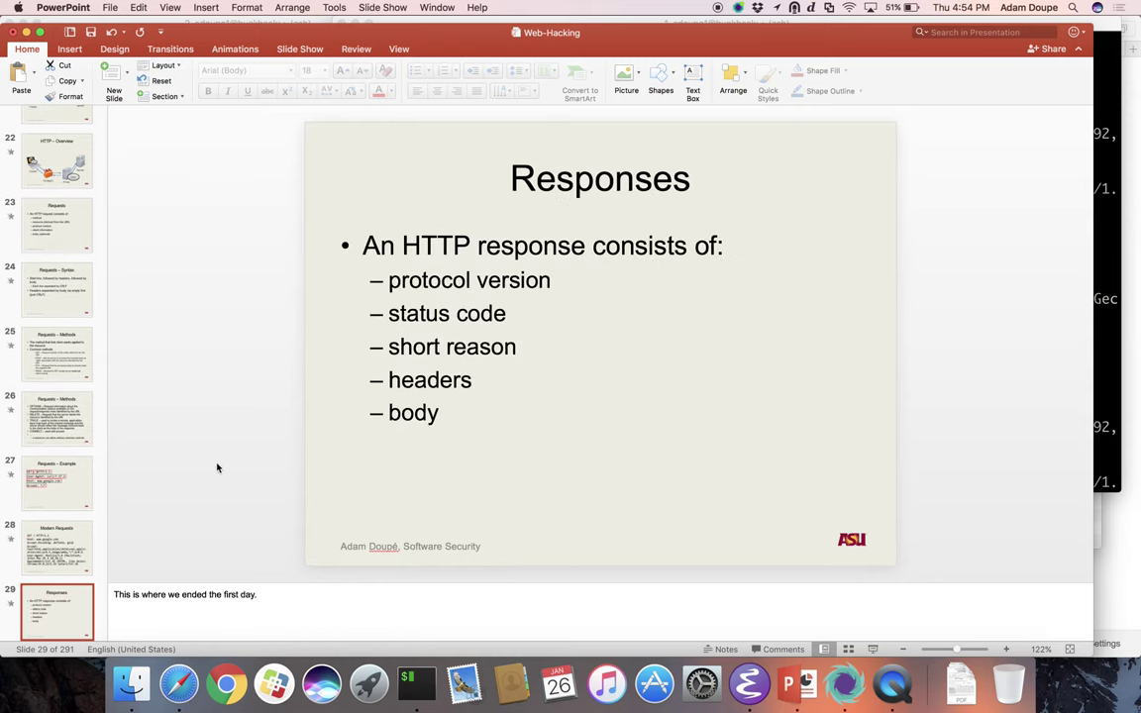
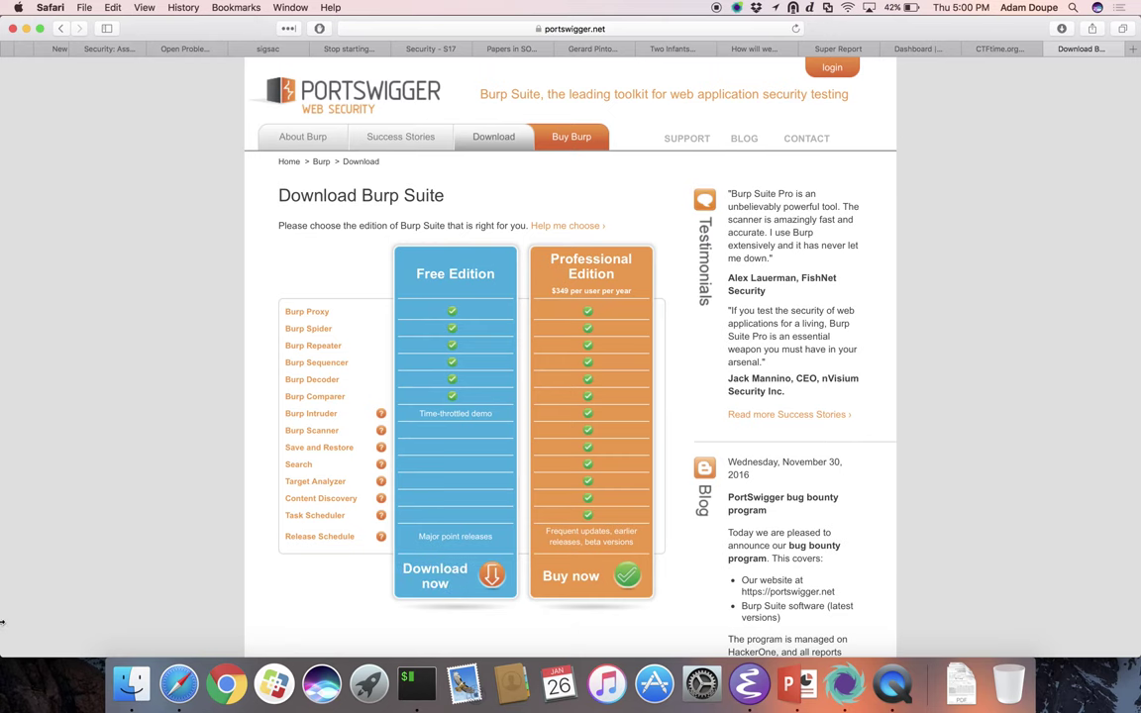
Step: Launch Burp Suite Free Edition from the Applications folder in Finder
left_click(132, 684)
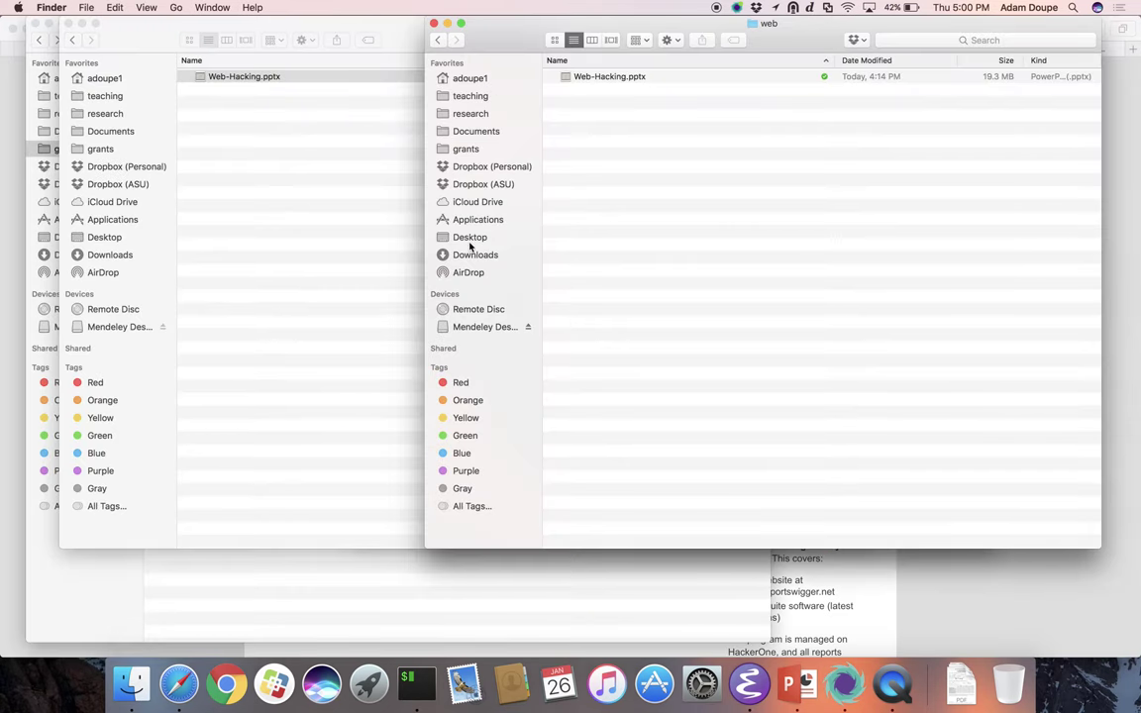
left_click(478, 219)
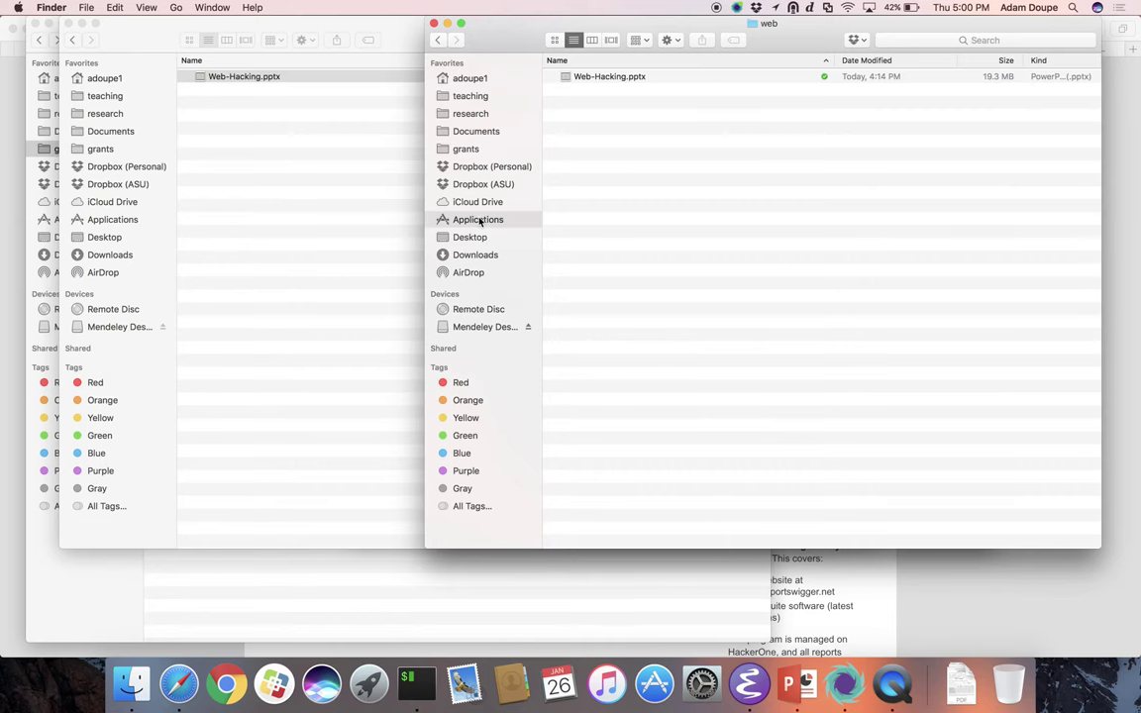
scroll(682, 79, "down", 10)
left_click(657, 92)
scroll(657, 92, "up", 10)
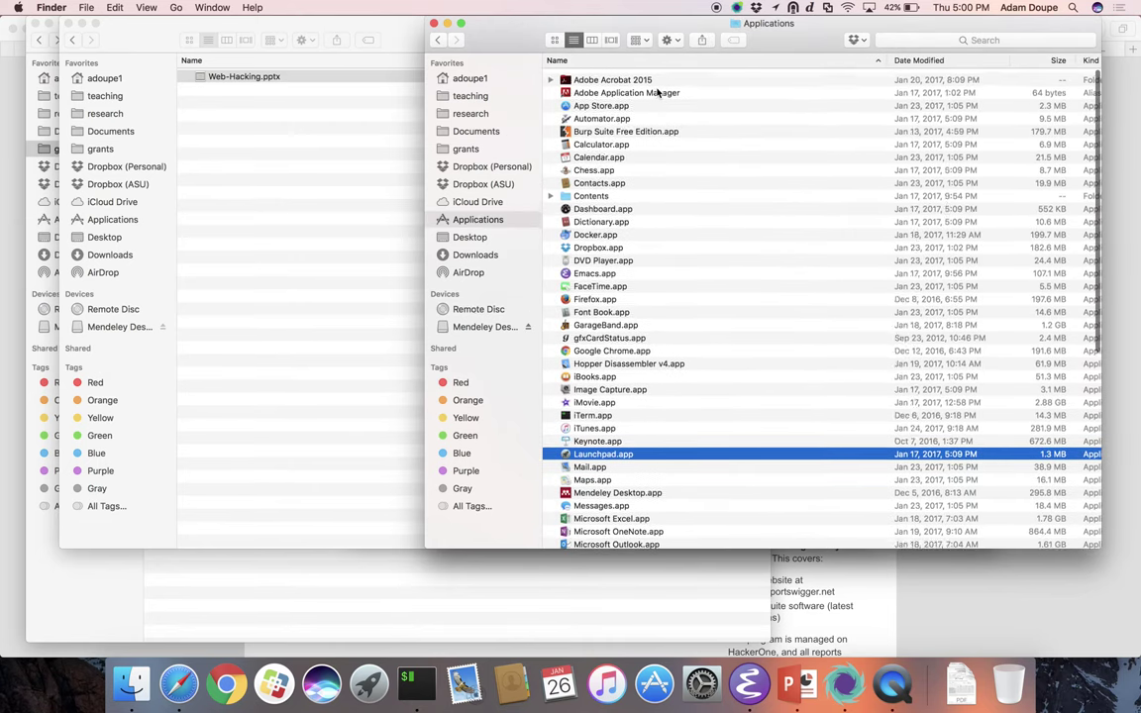
left_click(637, 130)
double_click(639, 130)
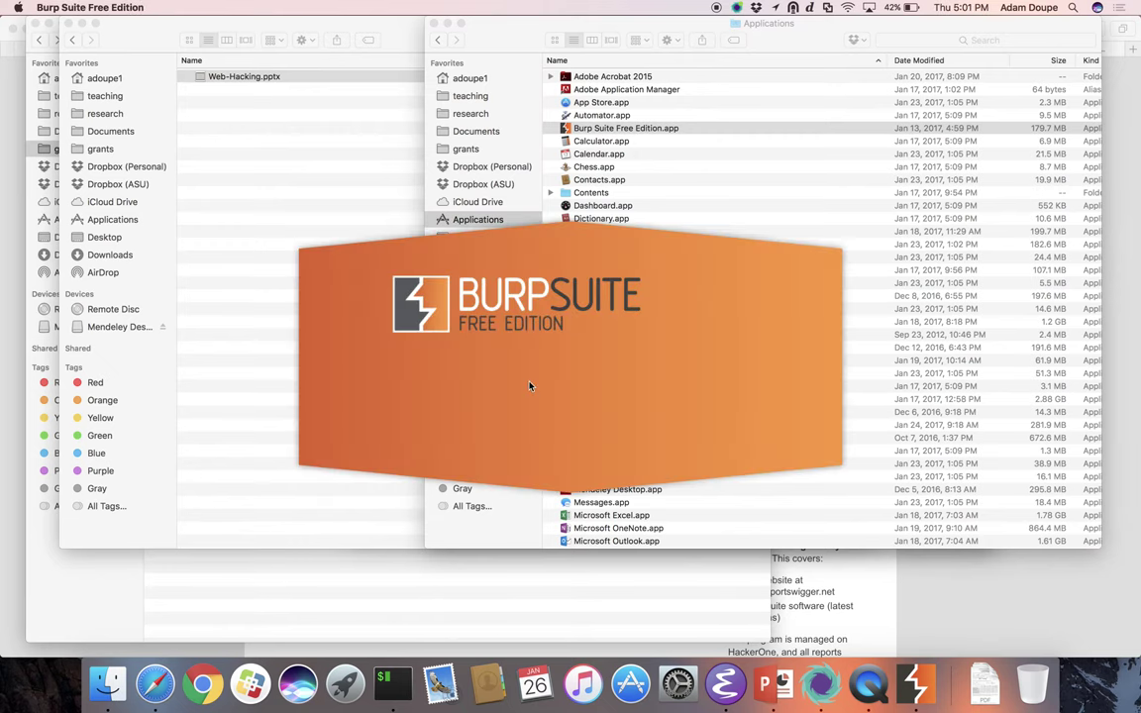
Step: Bring Safari's PortSwigger page up behind the Burp Suite startup window, reposition that window, and continue with a temporary project
key("super+Tab")
key("super+Tab")
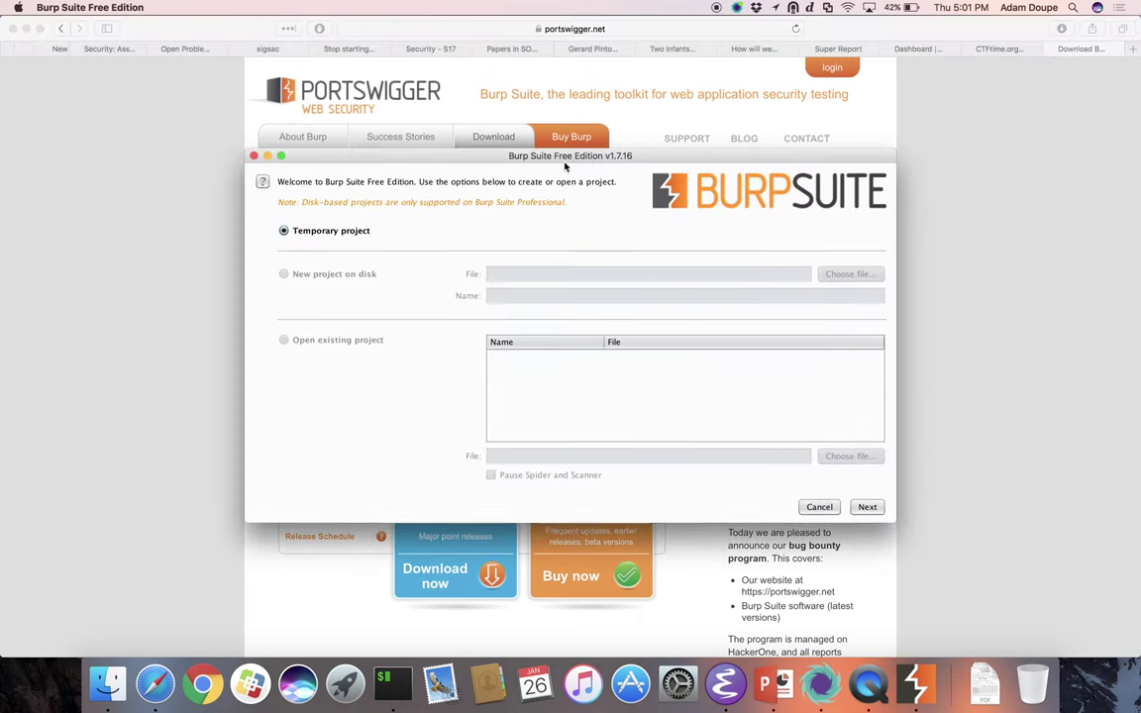
left_click_drag(565, 163, 497, 131)
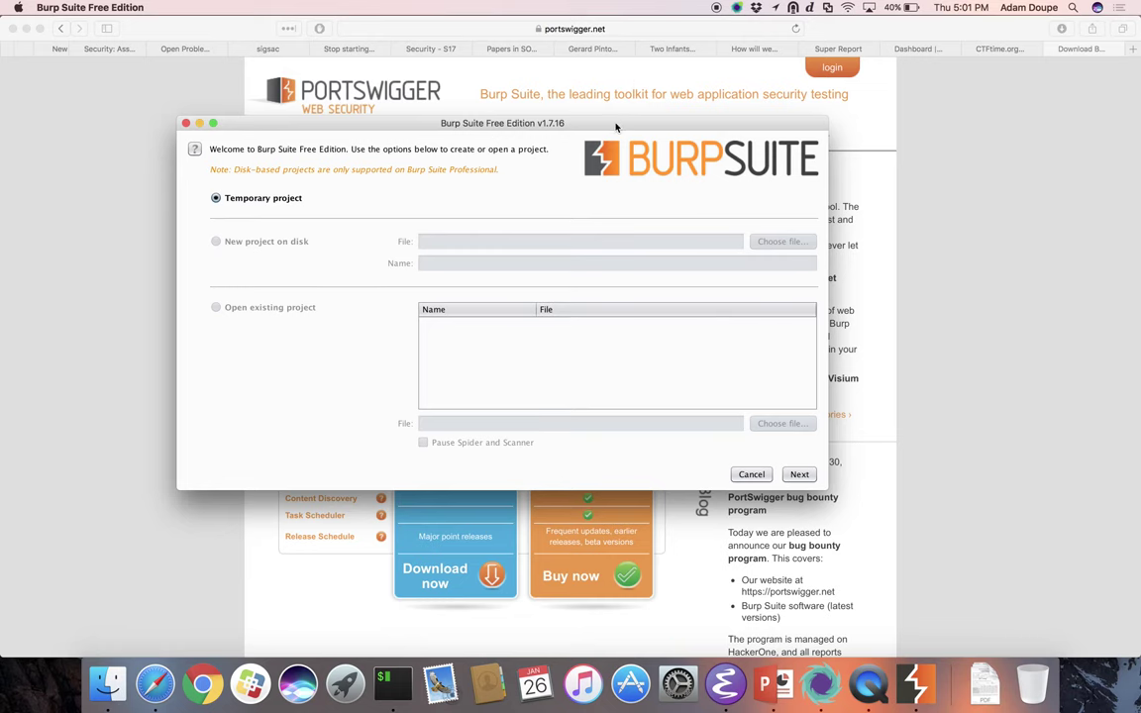
left_click_drag(616, 122, 577, 5)
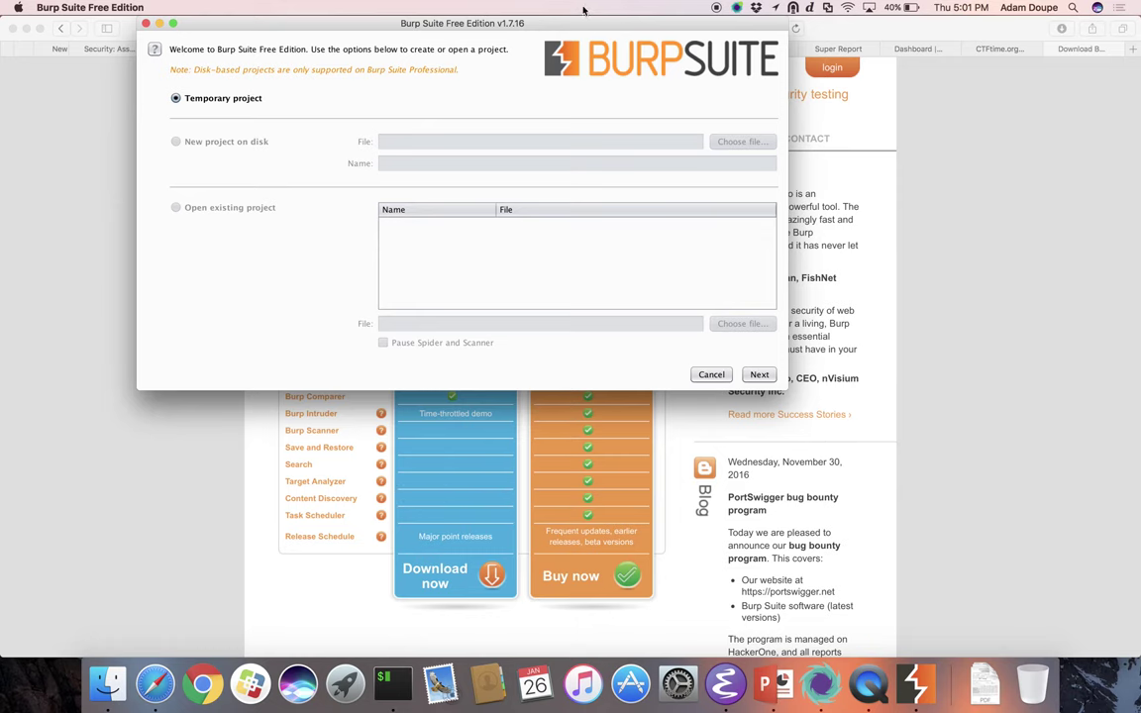
left_click_drag(571, 28, 563, 123)
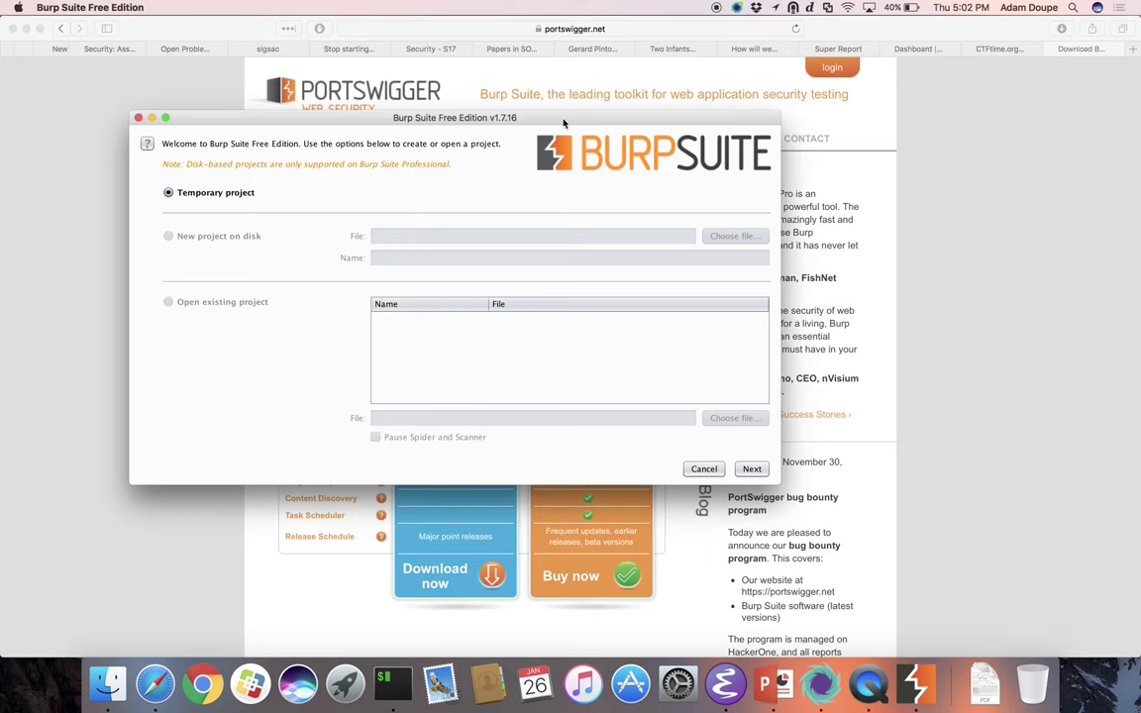
left_click(751, 467)
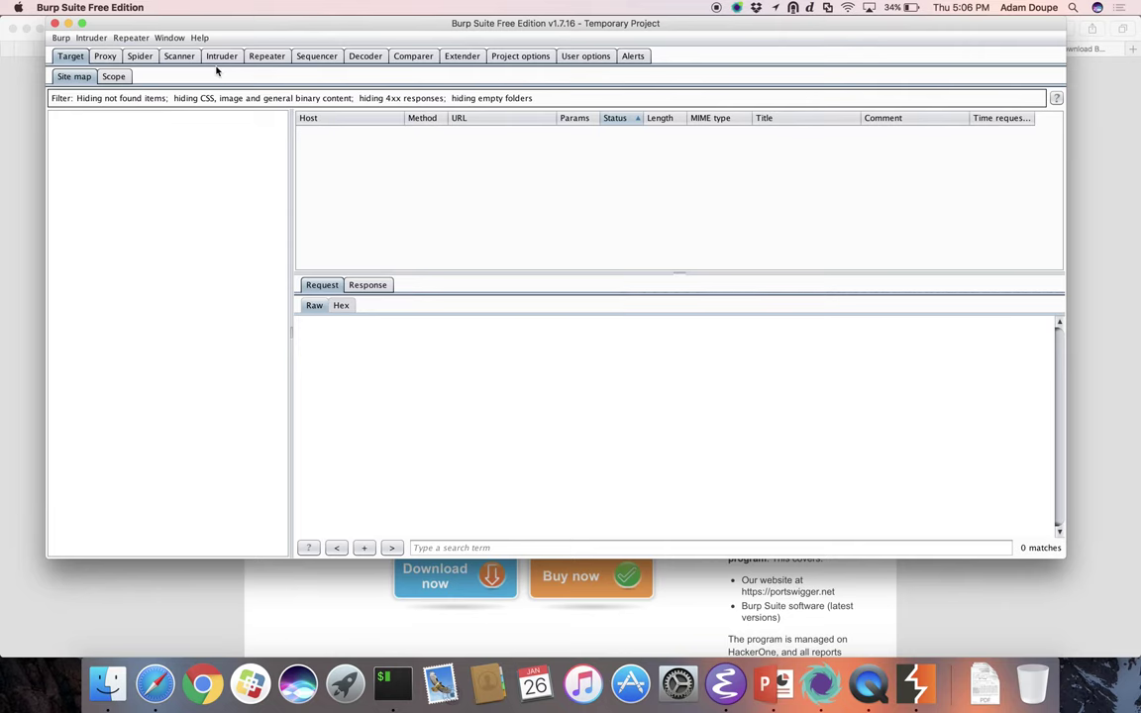
Step: View the Proxy tool's interception screen, its HTTP history, and its listener options
left_click(107, 55)
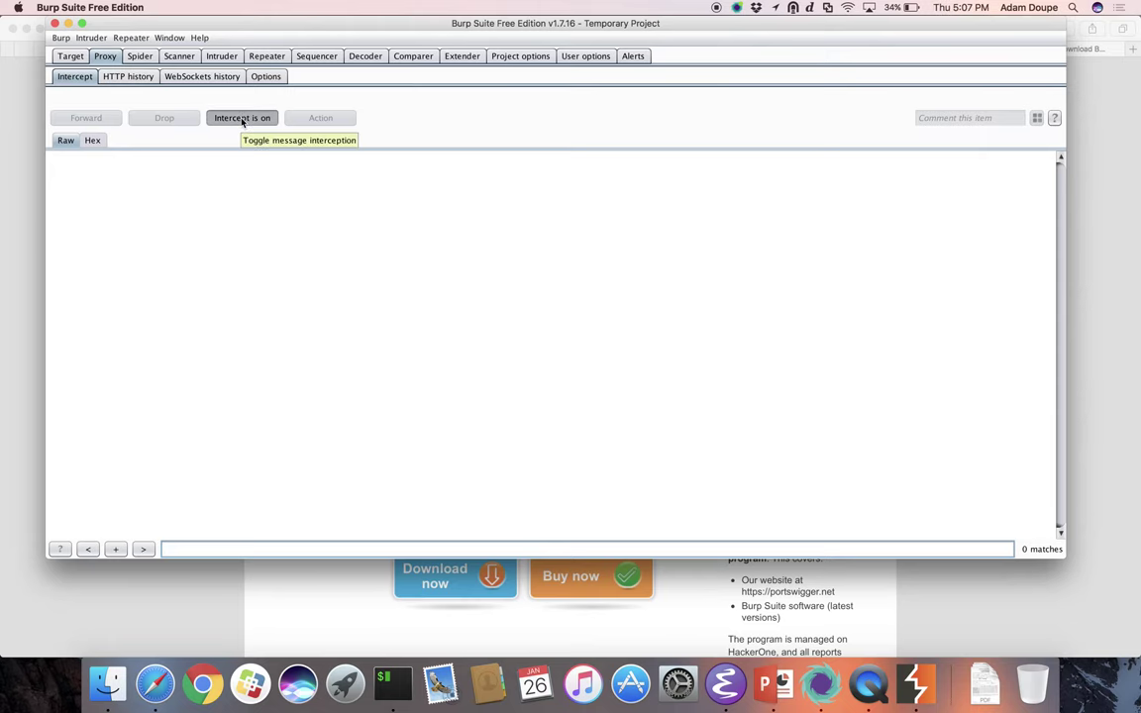
left_click(138, 77)
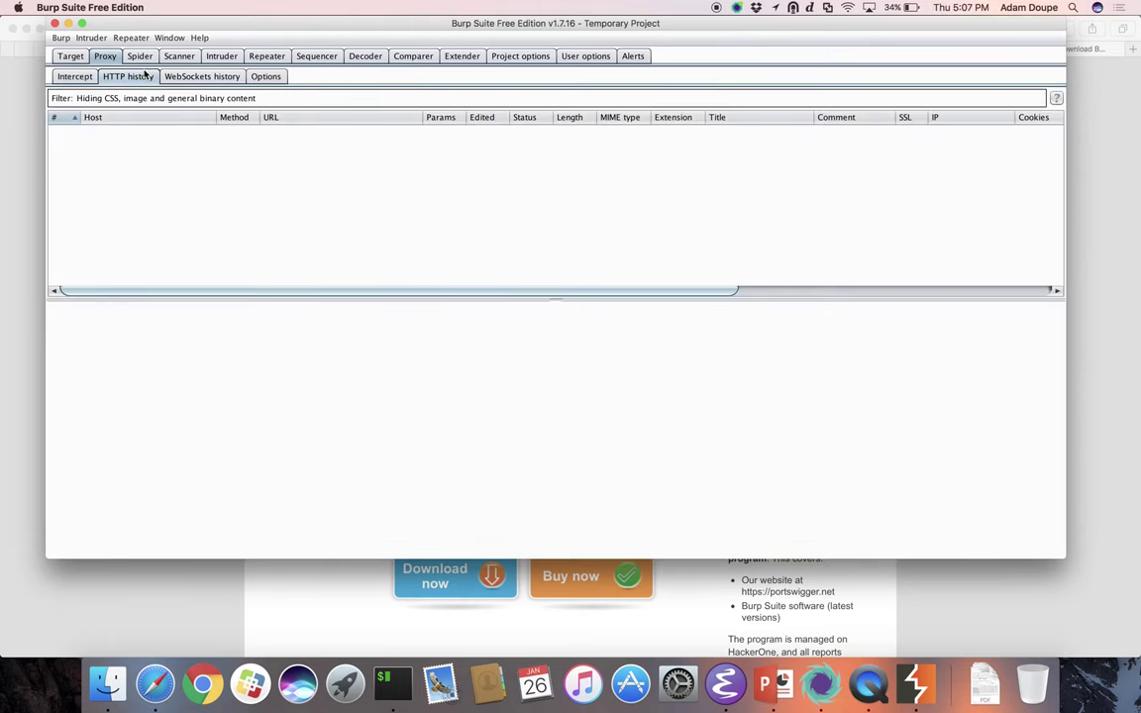
left_click(255, 78)
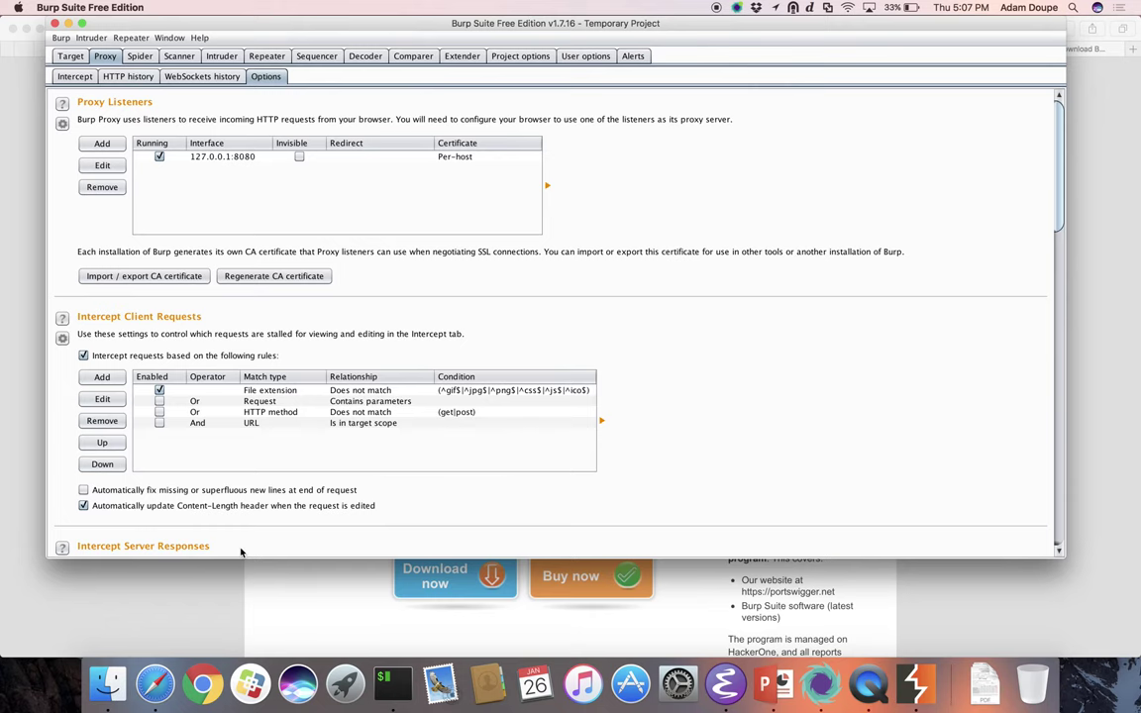
Step: Launch Firefox and discard the previous session instead of restoring it
key("super+space")
type("firefox")
key("Return")
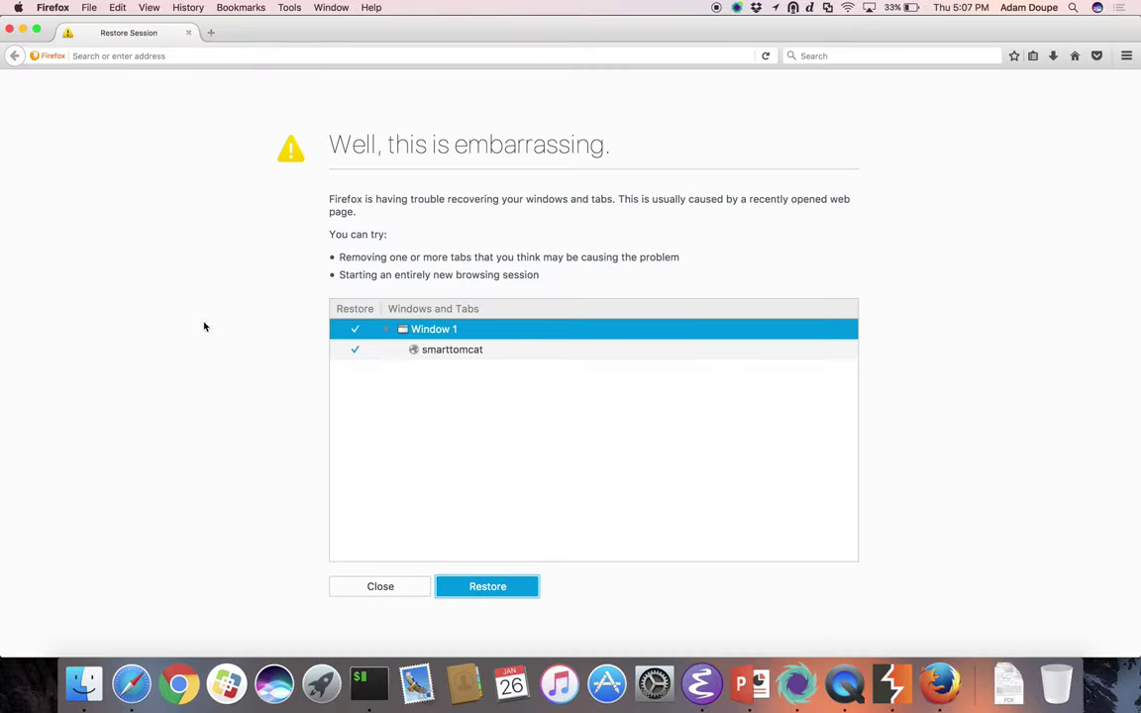
left_click(378, 589)
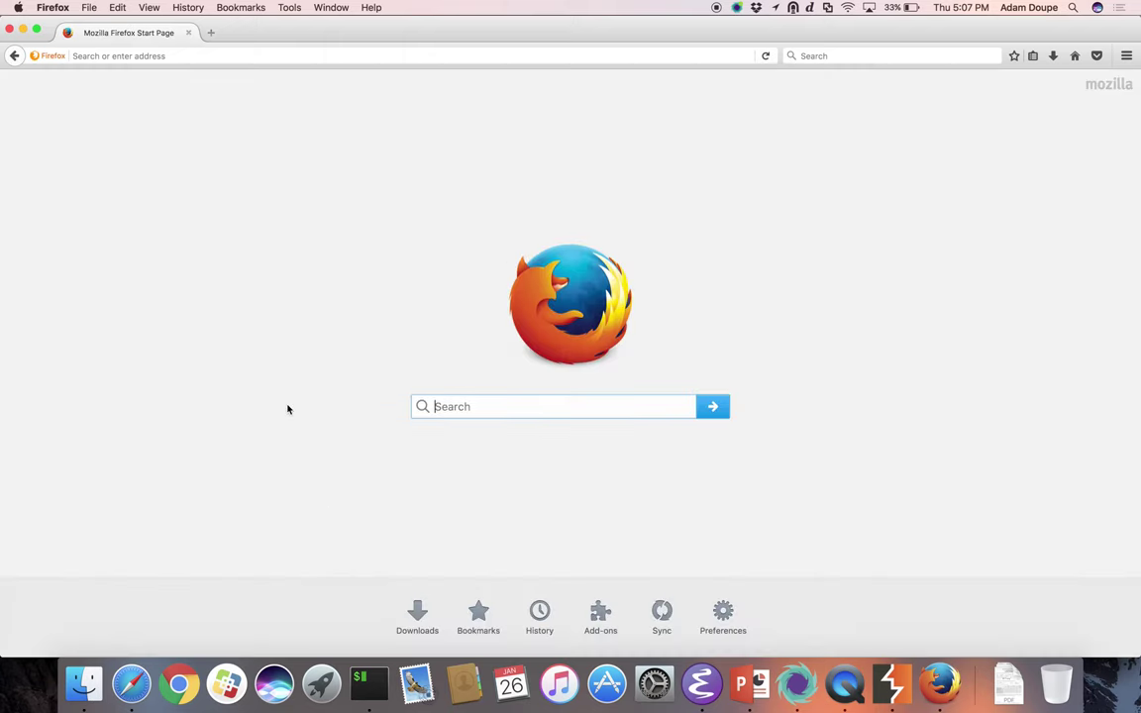
Step: Check Firefox's manual proxy settings, localhost port 8080 for all protocols, against Burp Suite's proxy listener and accept them
left_click(52, 7)
left_click(66, 45)
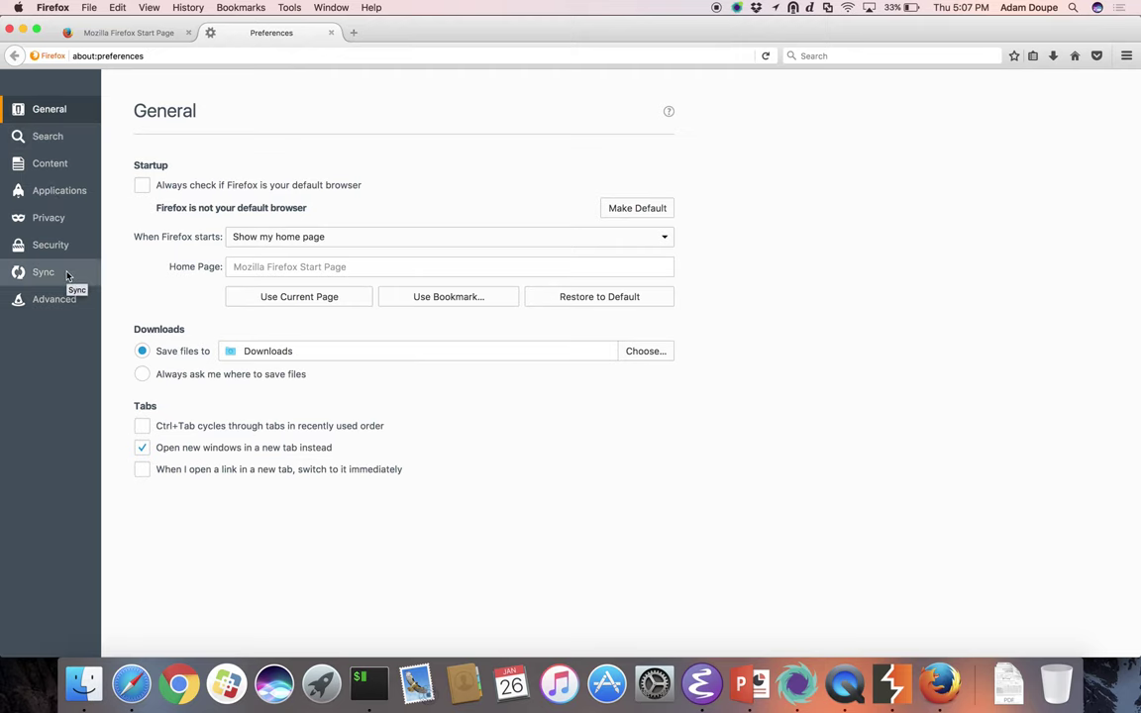
left_click(57, 304)
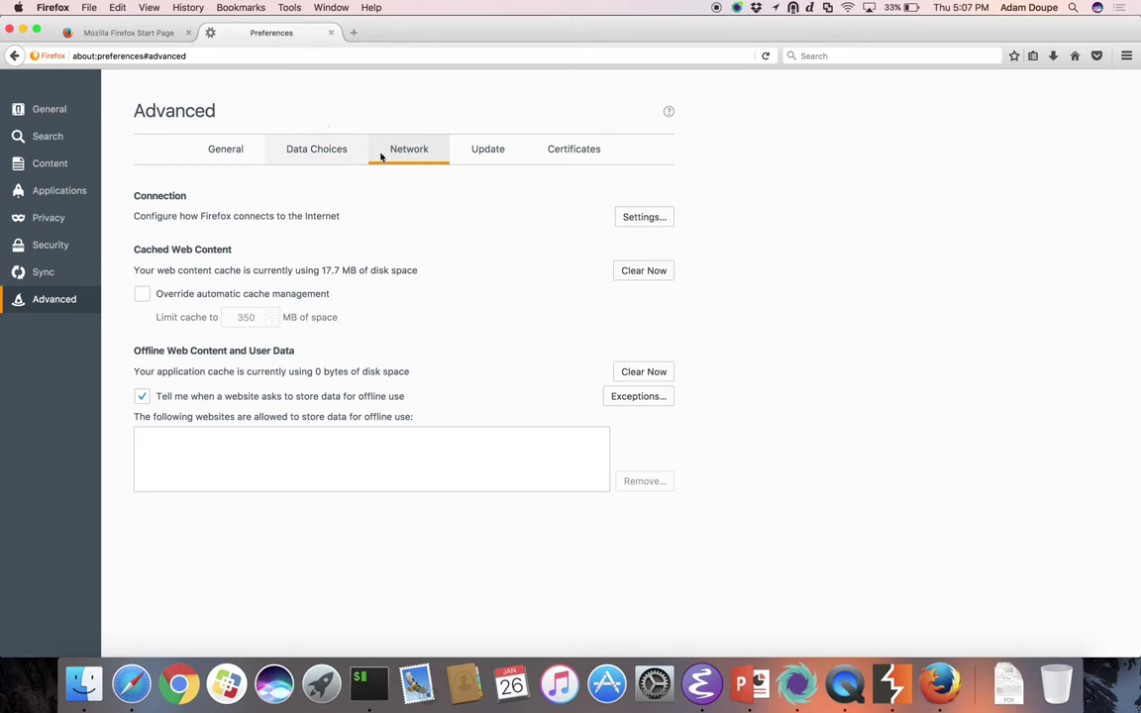
left_click(620, 218)
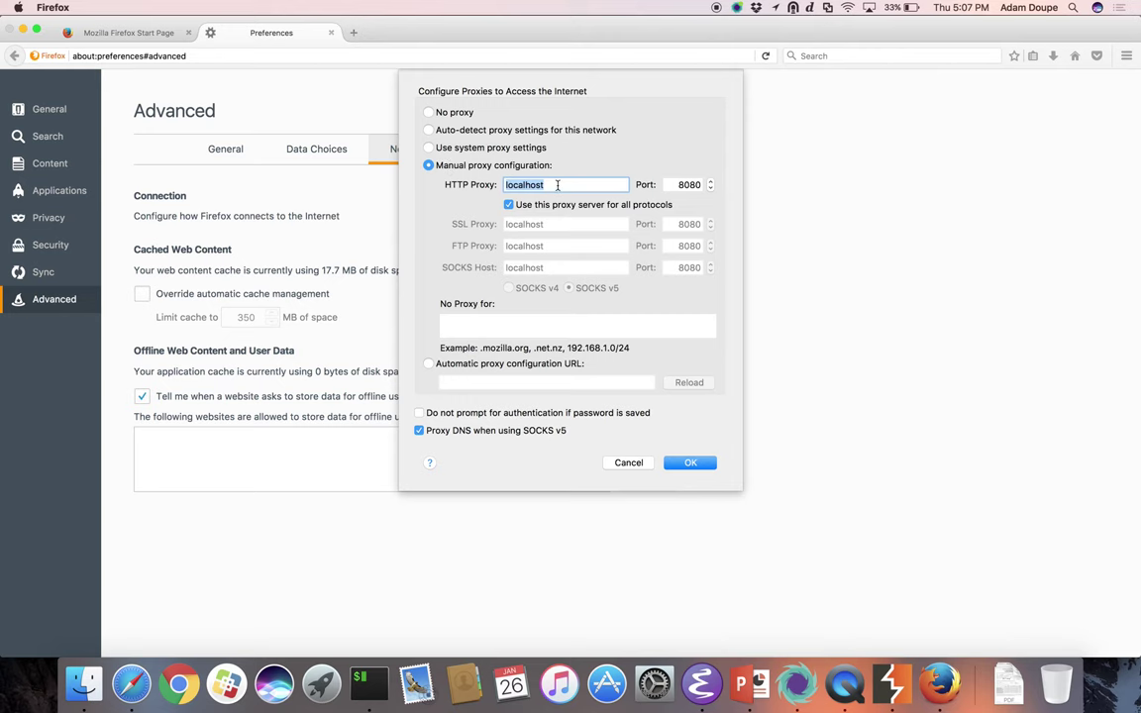
key("super+Tab")
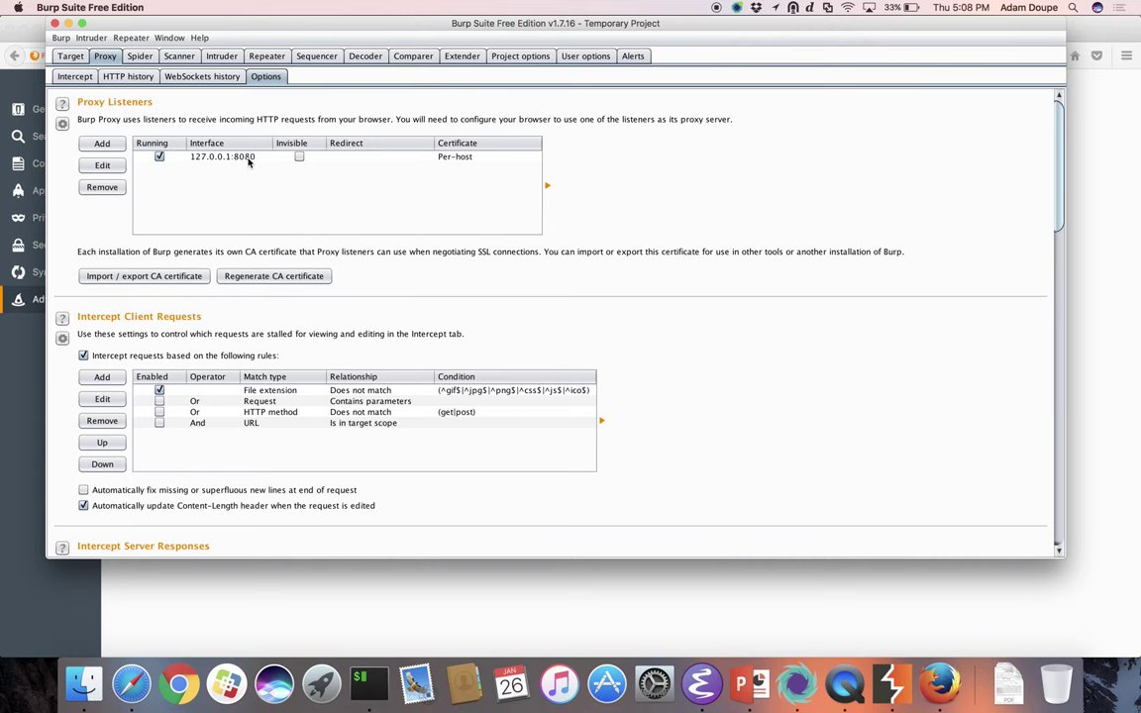
key("super+Tab")
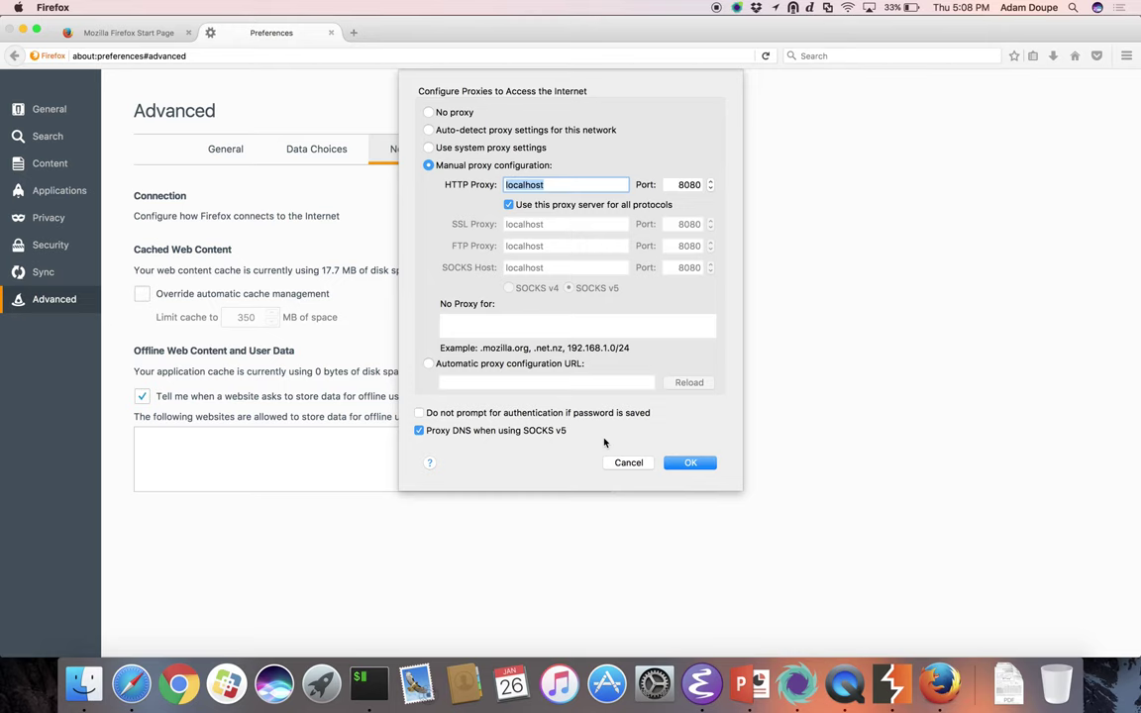
left_click(693, 465)
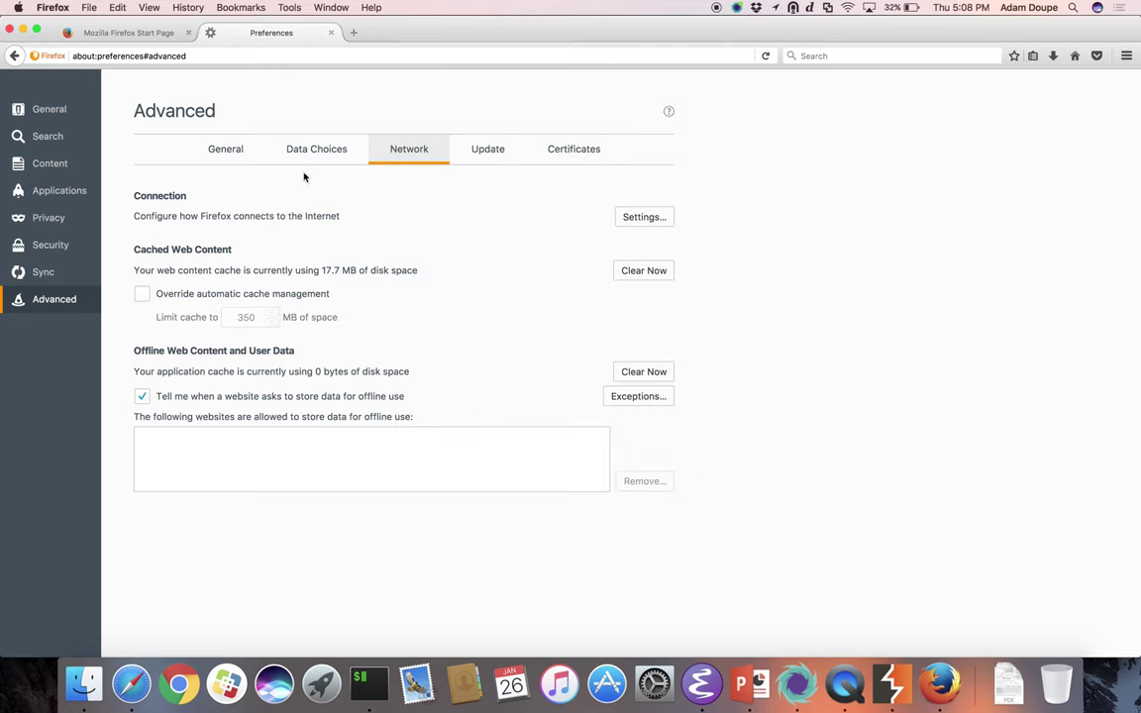
Step: Load the instructor's personal website in a new Firefox tab
key("super+t")
type("goo")
key("BackSpace")
key("BackSpace")
key("BackSpace")
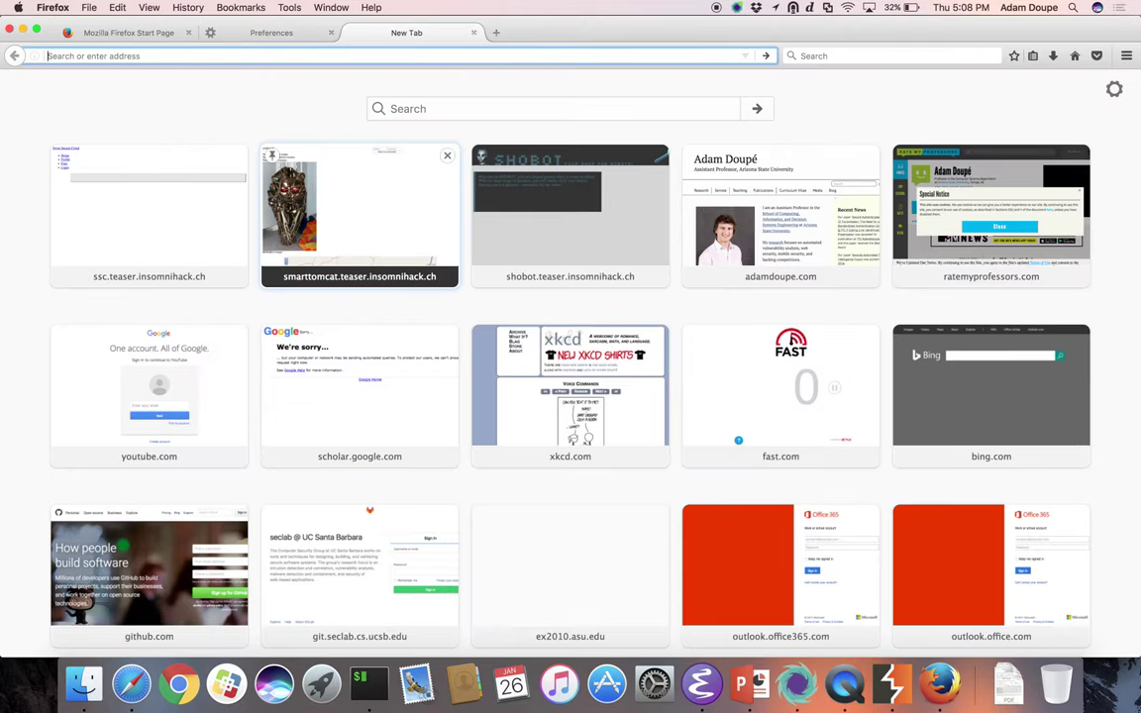
type("ad")
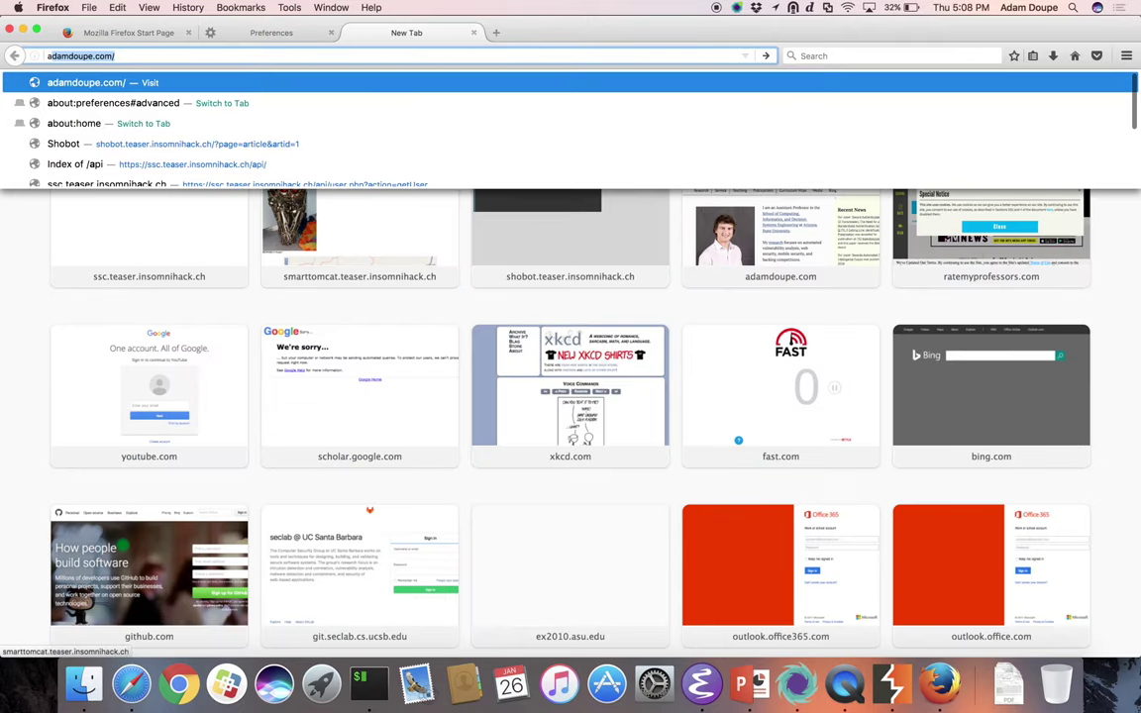
type("am")
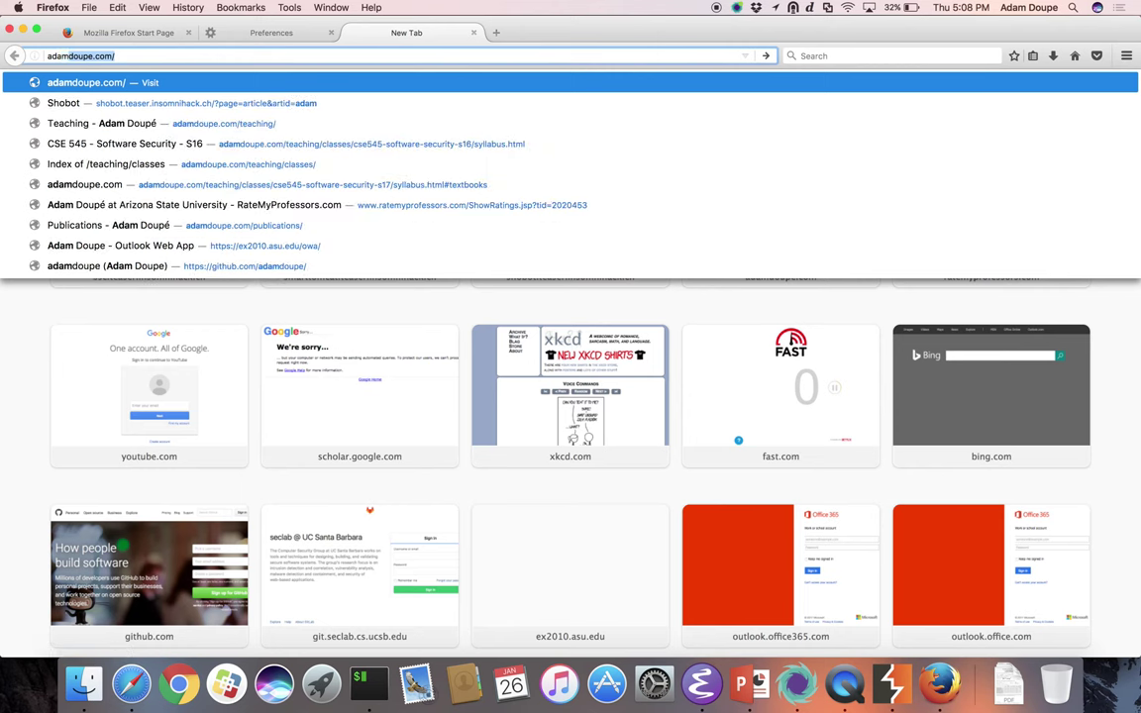
key("Return")
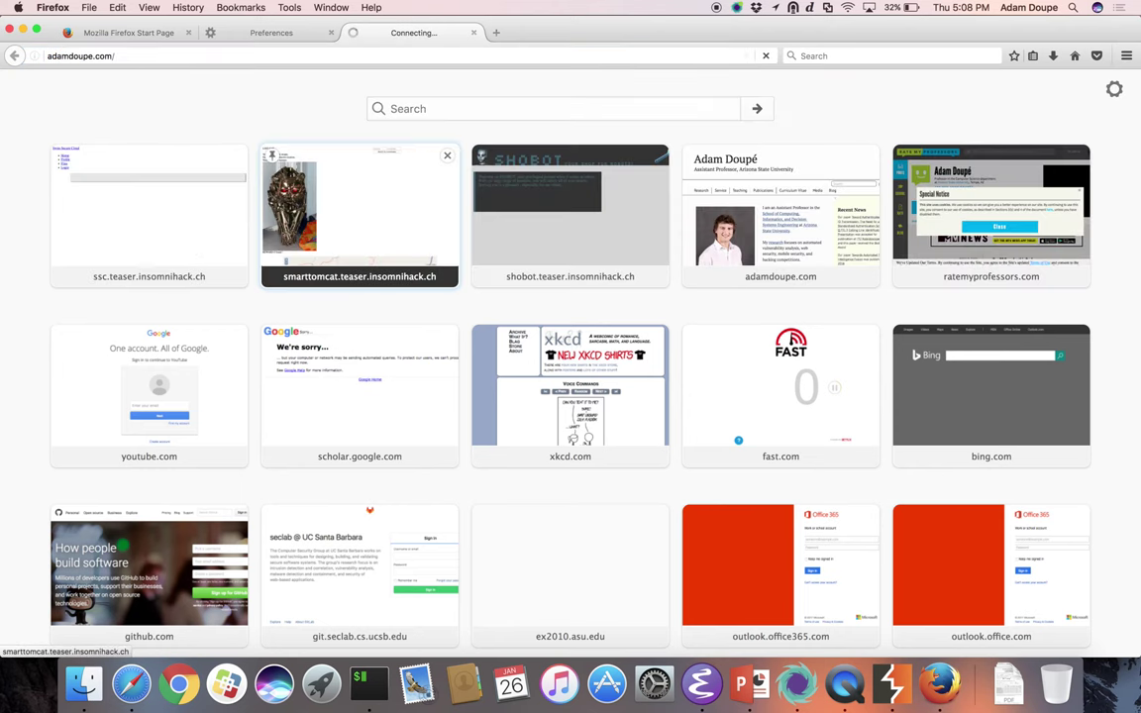
Step: Switch to Burp Suite, inspect the intercepted website request, and forward the held requests to their servers
key("super+Tab")
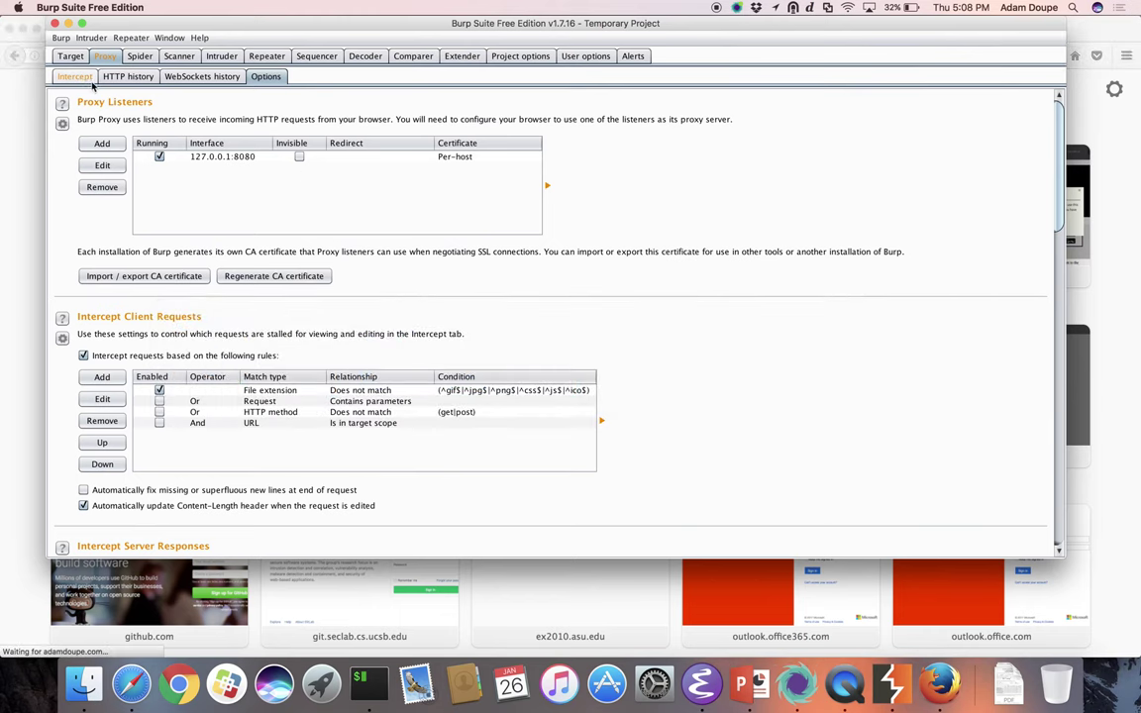
left_click(80, 77)
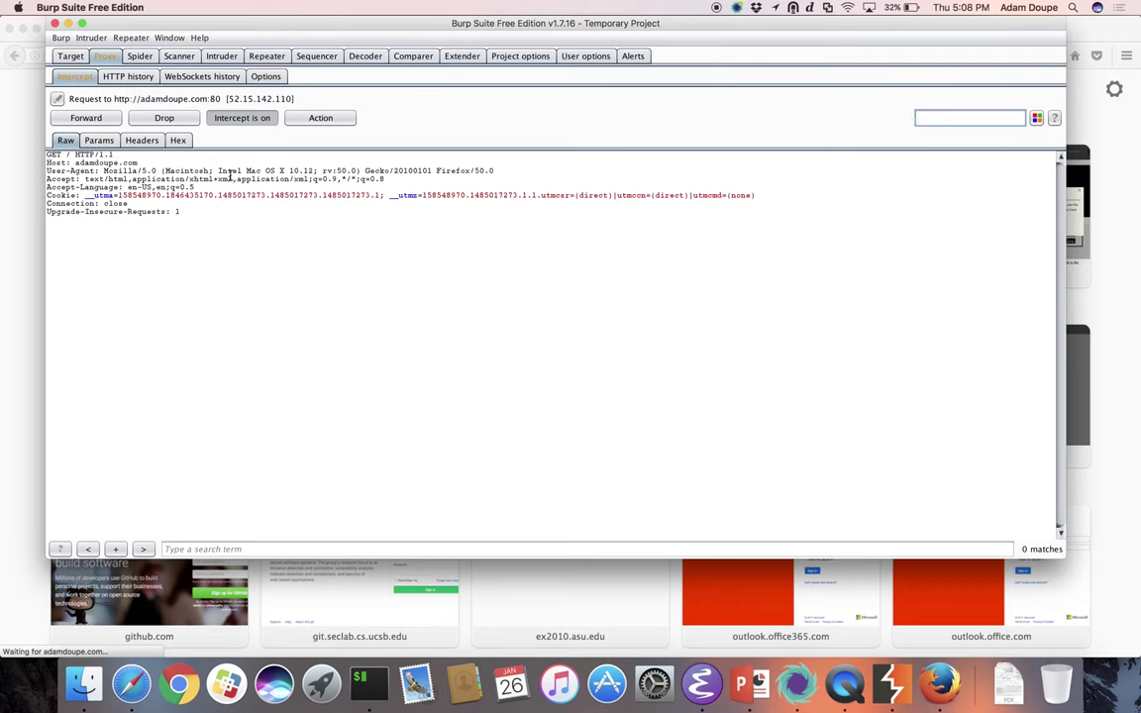
left_click(111, 118)
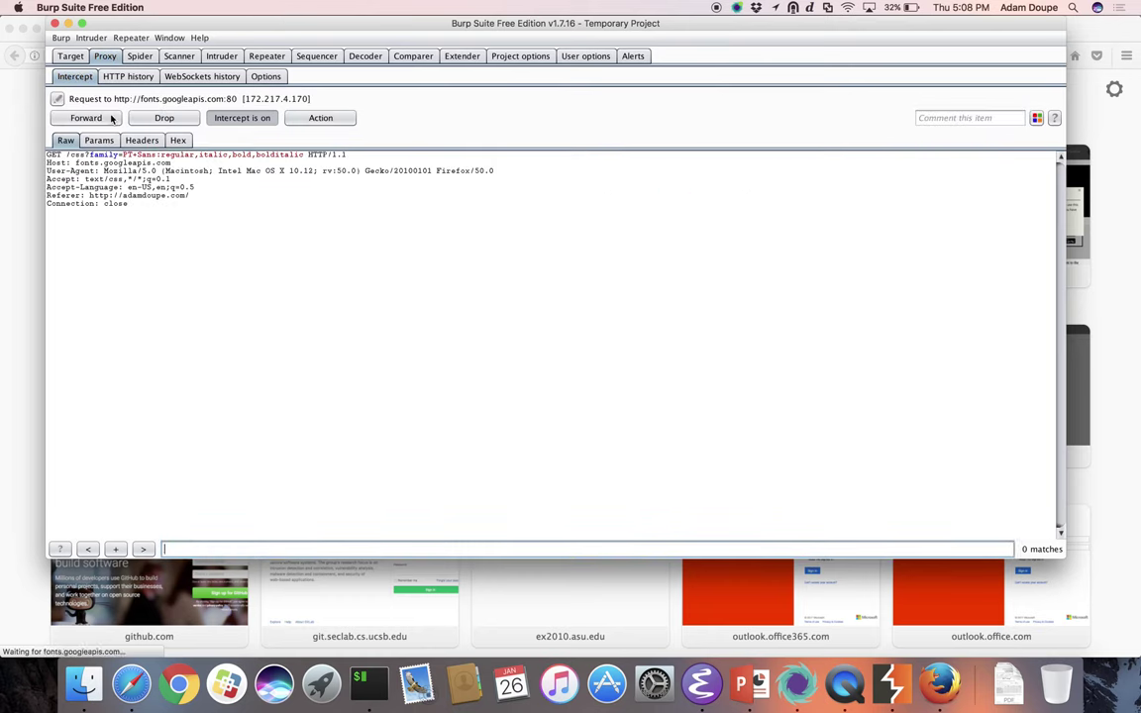
left_click(110, 118)
left_click(111, 118)
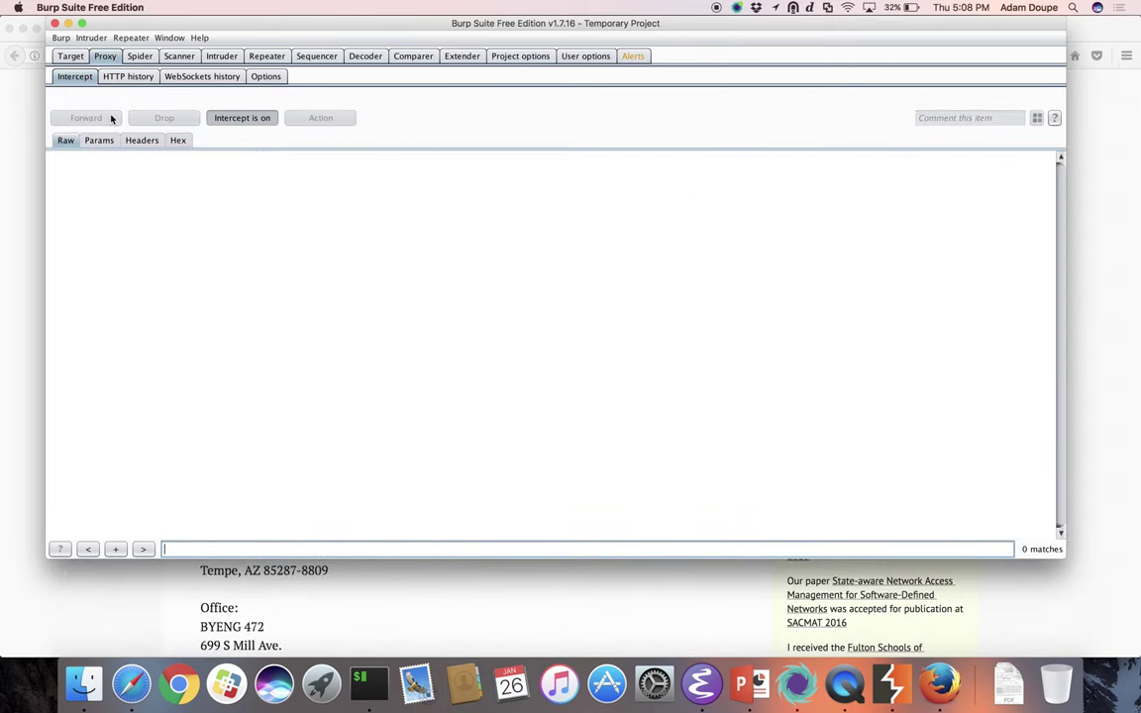
Step: Turn off proxy interception and show the HTTP history of captured requests
left_click(254, 121)
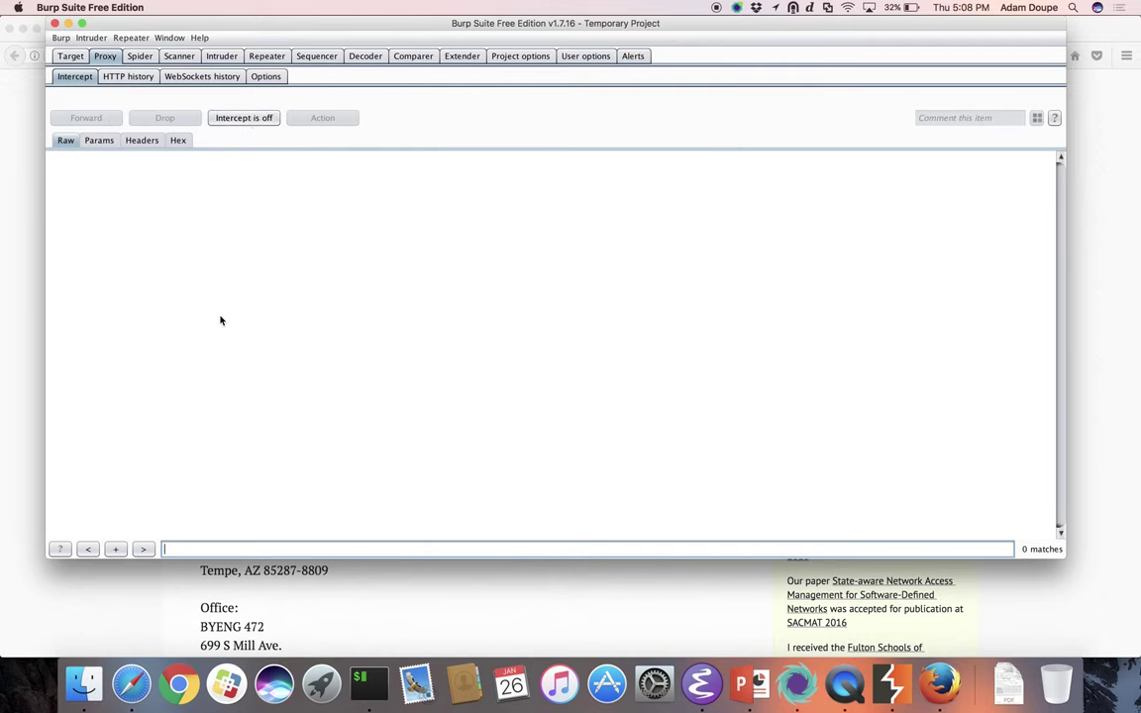
left_click(126, 77)
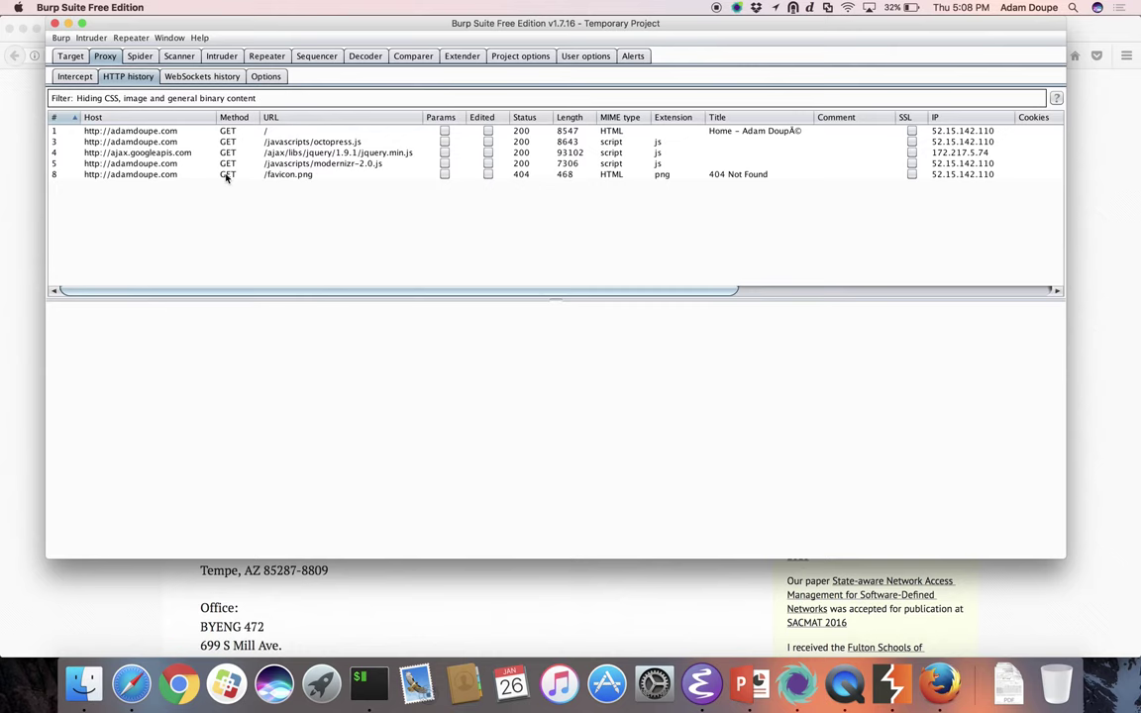
Step: Check the Mac's Energy Saver battery settings and close them
left_click(892, 7)
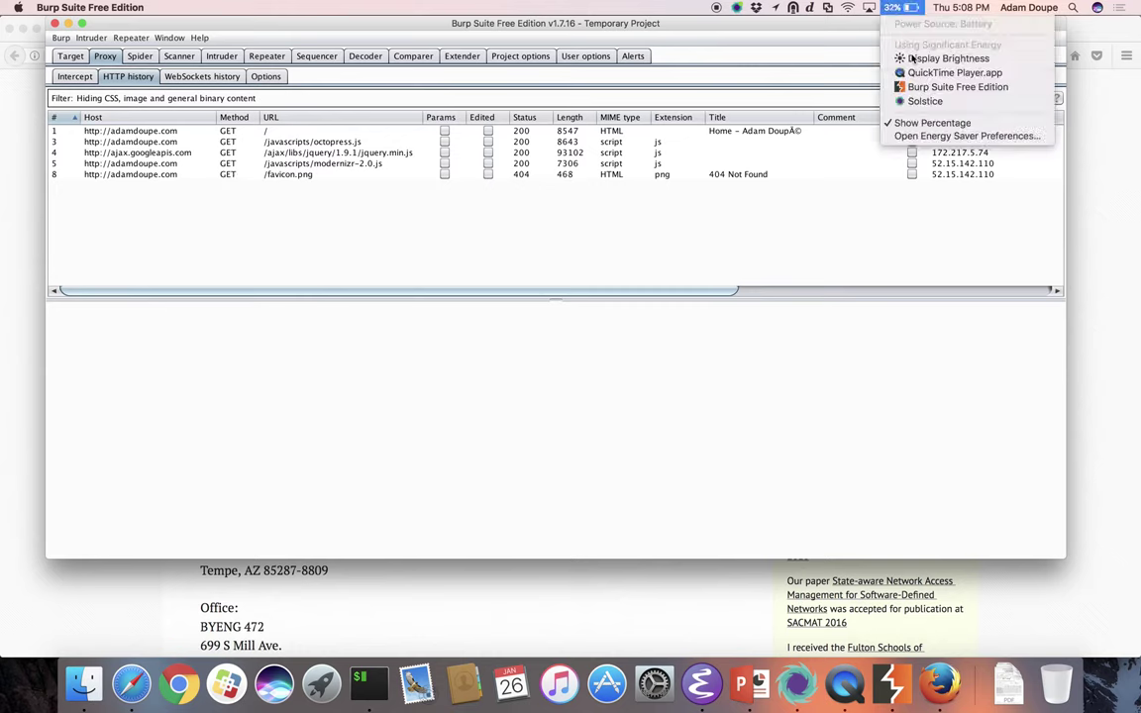
left_click(935, 137)
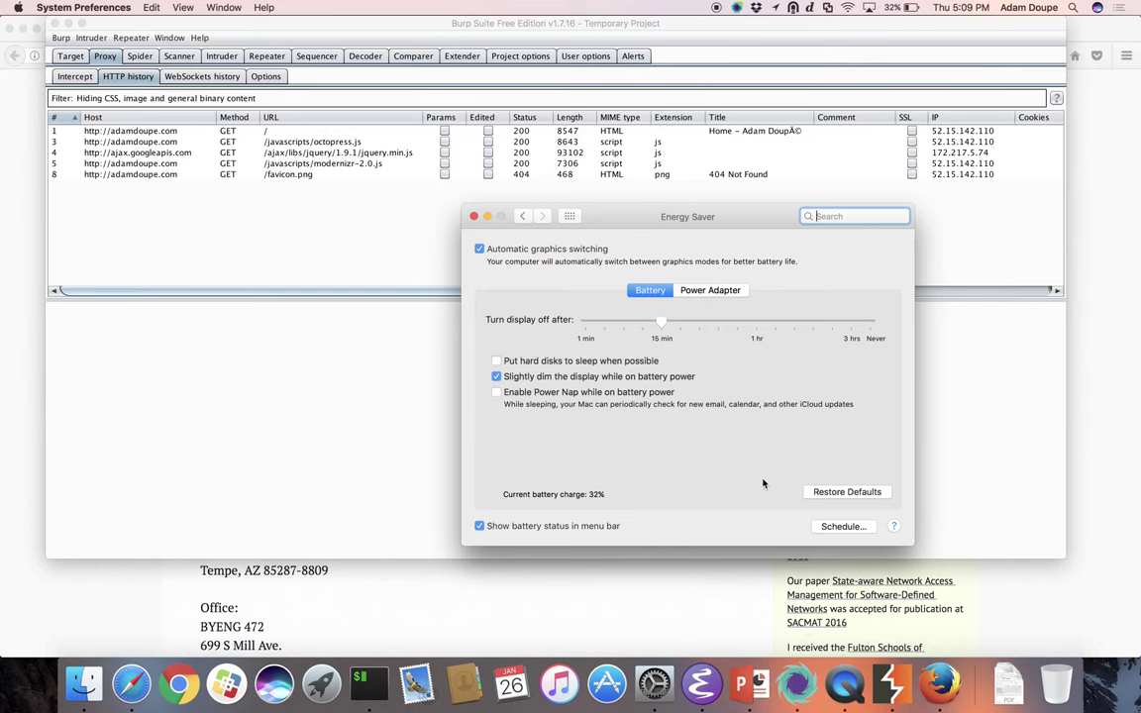
left_click(474, 216)
key("super+space")
type("a")
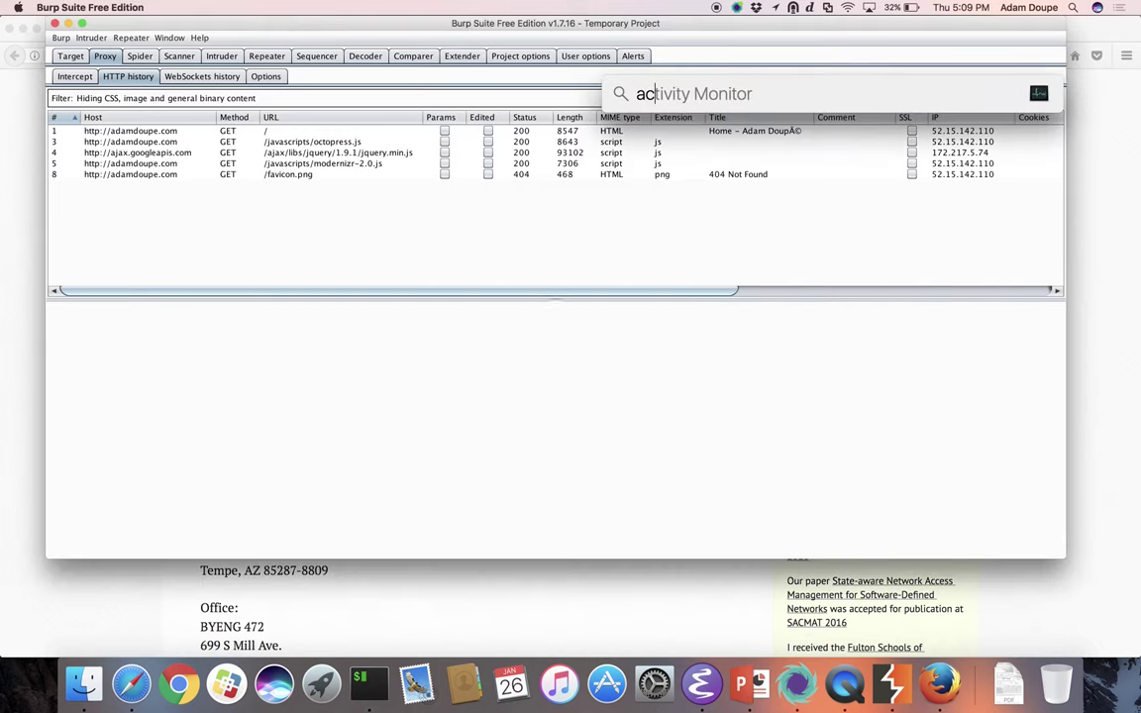
key("BackSpace")
key("Escape")
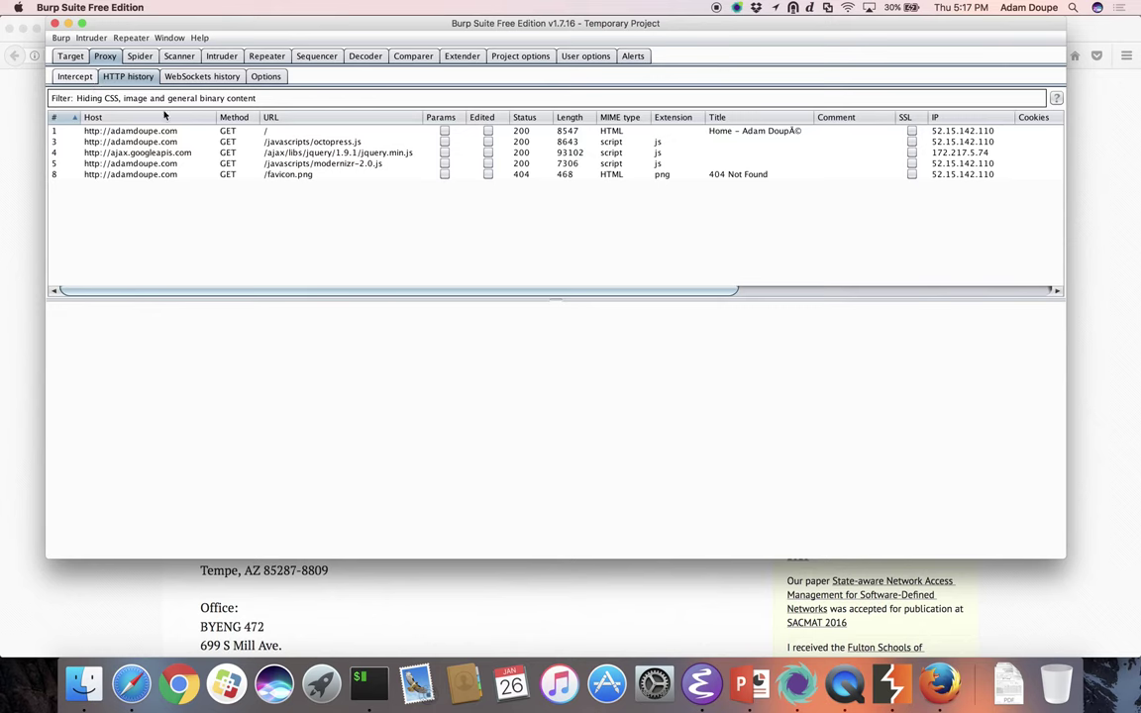
left_click(1131, 244)
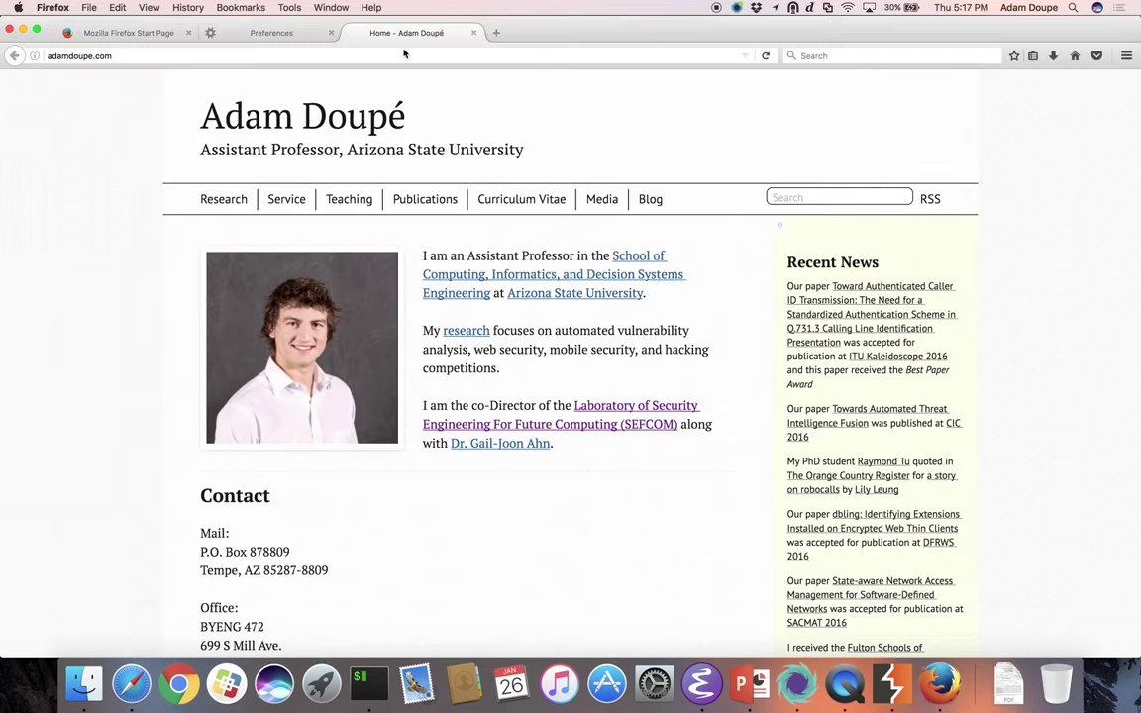
left_click(542, 57)
type("https://www.goo")
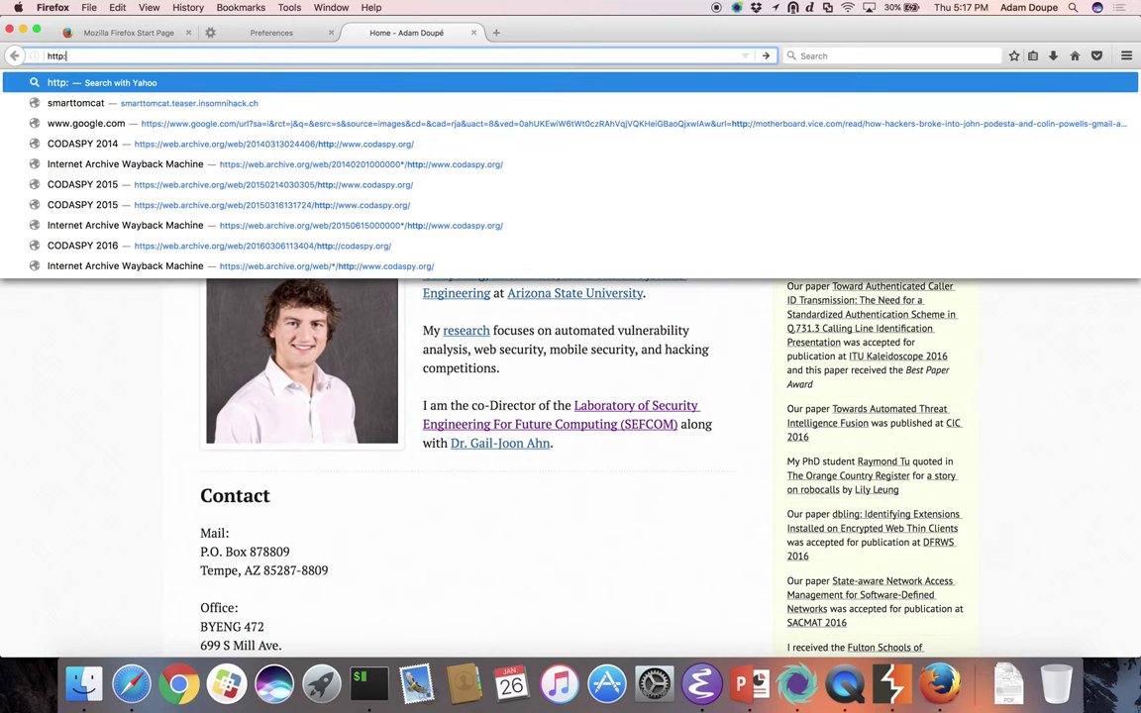
type("gle.com/")
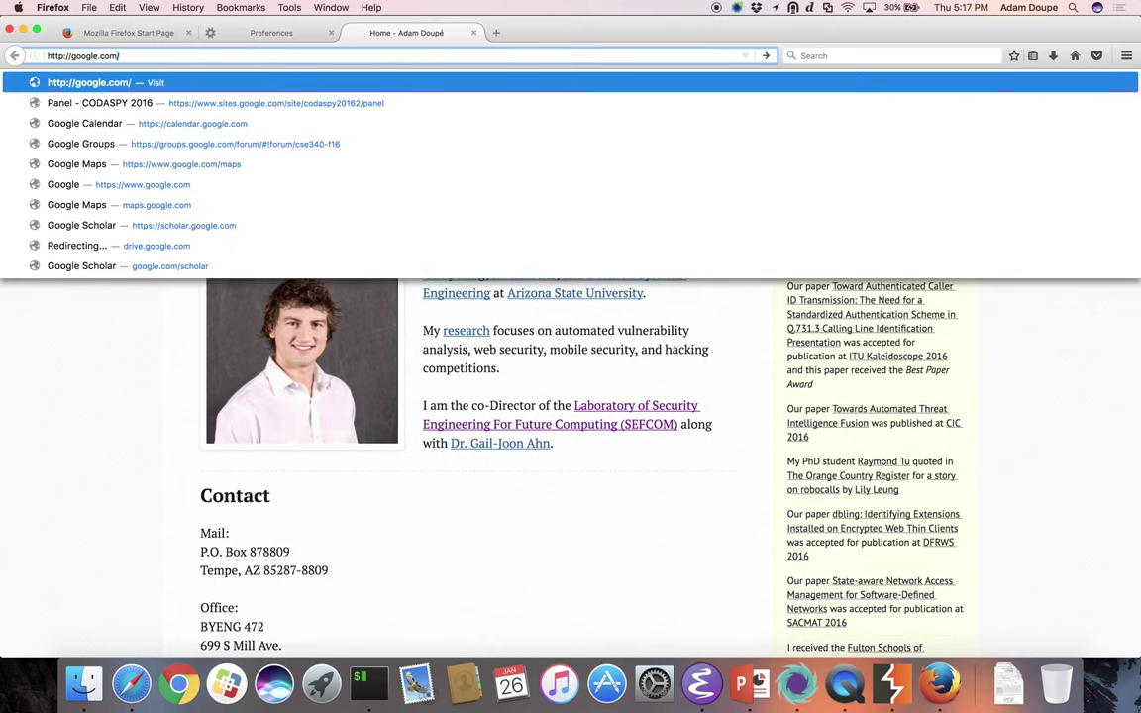
key("Return")
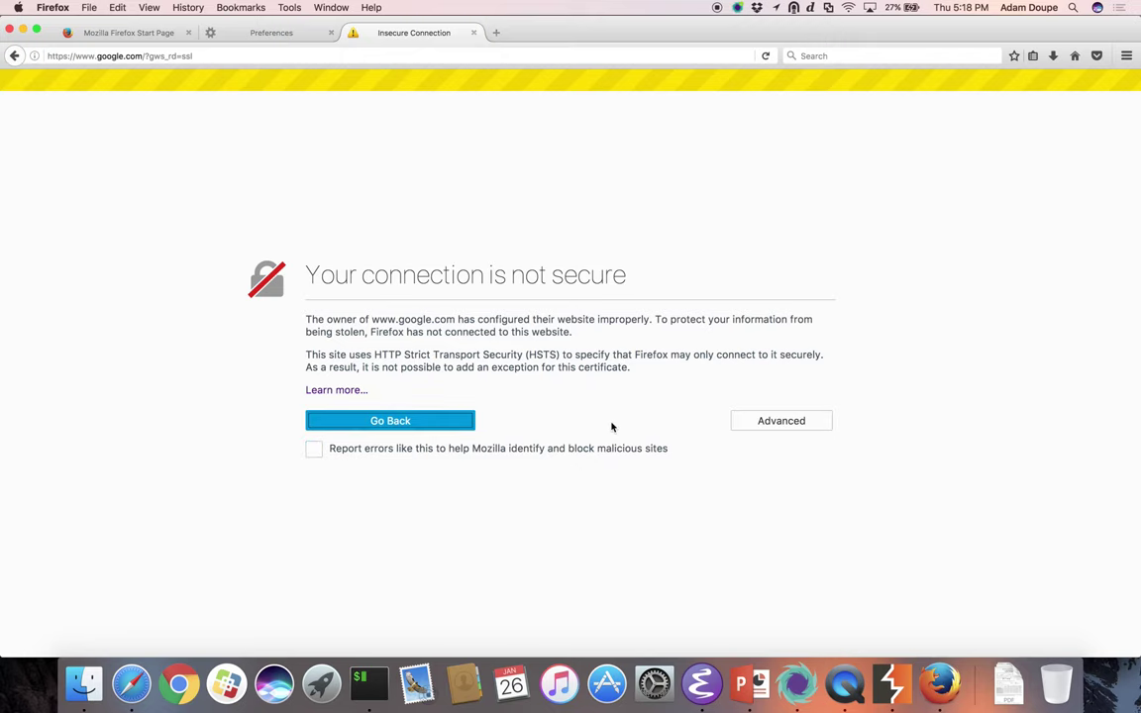
Step: View the advanced details of the insecure connection error, open its Learn more link, and close the resulting tab
left_click(788, 421)
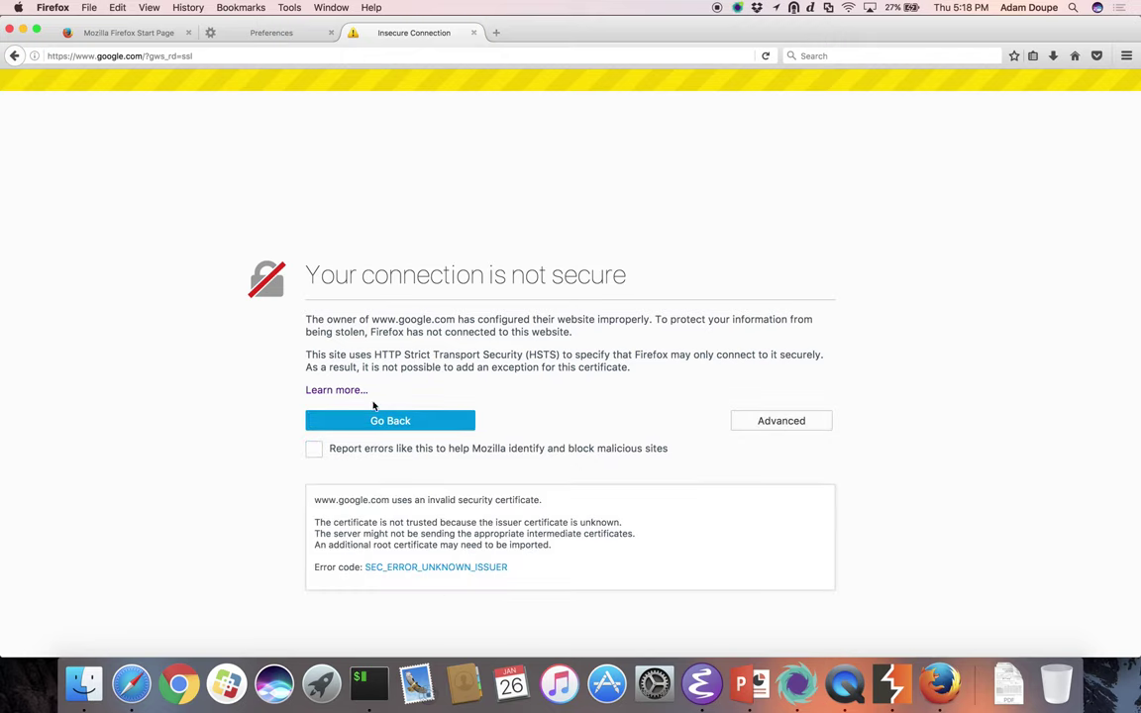
left_click(342, 392)
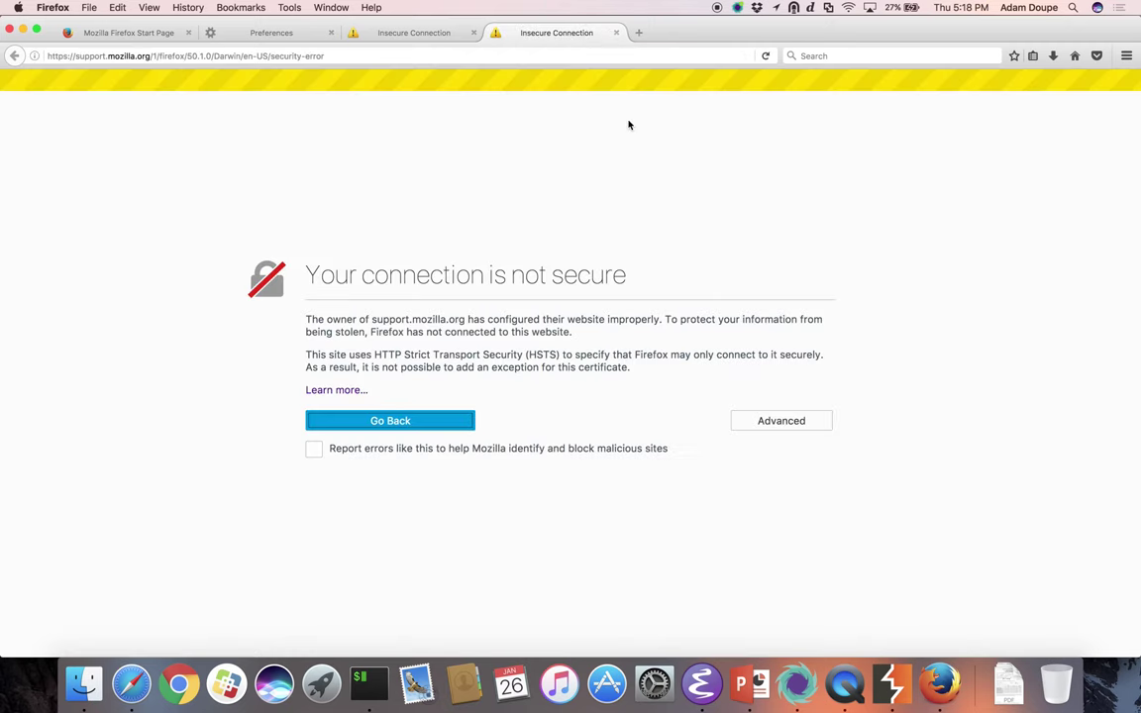
left_click(616, 32)
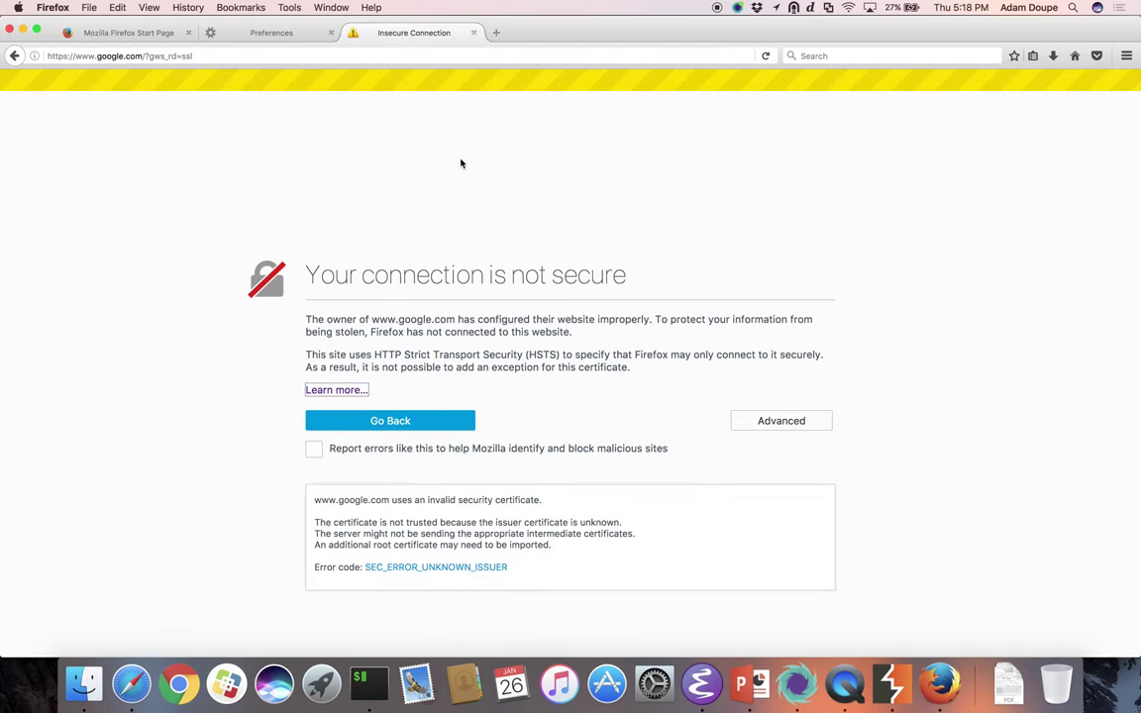
left_click(433, 56)
type("https")
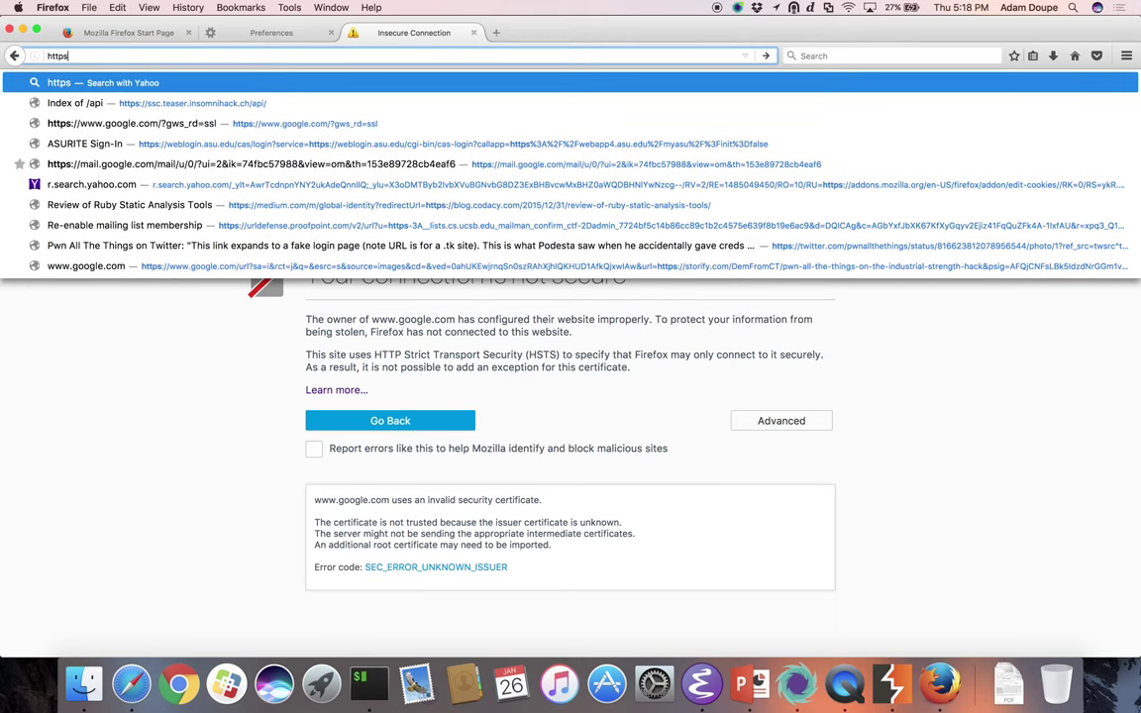
type("://")
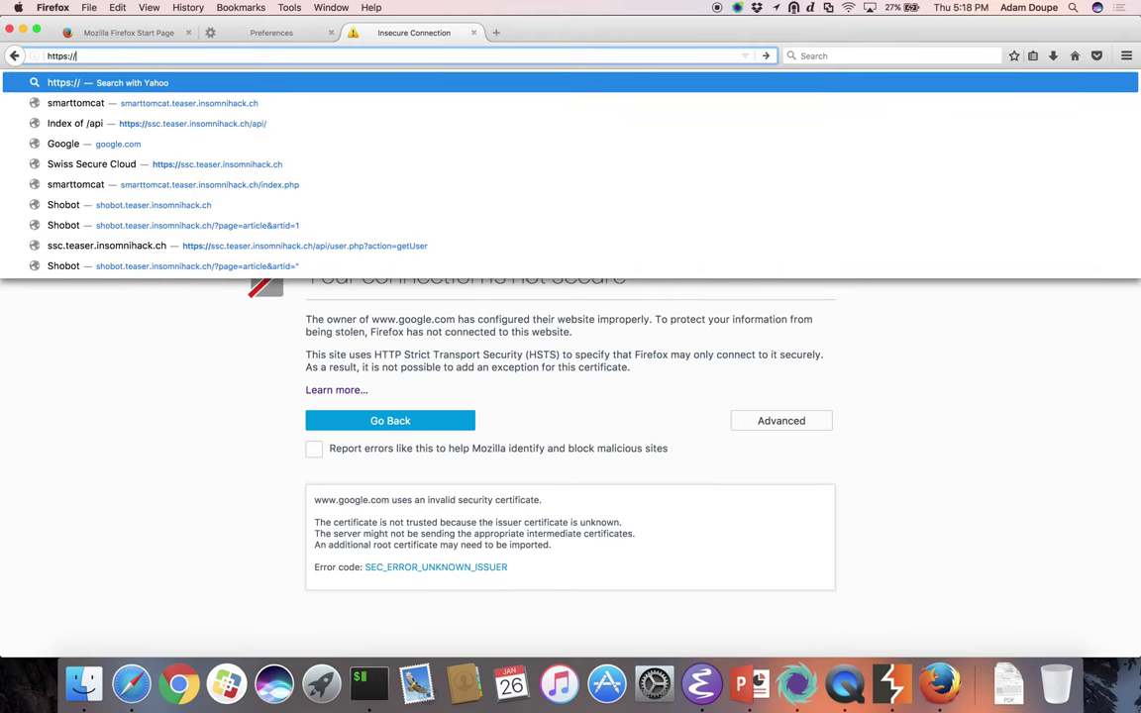
type("www")
key("BackSpace")
key("BackSpace")
key("BackSpace")
key("BackSpace")
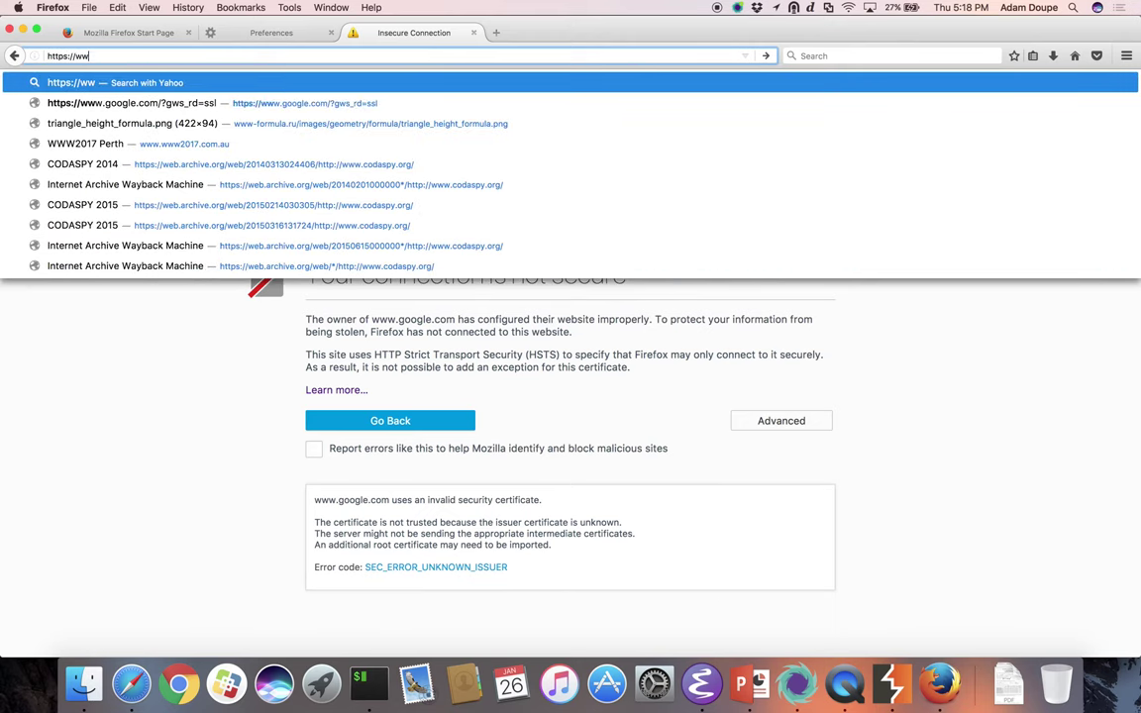
type("something.com")
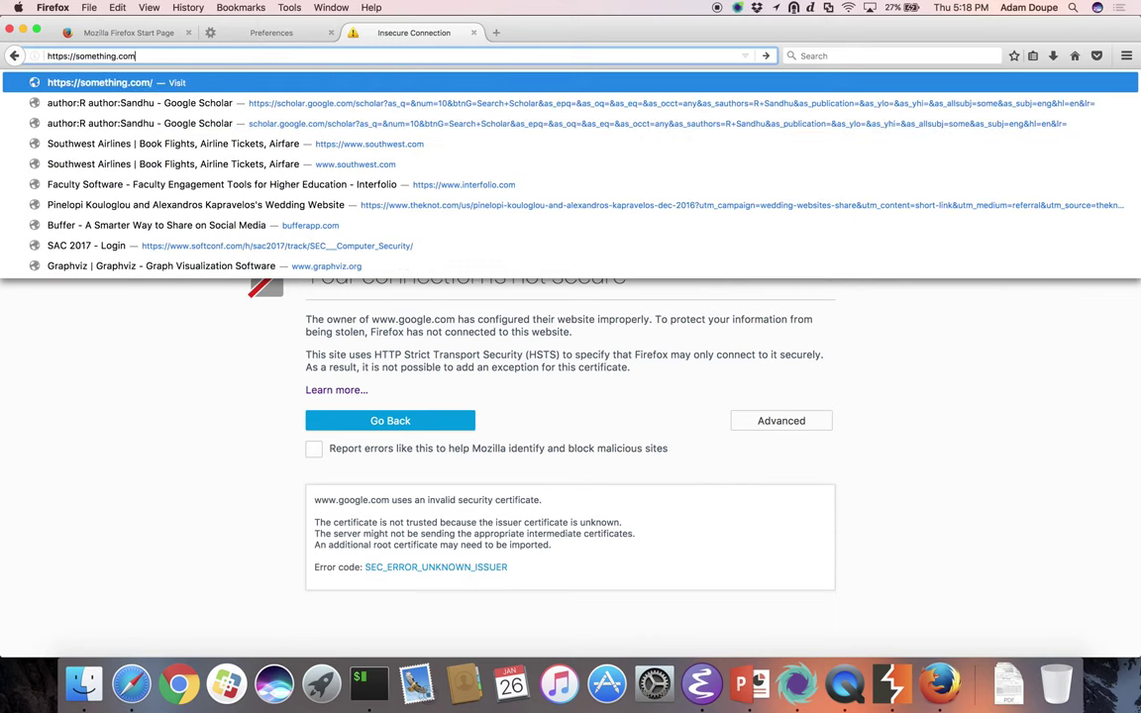
key("Return")
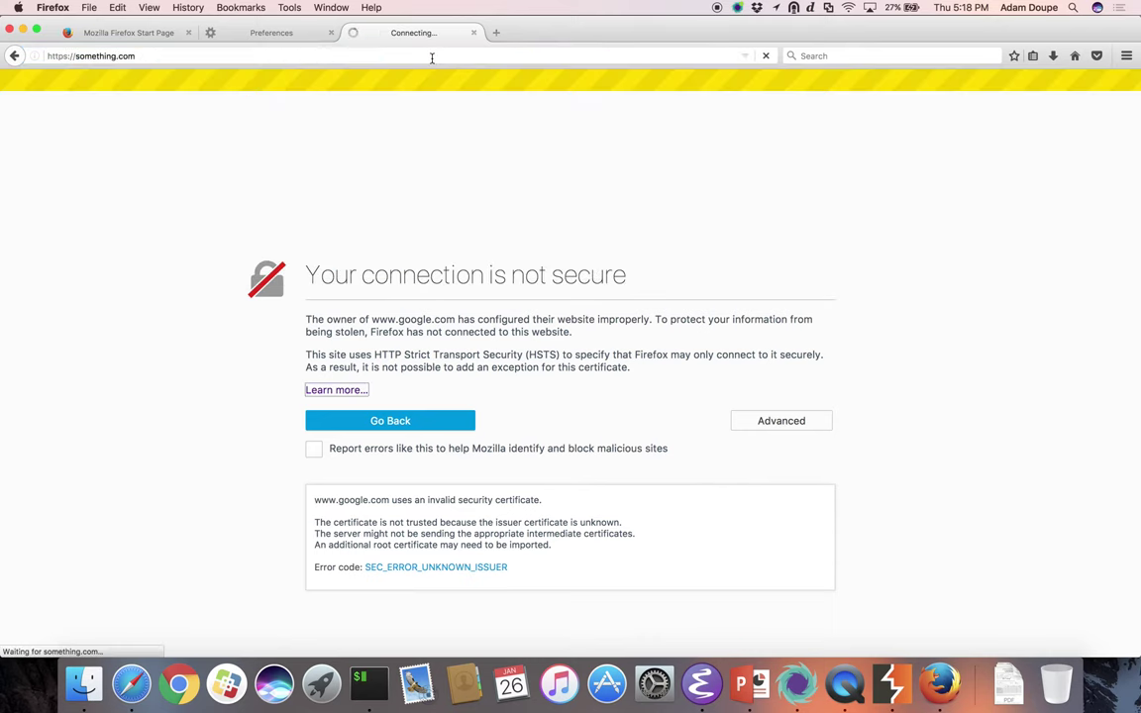
key("BackSpace")
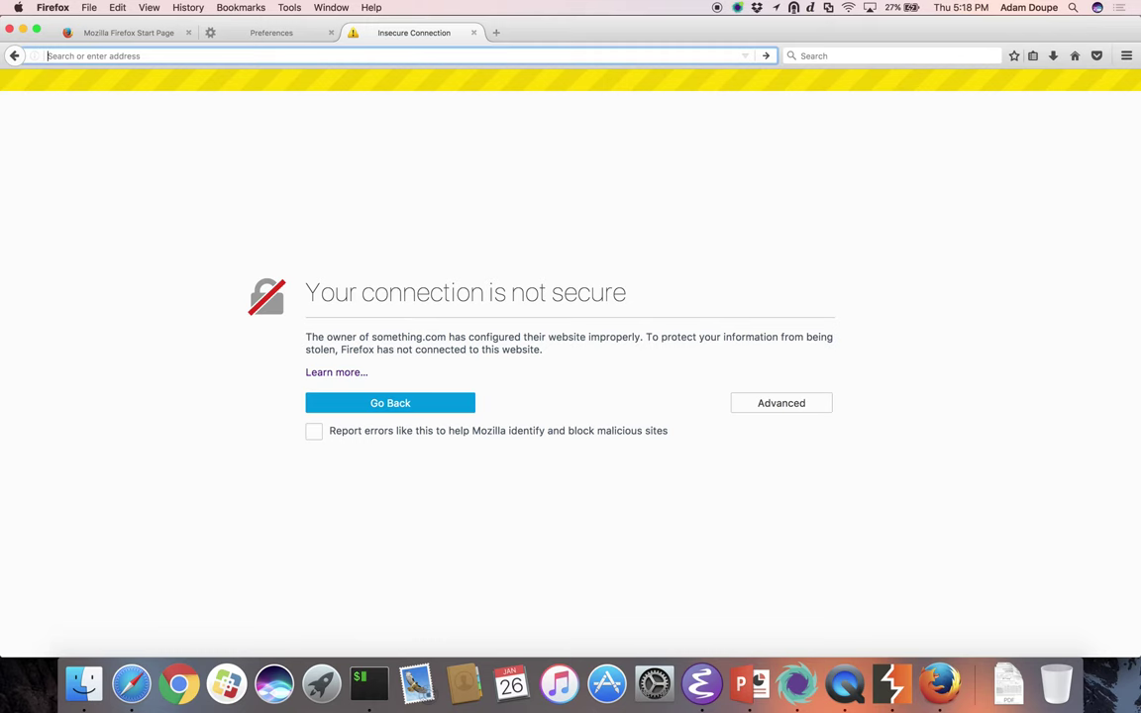
type("https")
type("://example.com/")
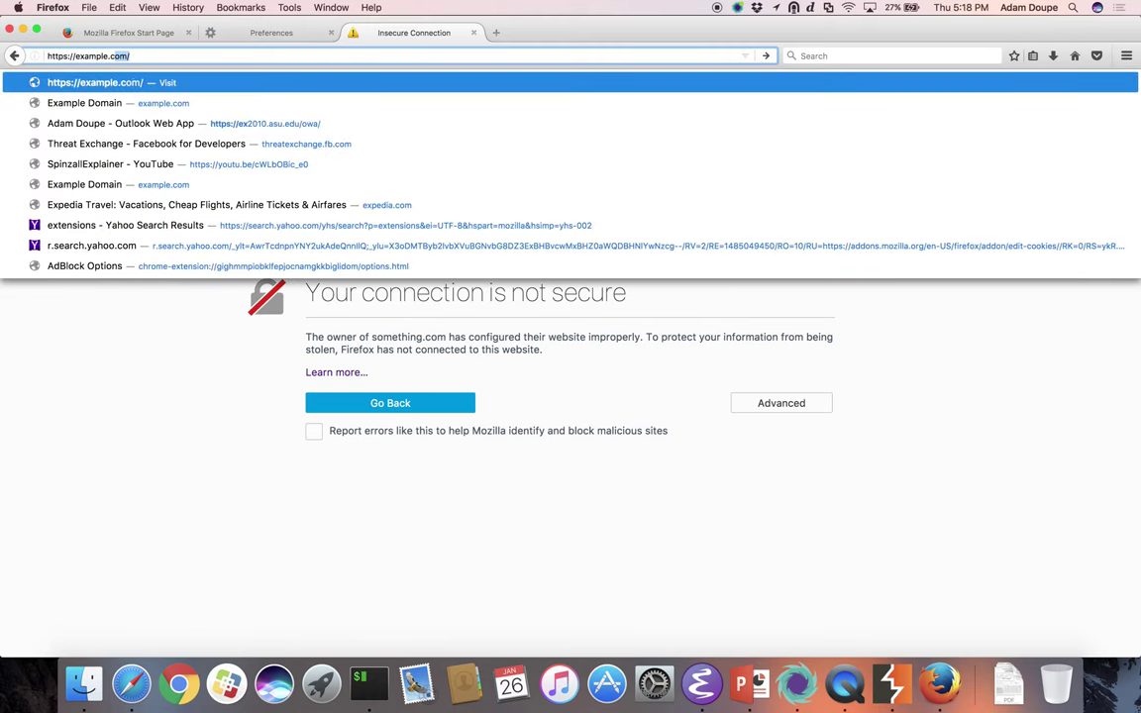
key("Return")
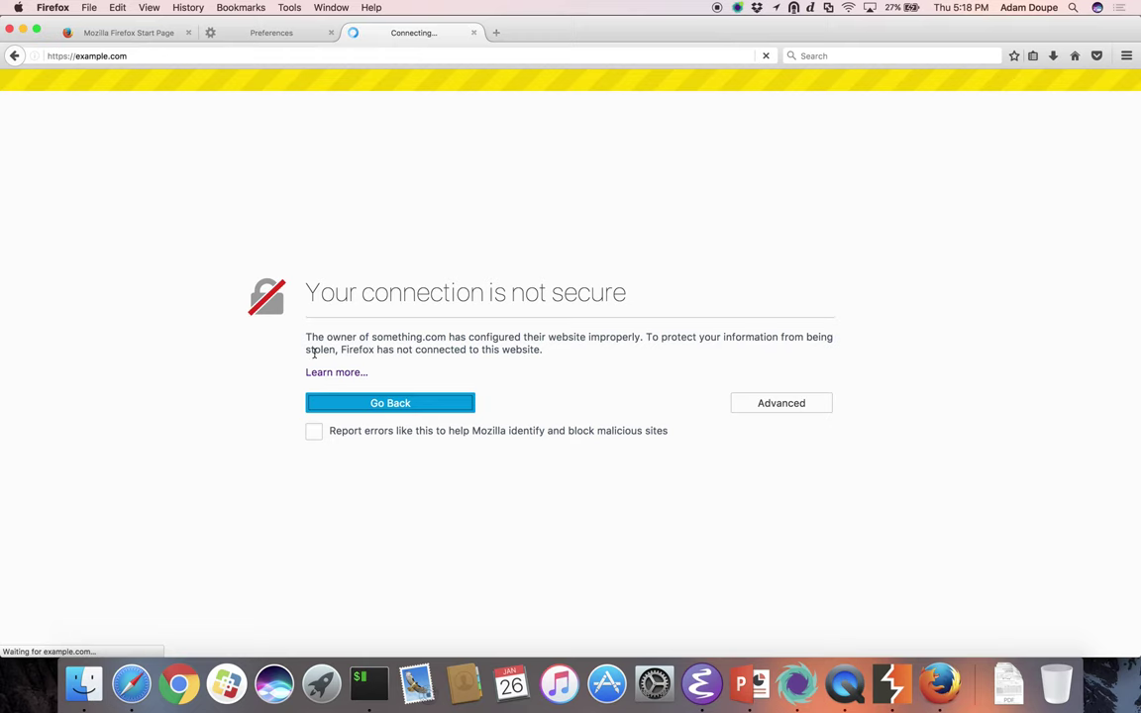
Step: Switch to Burp Suite and inspect the captured modernizr-2.0.js and jquery.min.js requests in the HTTP history
key("super+Tab")
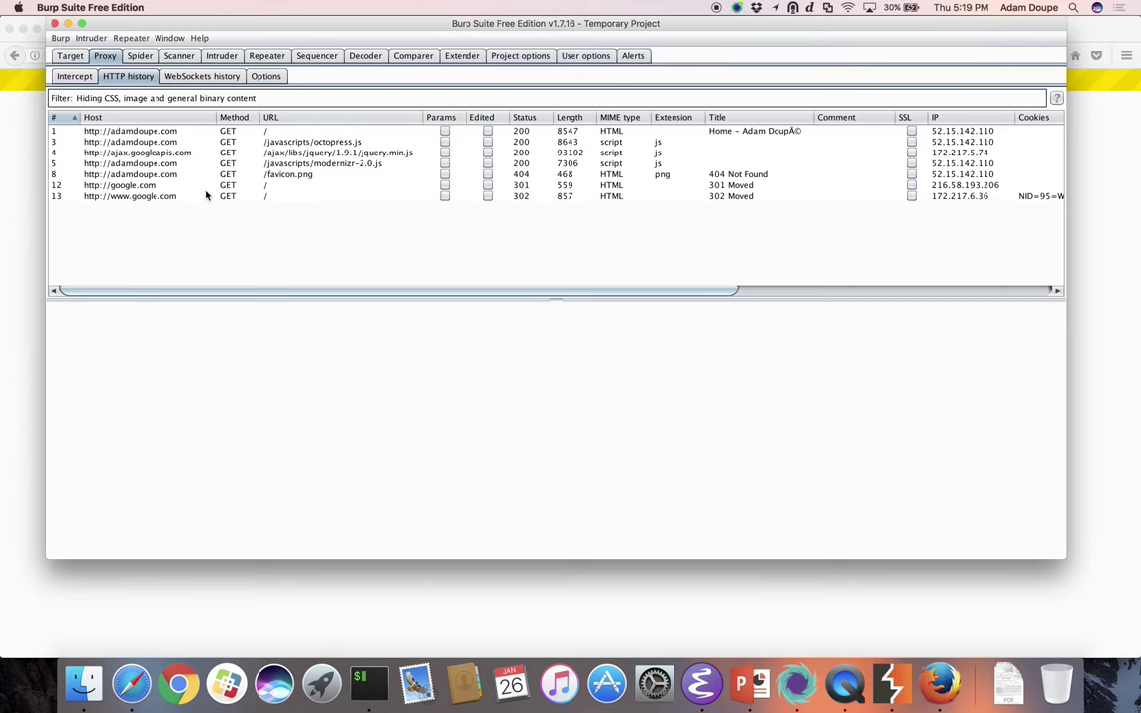
left_click(199, 162)
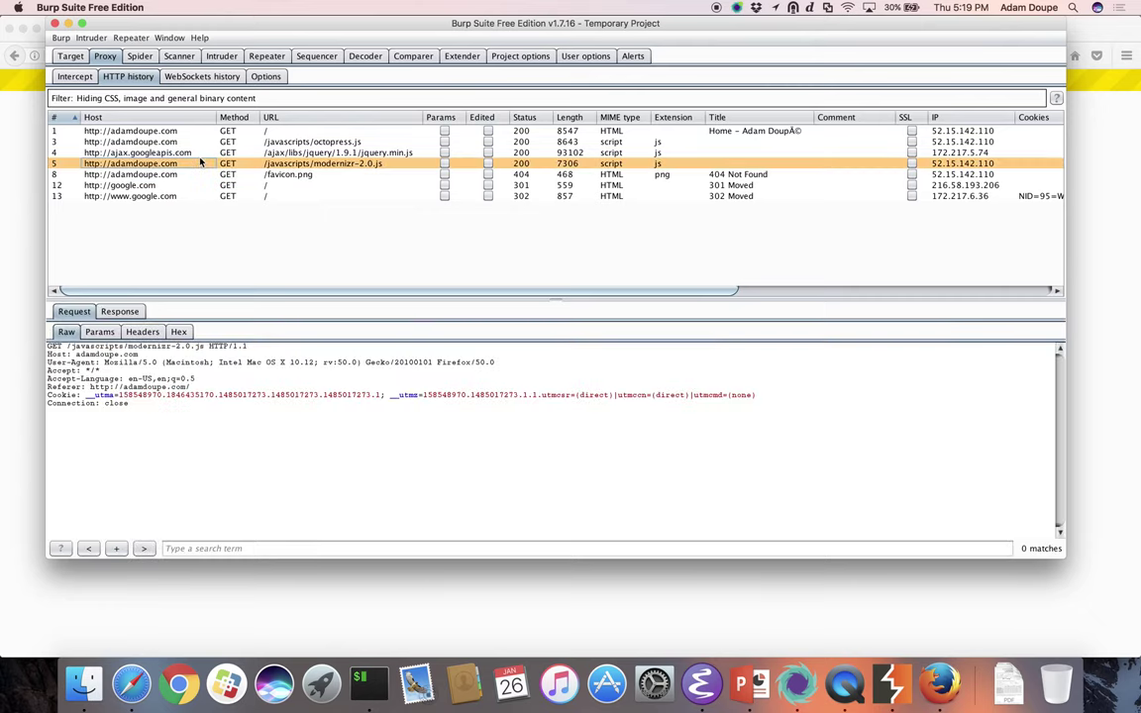
left_click(199, 154)
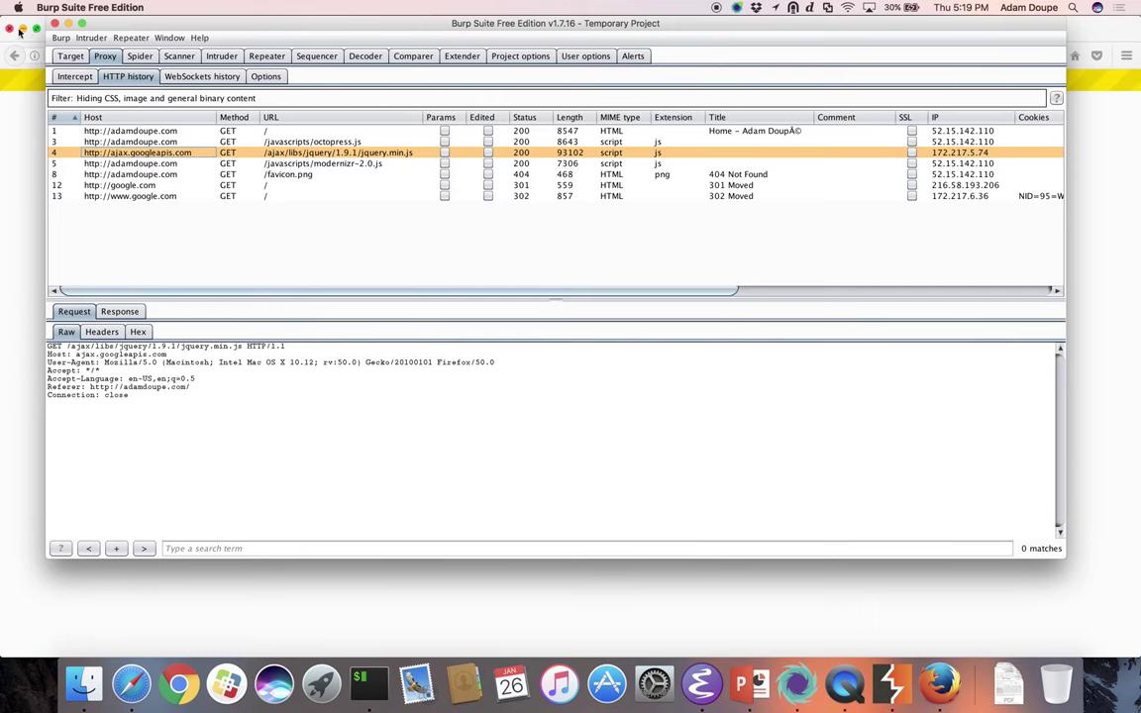
Step: Turn proxy interception back on
left_click(69, 77)
left_click(124, 77)
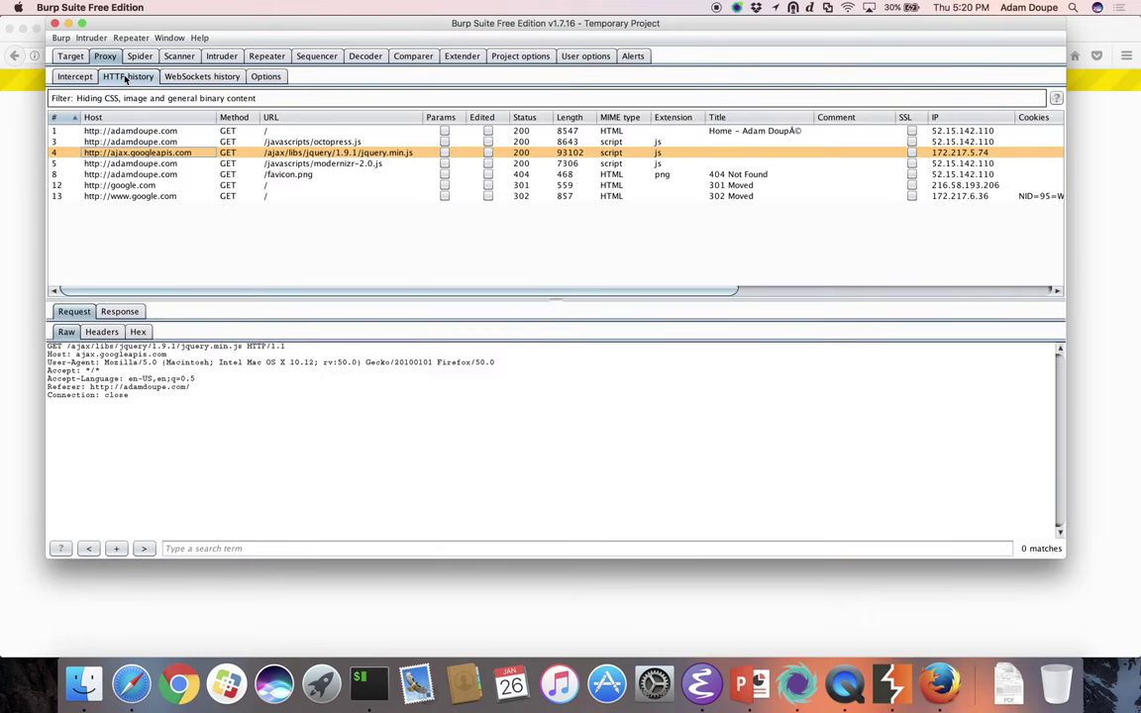
left_click(73, 78)
left_click(247, 116)
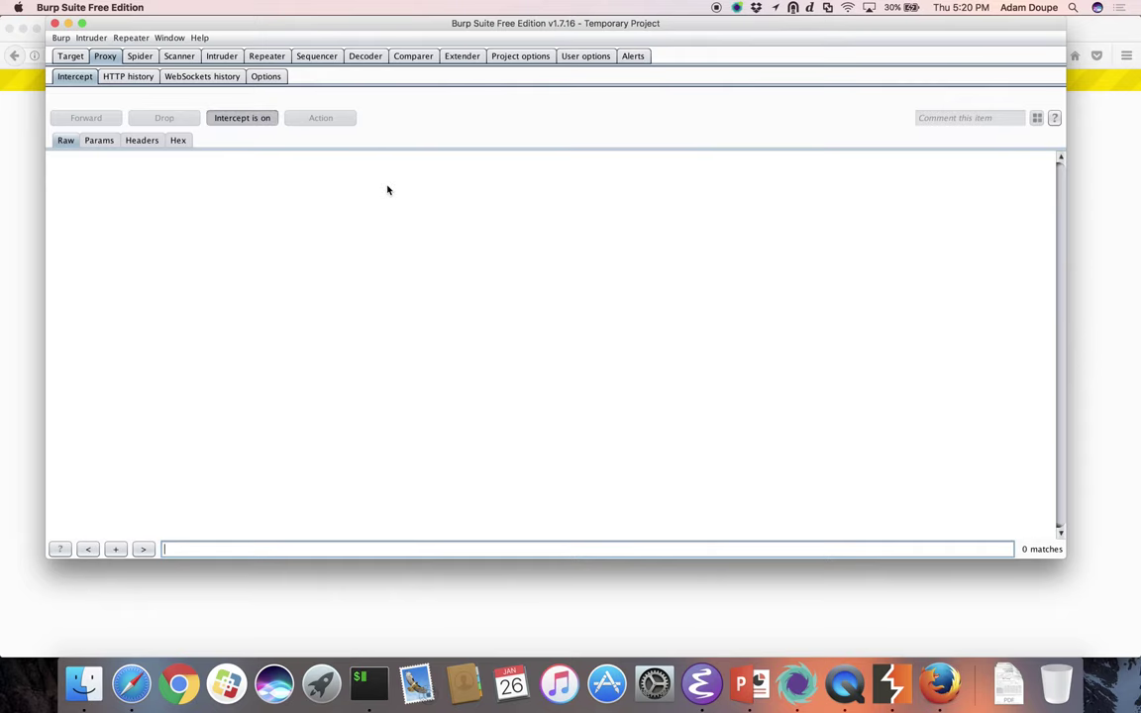
Step: Switch to Firefox and load the instructor's personal website over plain HTTP
key("super+Tab")
left_click(362, 55)
type("adamdoupe.com/")
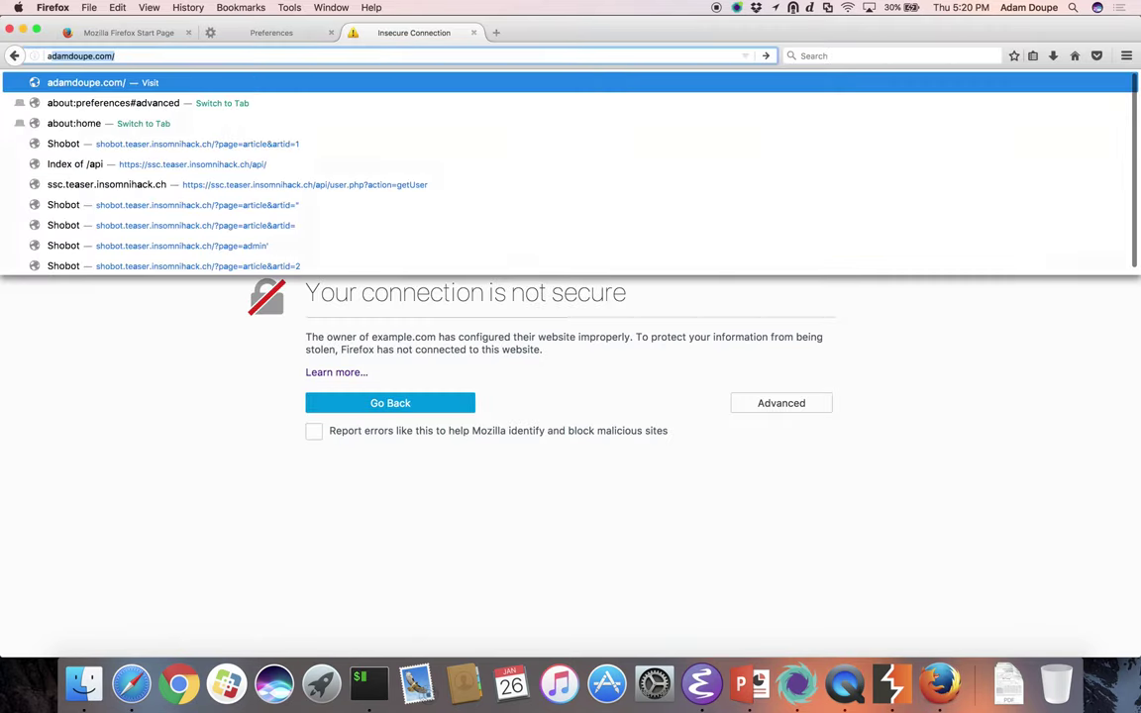
key("Return")
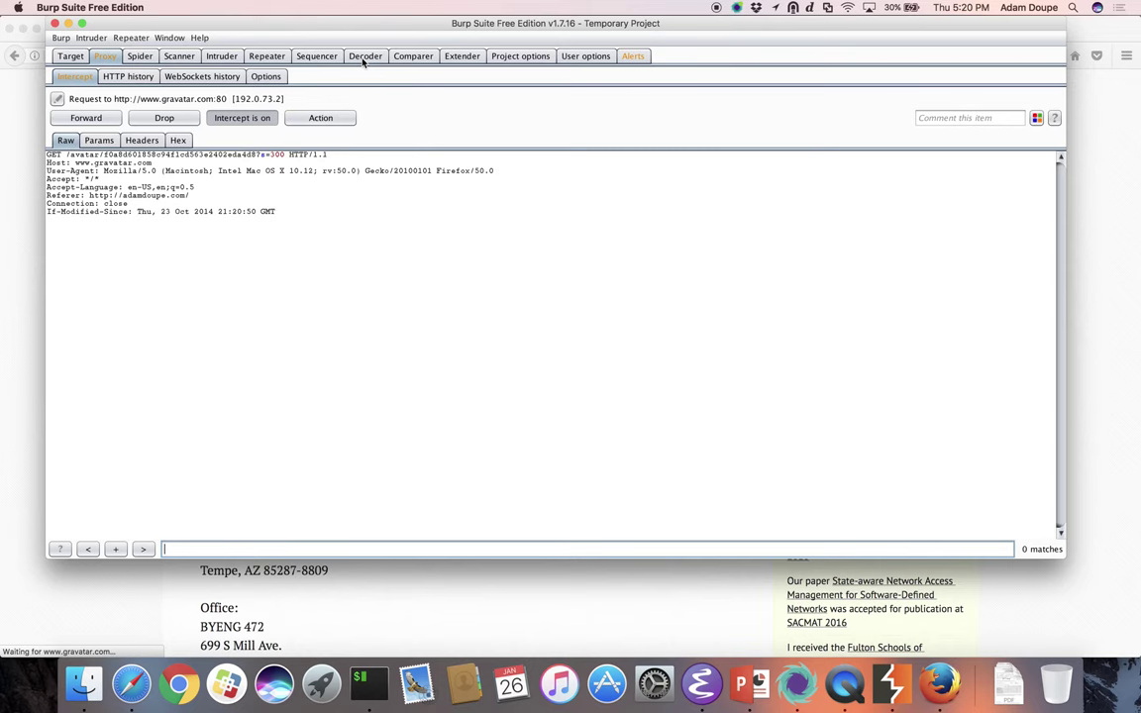
Step: Release the held gravatar.com request by turning interception off and on again, and reload the instructor's website from Firefox
left_click(262, 117)
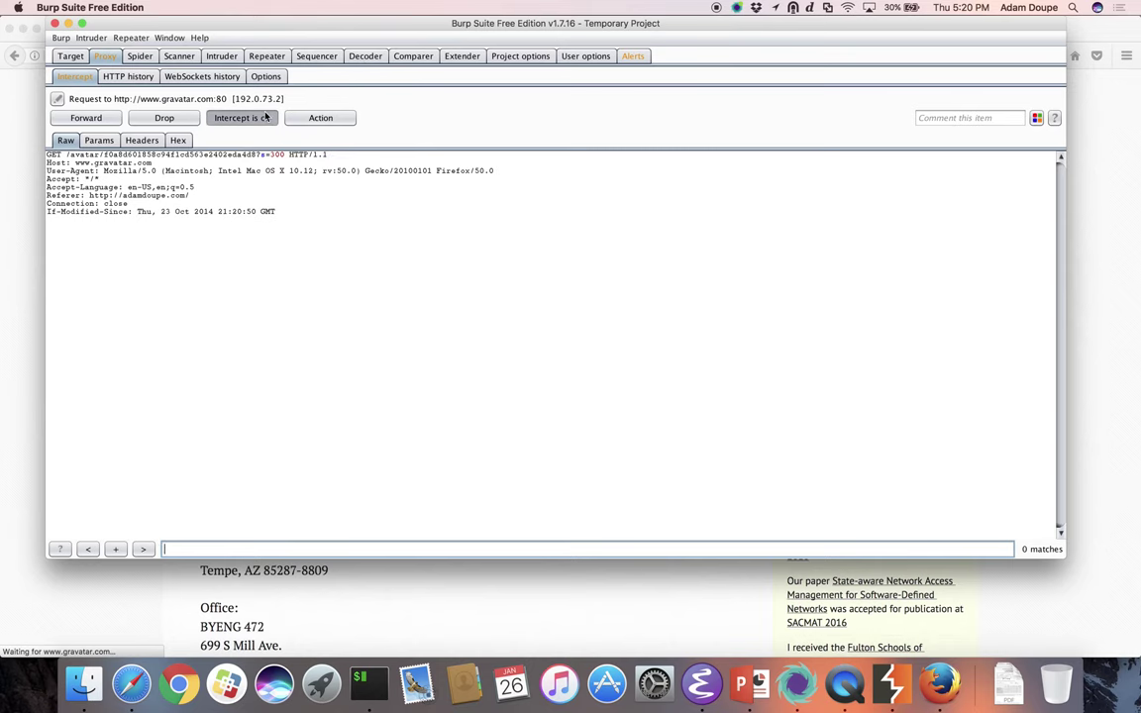
left_click(262, 117)
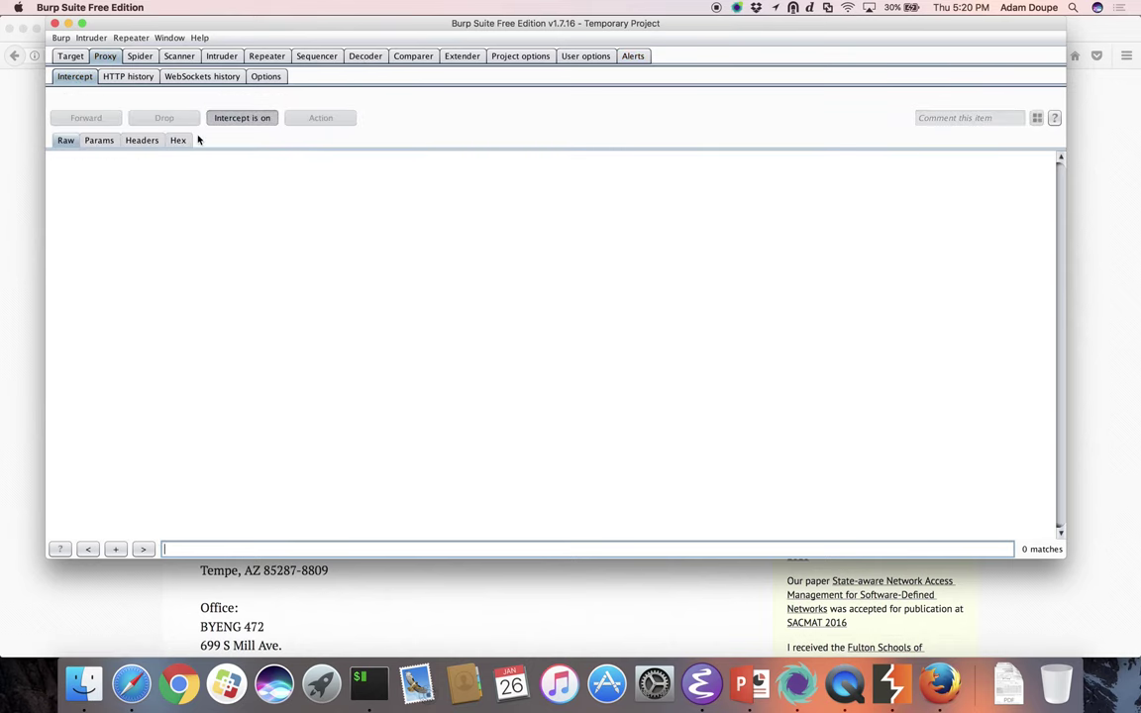
key("super+Tab")
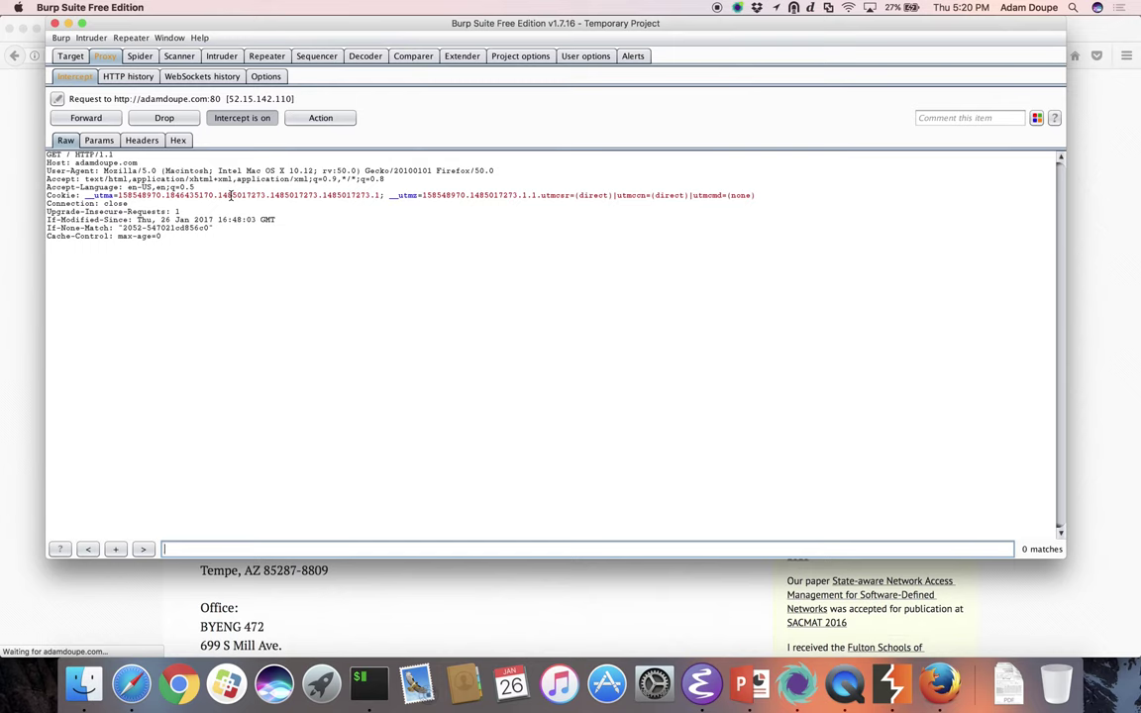
Step: Examine the intercepted website request's raw text and its parameters, headers and hex representations
left_click_drag(47, 154, 166, 187)
left_click(149, 171)
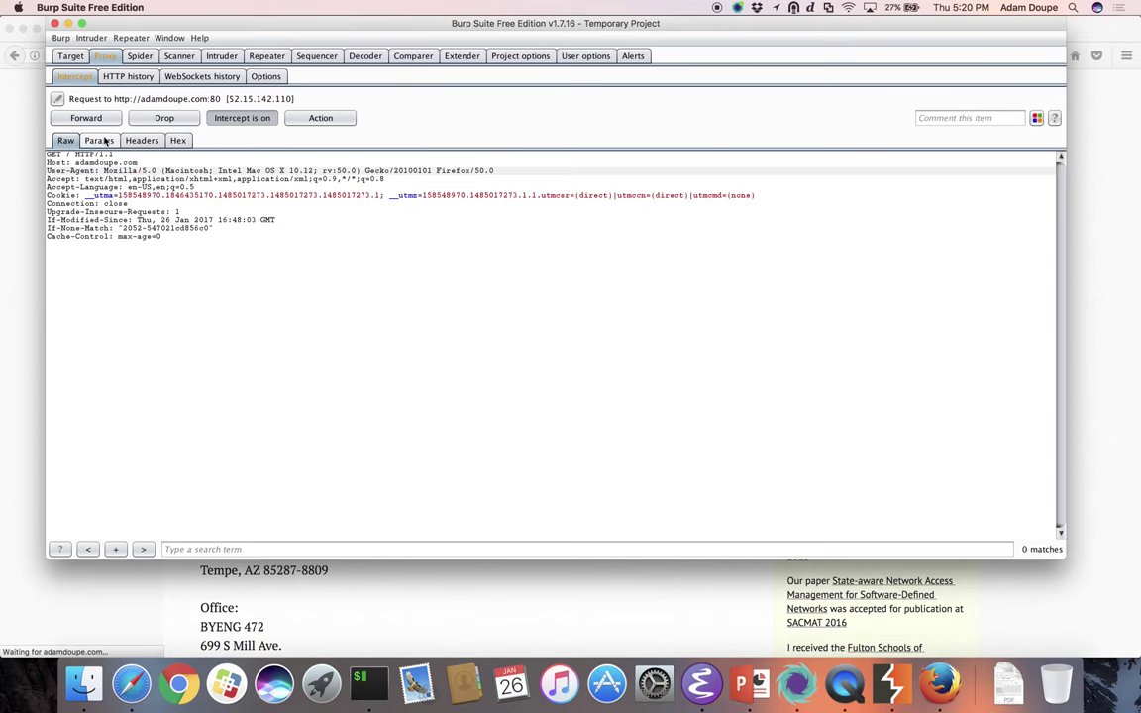
left_click_drag(203, 252, 10, 142)
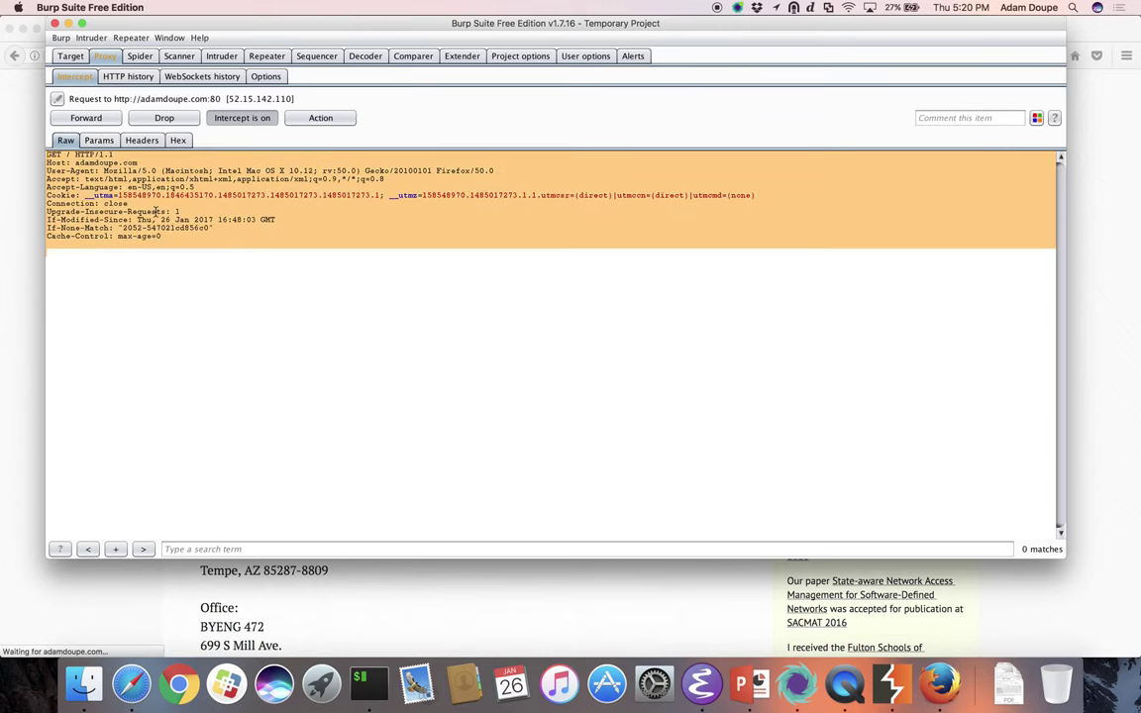
left_click(99, 140)
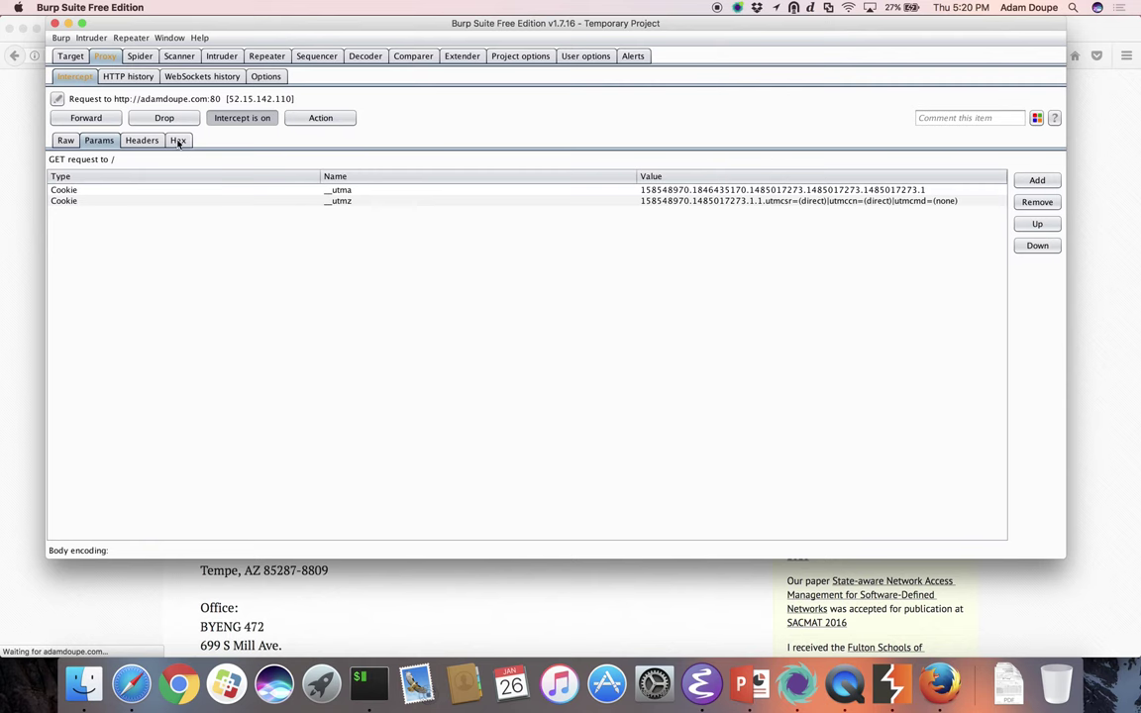
left_click(141, 139)
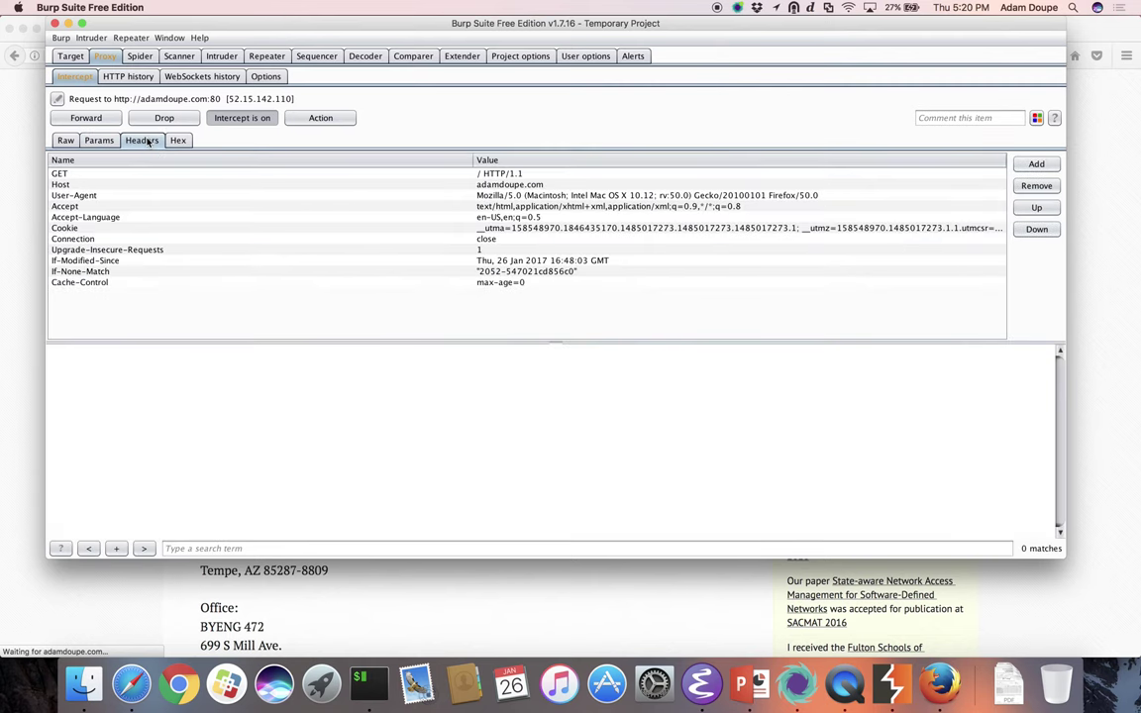
left_click(185, 140)
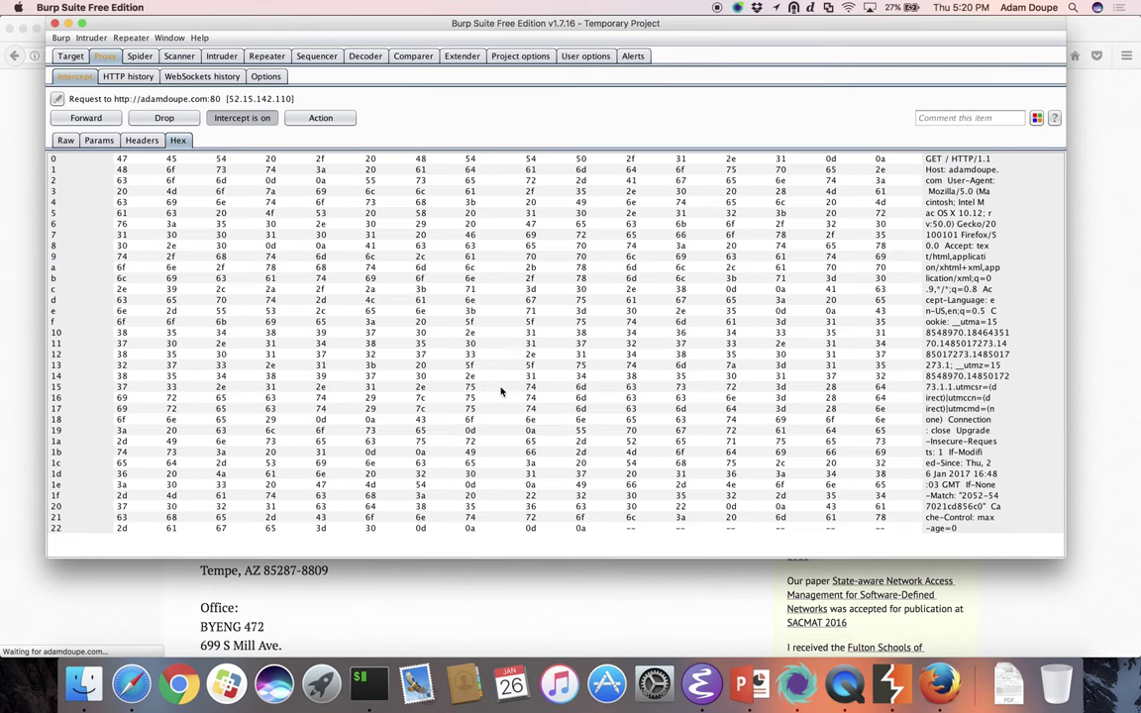
Step: Return to the raw request and highlight its GET request line and the Host header
left_click(65, 140)
left_click(215, 239)
left_click_drag(116, 154, 40, 146)
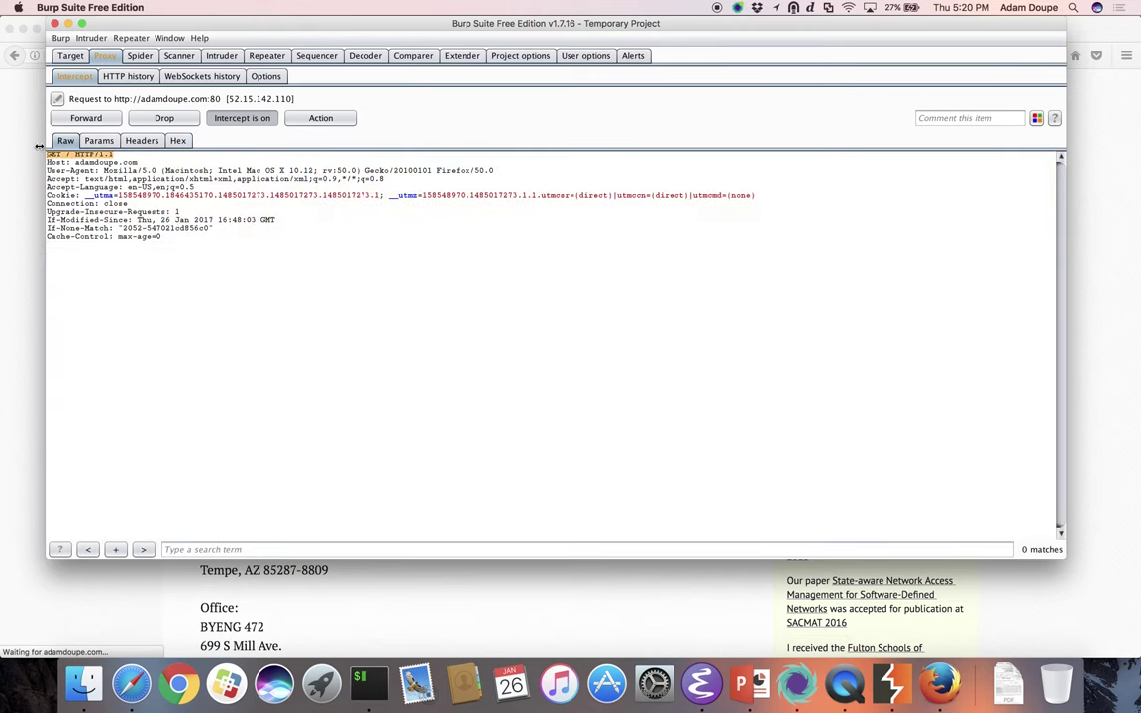
left_click(69, 154)
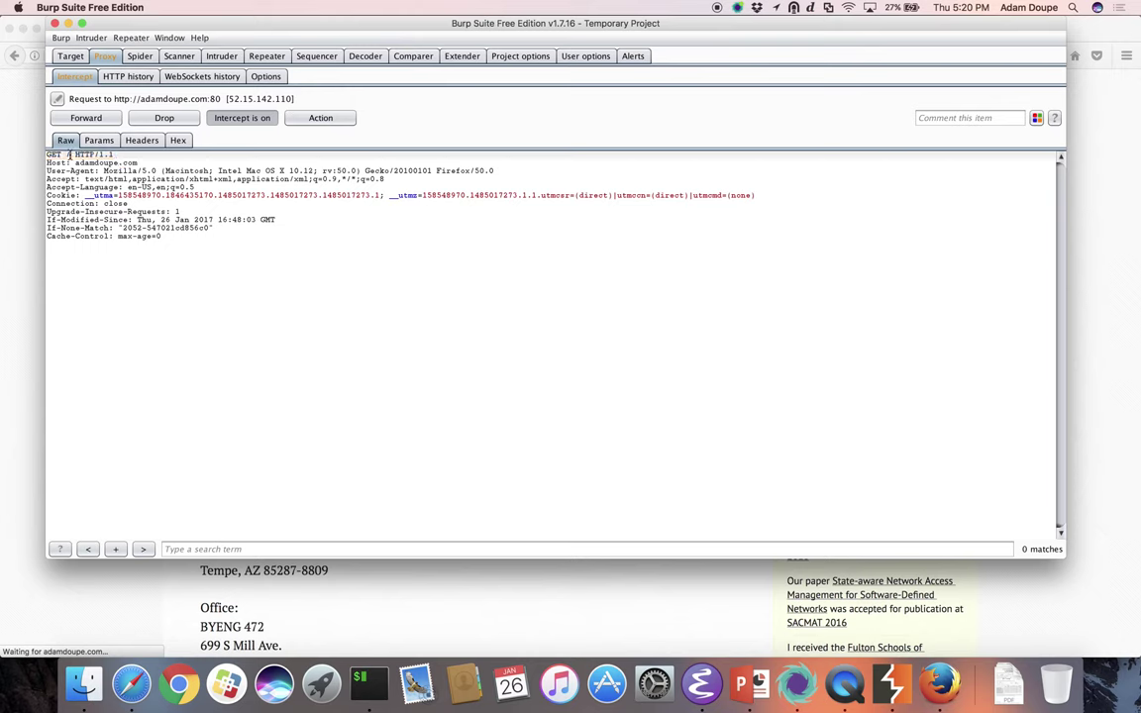
left_click(145, 162)
left_click_drag(145, 163, 33, 166)
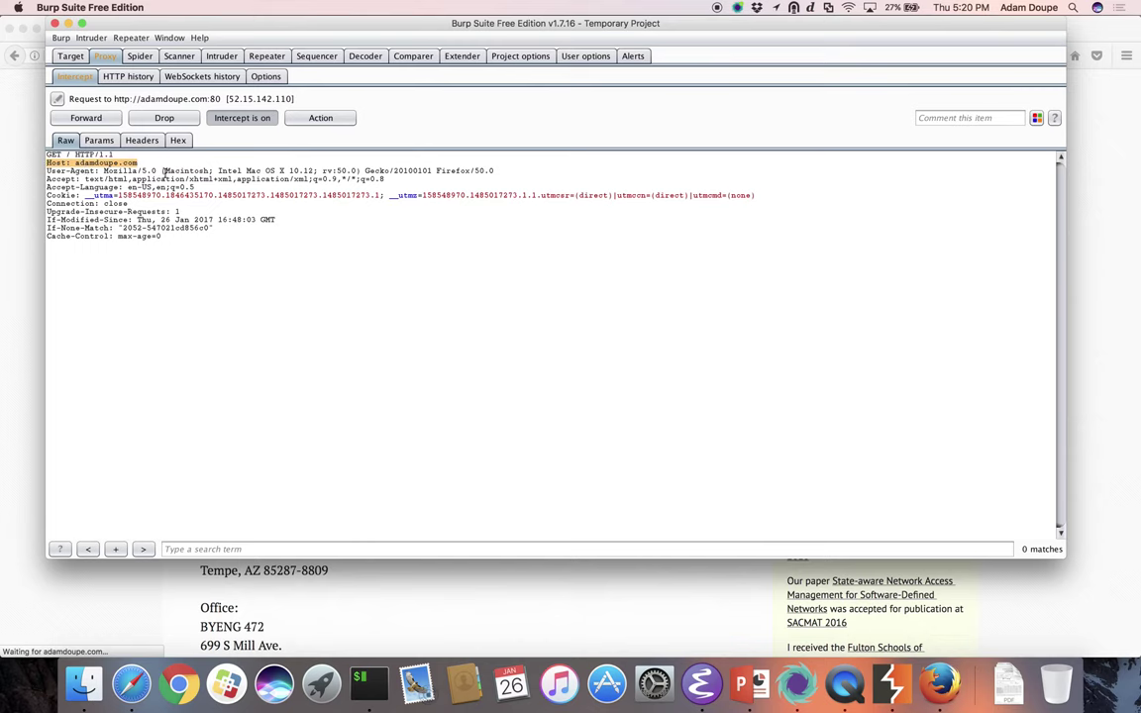
Step: Examine the proxy options for listeners, the file extension rule for intercepting client requests, and the server response interception rules
left_click(313, 126)
left_click(320, 112)
left_click(129, 77)
left_click(195, 78)
left_click(266, 77)
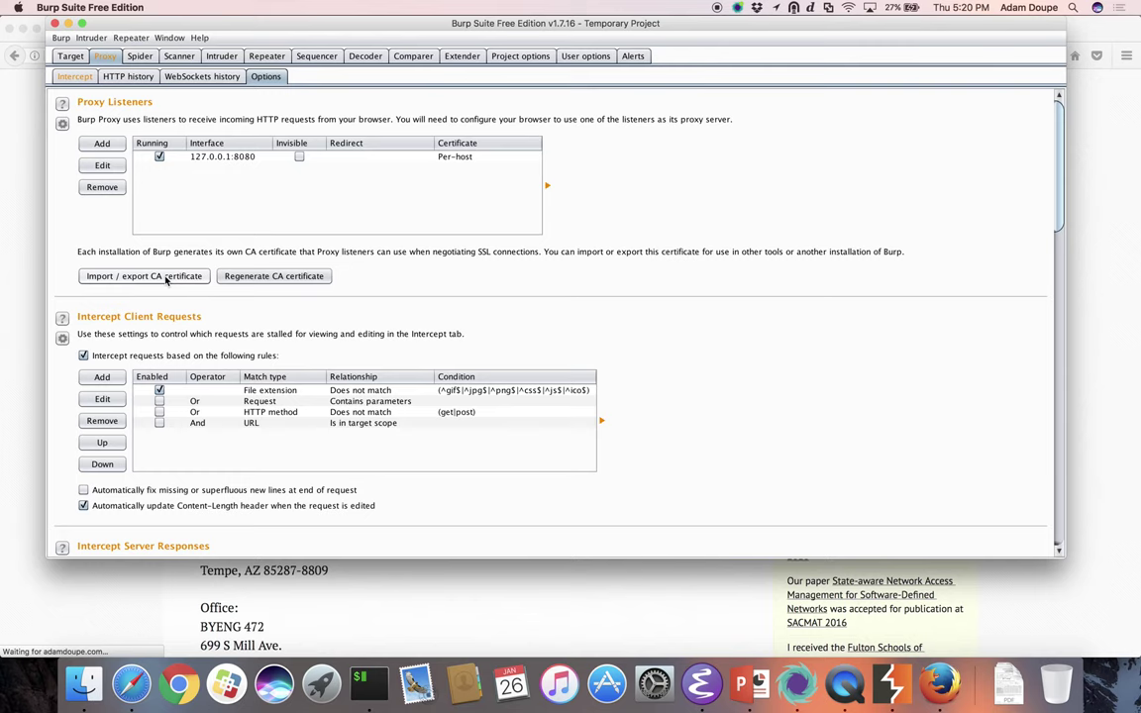
scroll(159, 279, "down", 10)
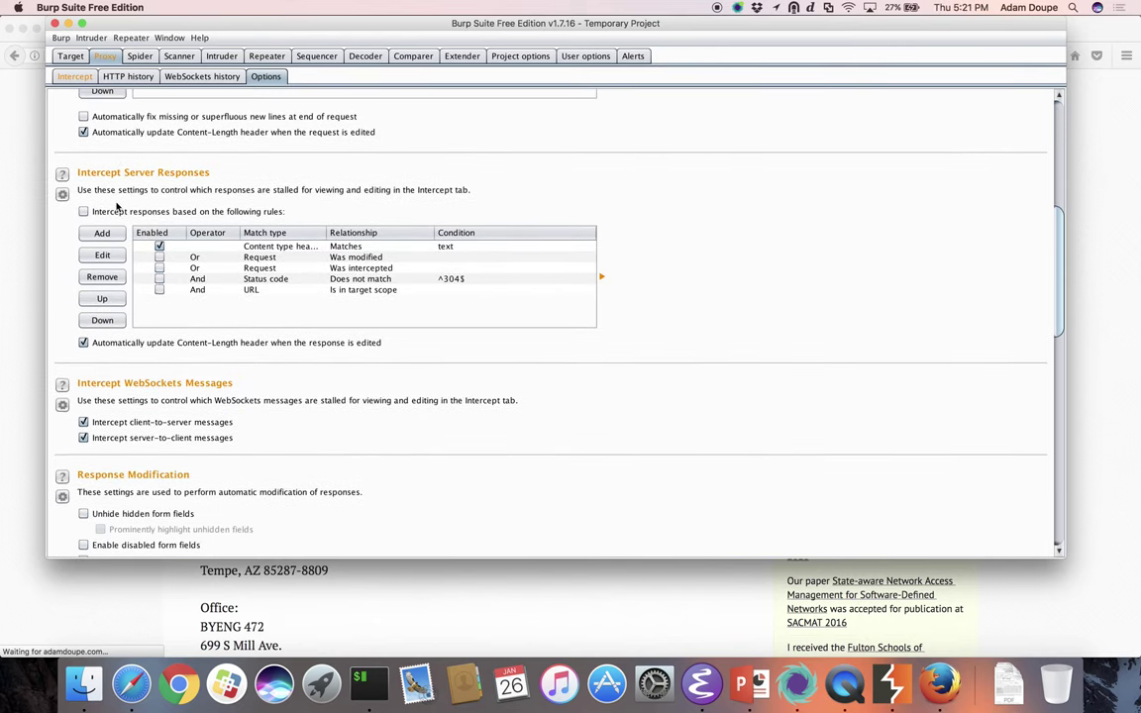
scroll(161, 183, "up", 10)
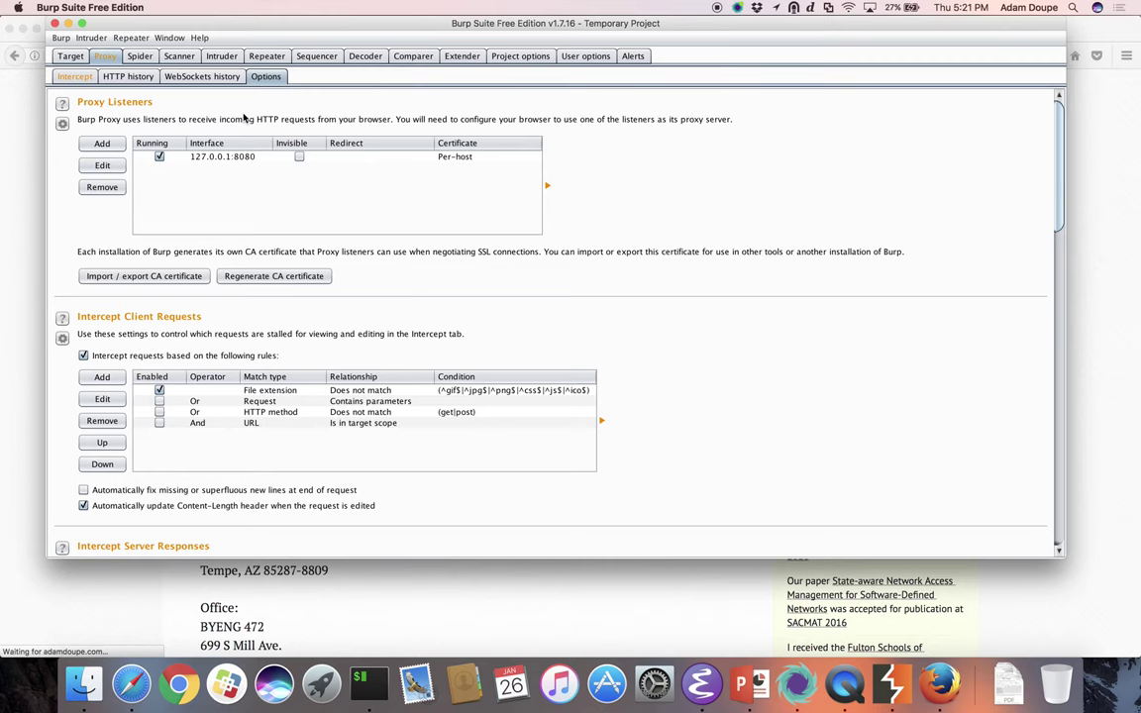
scroll(243, 118, "down", 3)
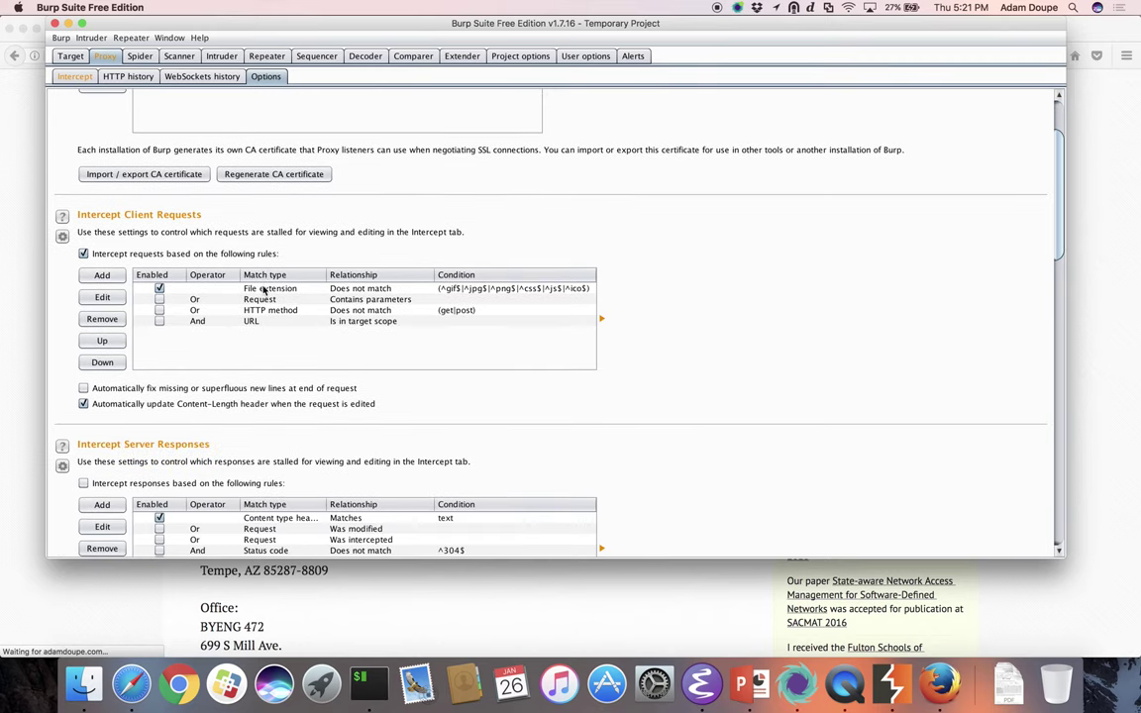
left_click(216, 287)
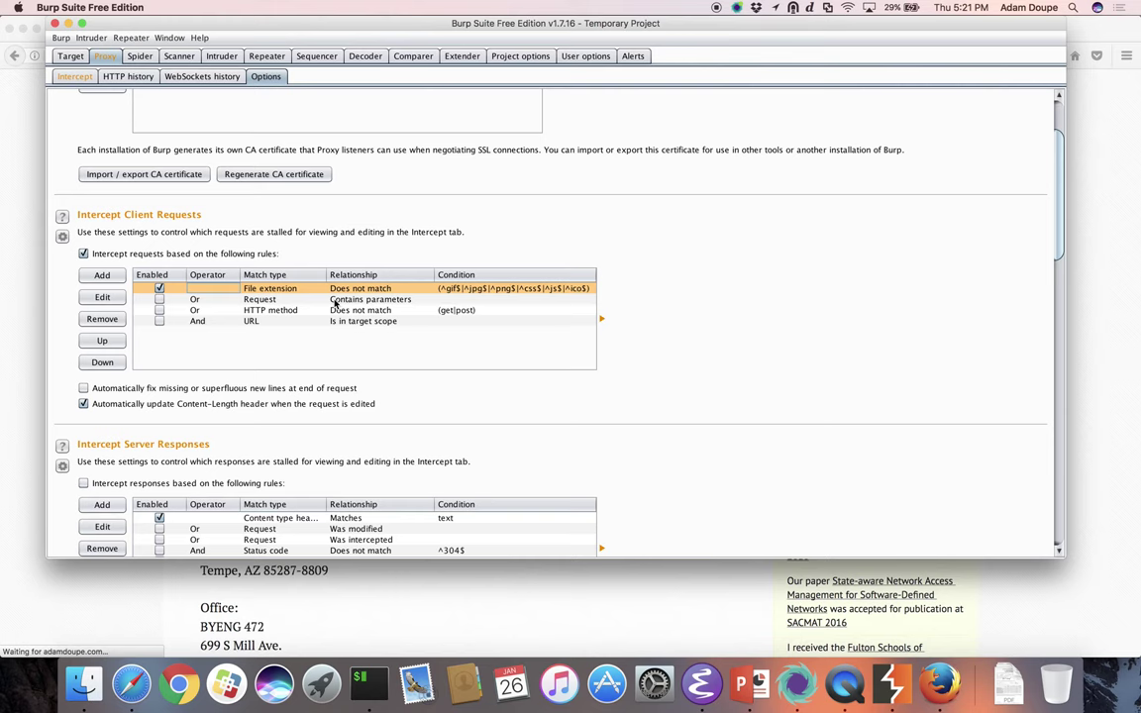
scroll(335, 304, "down", 5)
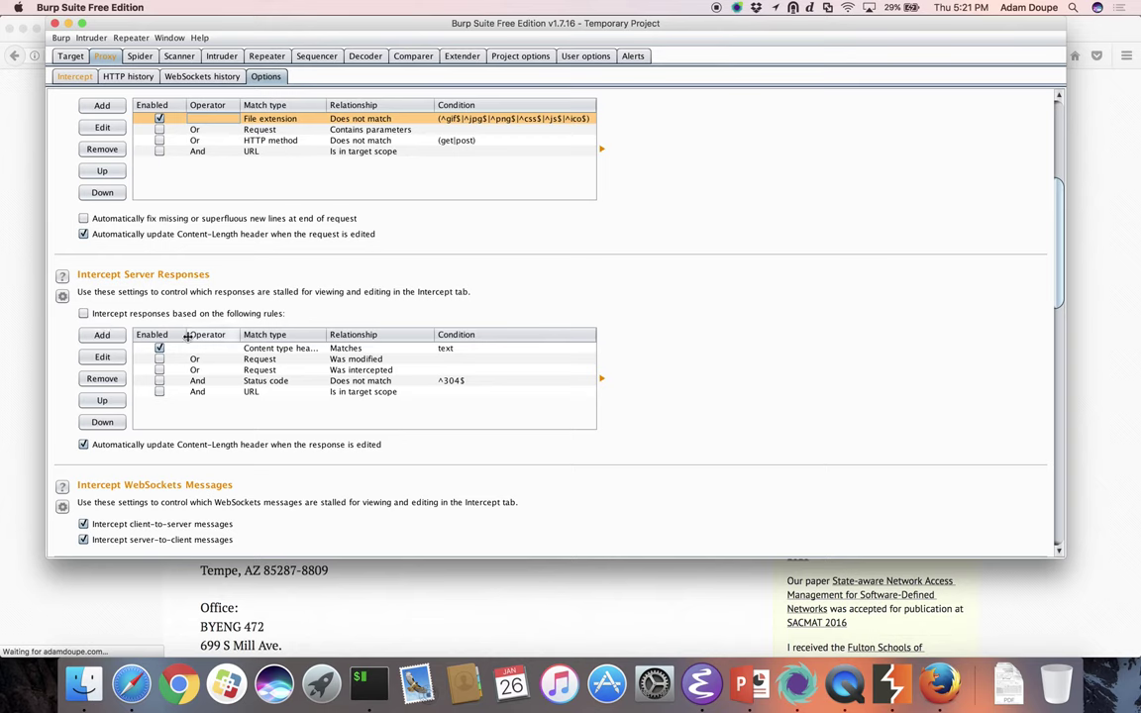
scroll(179, 317, "up", 5)
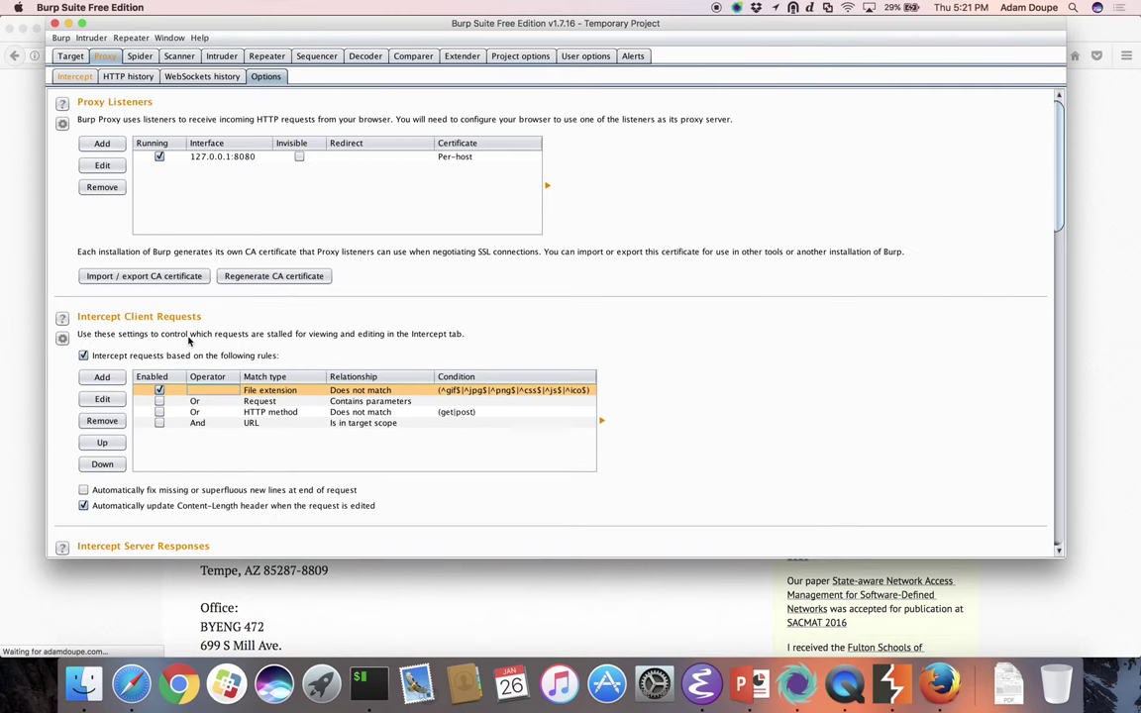
Step: Return to the intercepted website request and forward it along with all the requests queued behind it
left_click(76, 76)
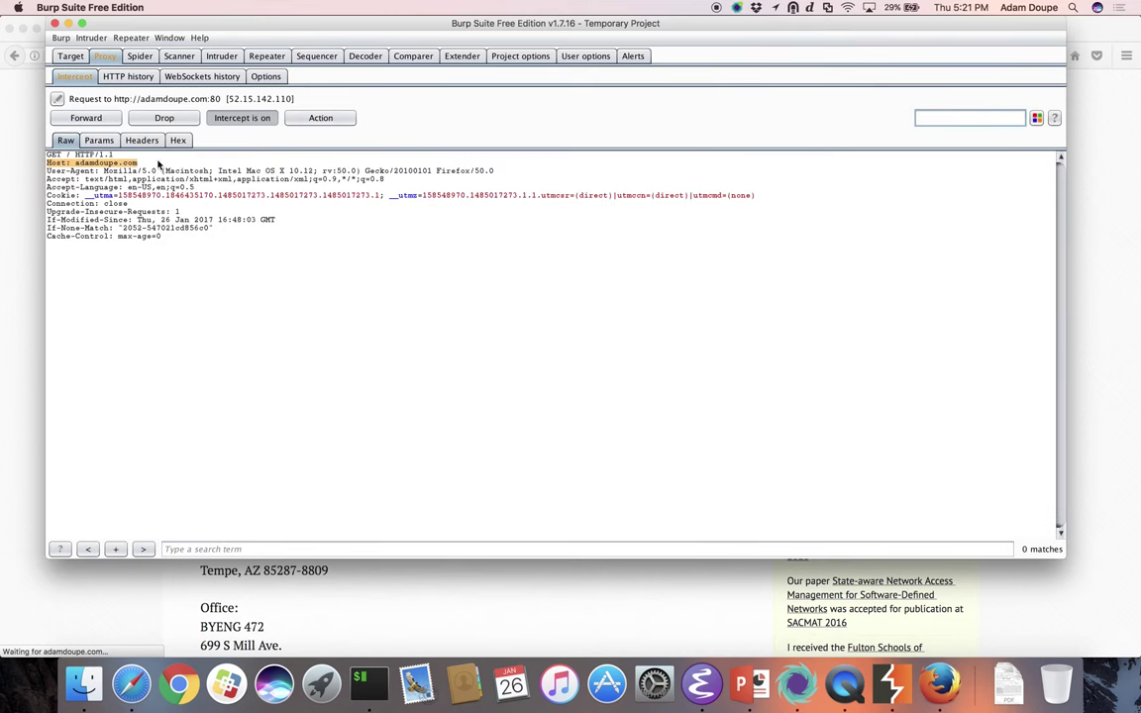
left_click(87, 118)
left_click(86, 118)
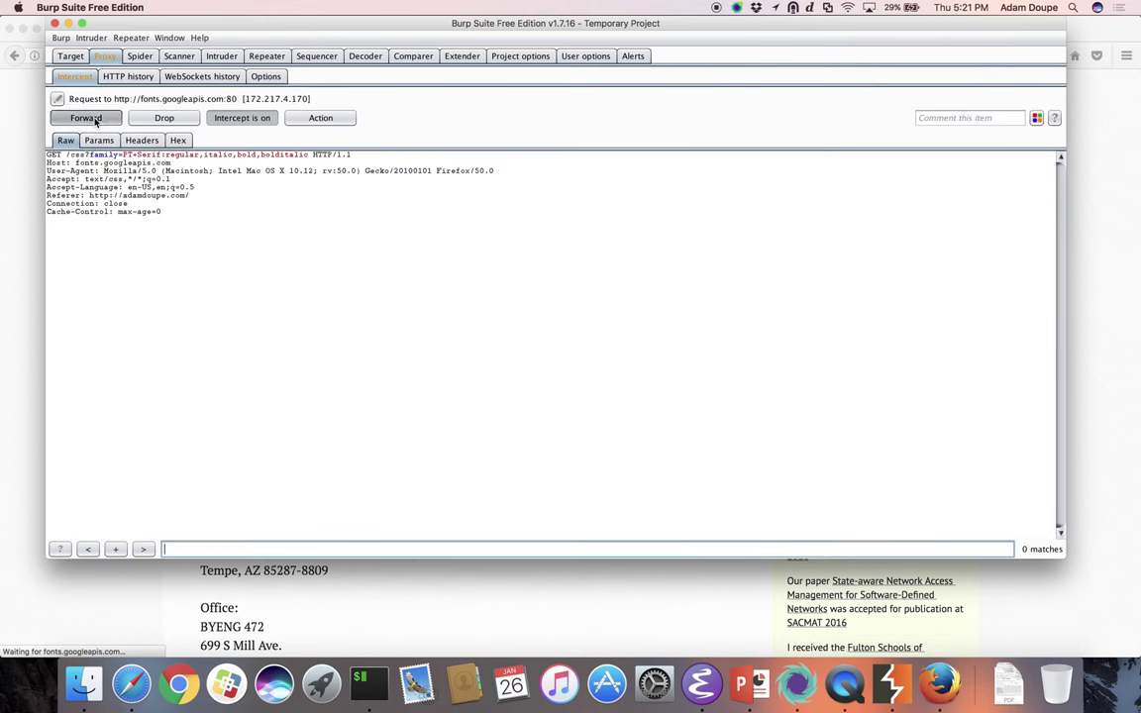
left_click(86, 118)
left_click(95, 119)
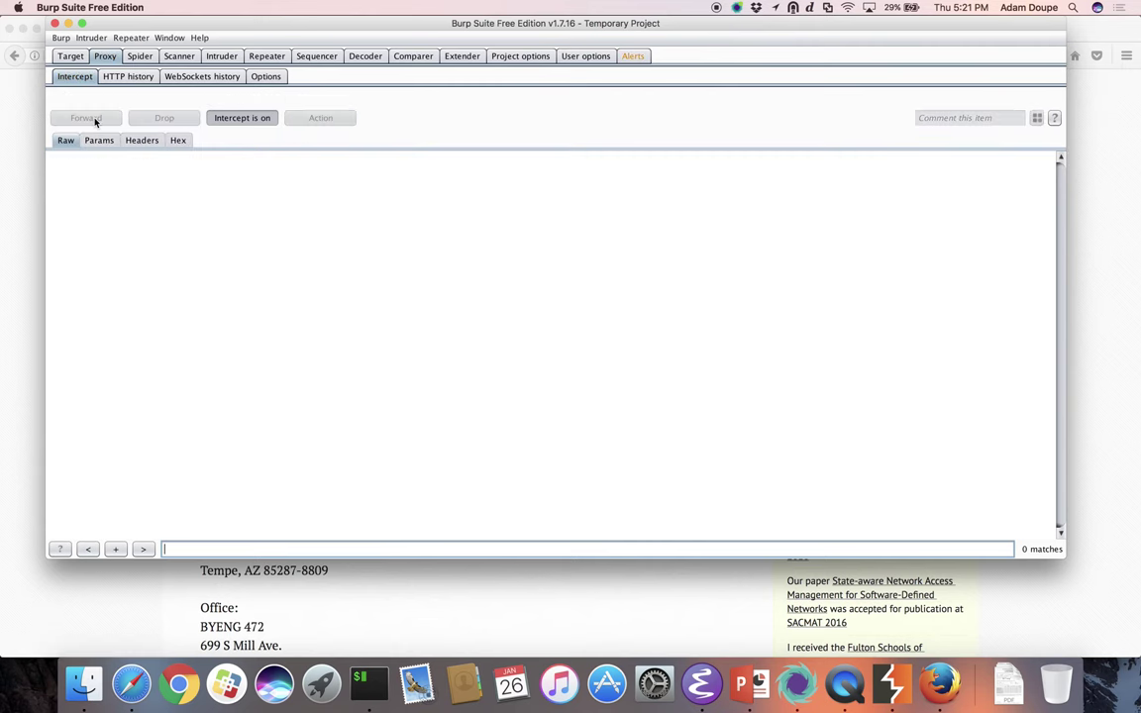
Step: Select request 16 for the instructor's website root in the proxy's HTTP history and view its available actions
left_click(130, 76)
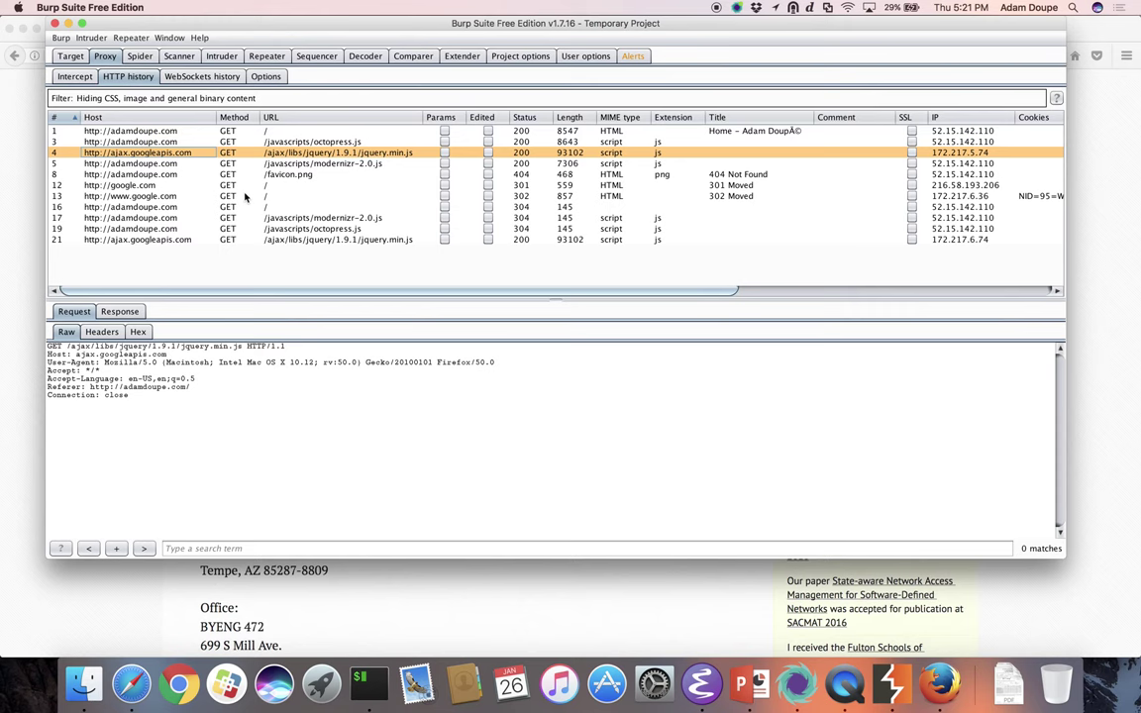
left_click(199, 206)
right_click(199, 206)
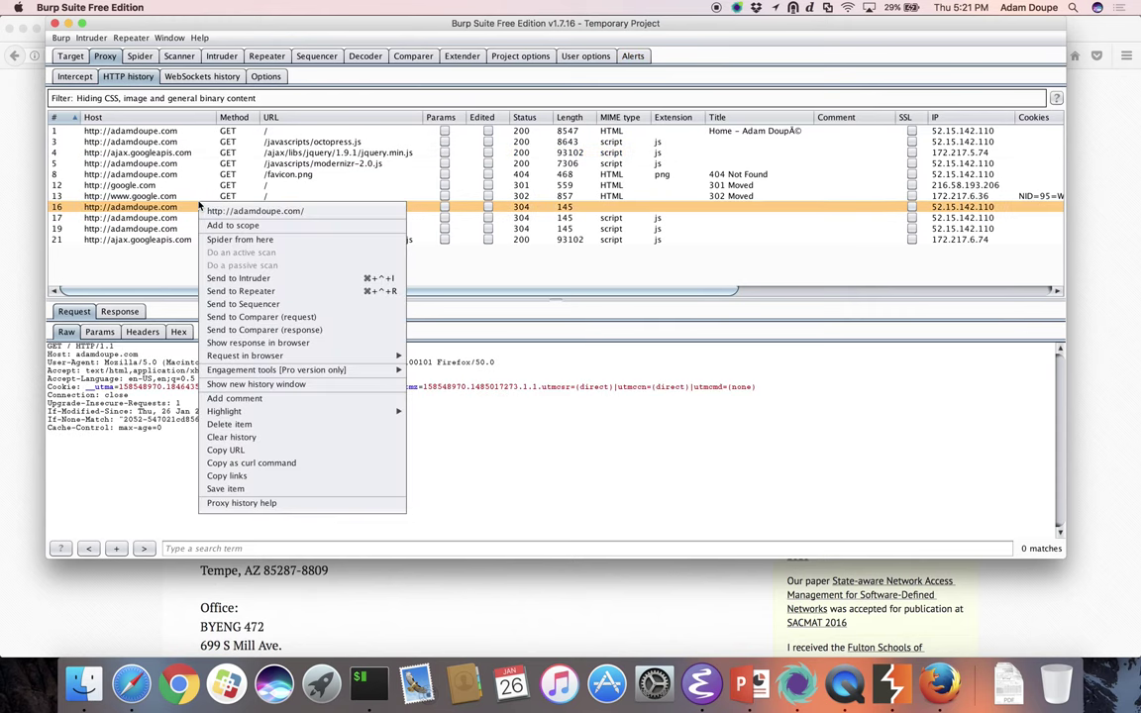
left_click(181, 206)
right_click(181, 206)
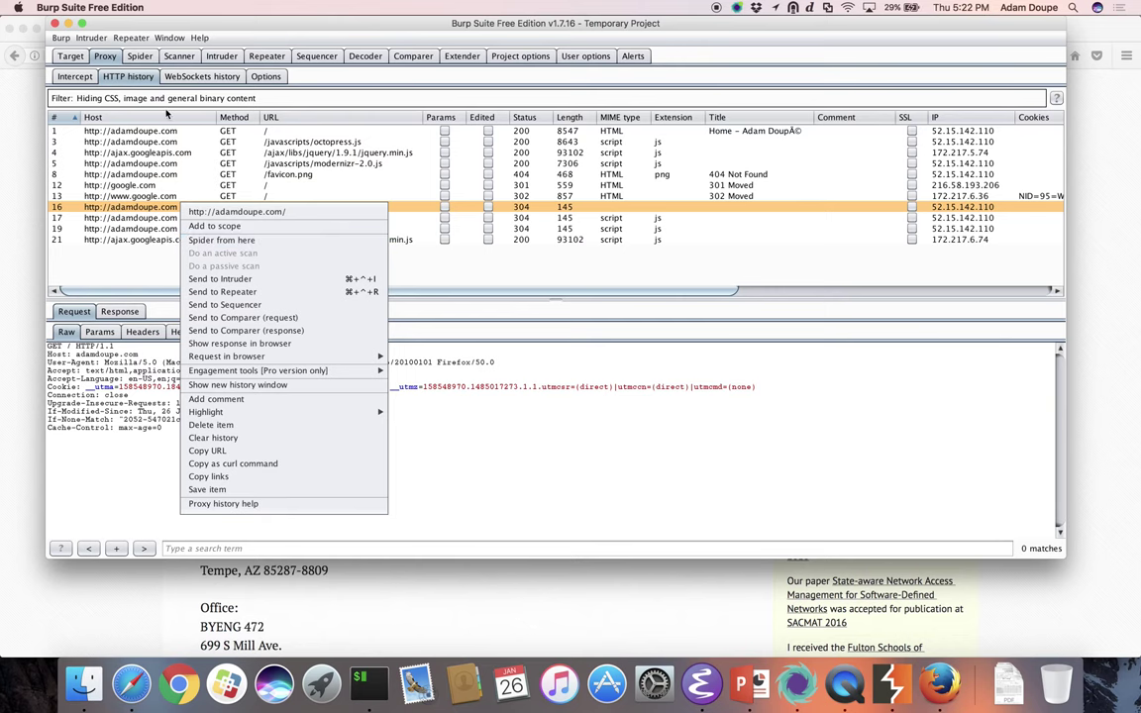
Step: Expand the instructor's website in the target site map and inspect its CV PDF, atom.xml, keys and javascripts/modernizr-2.0.js entries
left_click(71, 56)
left_click(72, 56)
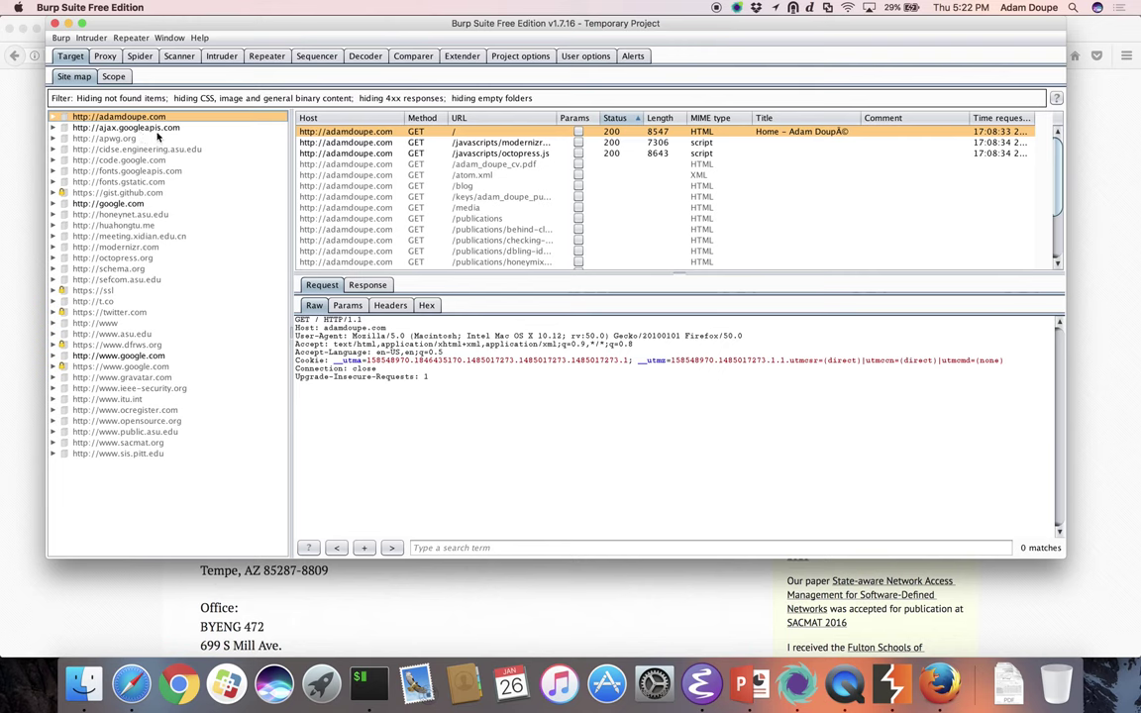
left_click(53, 117)
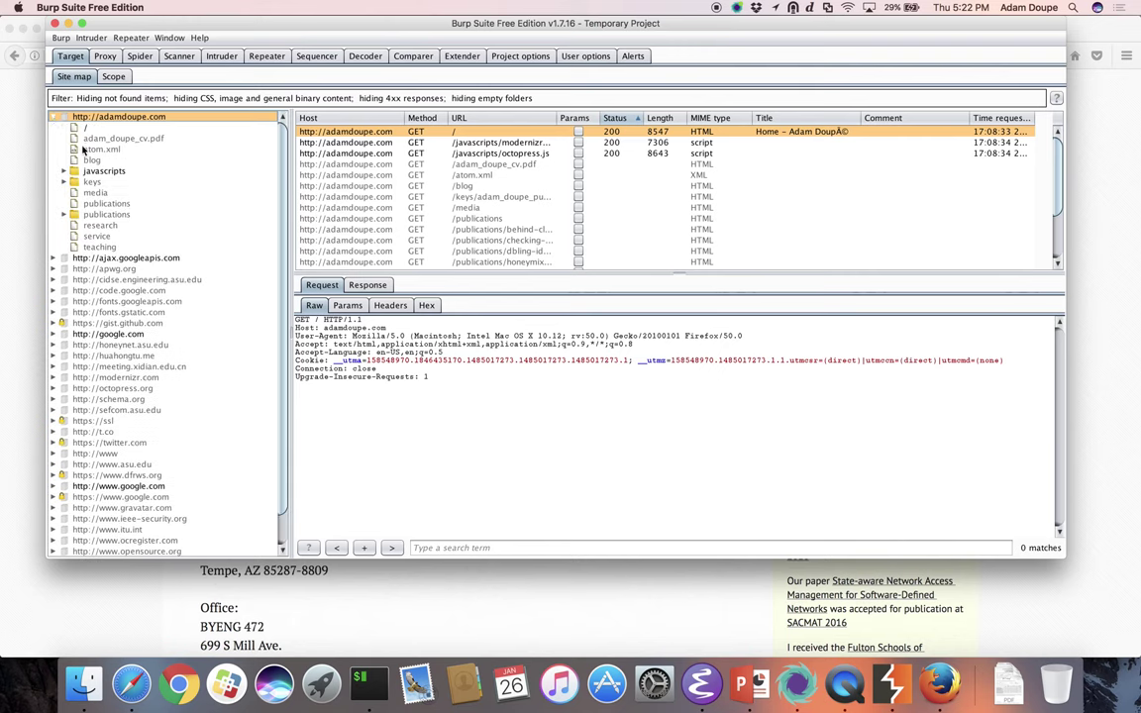
left_click(94, 140)
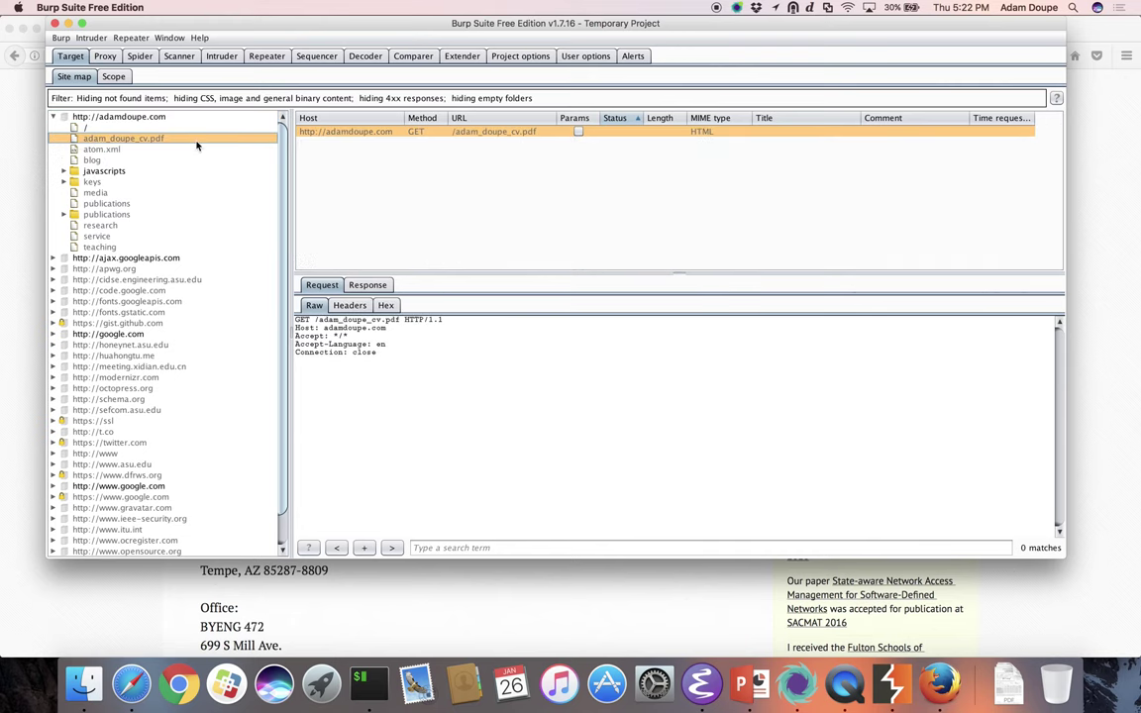
left_click(94, 148)
left_click(99, 182)
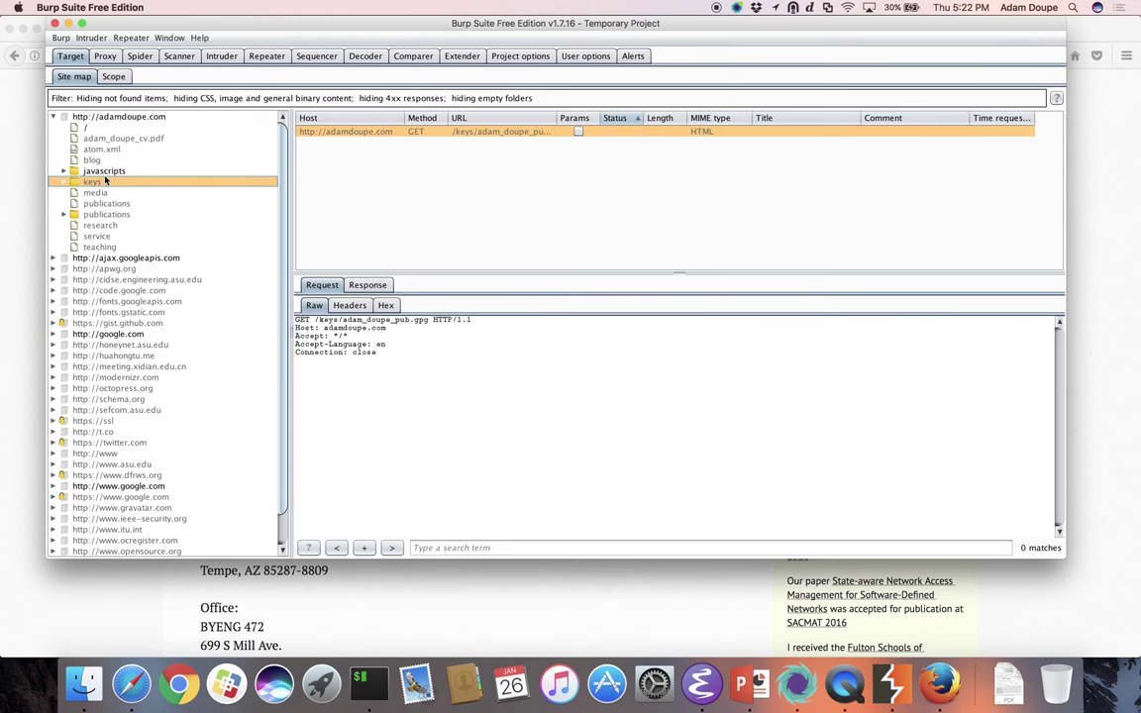
left_click(96, 170)
left_click(67, 171)
left_click(109, 183)
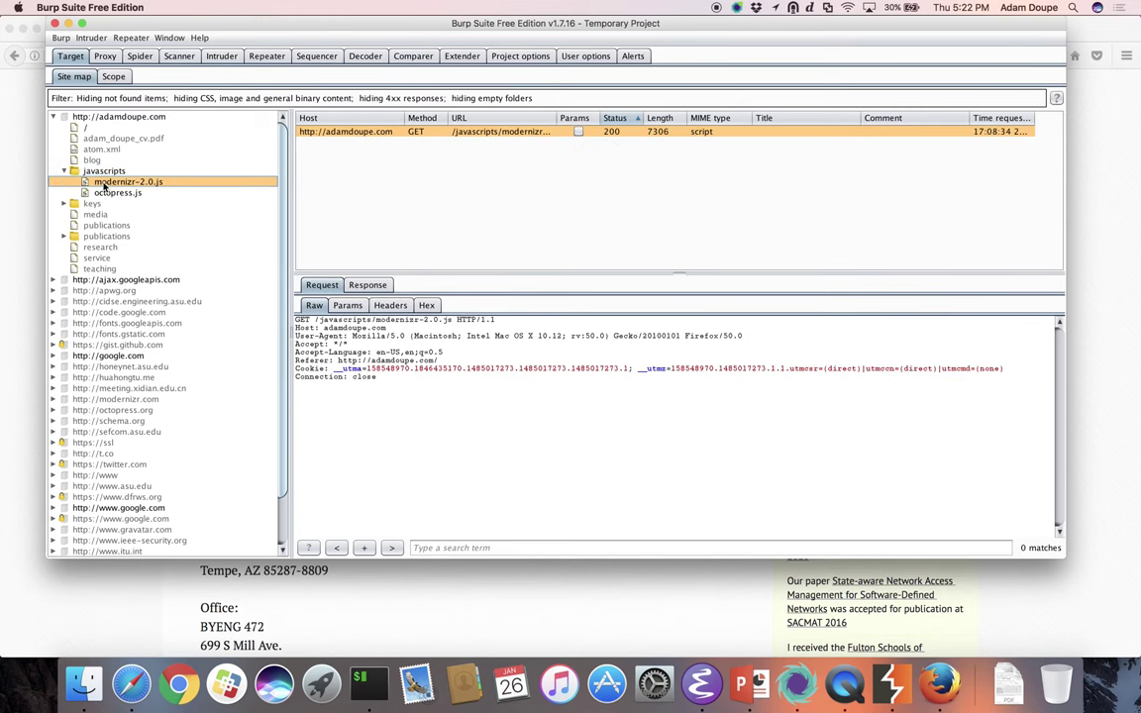
Step: Spider the instructor's website from history request 16, accept adding it to the scope, and check the spider's status
left_click(109, 56)
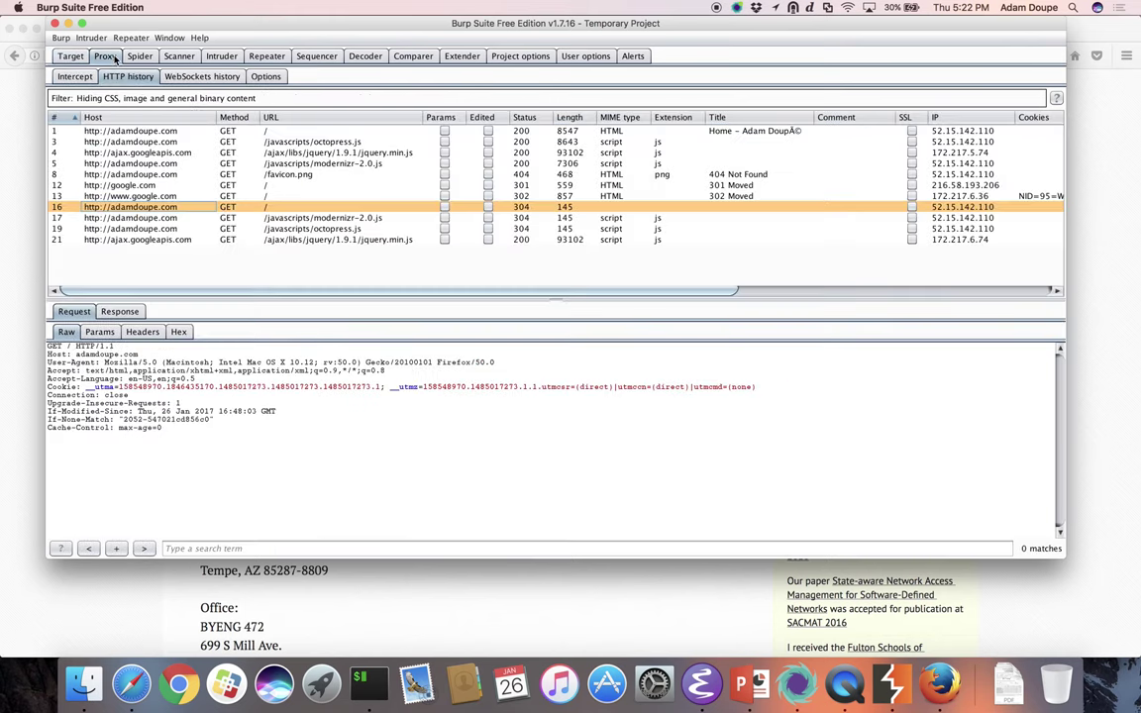
right_click(148, 207)
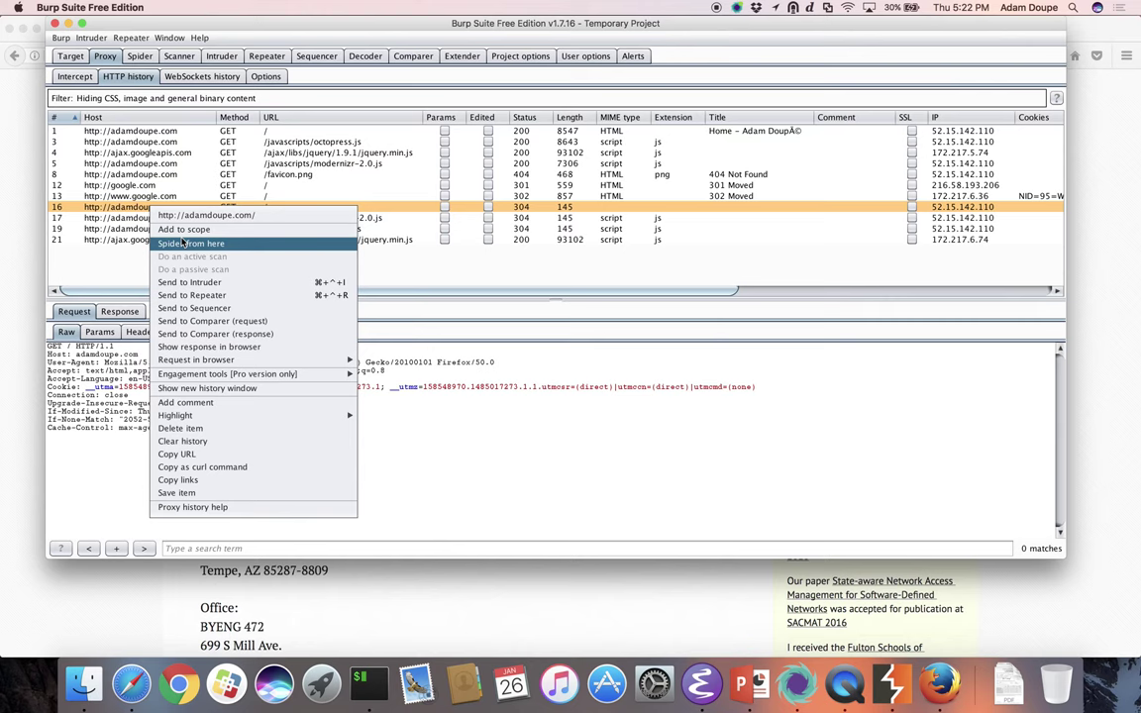
left_click(183, 244)
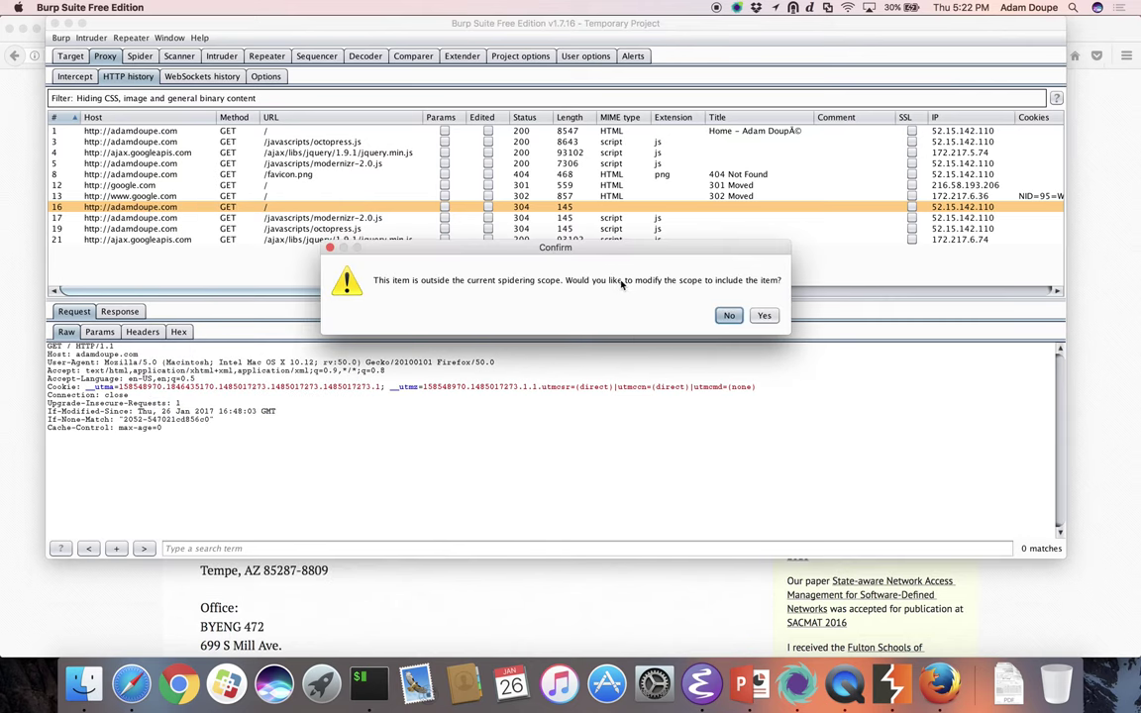
left_click(761, 314)
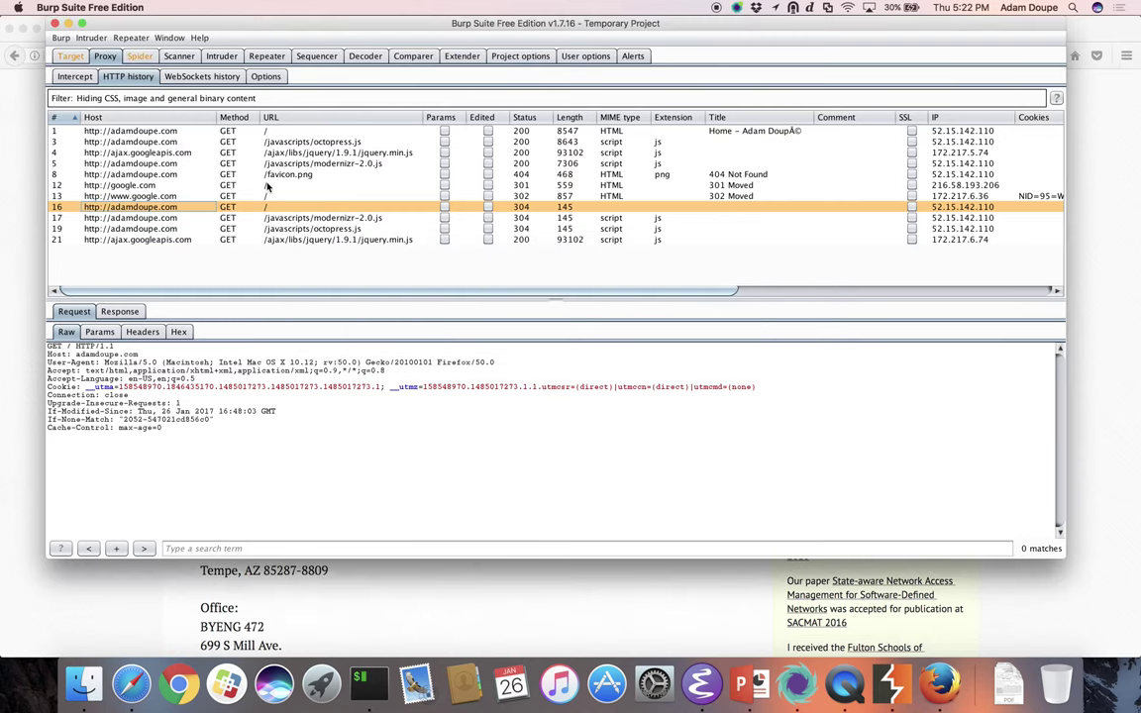
left_click(72, 56)
left_click(139, 57)
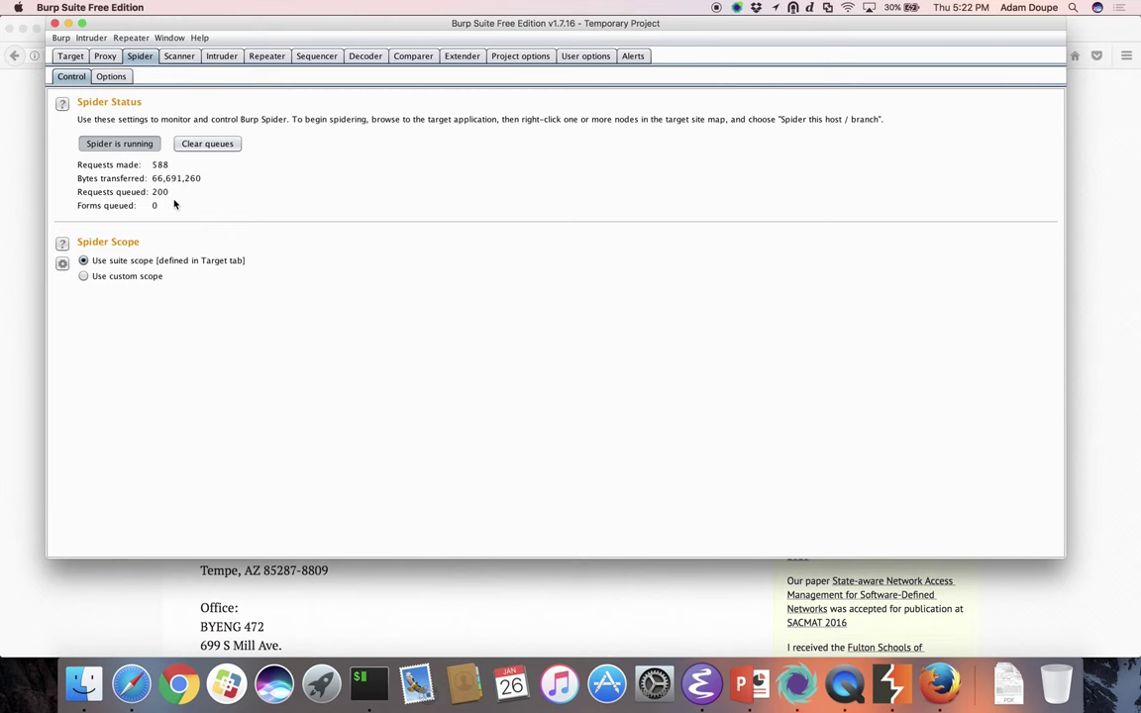
Step: Browse the spidered site map, look inside the publications folder, and inspect the request and response for robots.txt
left_click(70, 56)
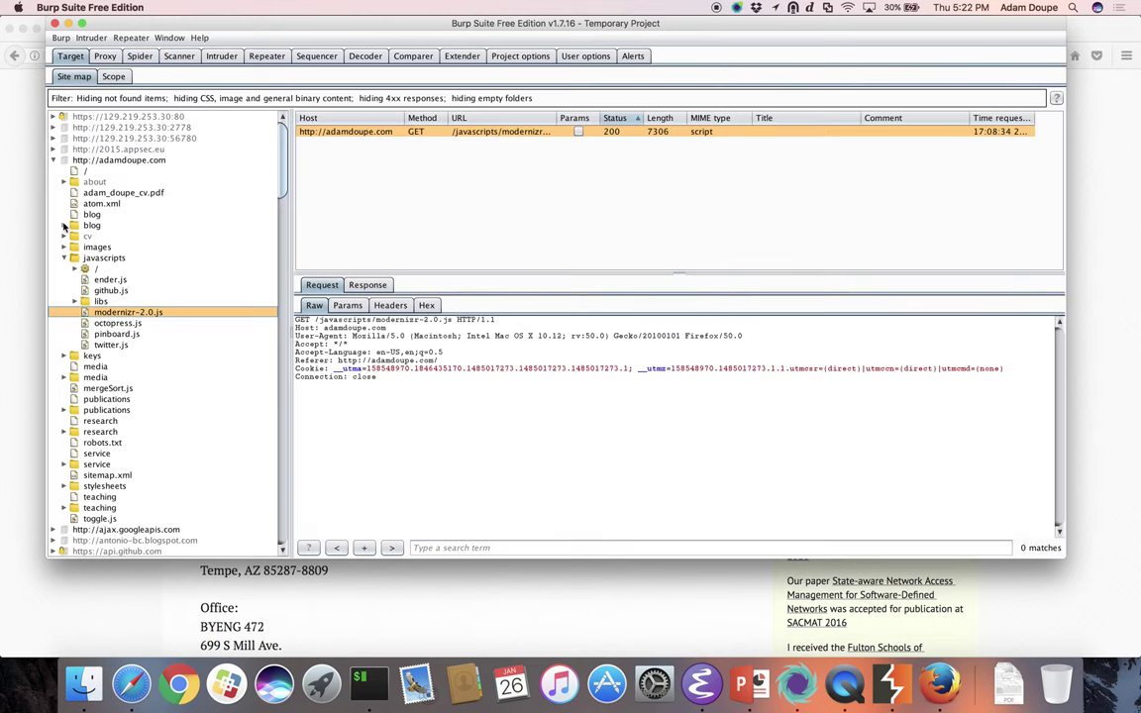
scroll(112, 228, "down", 5)
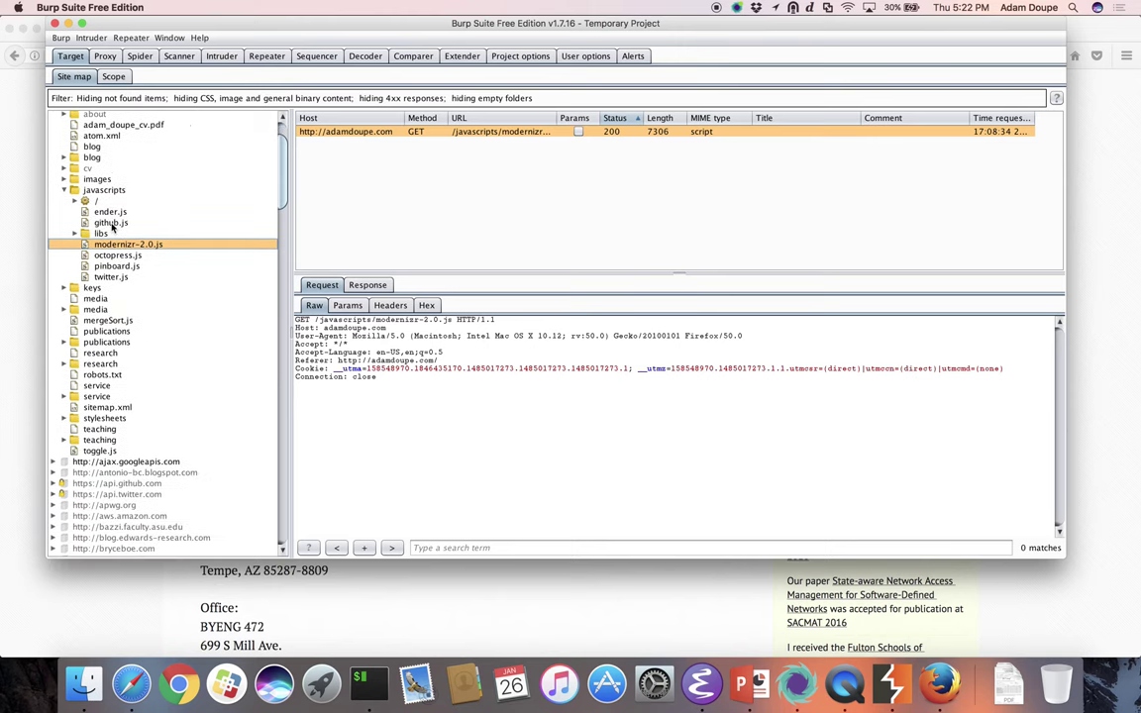
scroll(63, 313, "down", 2)
left_click(66, 314)
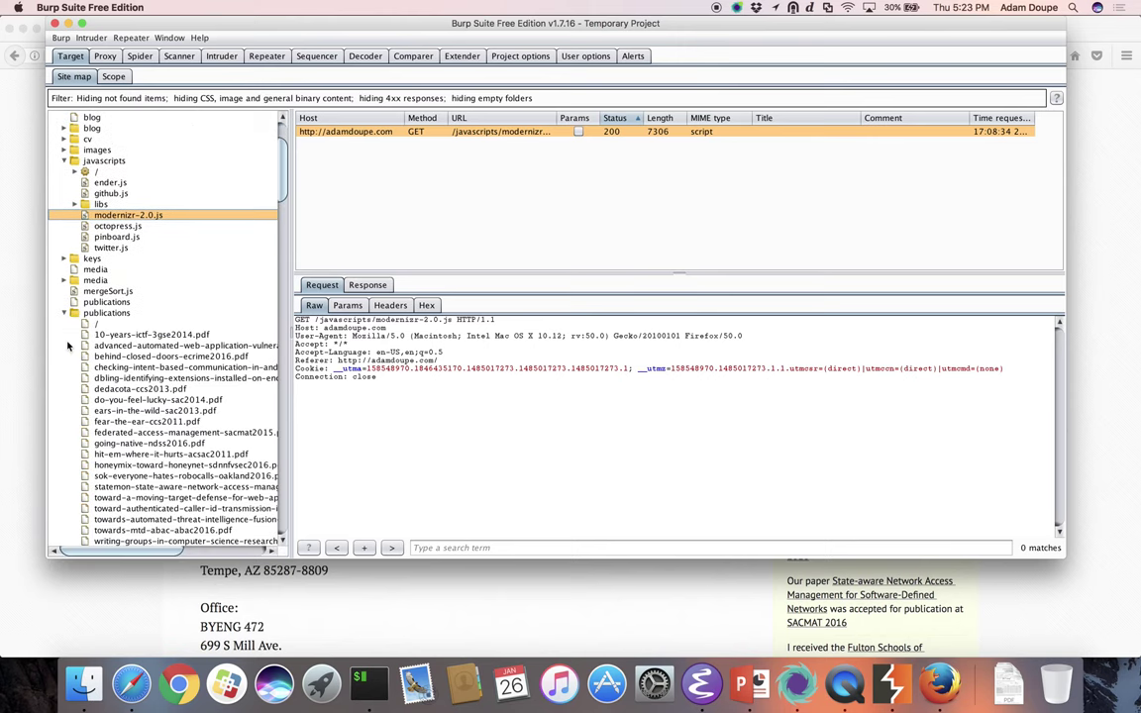
left_click(65, 314)
left_click(64, 335)
left_click(64, 336)
left_click(102, 345)
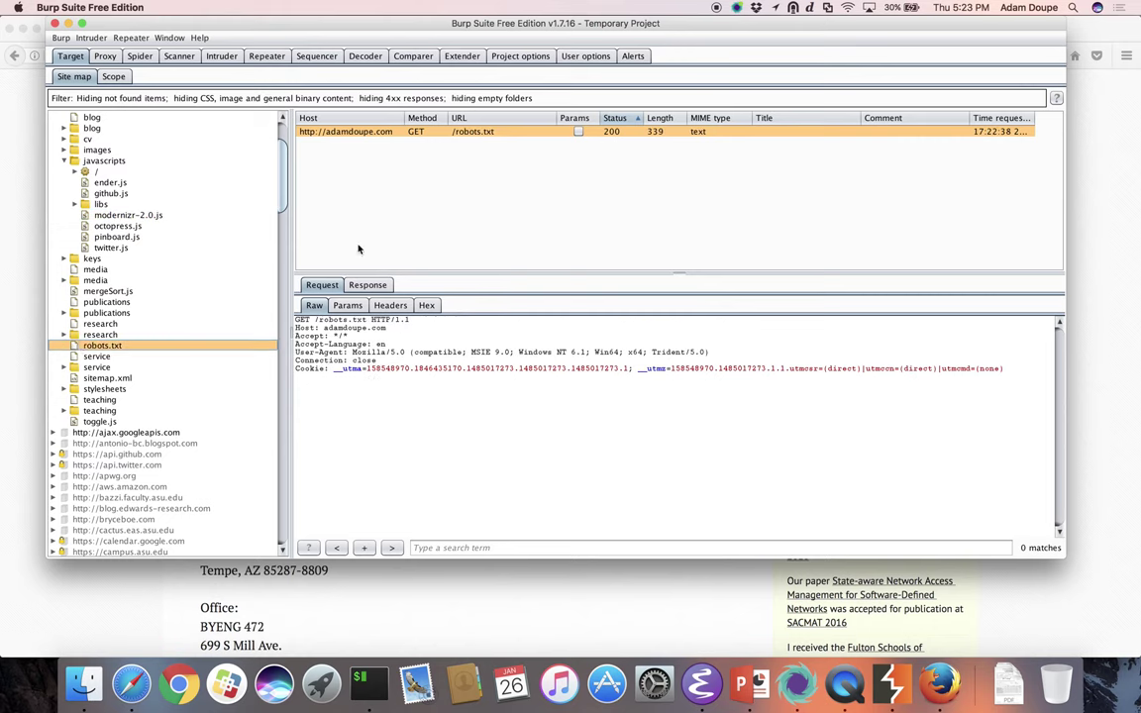
left_click(366, 284)
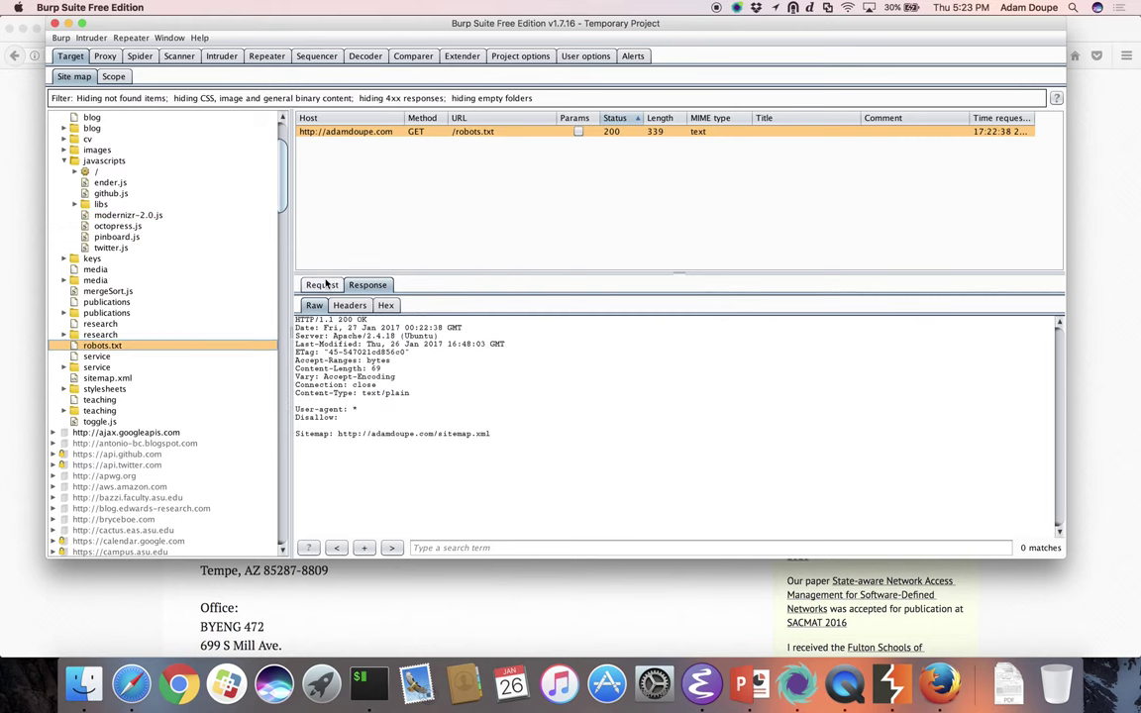
left_click(322, 284)
Step: Recheck the spider's status and inspect the site map's requests for the root, about and blog pages
left_click(105, 58)
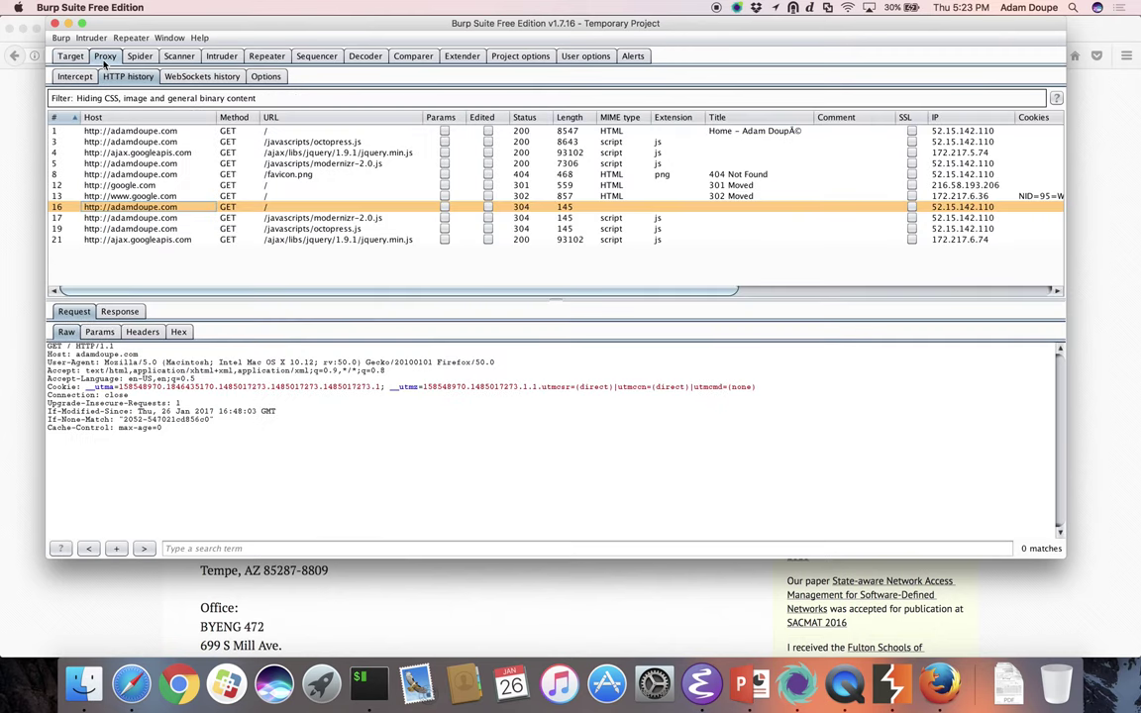
left_click(145, 59)
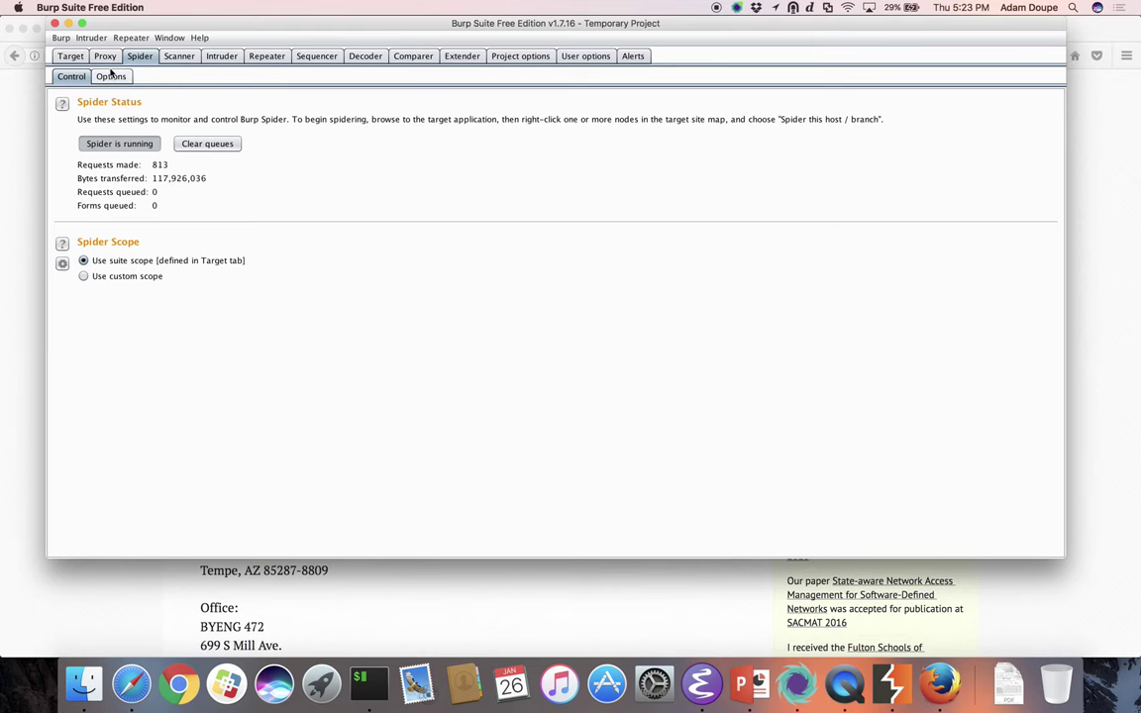
left_click(71, 55)
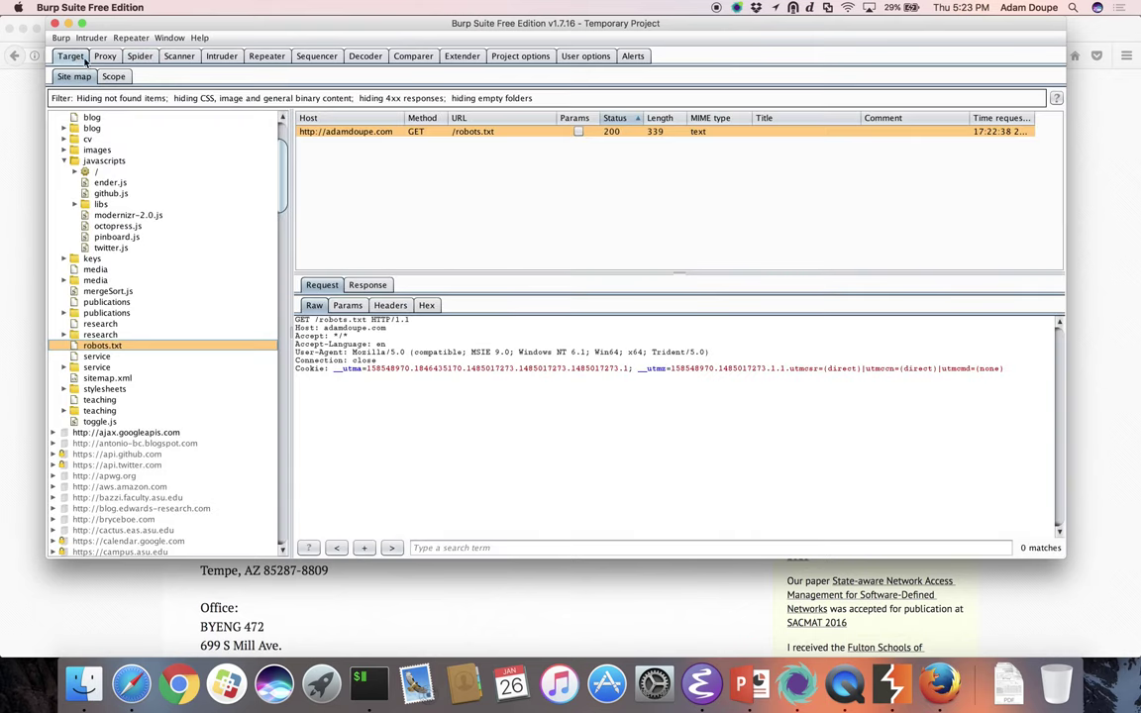
scroll(89, 142, "up", 5)
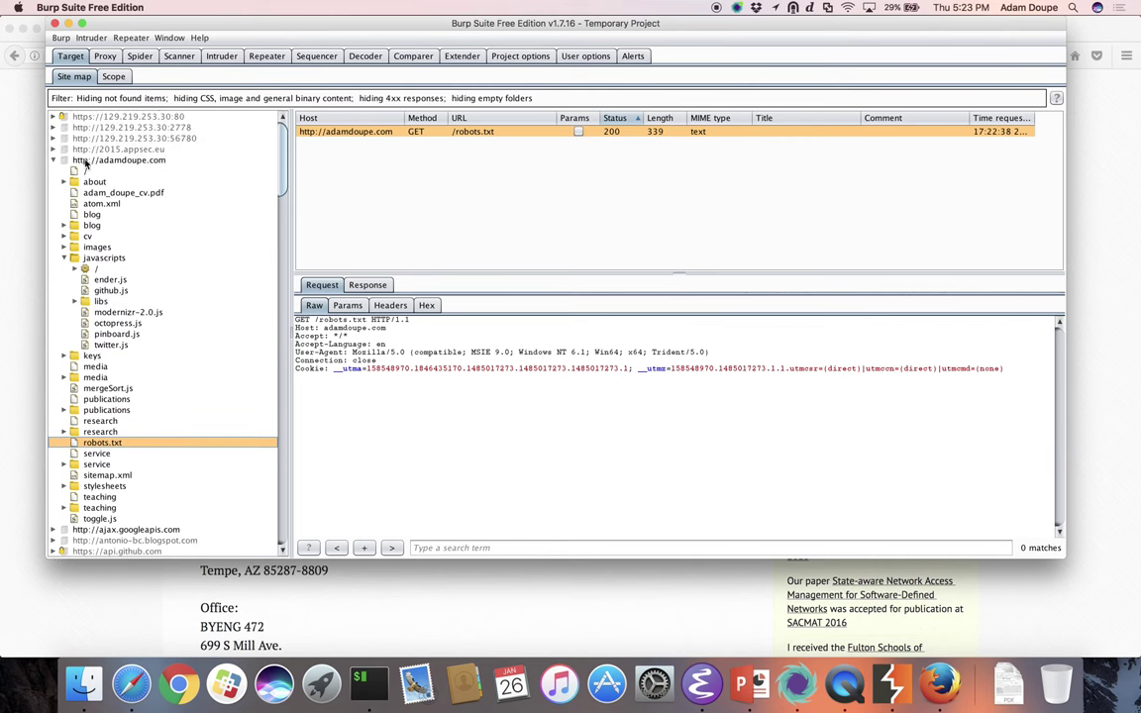
left_click(83, 171)
left_click(63, 181)
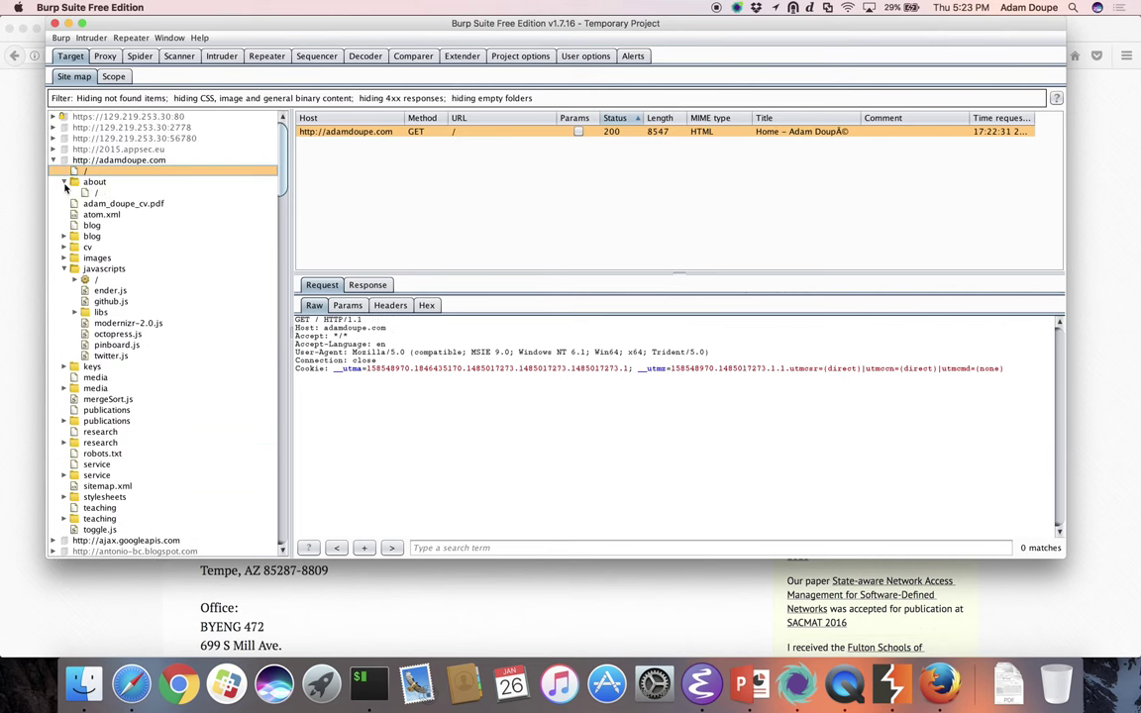
left_click(84, 193)
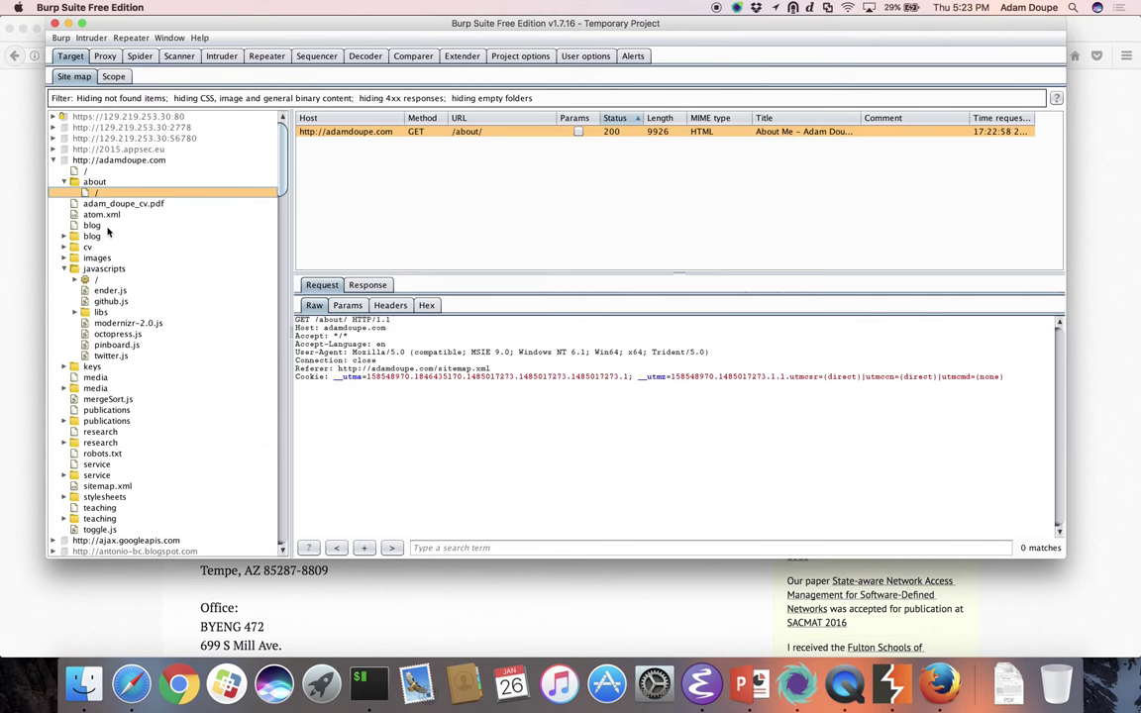
left_click(107, 227)
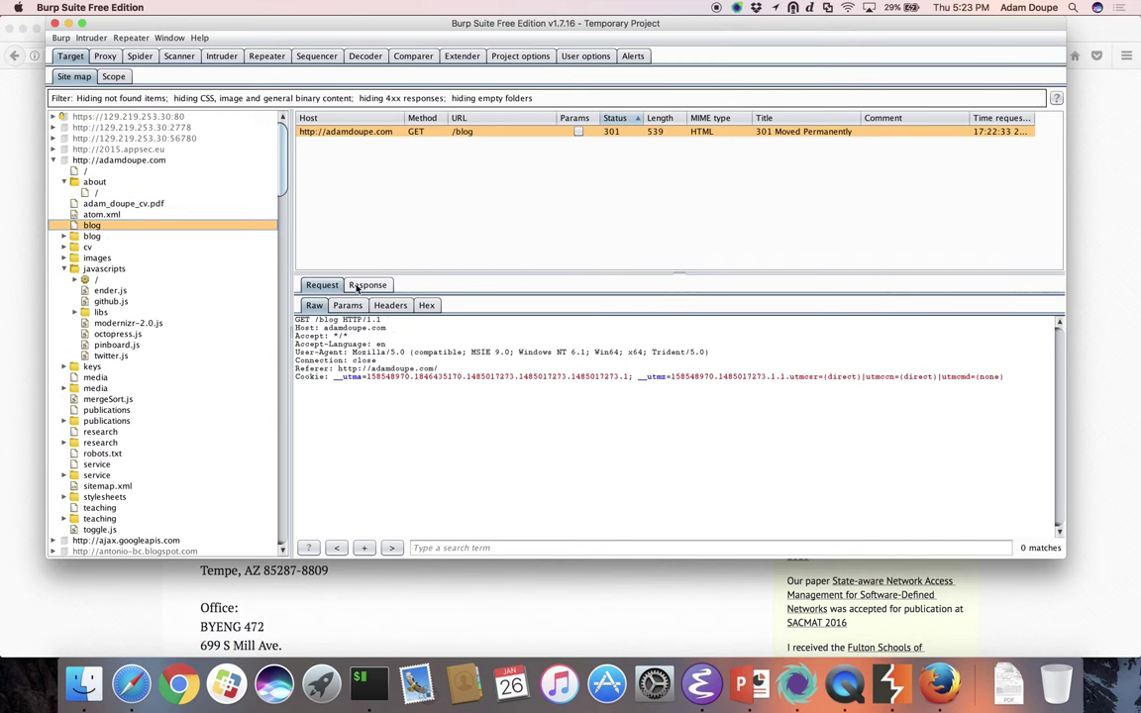
Step: Read through the raw request and response of the site map's blog file entry
left_click_drag(392, 394, 293, 315)
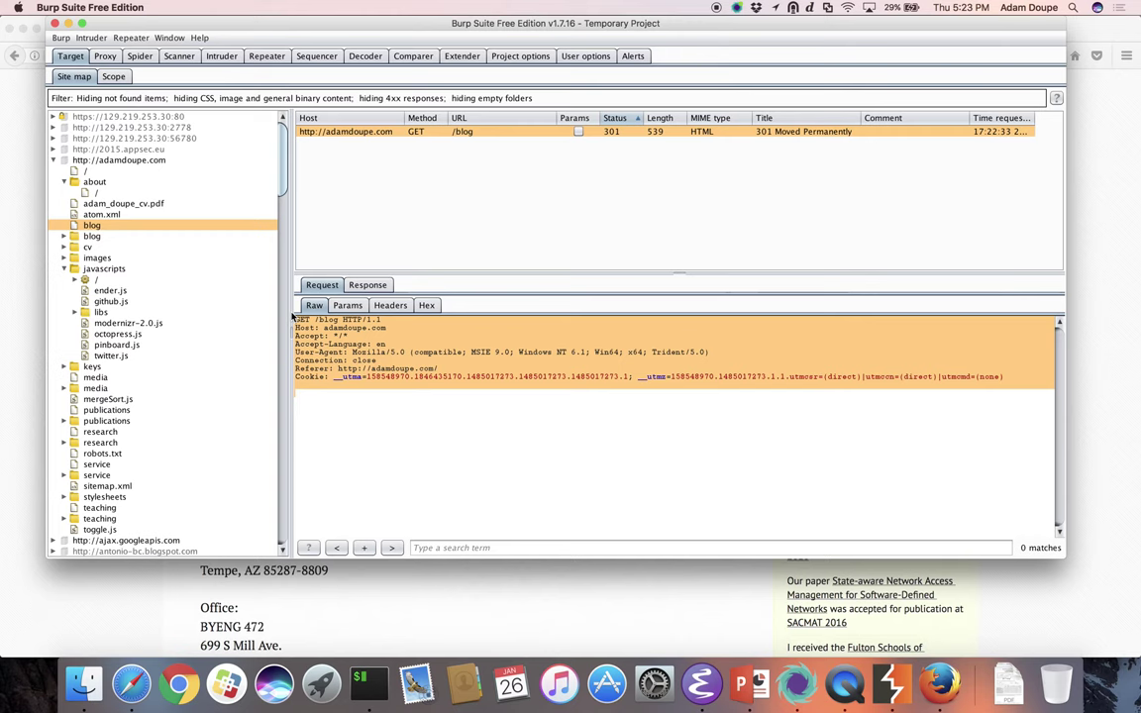
left_click(368, 285)
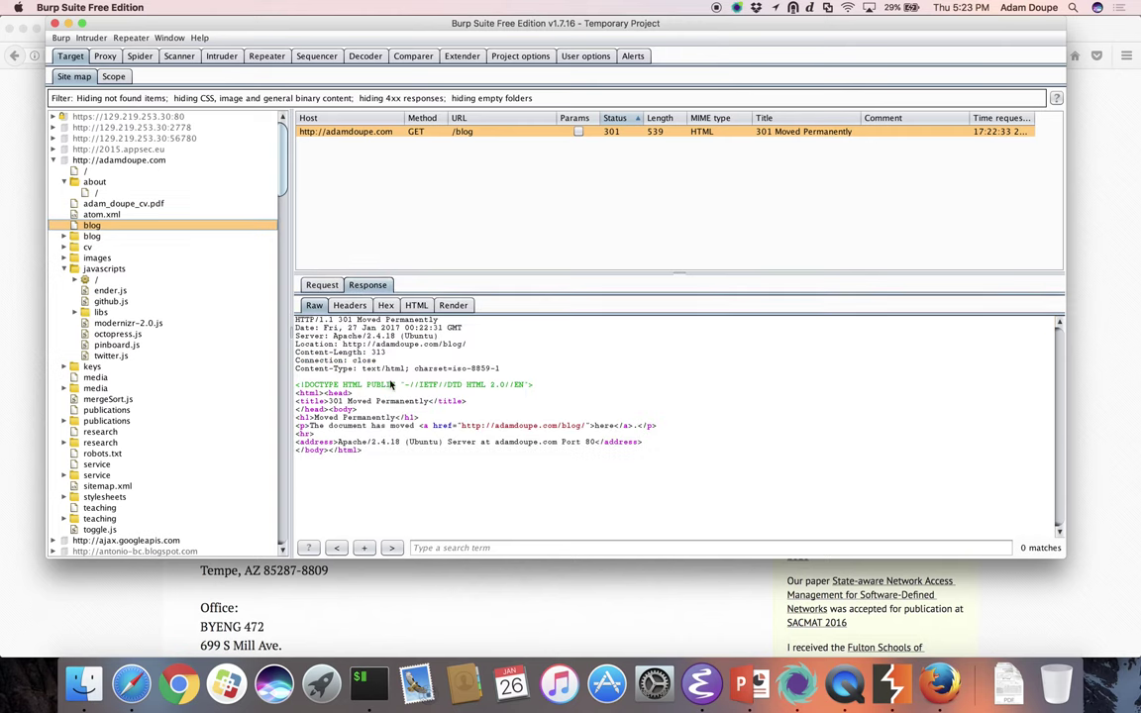
left_click_drag(406, 445, 400, 356)
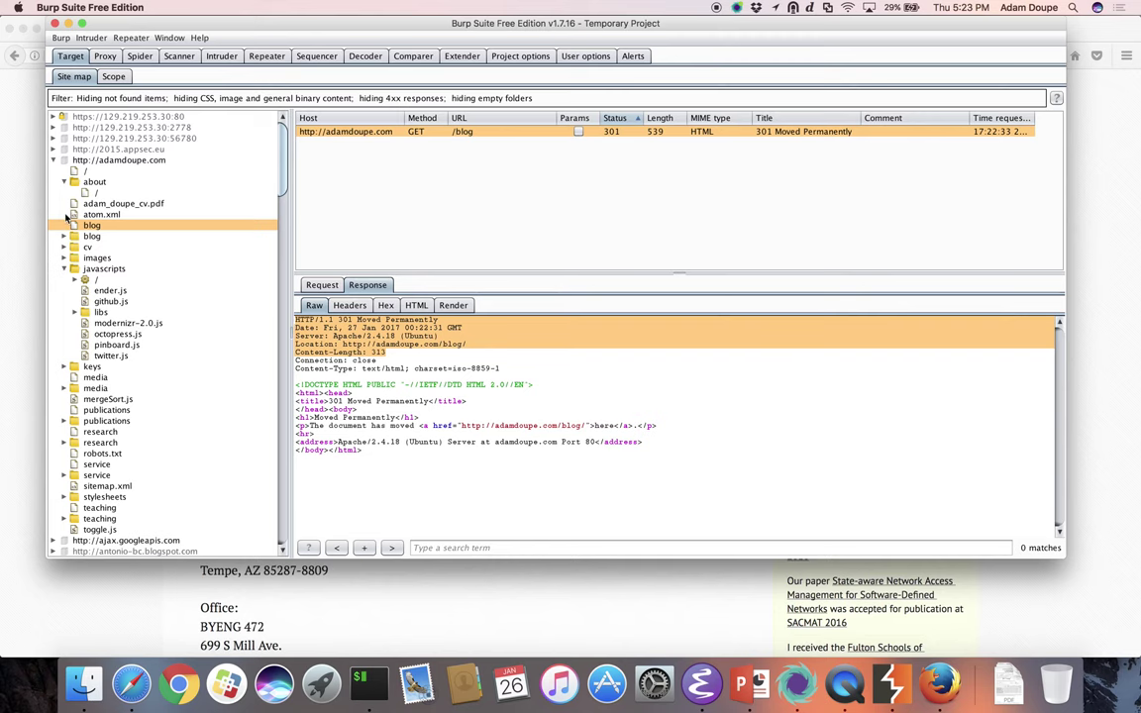
Step: Expand the root entry of the javascripts folder and inspect the responses for its sorting-parameter variants and the plain directory index
left_click(75, 281)
left_click(96, 281)
left_click(102, 300)
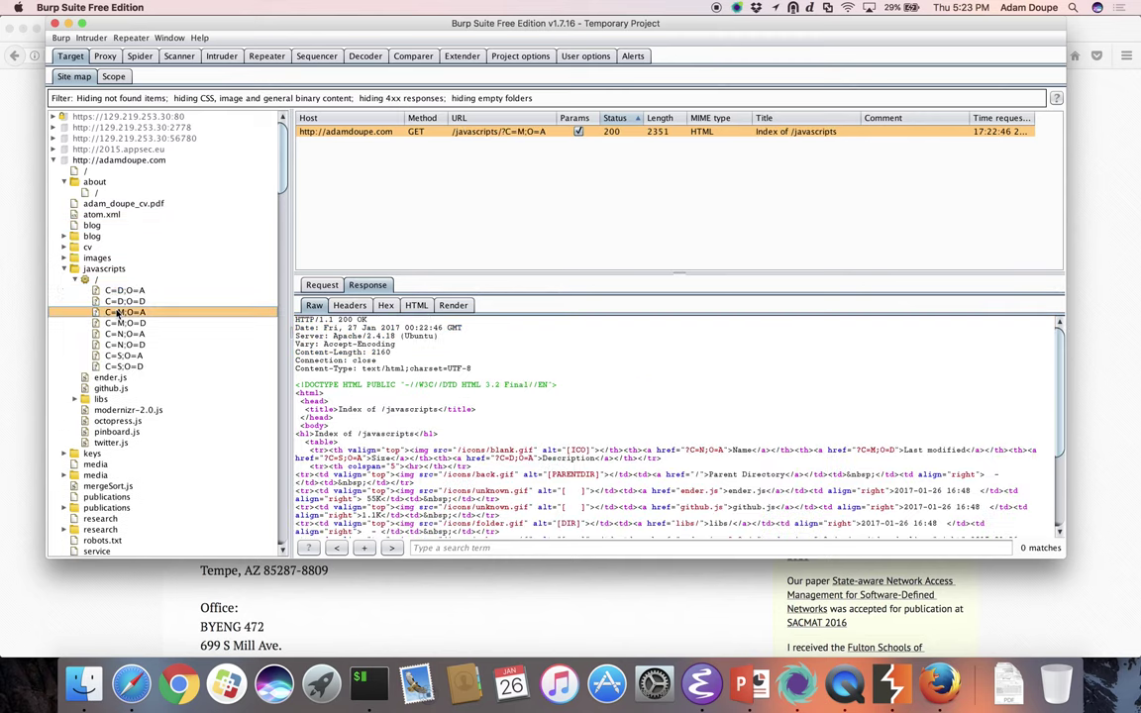
left_click(107, 322)
left_click(112, 342)
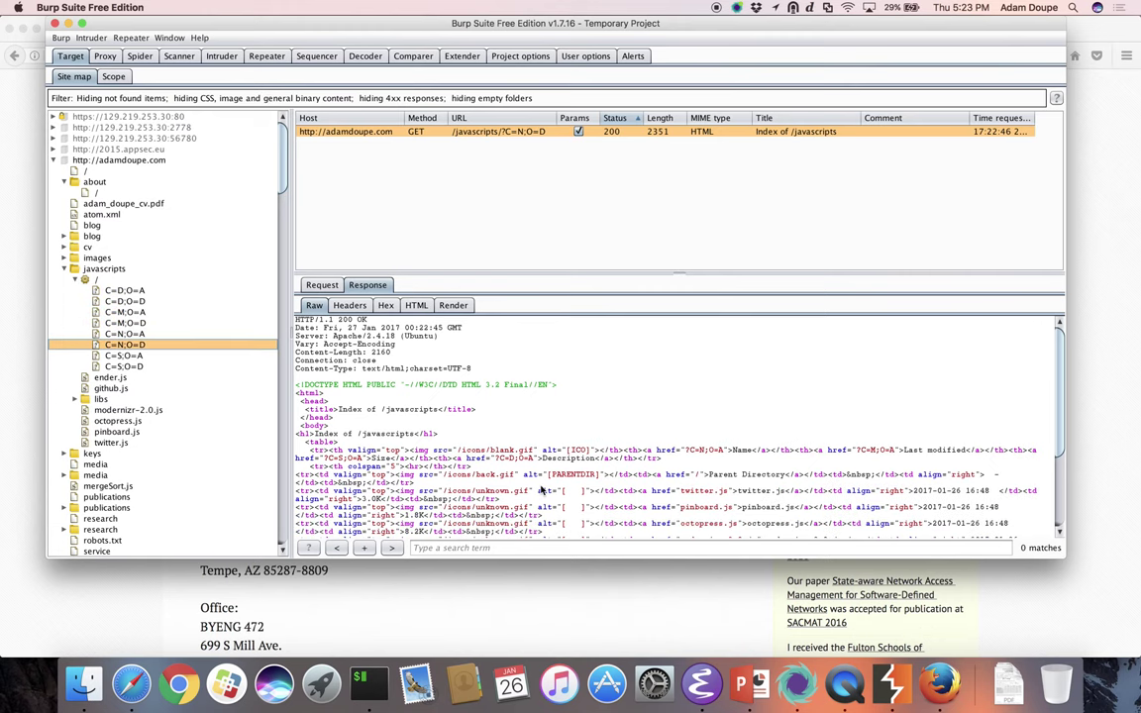
scroll(542, 488, "down", 3)
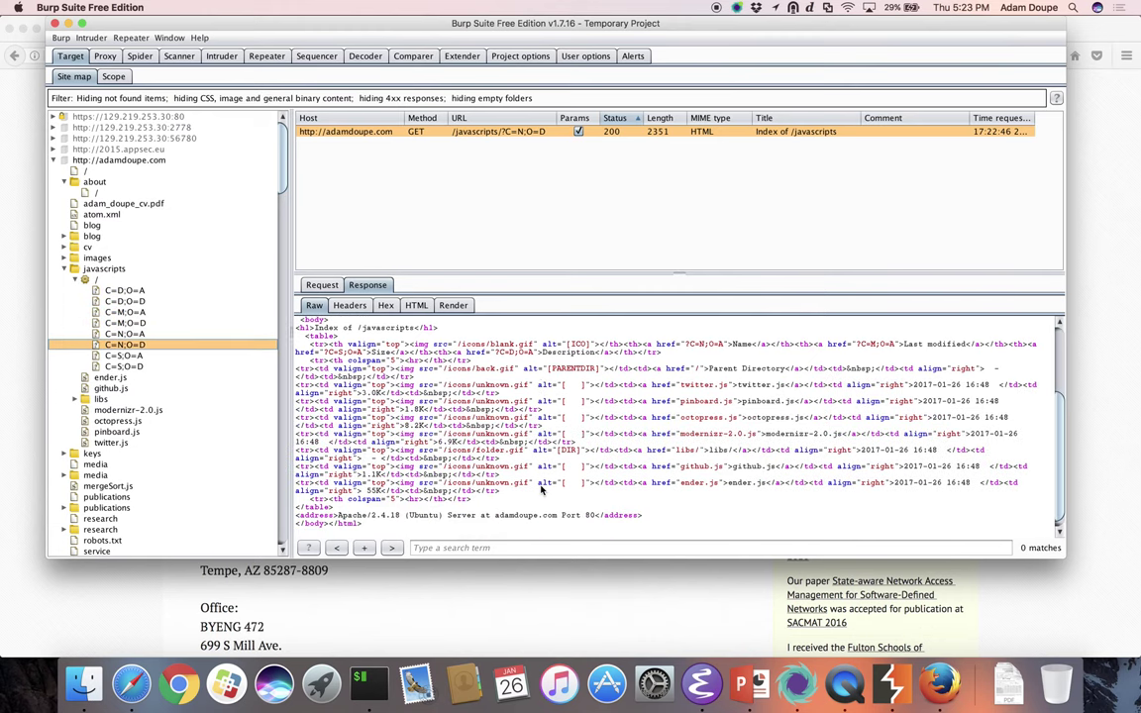
left_click(90, 280)
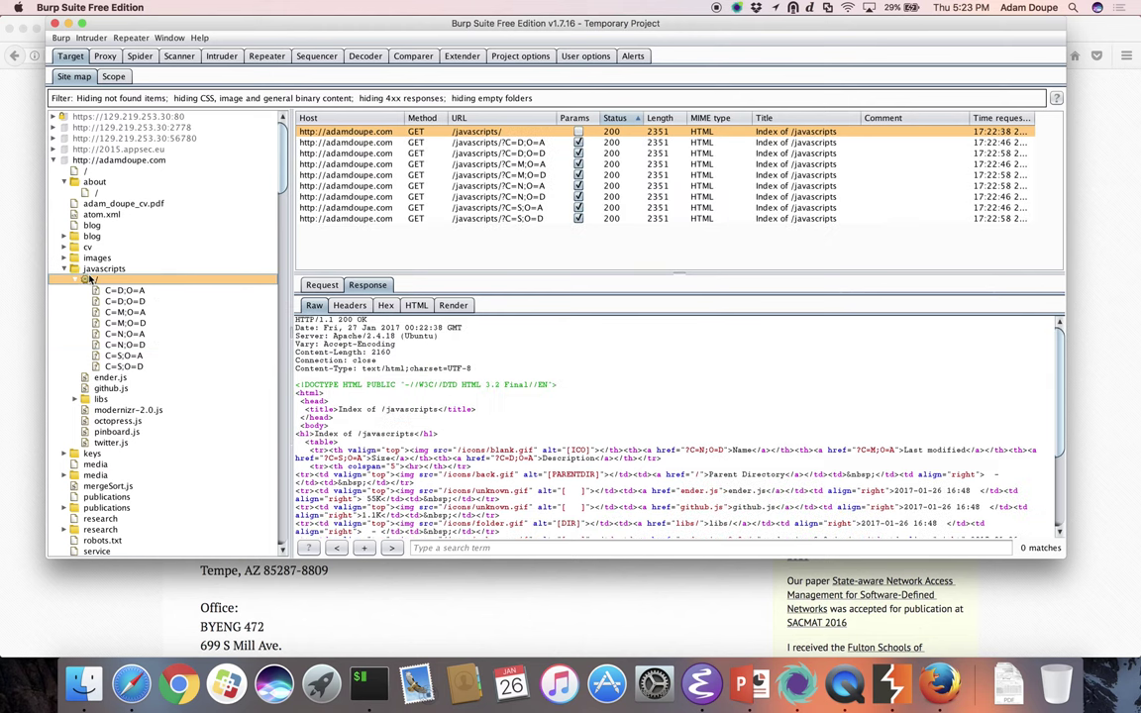
Step: Expand javascripts/libs and teaching/classes down to the cse545-software-security-s16 slides, and collapse the teaching folder after viewing
left_click(75, 398)
scroll(75, 400, "down", 5)
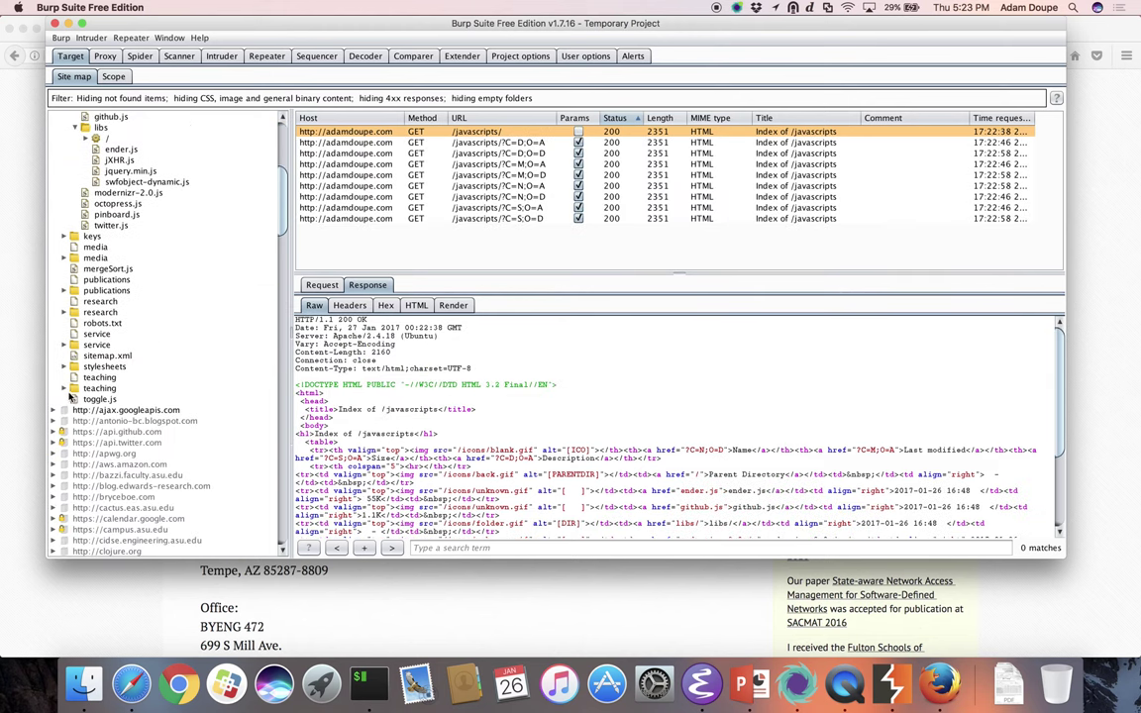
left_click(64, 389)
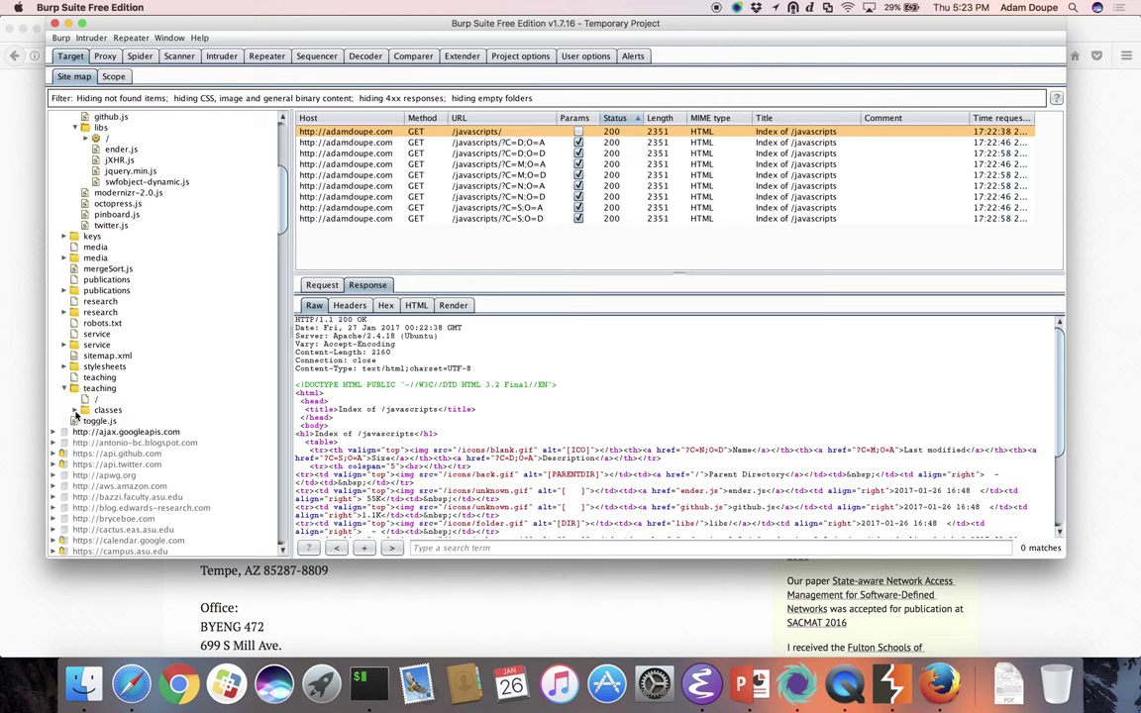
left_click(74, 409)
scroll(101, 441, "down", 4)
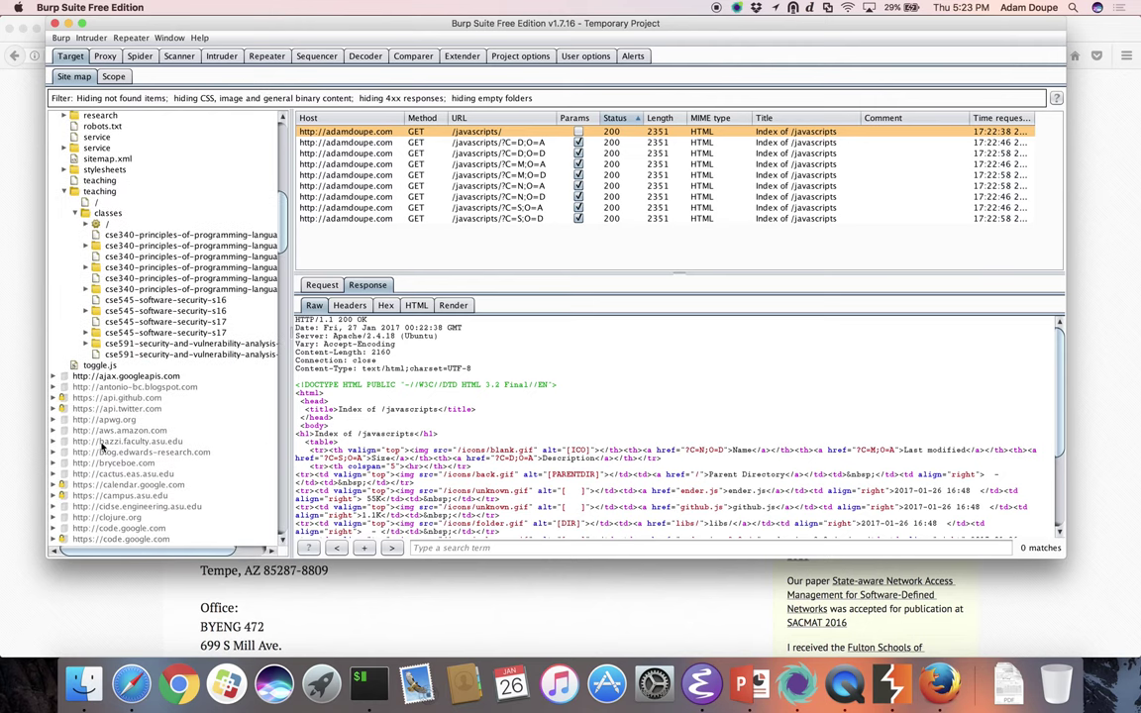
left_click(85, 311)
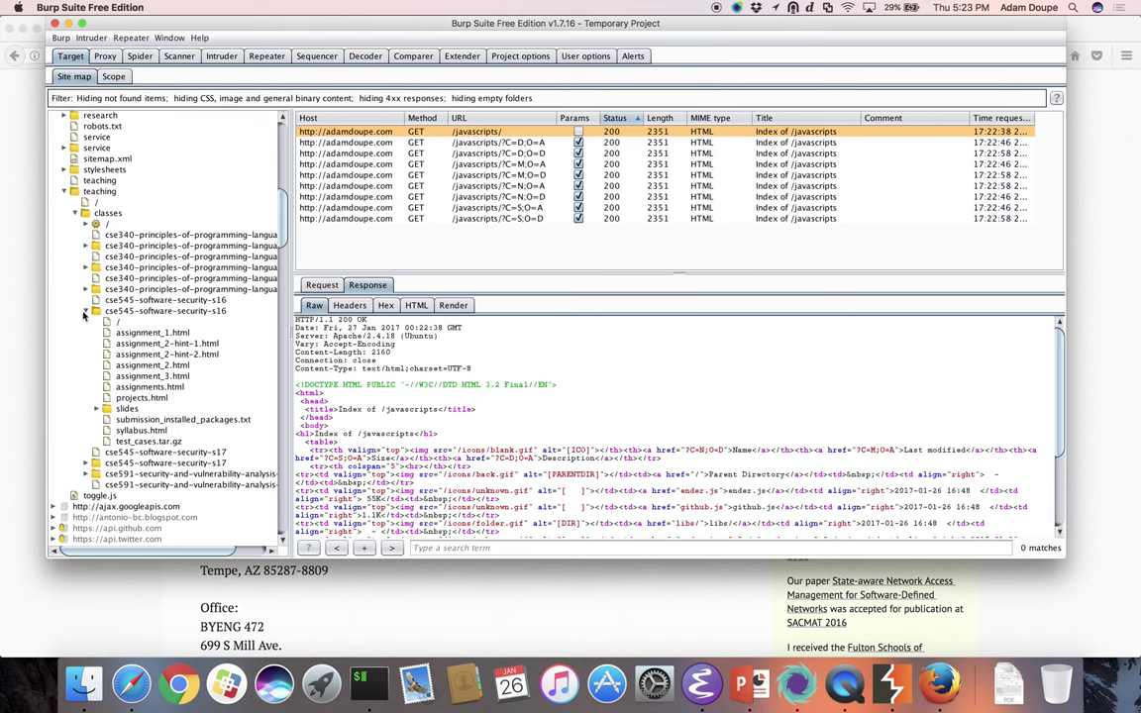
left_click(97, 408)
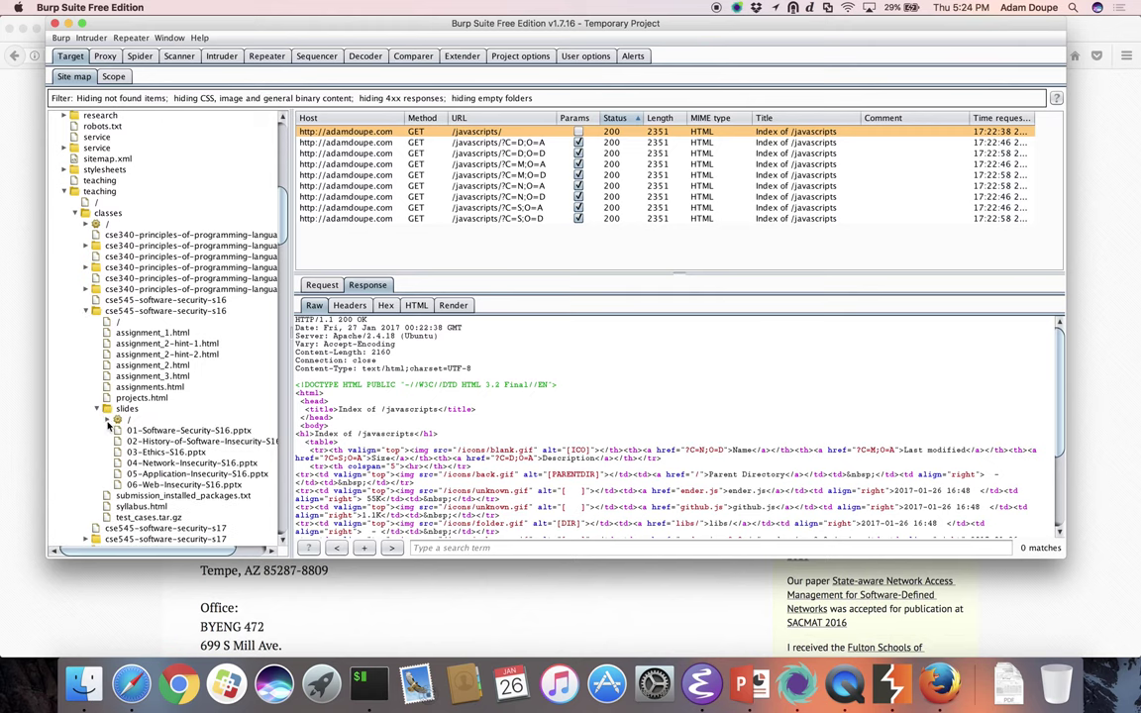
scroll(100, 434, "up", 10)
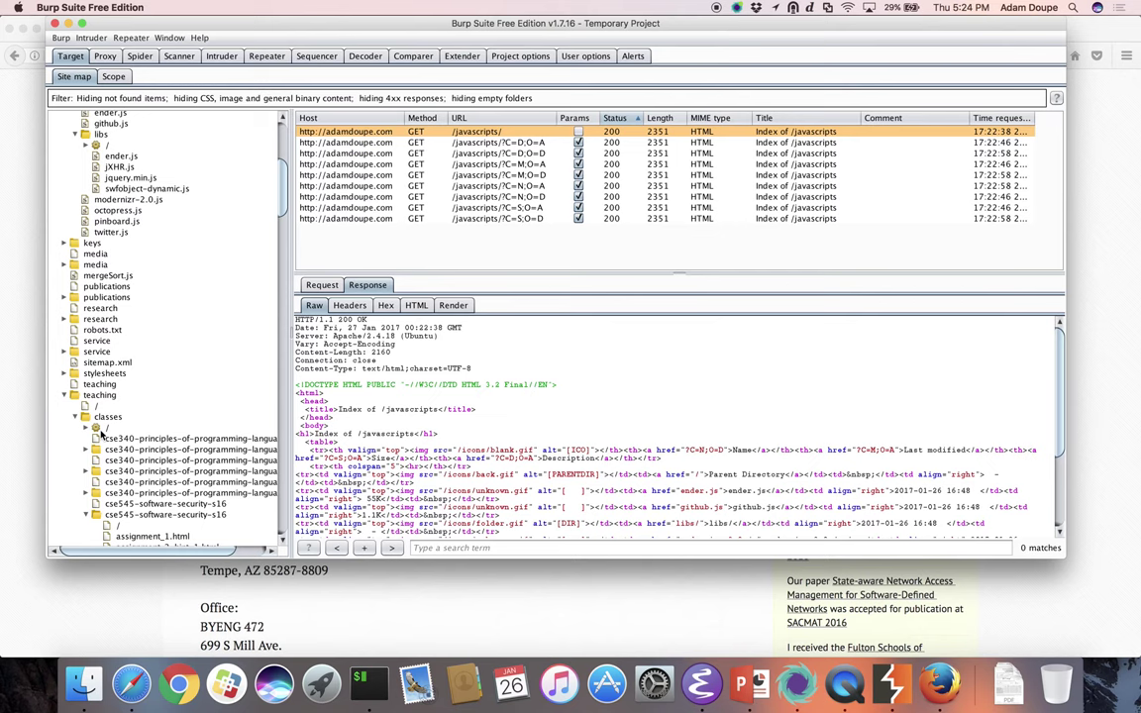
left_click(64, 395)
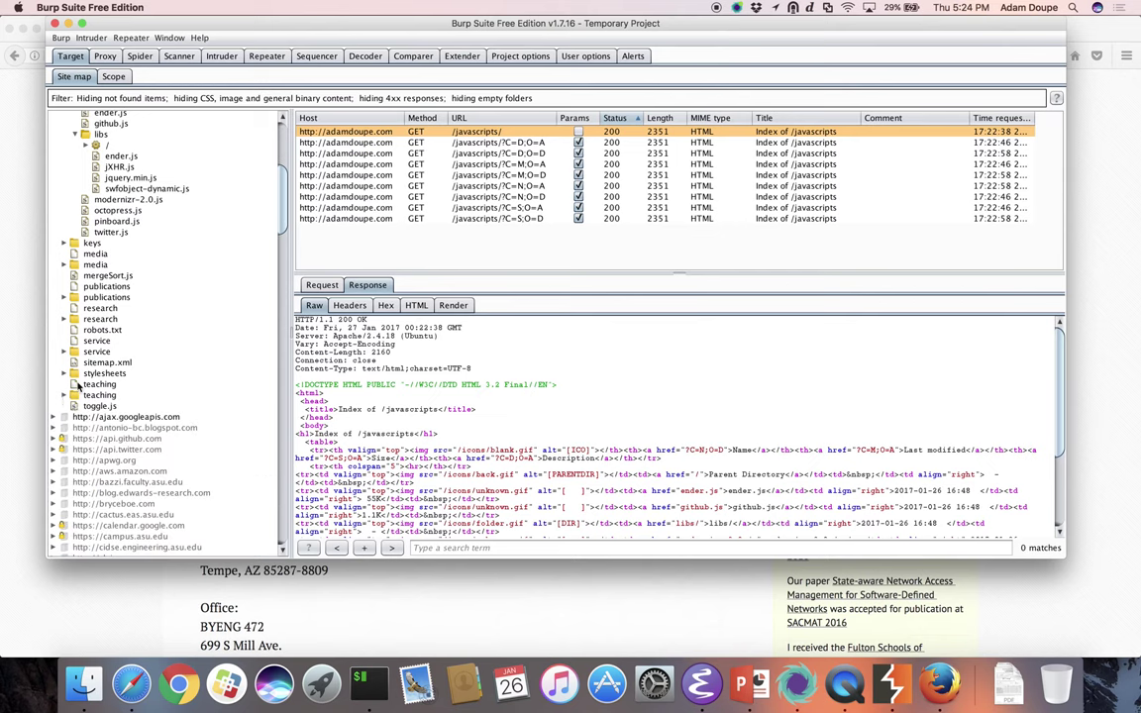
scroll(99, 286, "up", 3)
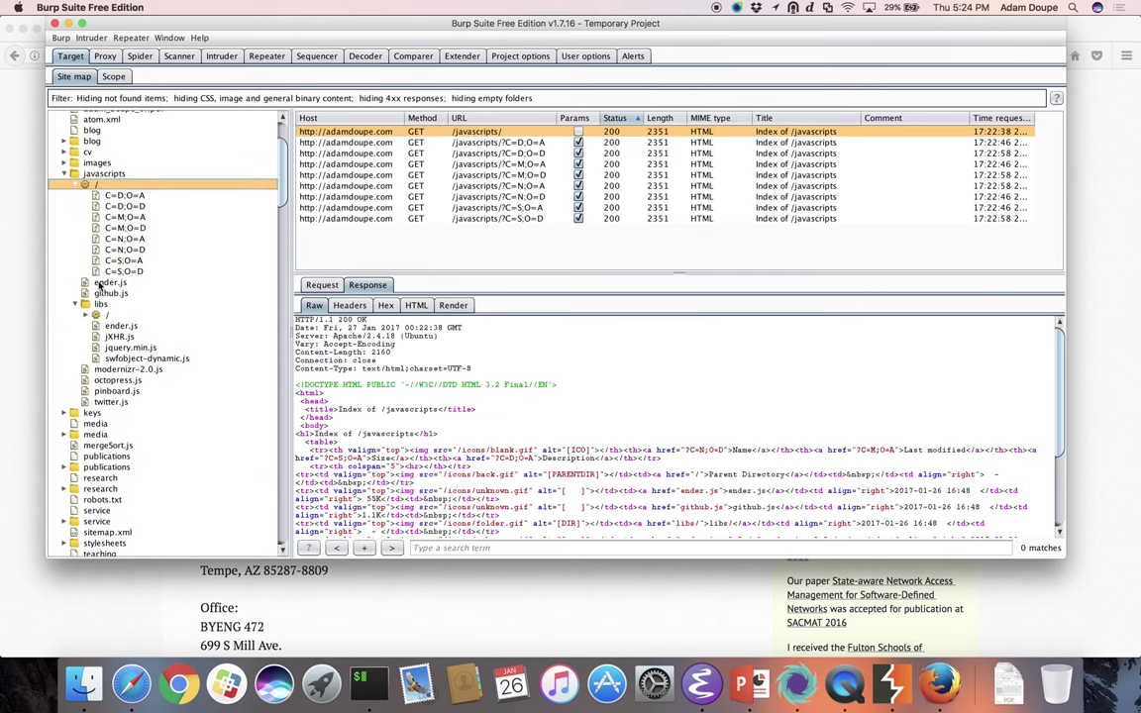
Step: Collapse the javascripts folder, expand the blog folder, and inspect the responses for both archives entries
left_click(64, 173)
left_click(64, 140)
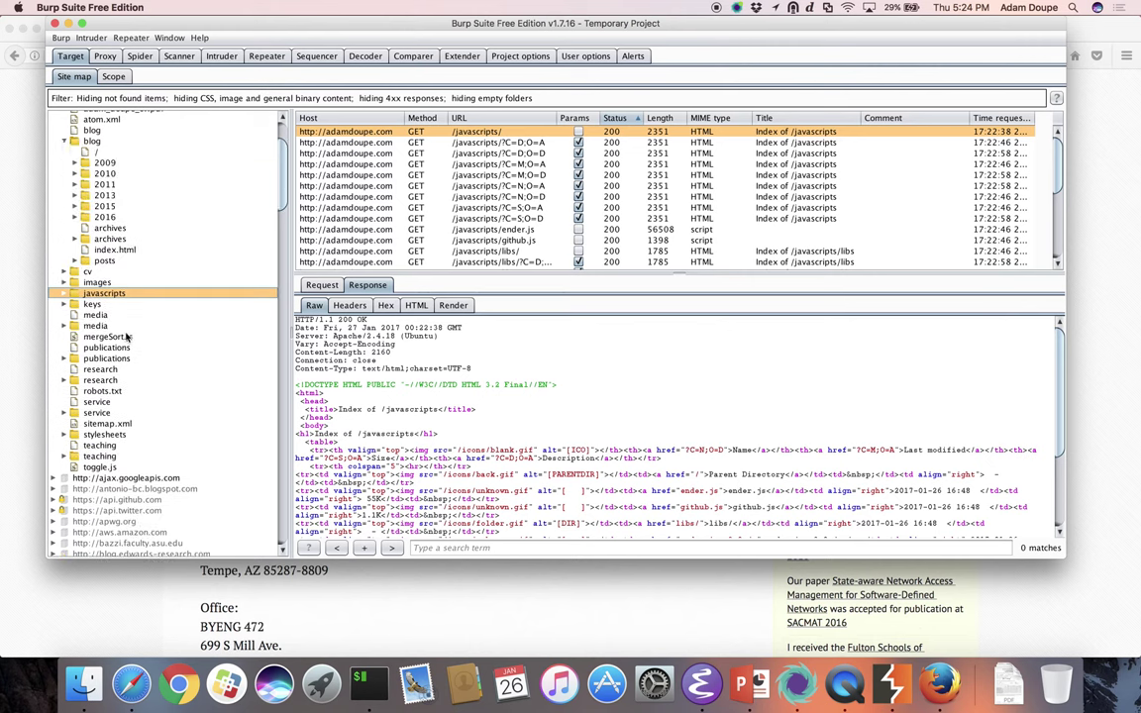
left_click(92, 231)
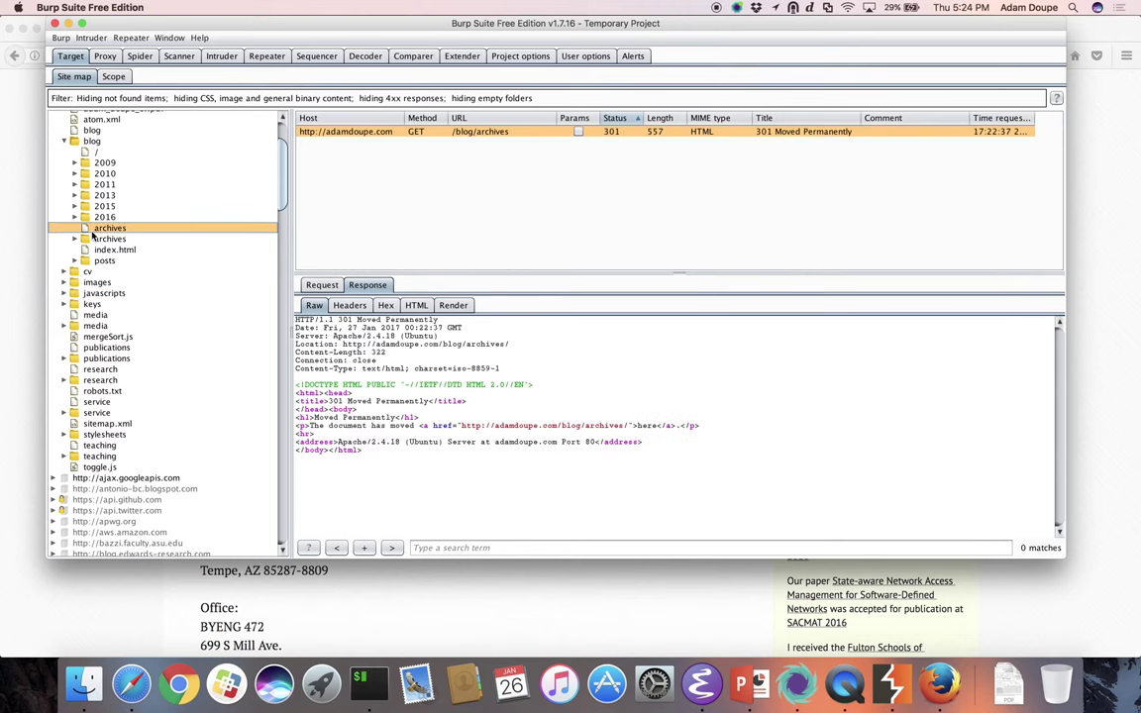
left_click(75, 238)
left_click(101, 249)
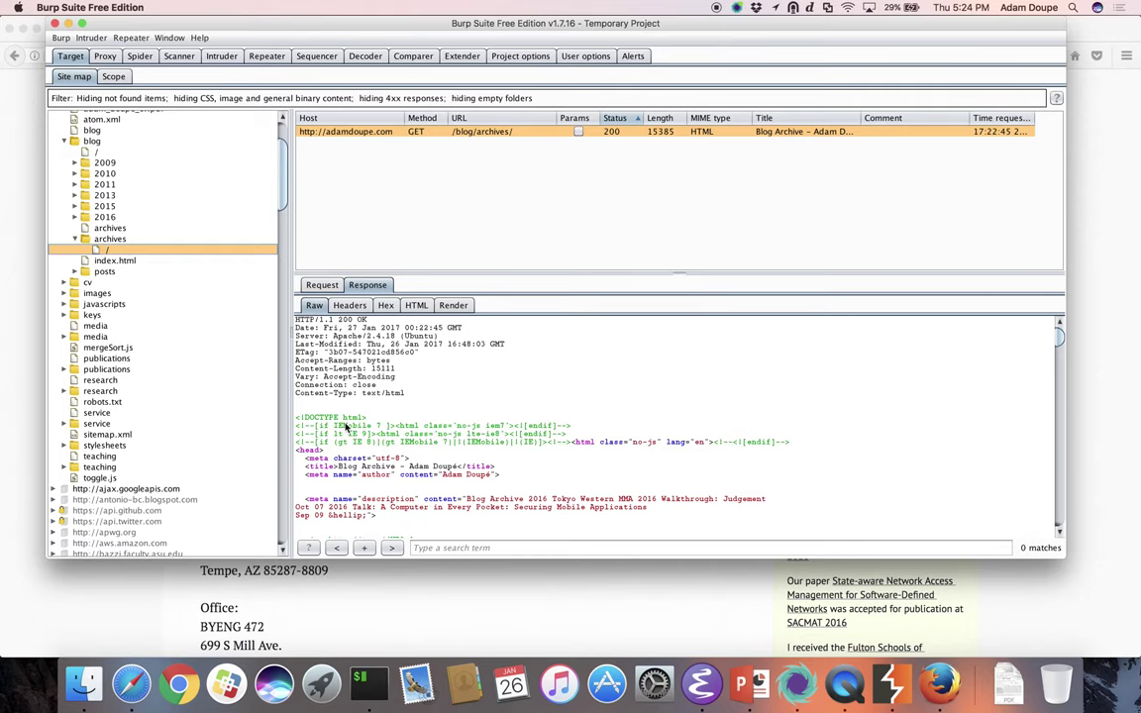
scroll(422, 421, "down", 10)
scroll(422, 422, "down", 15)
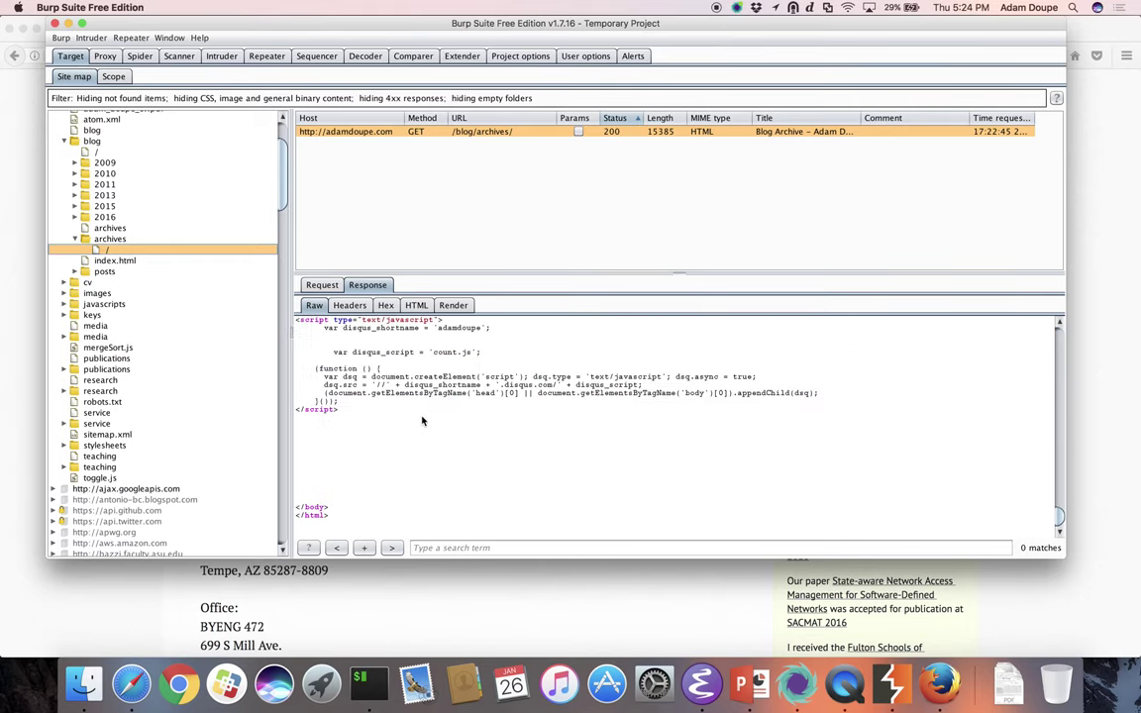
scroll(423, 422, "up", 20)
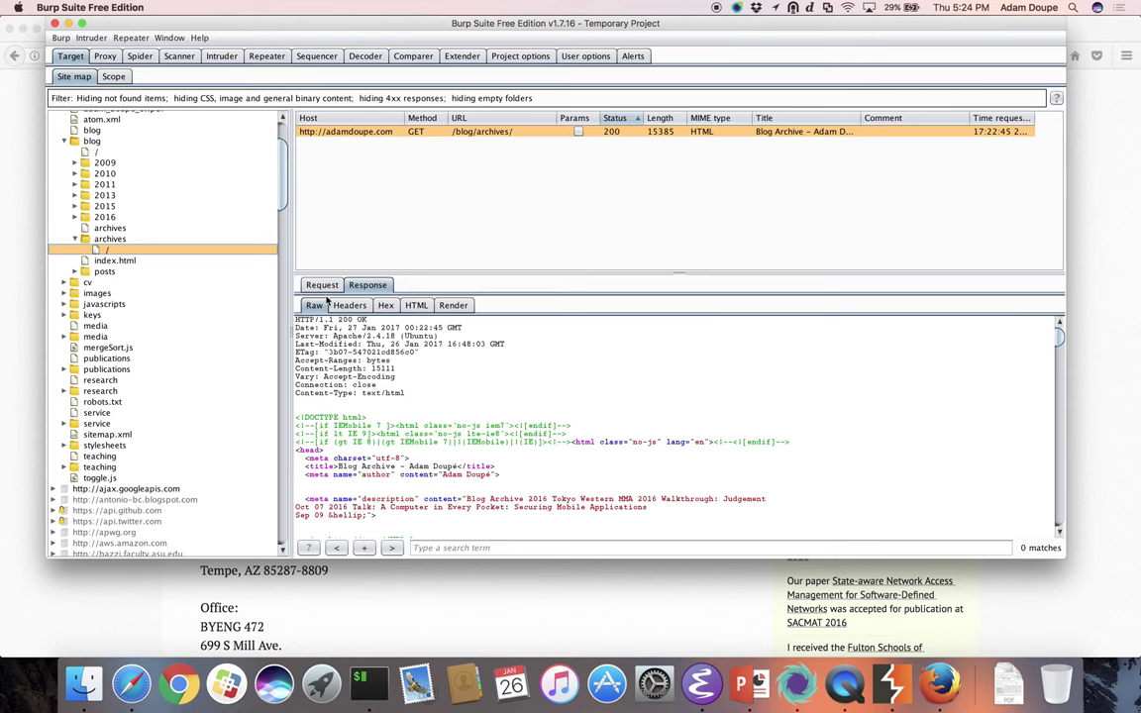
Step: Look inside the blog's 2016 and posts folders, and collapse the blog folder again
left_click(75, 217)
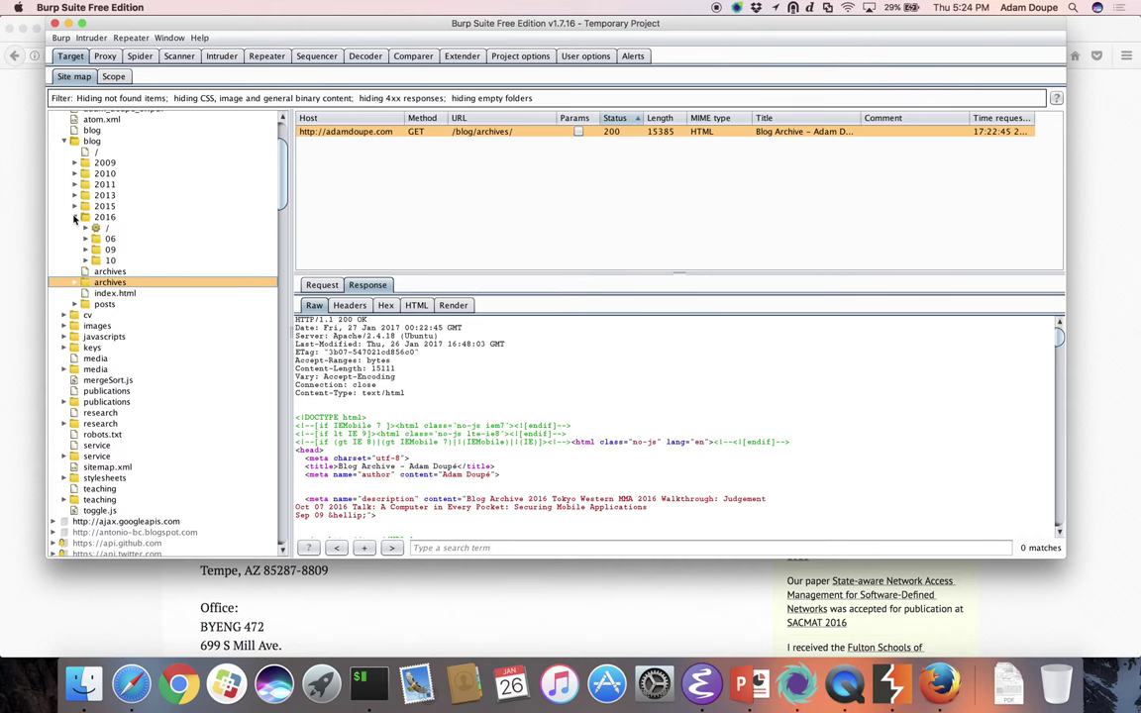
left_click(75, 217)
left_click(76, 240)
left_click(76, 240)
left_click(76, 260)
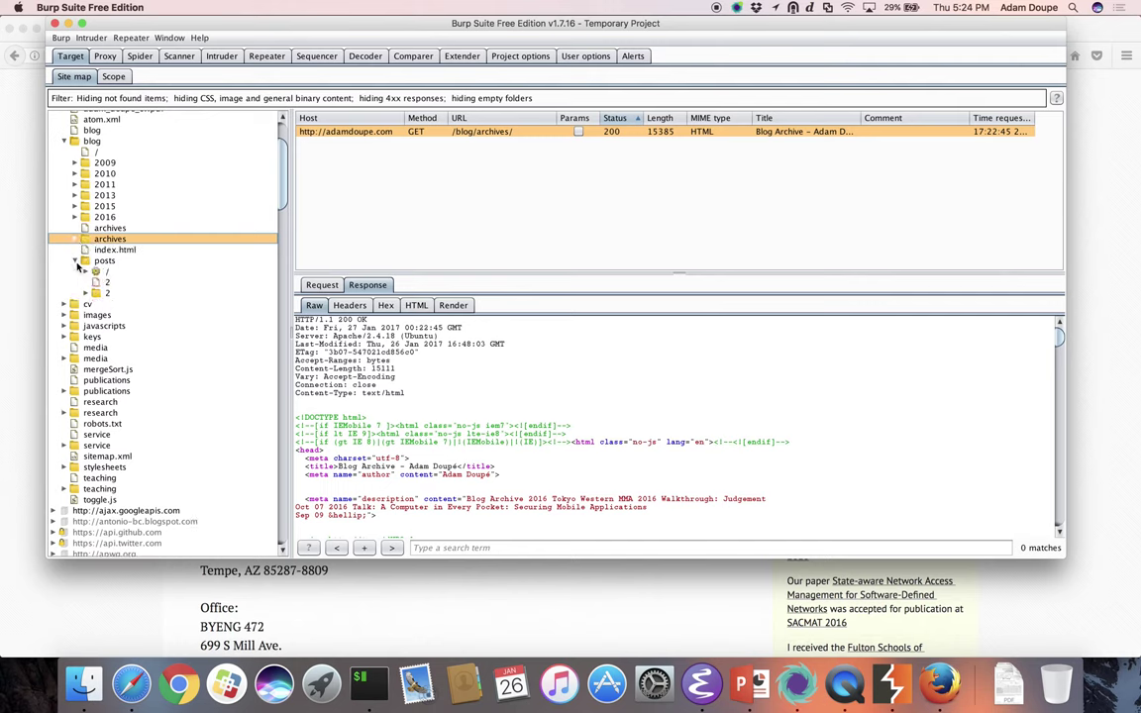
left_click(85, 294)
left_click(86, 293)
left_click(76, 261)
left_click(64, 141)
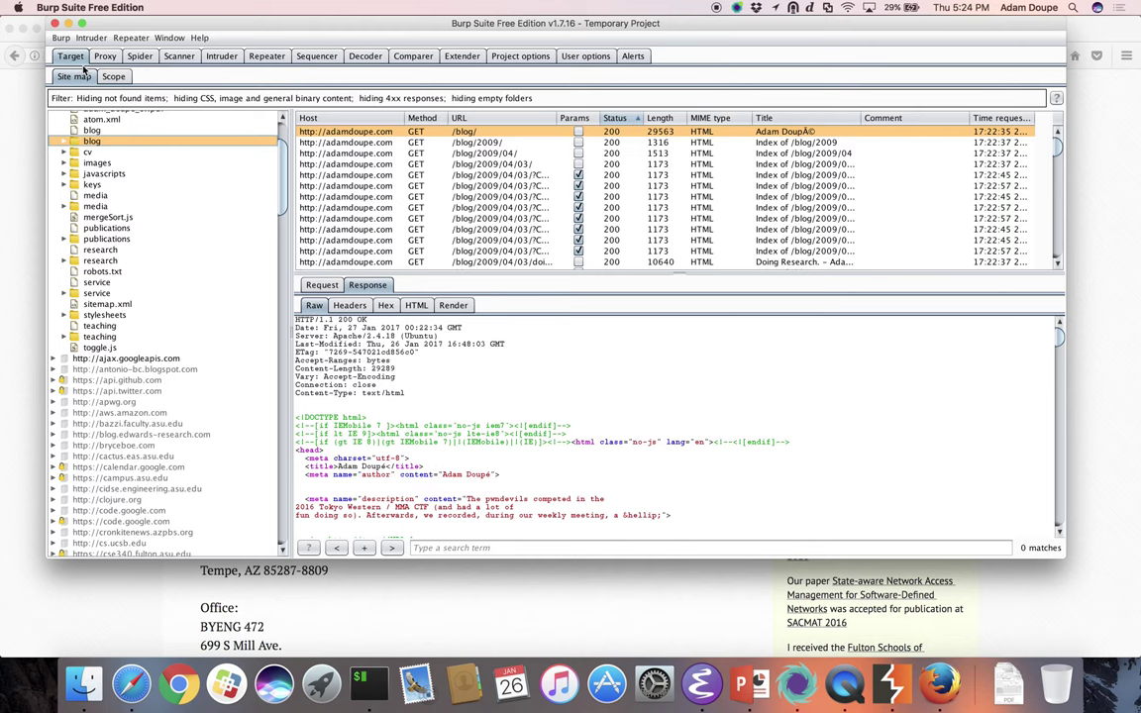
Step: Send request 16 from the proxy's HTTP history to Repeater and open it there
left_click(112, 76)
left_click(109, 57)
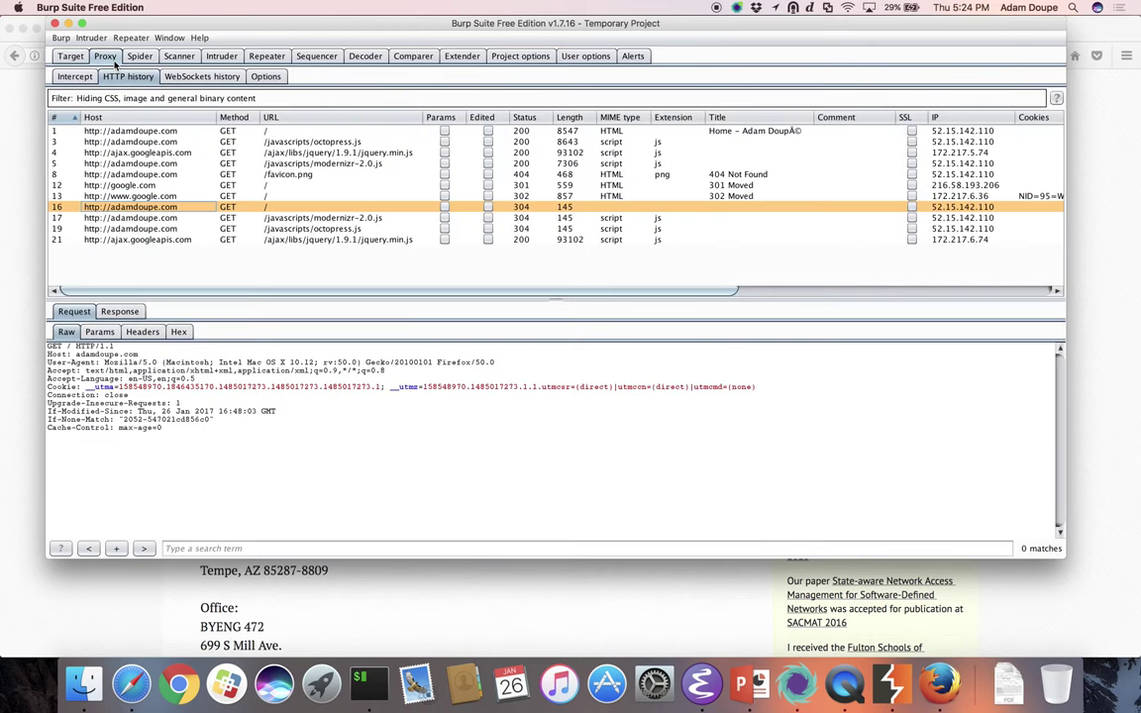
right_click(252, 213)
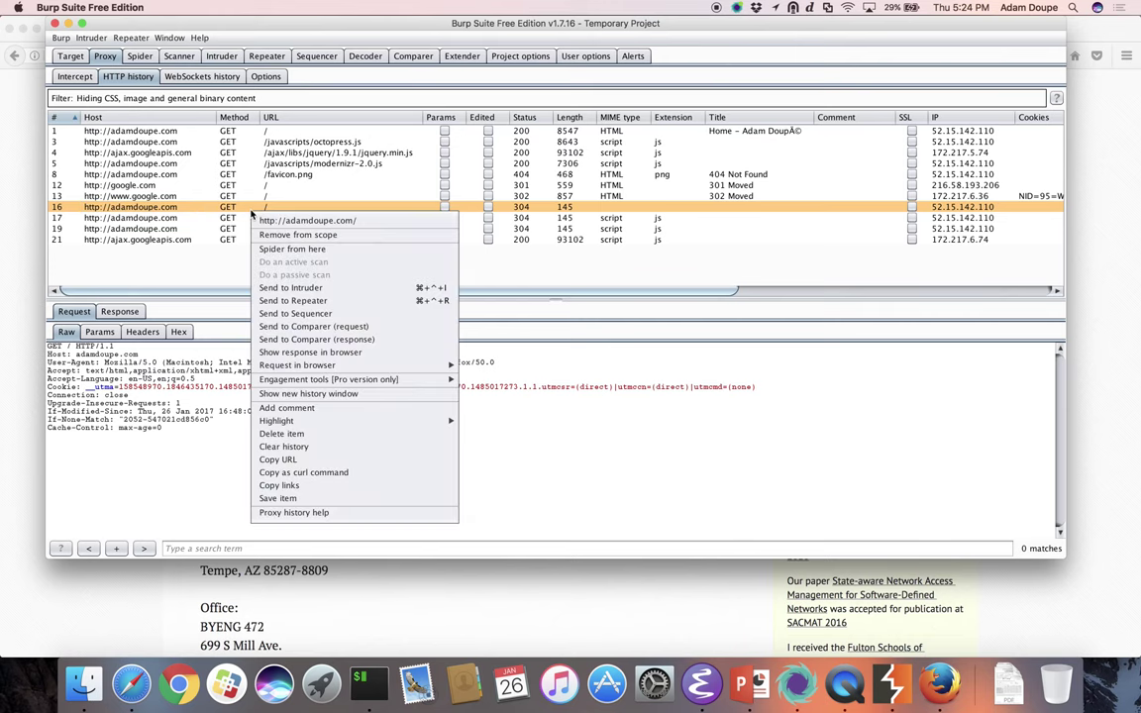
left_click(292, 300)
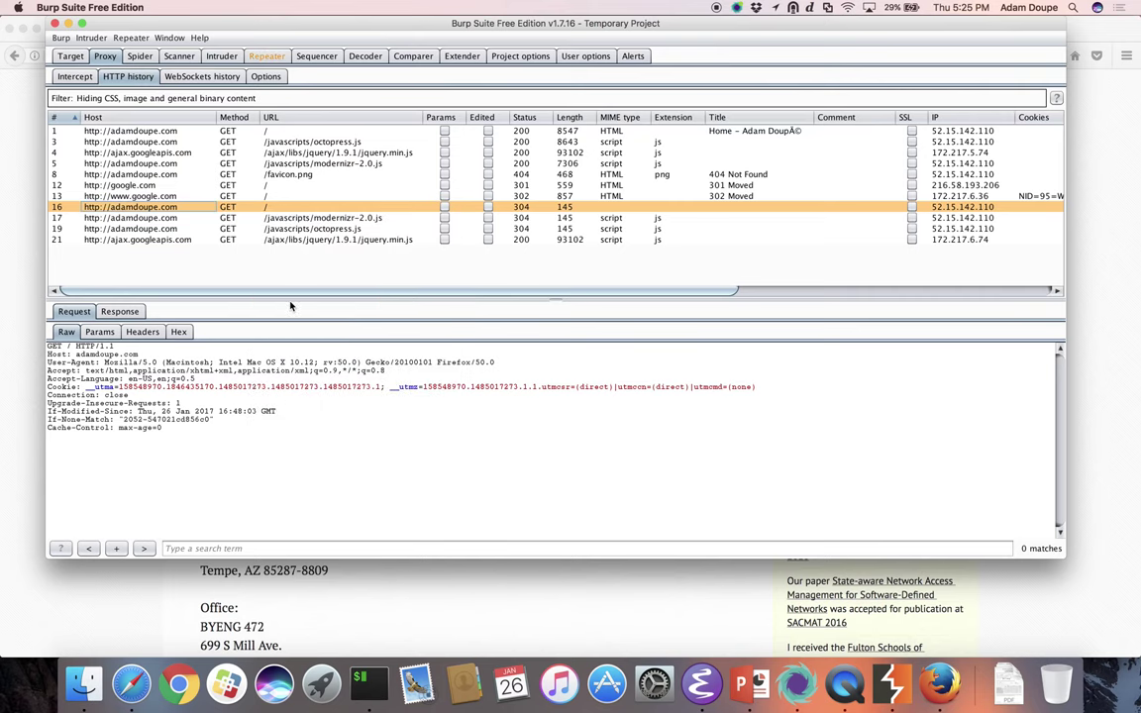
left_click(265, 57)
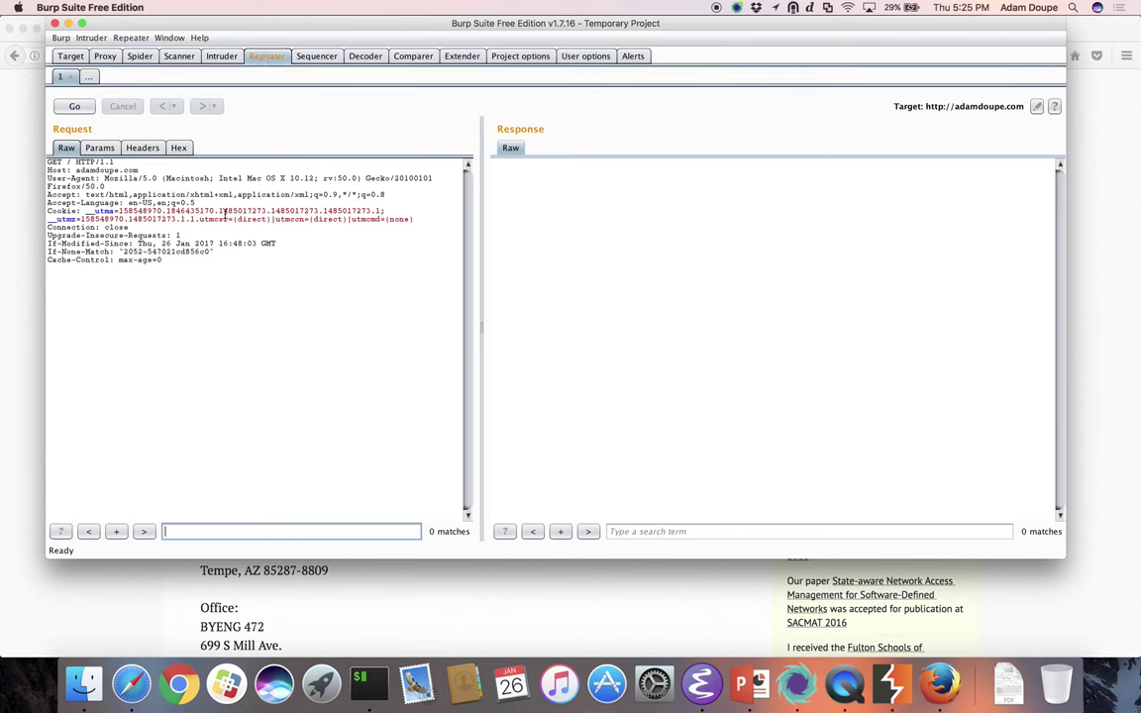
Step: Send the request with its path set to /foo, and resend it with extra spaces inserted between HTTP and /1.1
left_click(64, 161)
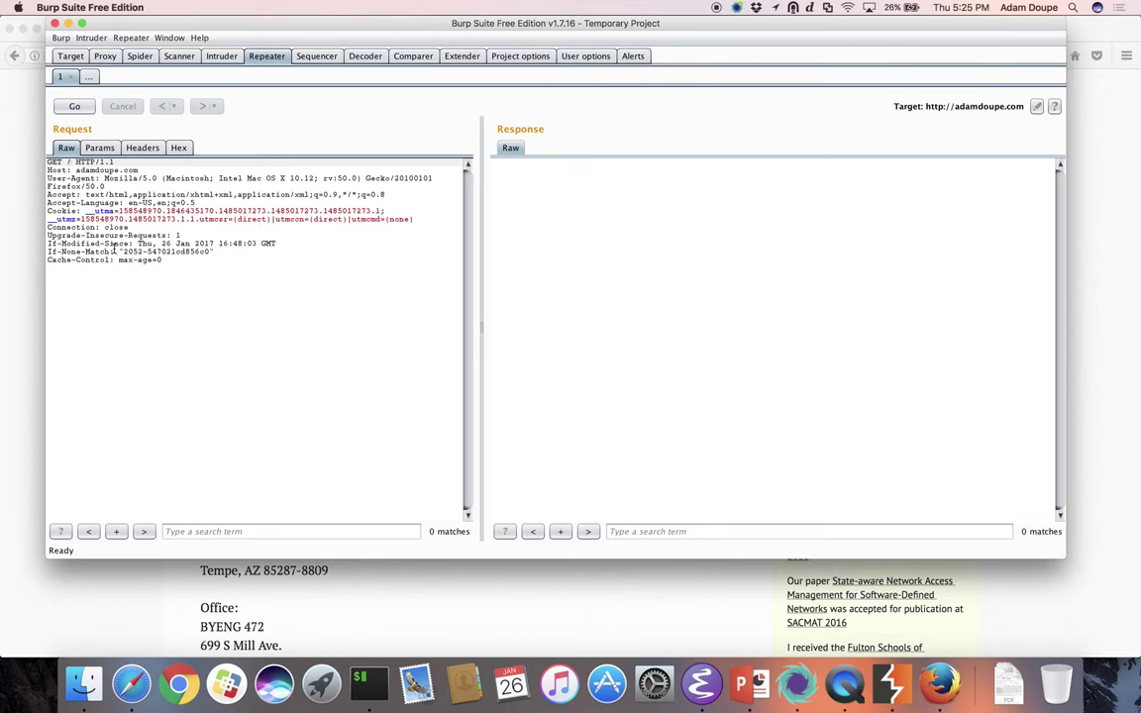
type("foo")
left_click(80, 107)
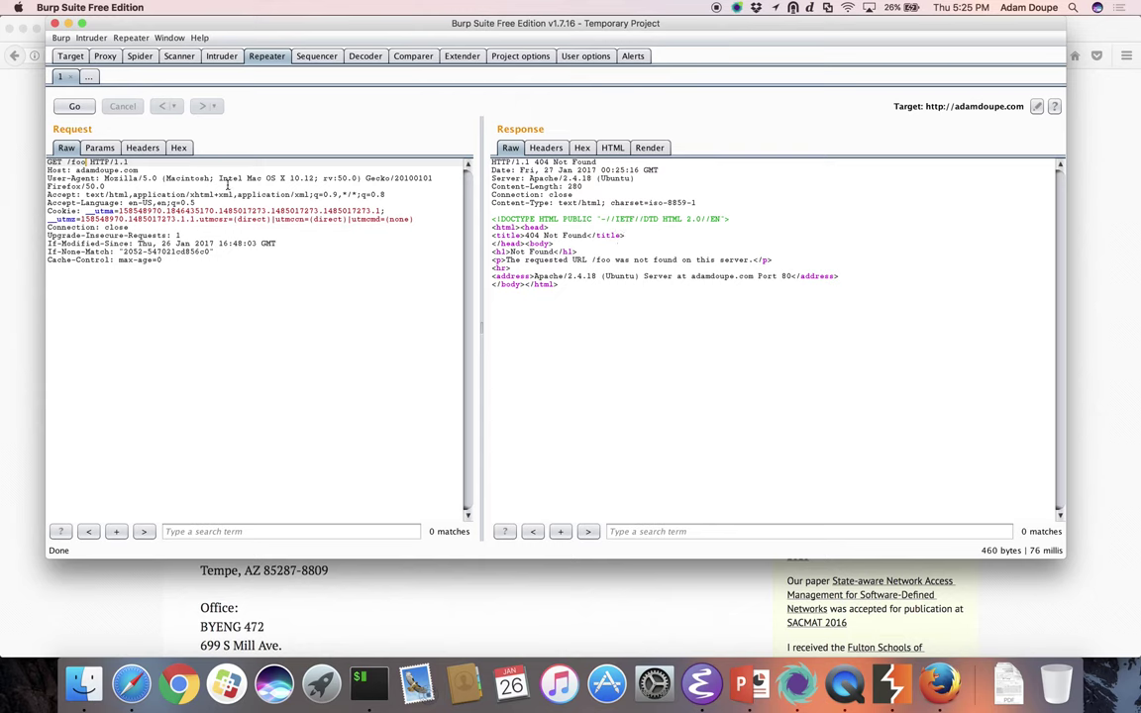
left_click(109, 161)
left_click(69, 106)
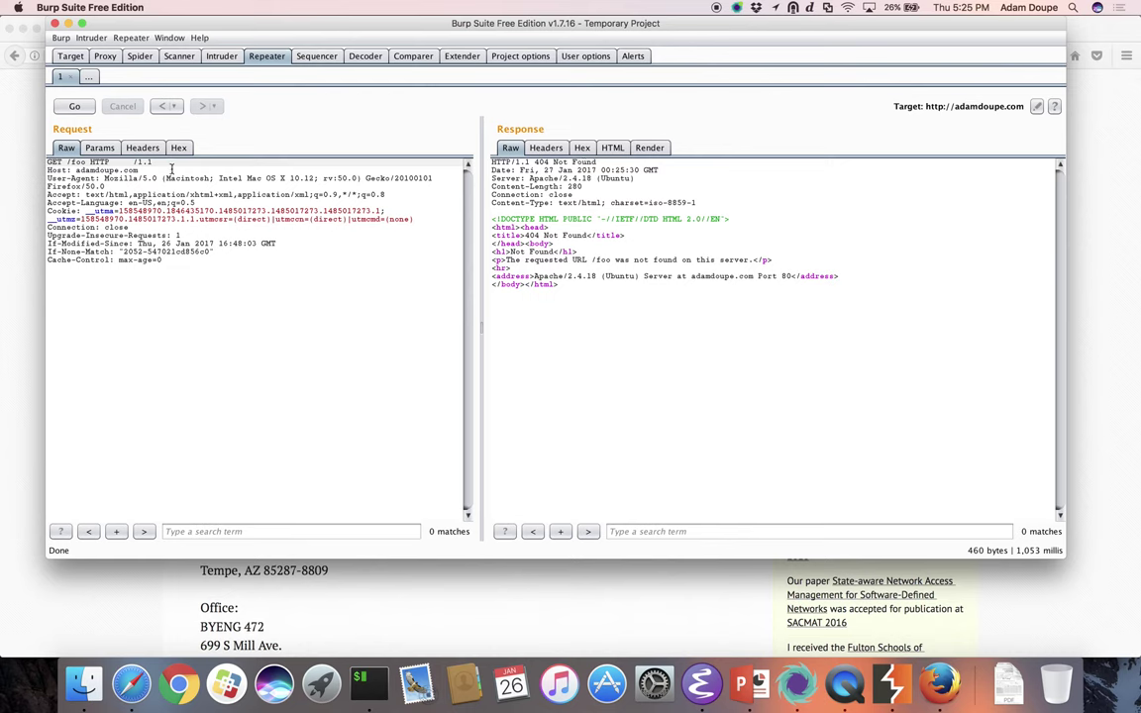
Step: Remove the extra spaces, change the protocol version to HTTP/2.0, and resend the request
key("BackSpace")
key("BackSpace")
key("BackSpace")
key("BackSpace")
key("BackSpace")
key("Down")
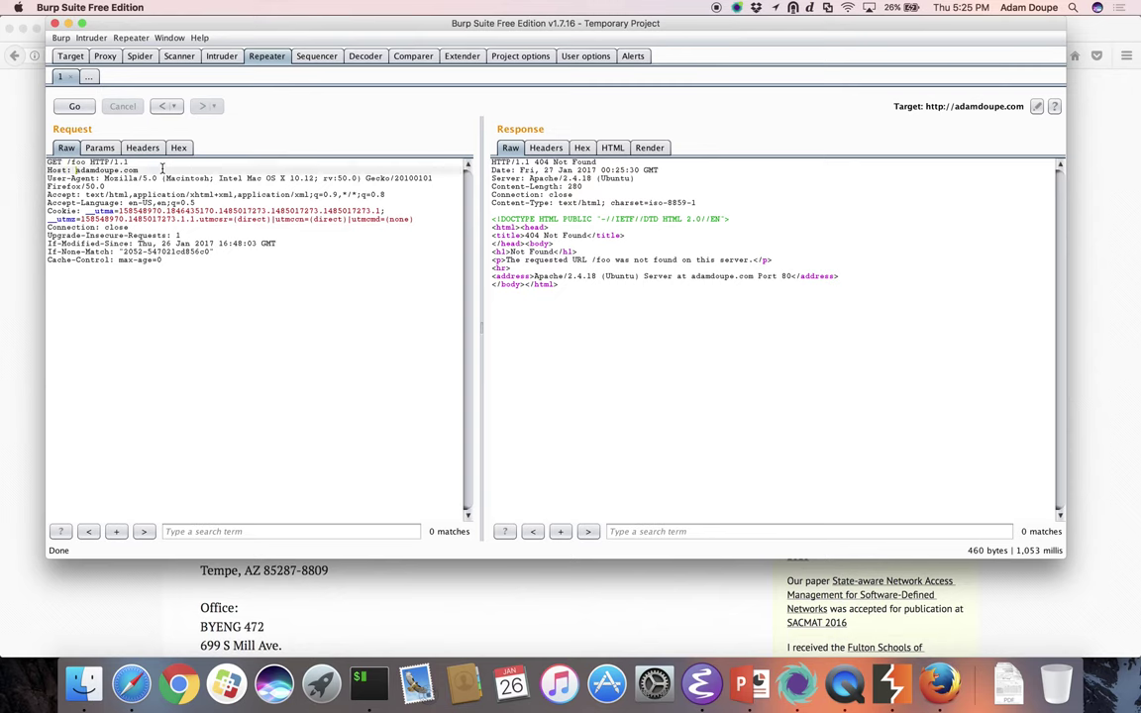
key("Up")
key("BackSpace")
key("BackSpace")
key("BackSpace")
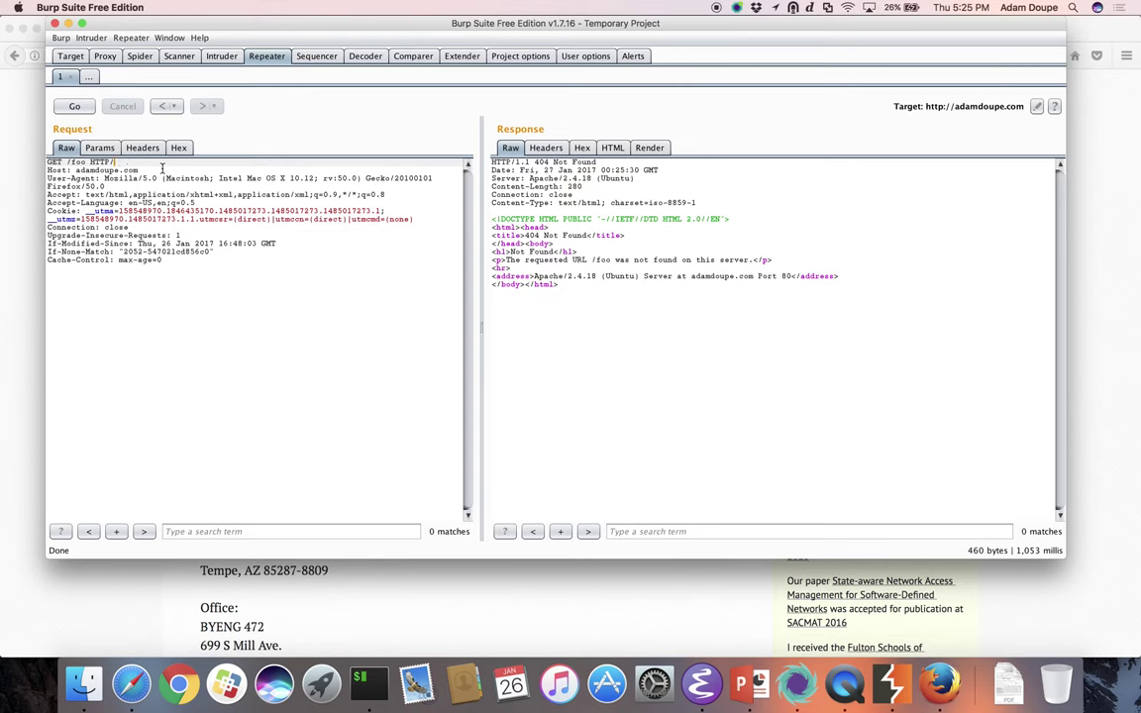
type("2.0")
left_click(81, 106)
Step: Change the request path back to / and send it as HTTP/2.0
left_click(85, 161)
key("BackSpace")
key("BackSpace")
key("BackSpace")
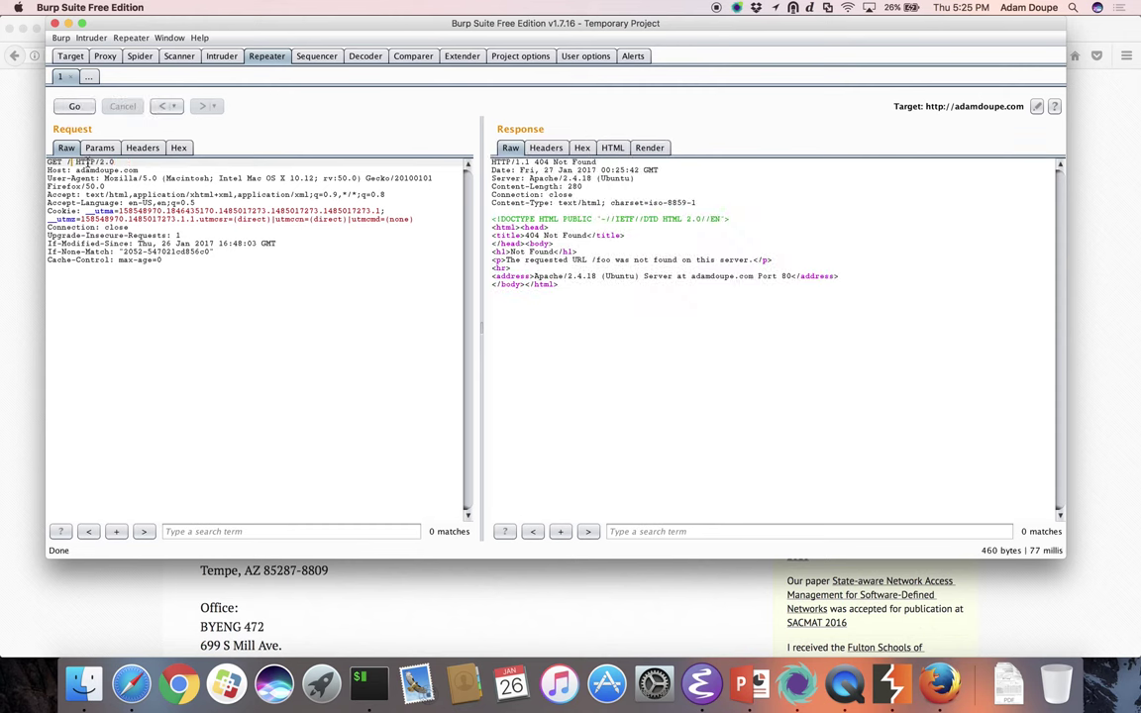
left_click(75, 106)
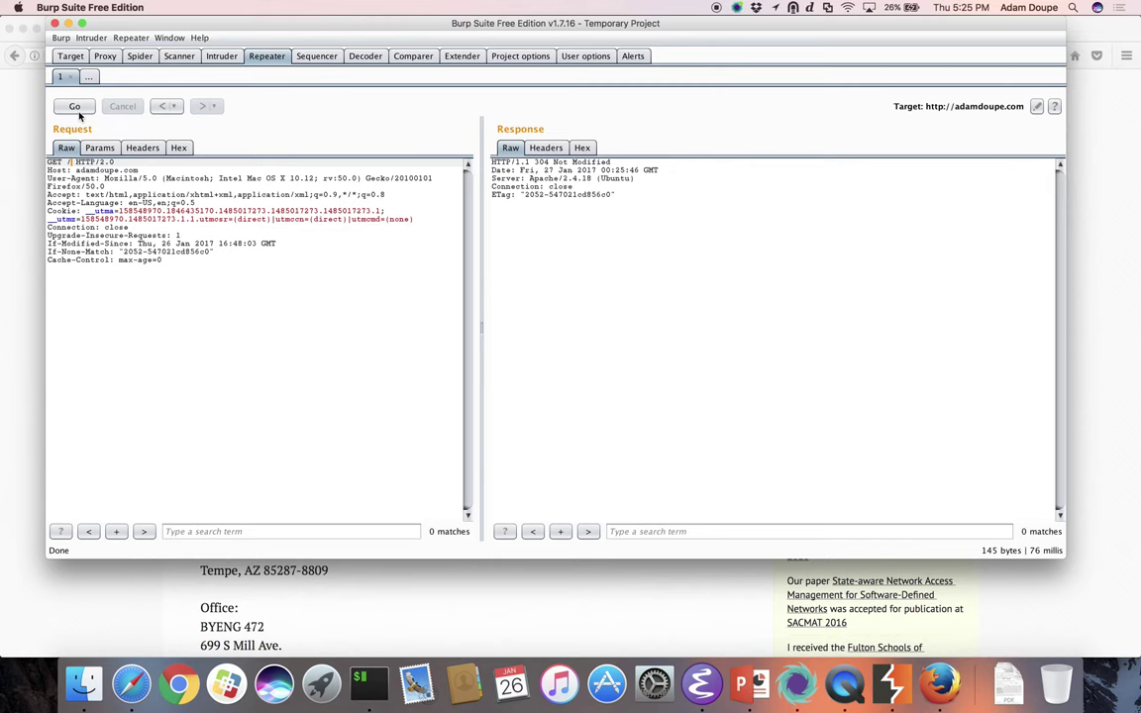
Step: Change the protocol version to HTTP/.5 and resend the request for the root path
left_click(104, 162)
key("BackSpace")
type("5")
left_click(74, 106)
Step: Set the path to /foo with a query parameter of the instructor's first name equal to hello, send it, and resend it as HTTP1/.5
left_click(72, 163)
type("foo?adam=hello")
left_click(74, 107)
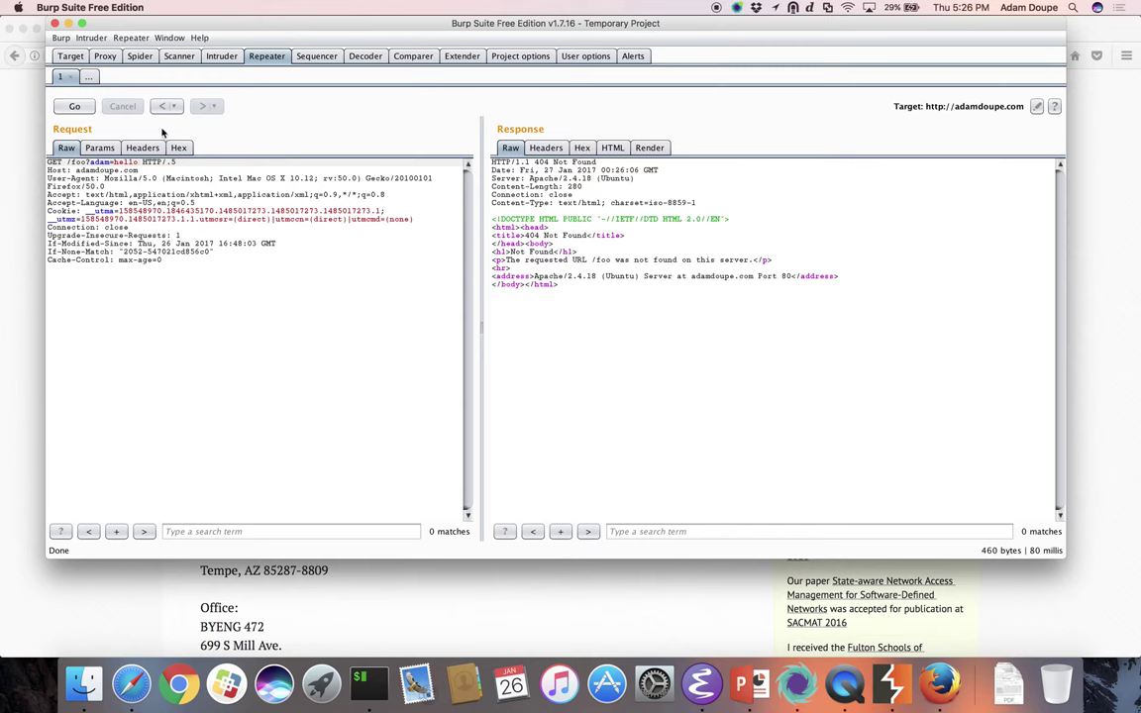
left_click(75, 107)
Step: Examine the edited request in its hex, headers and parameters views, and return to the raw view
left_click(178, 147)
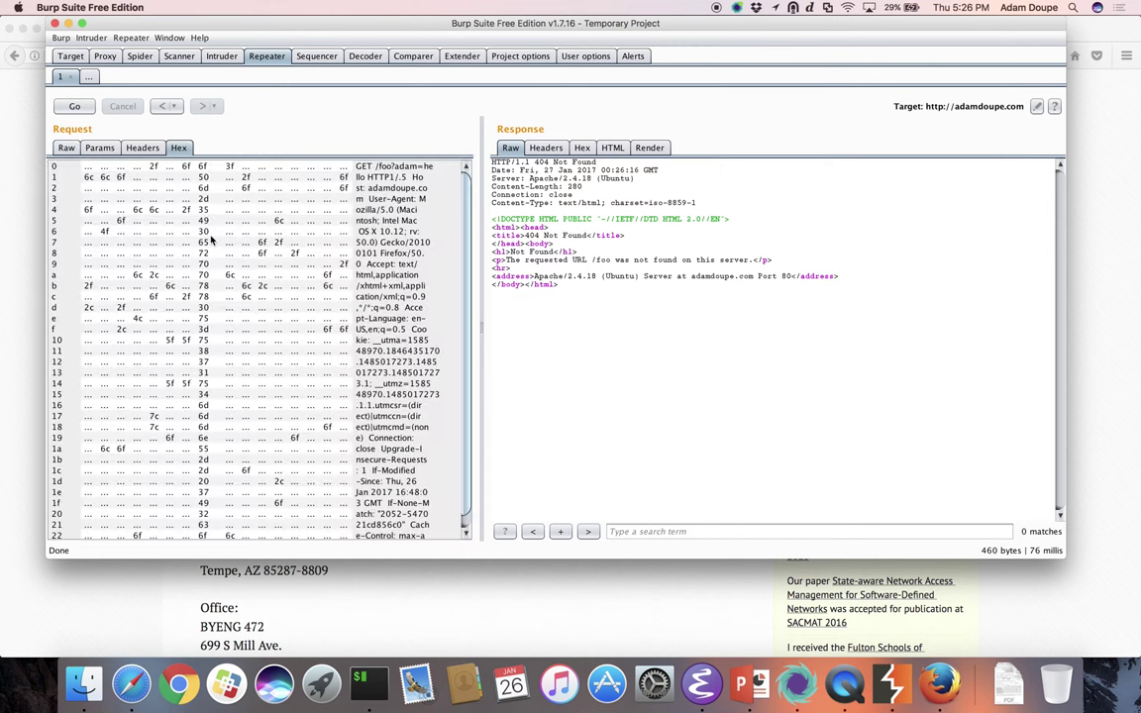
left_click(144, 149)
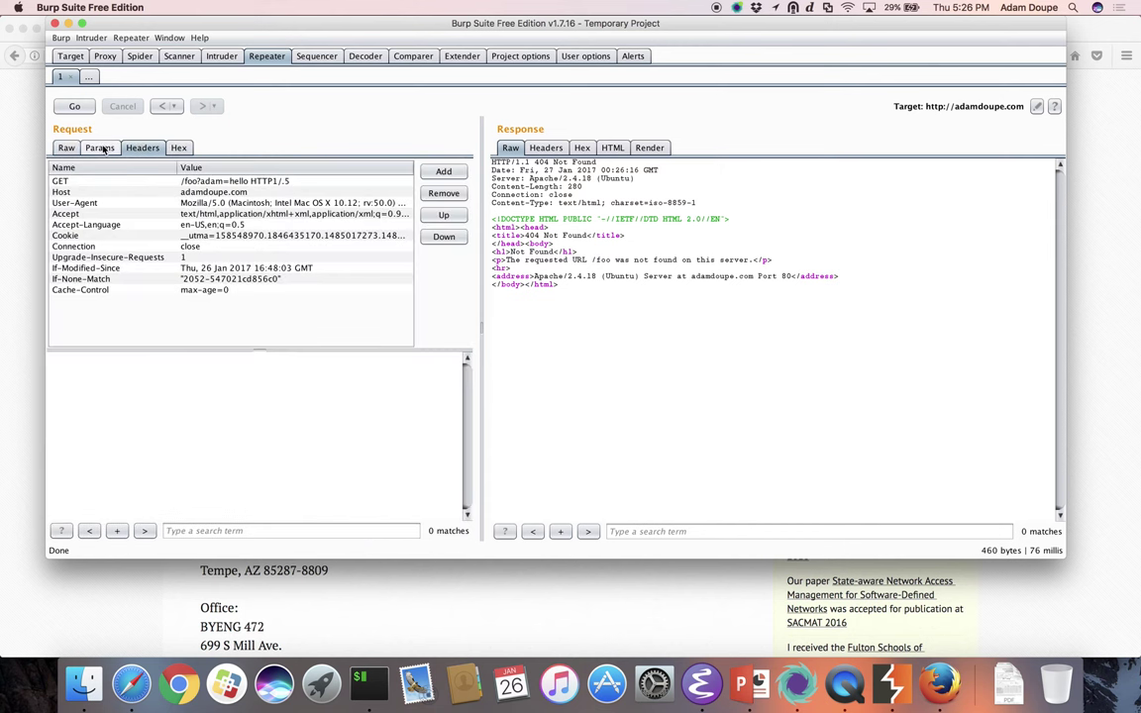
left_click(101, 149)
left_click(76, 149)
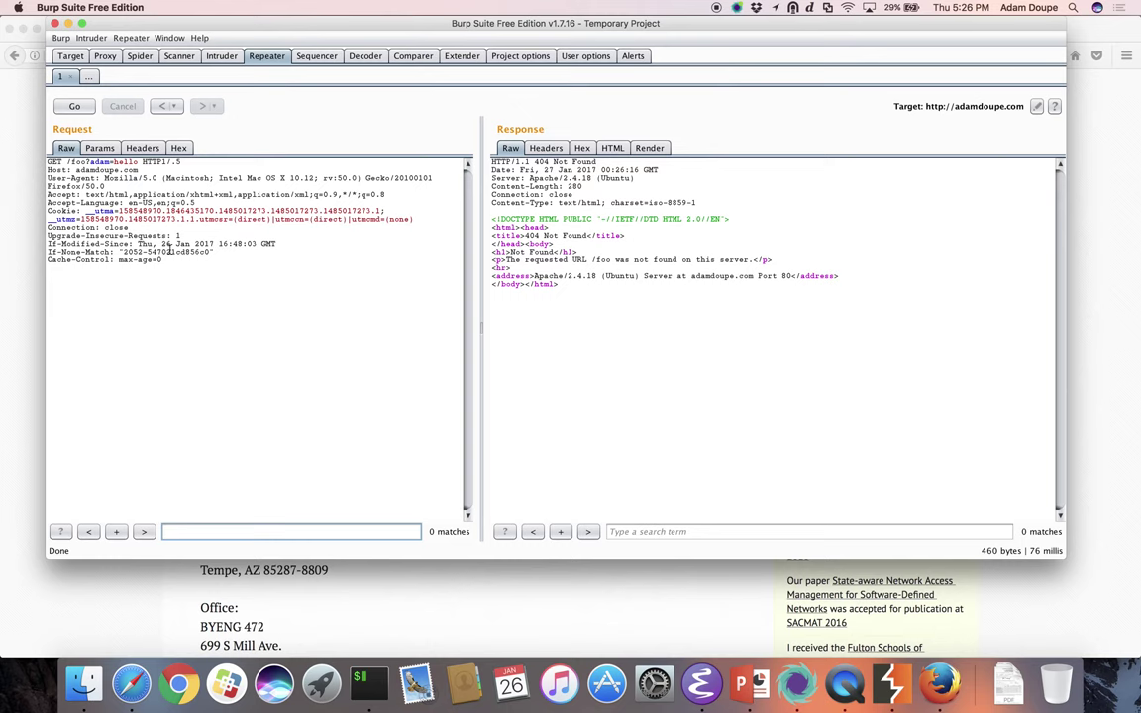
left_click(151, 686)
key("super+Tab")
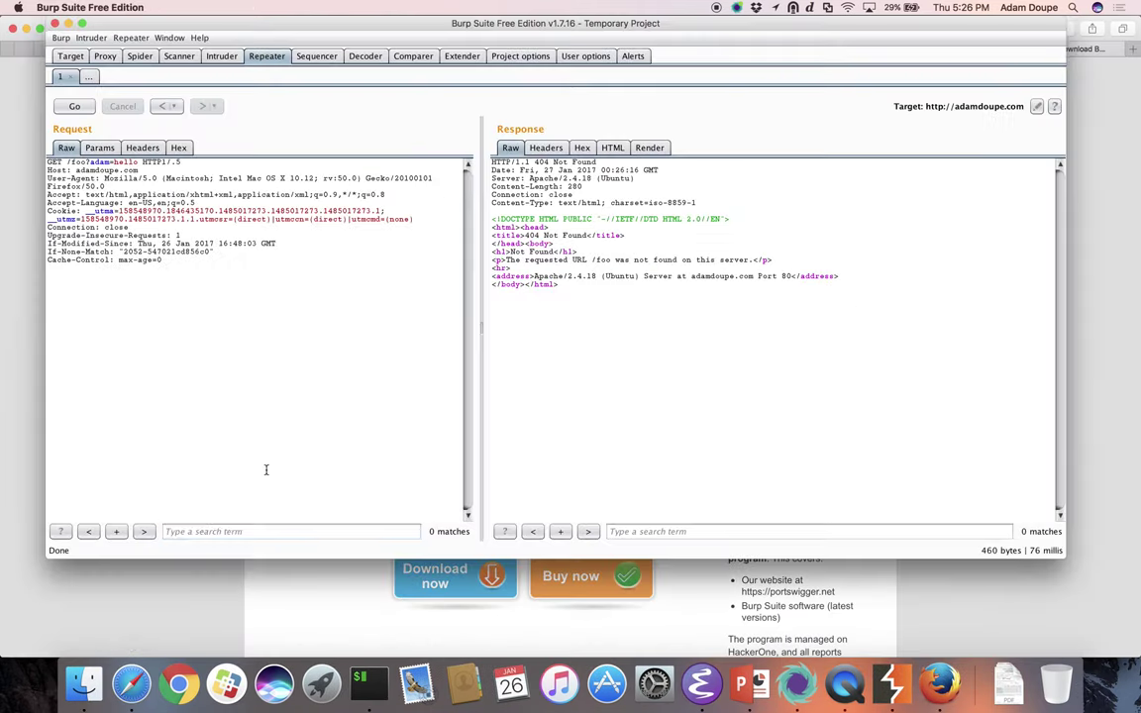